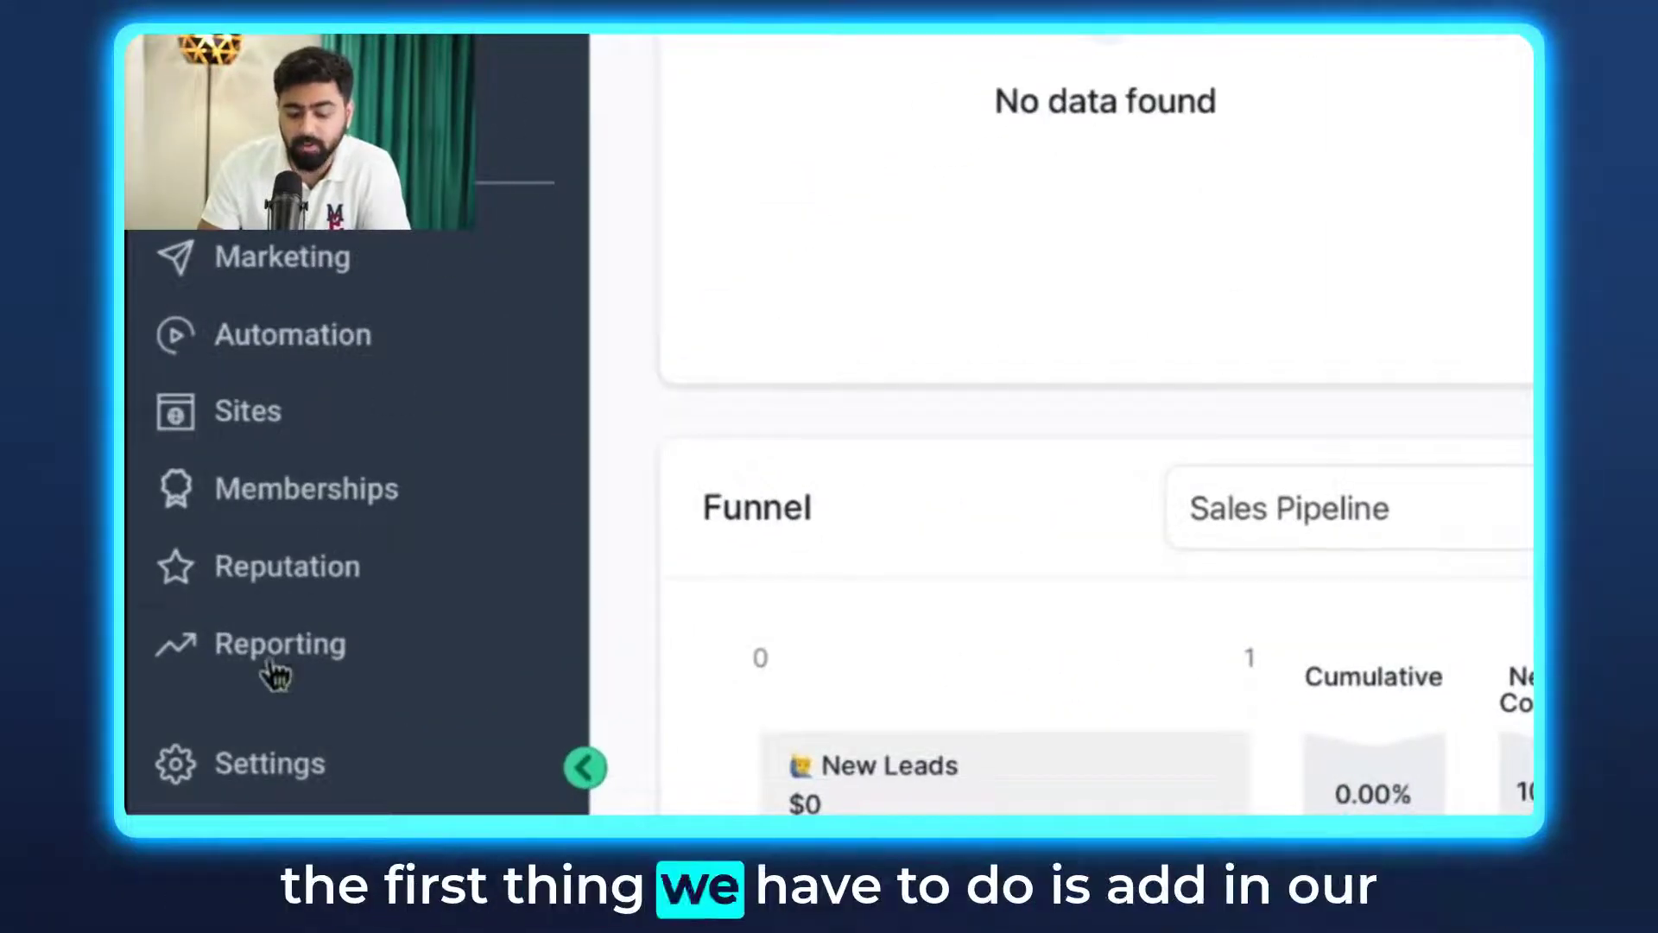
Step: Start a new employee in the My Staff settings and fill in the first name, last name and email
click(278, 782)
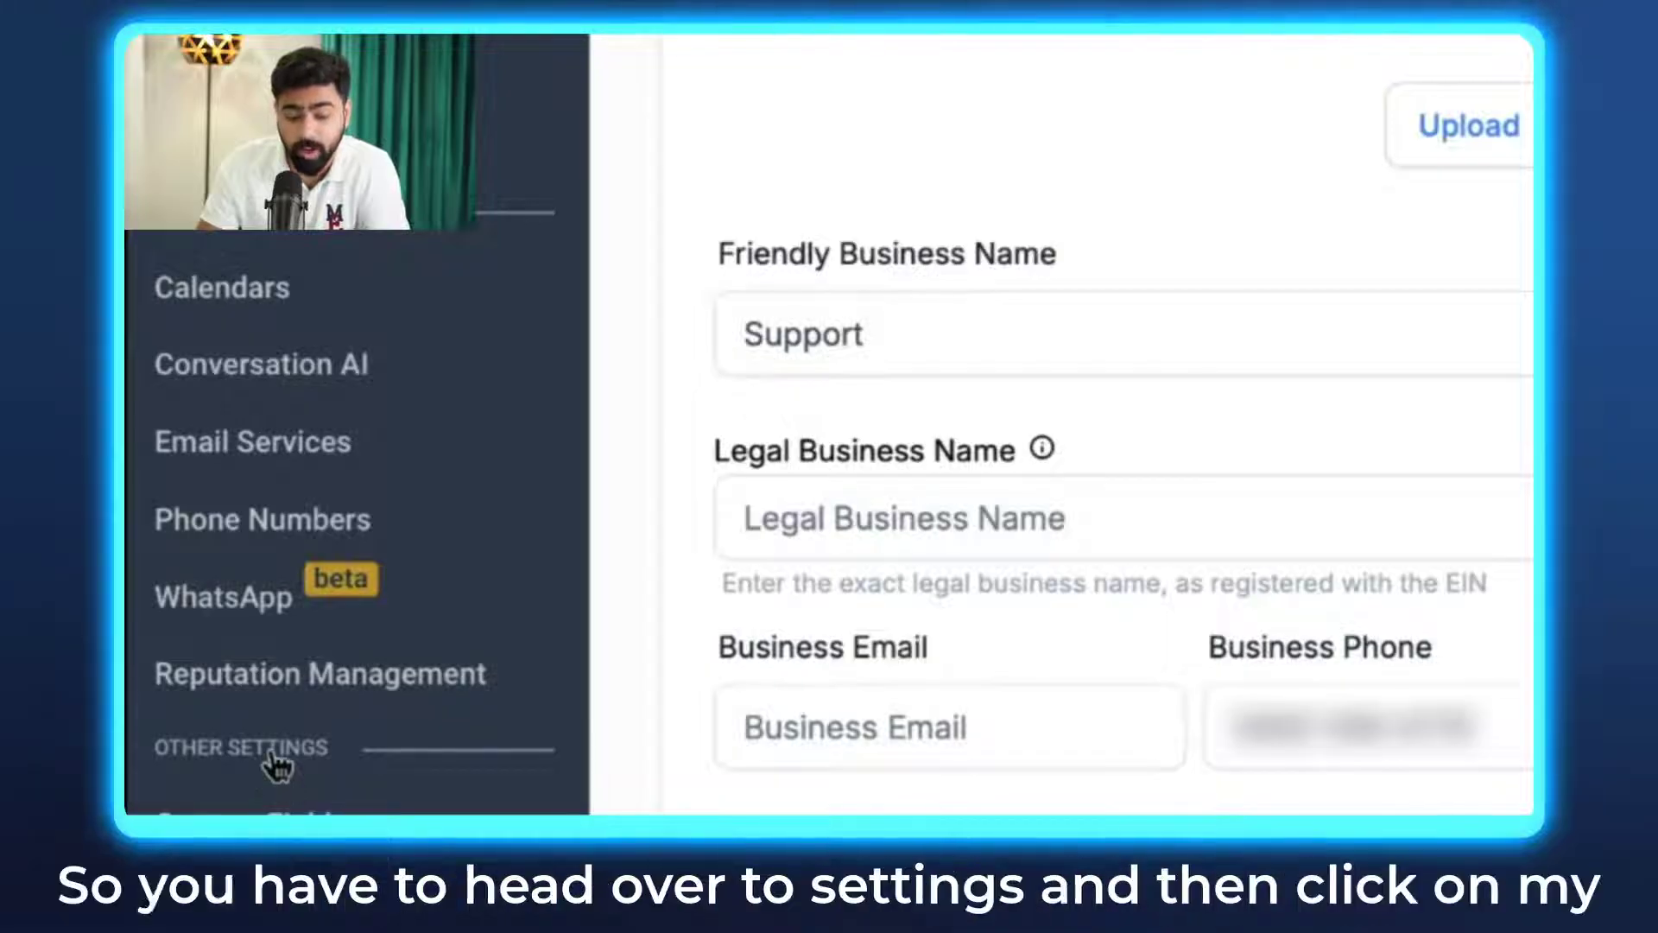
scroll(226, 455, up, 5)
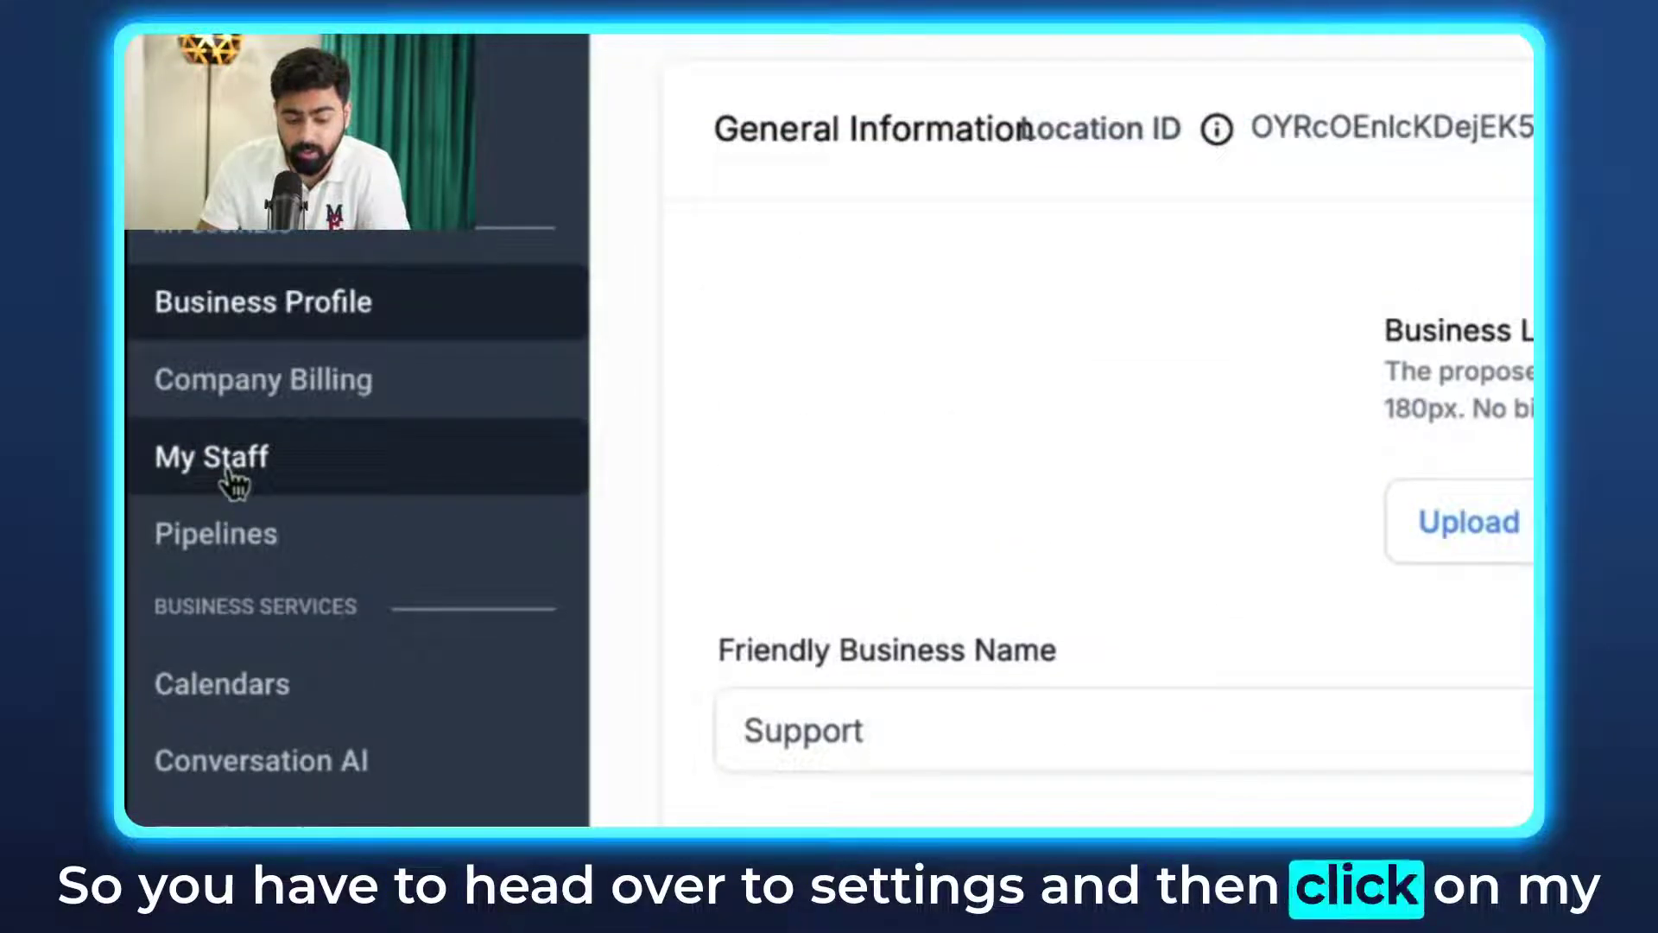
click(232, 480)
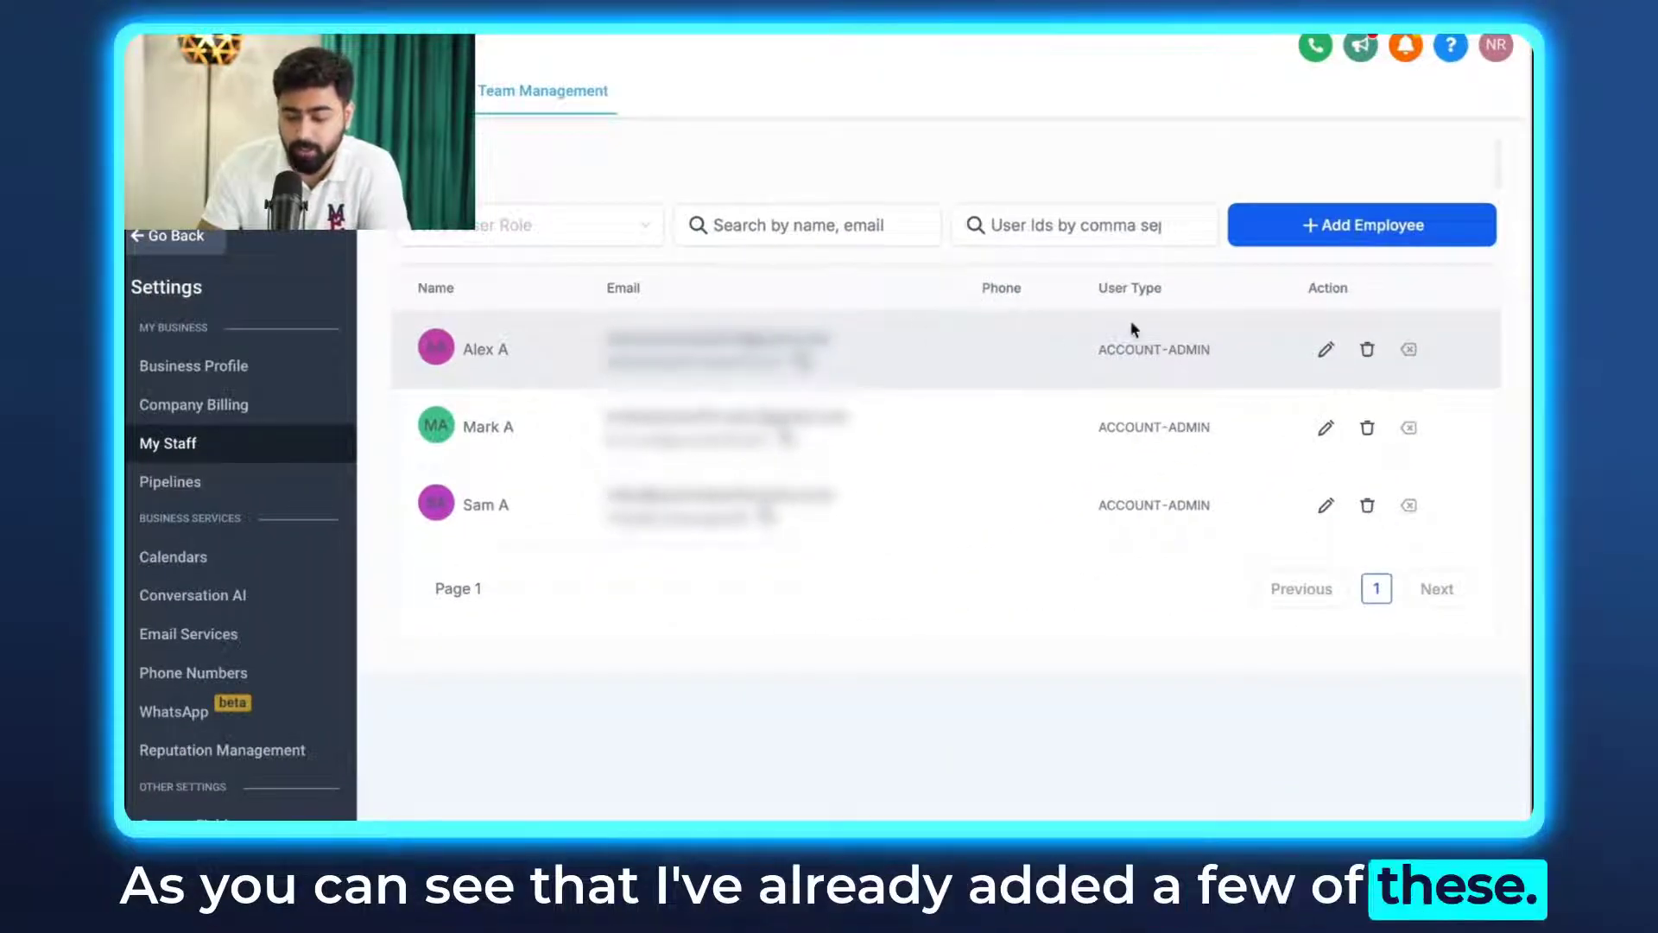
click(1322, 231)
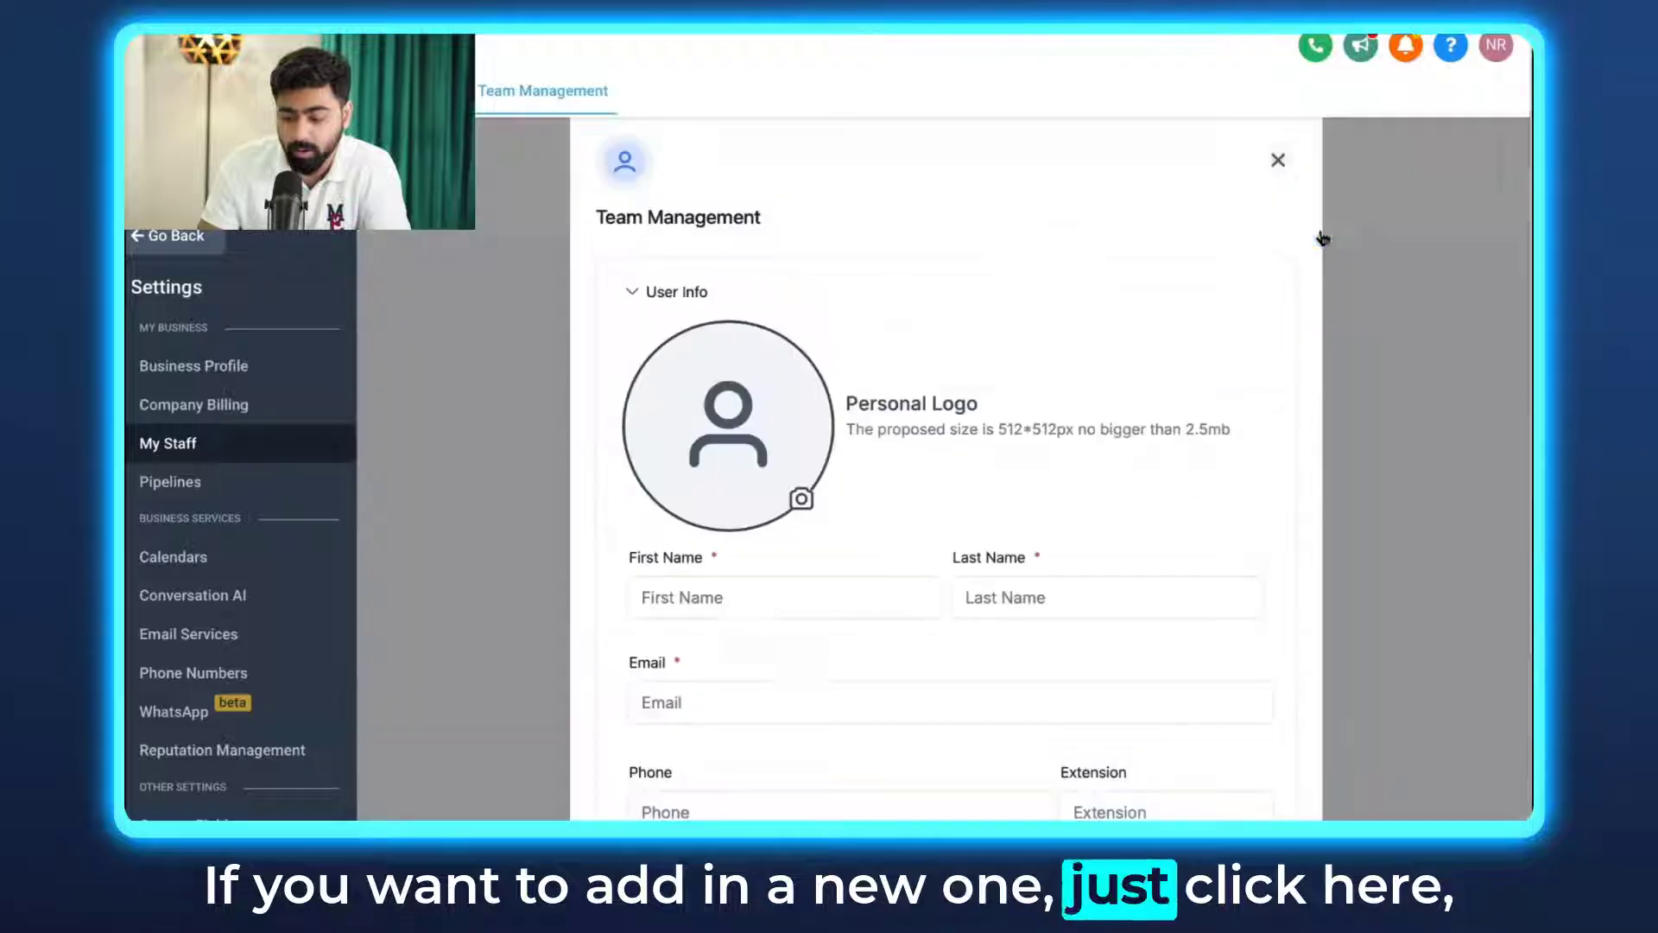
scroll(778, 475, down, 2)
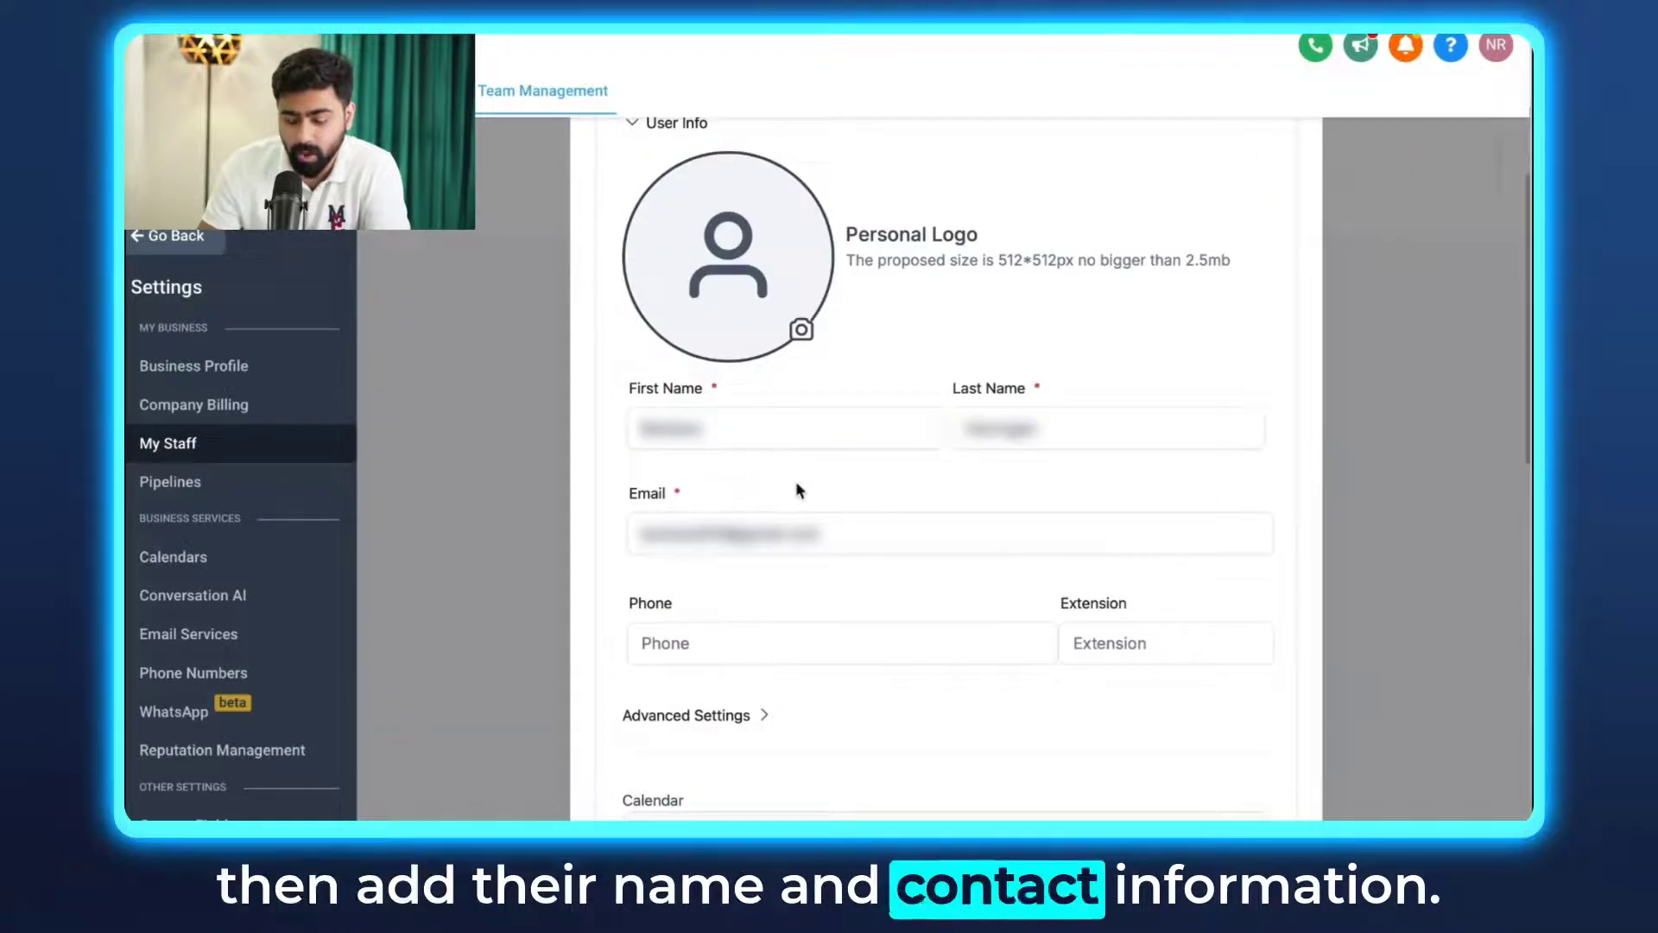
drag(825, 534, 610, 546)
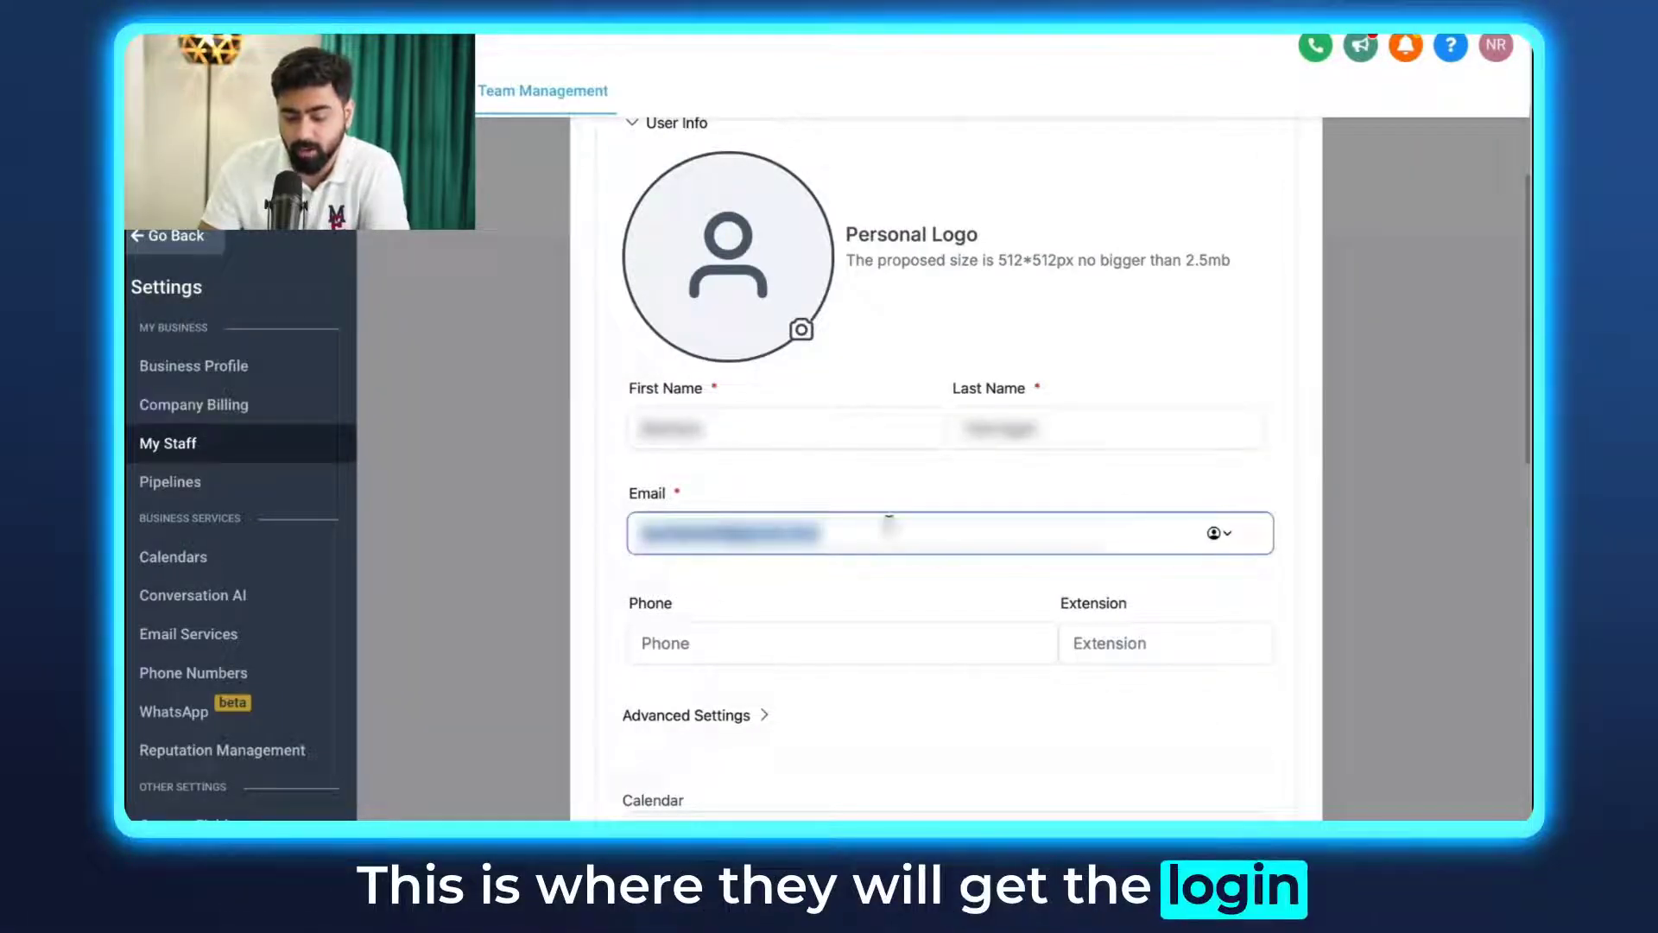
Step: Expand the new employee's user permissions and turn off Dashboard Stats
scroll(889, 522, down, 5)
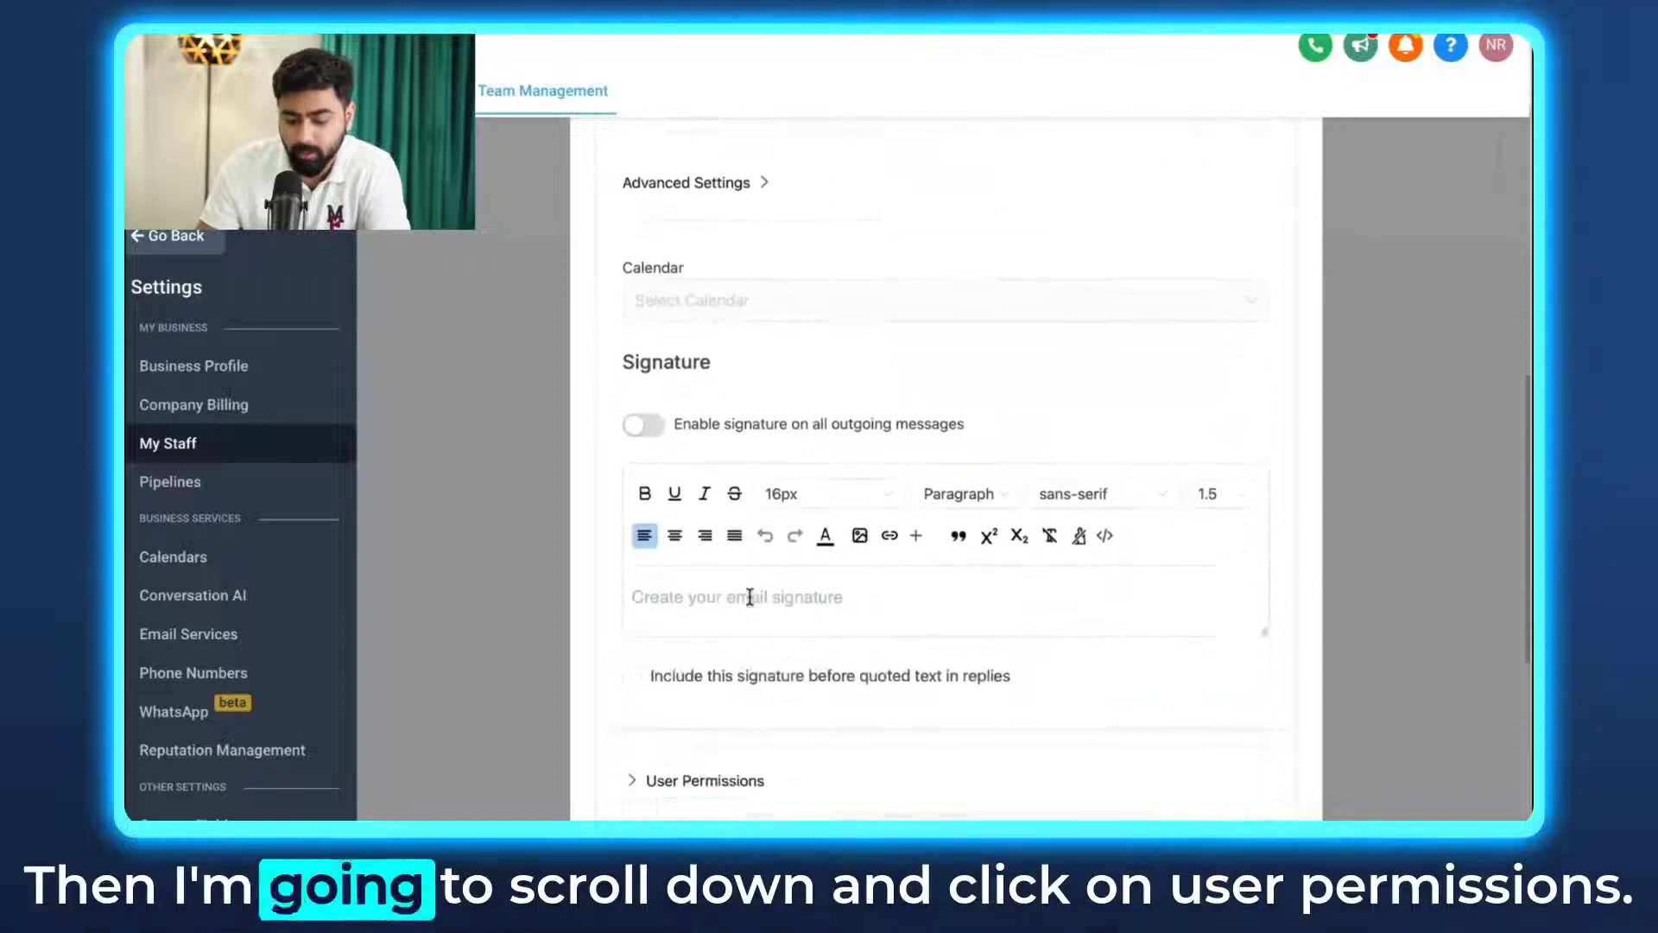
scroll(749, 597, down, 4)
click(682, 436)
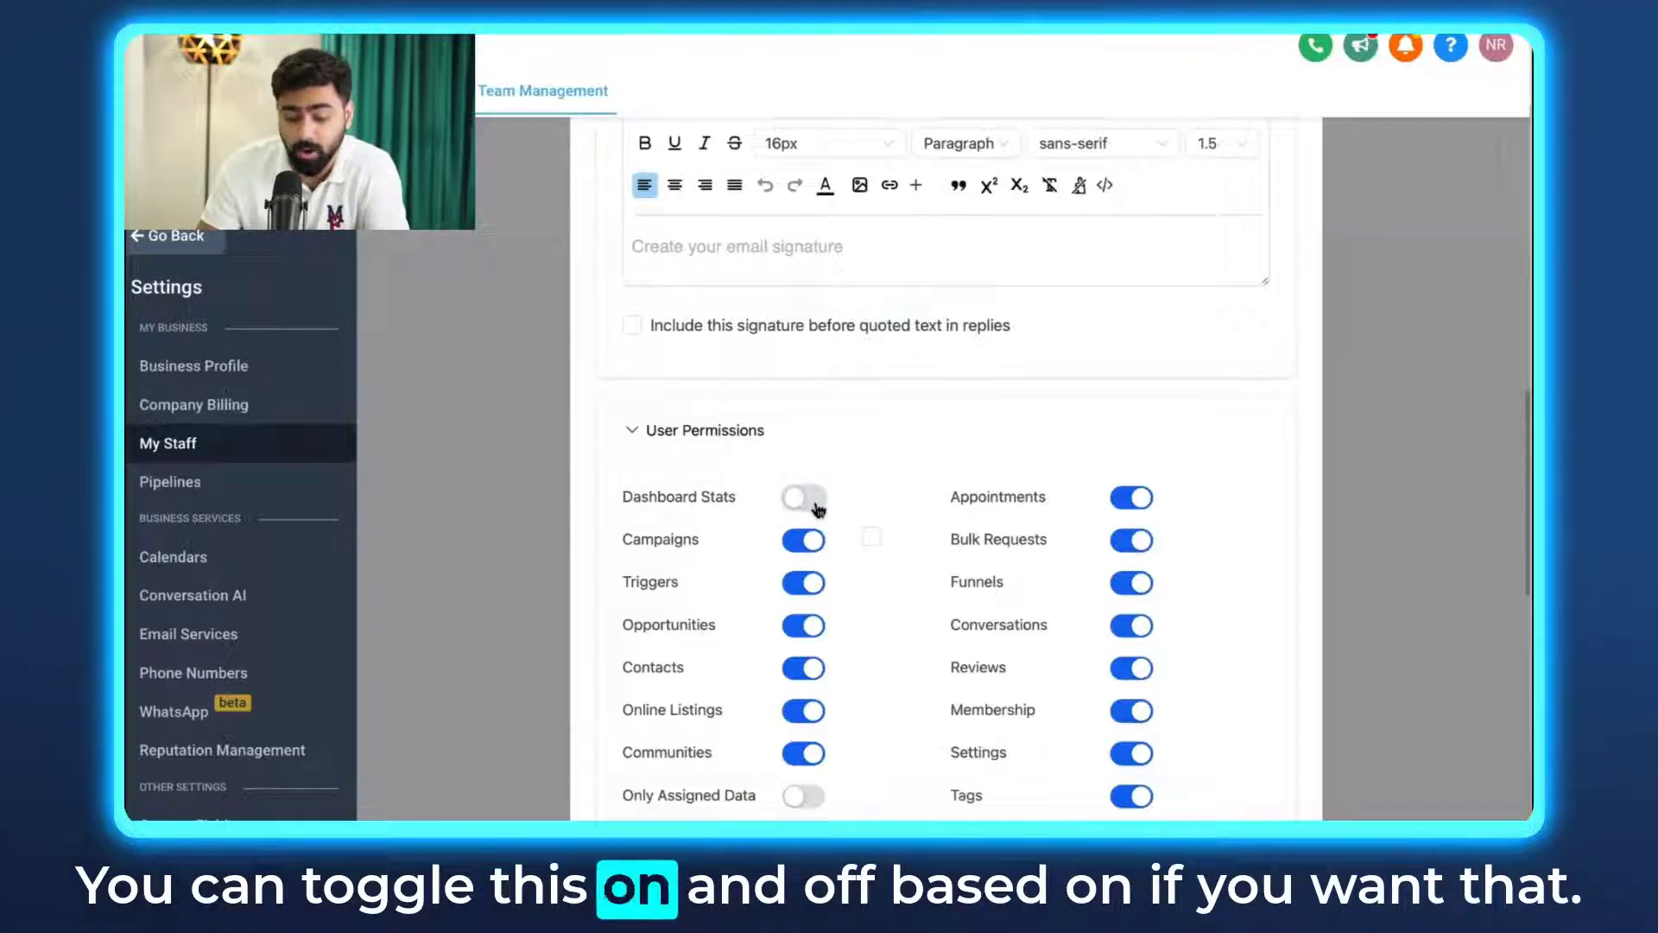
Step: Set the new employee's user role to User
scroll(911, 473, down, 10)
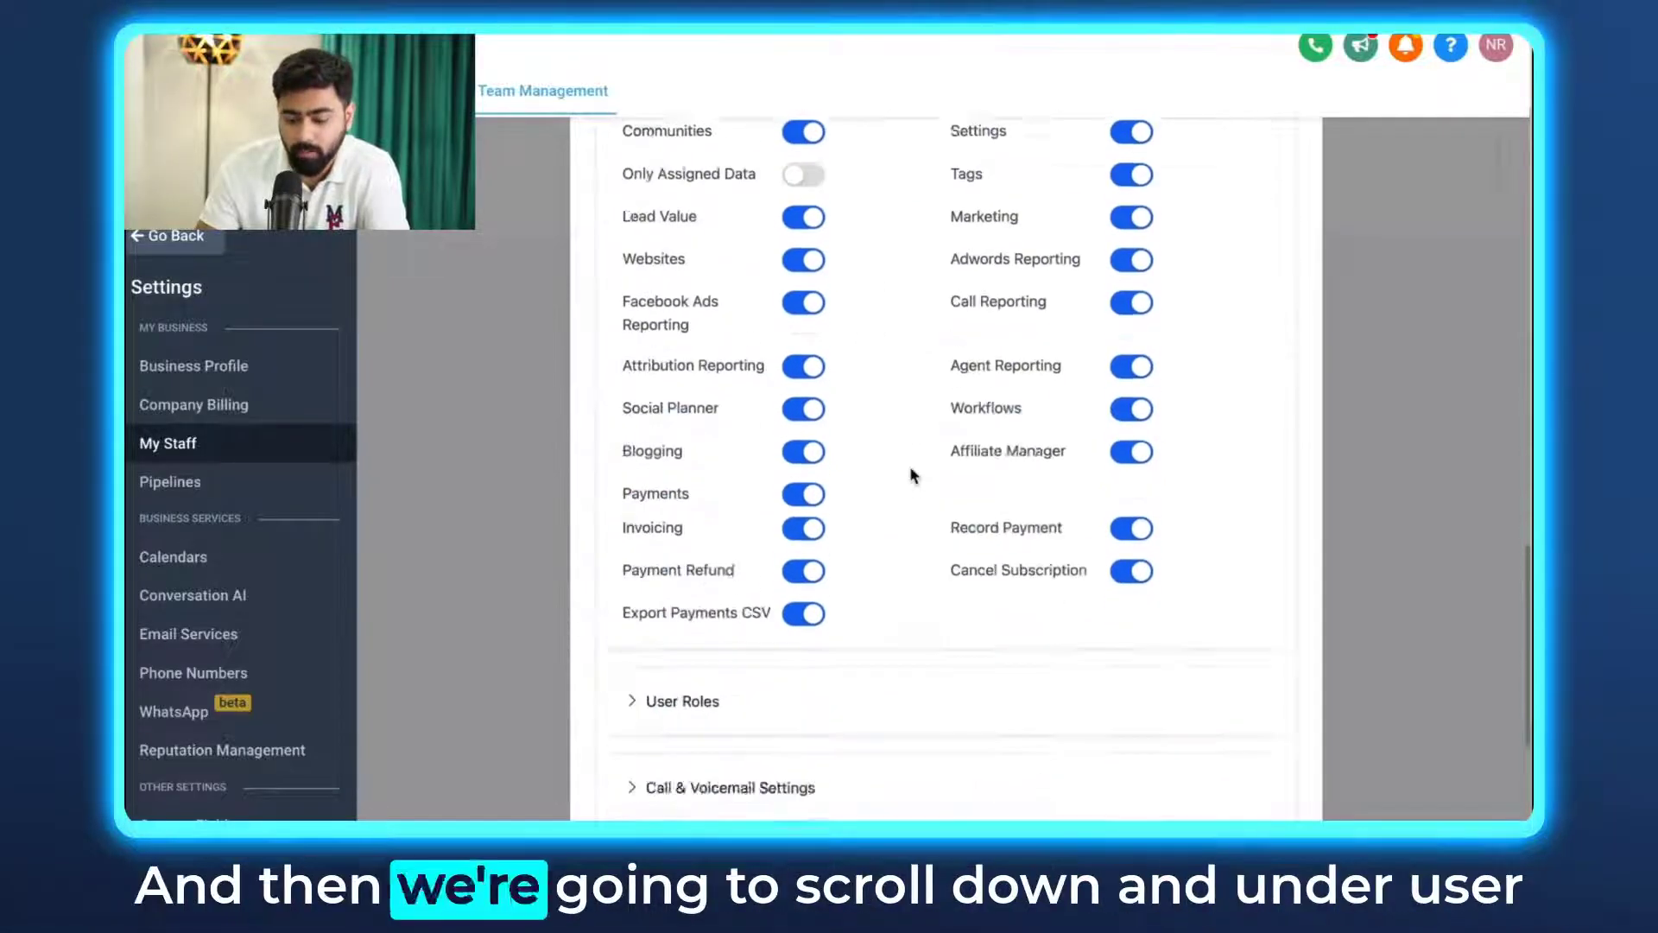
click(682, 473)
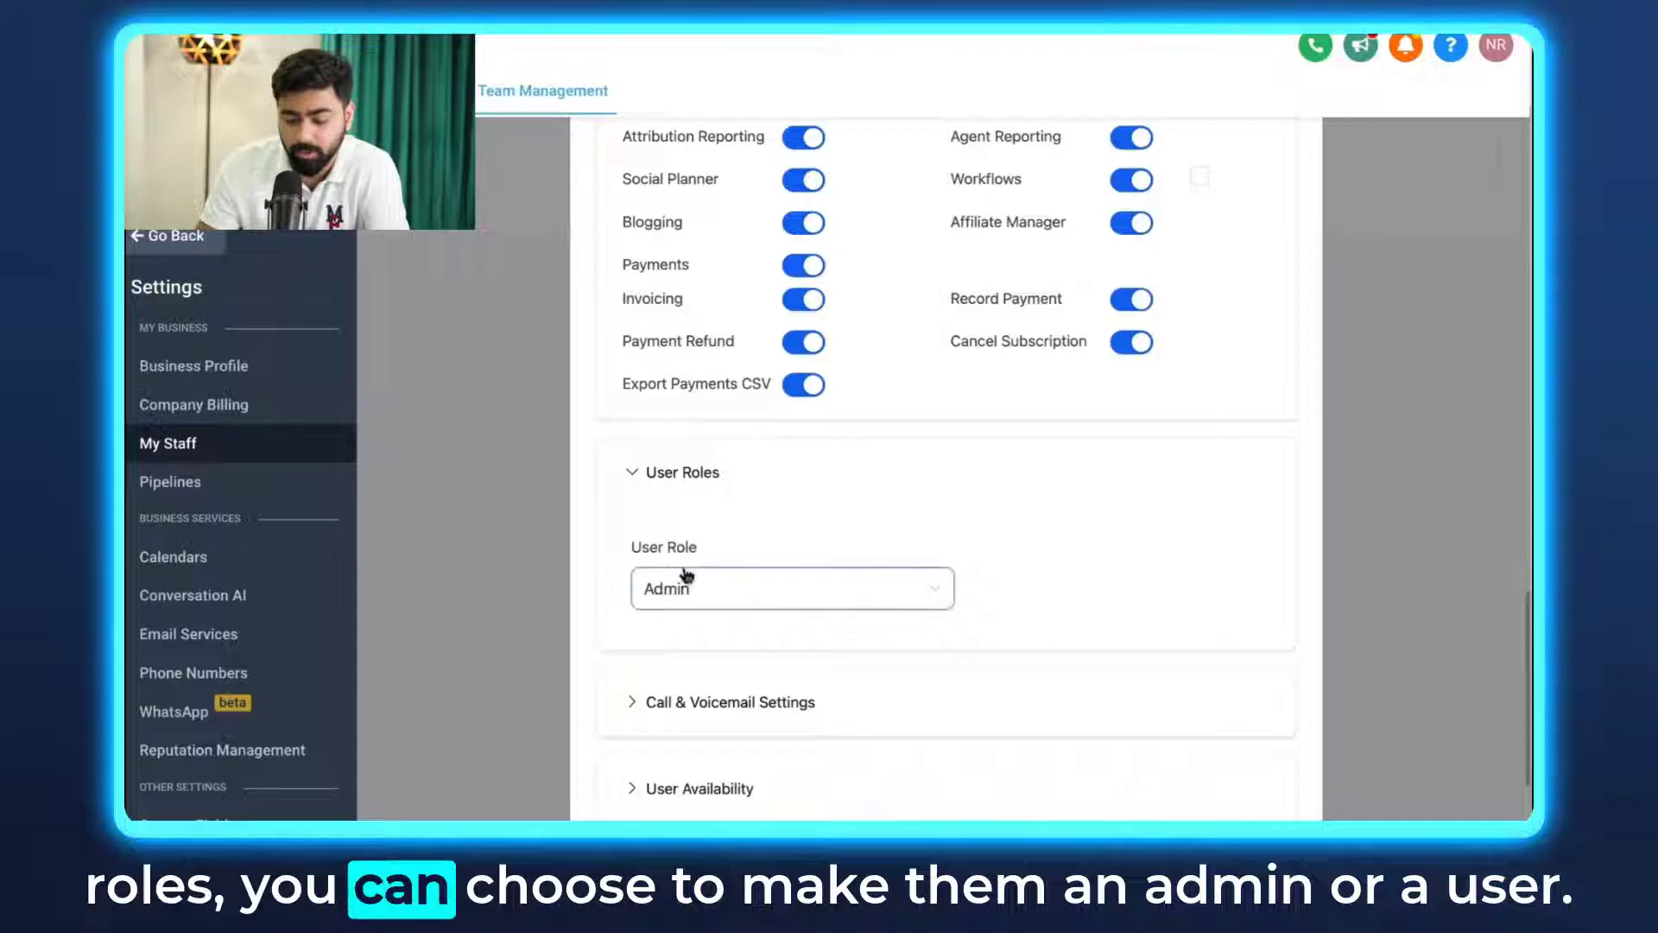
click(701, 596)
click(695, 636)
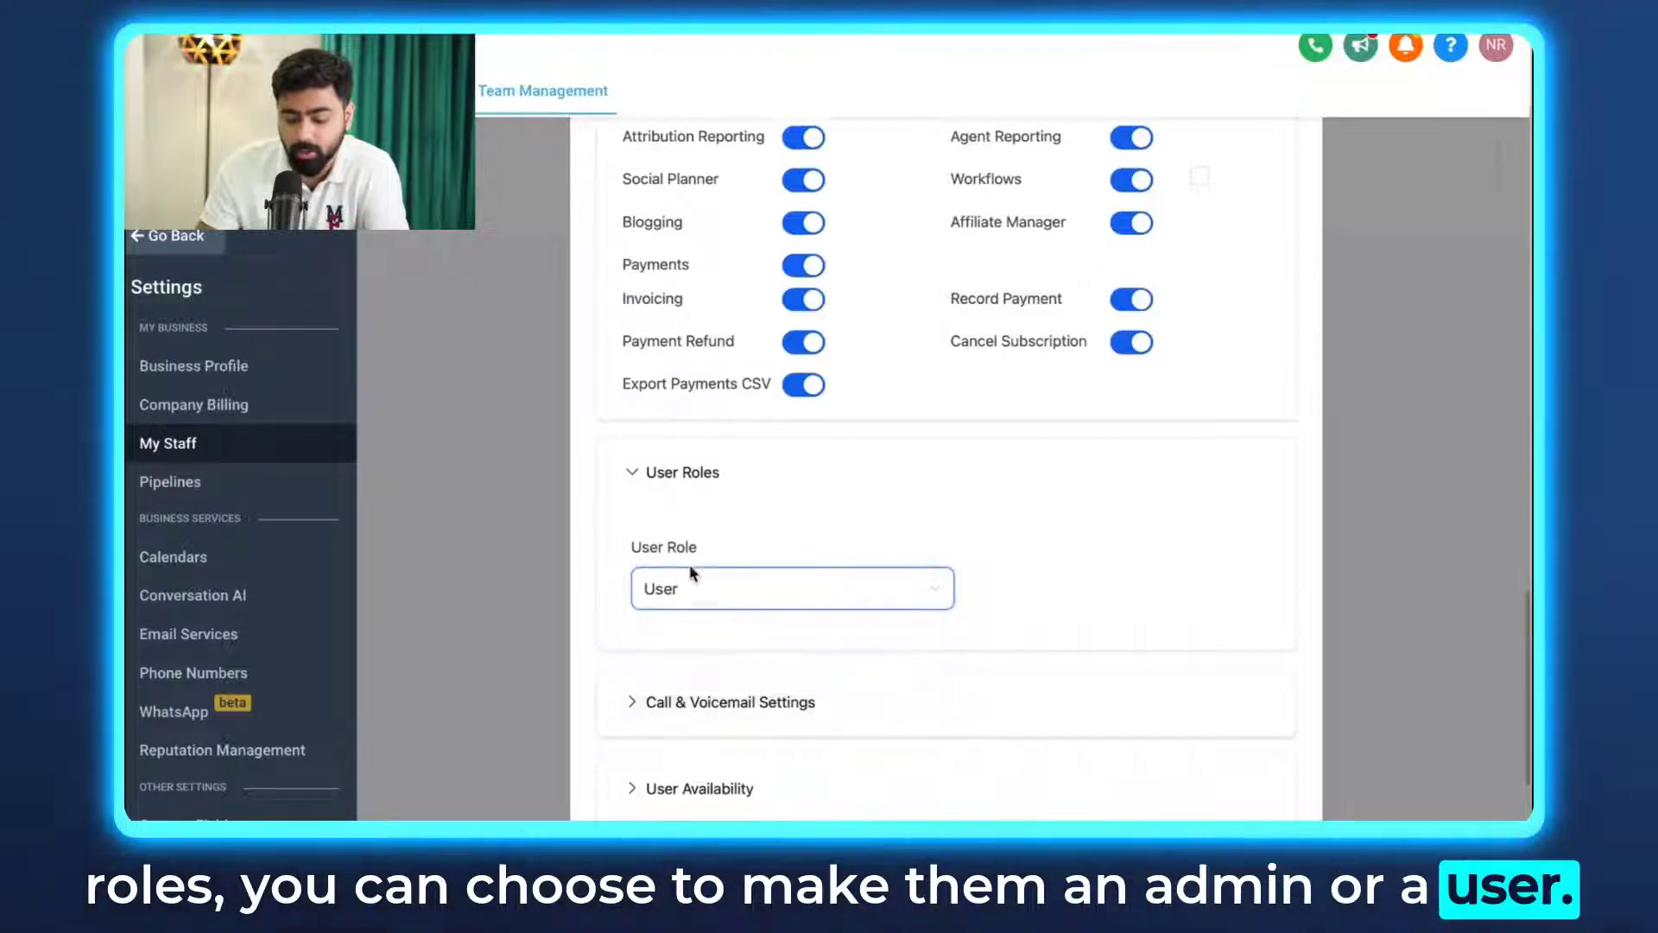
Step: Set the new employee's user availability to 09:00 AM to 03:00 PM for Monday through Friday
scroll(677, 572, down, 1)
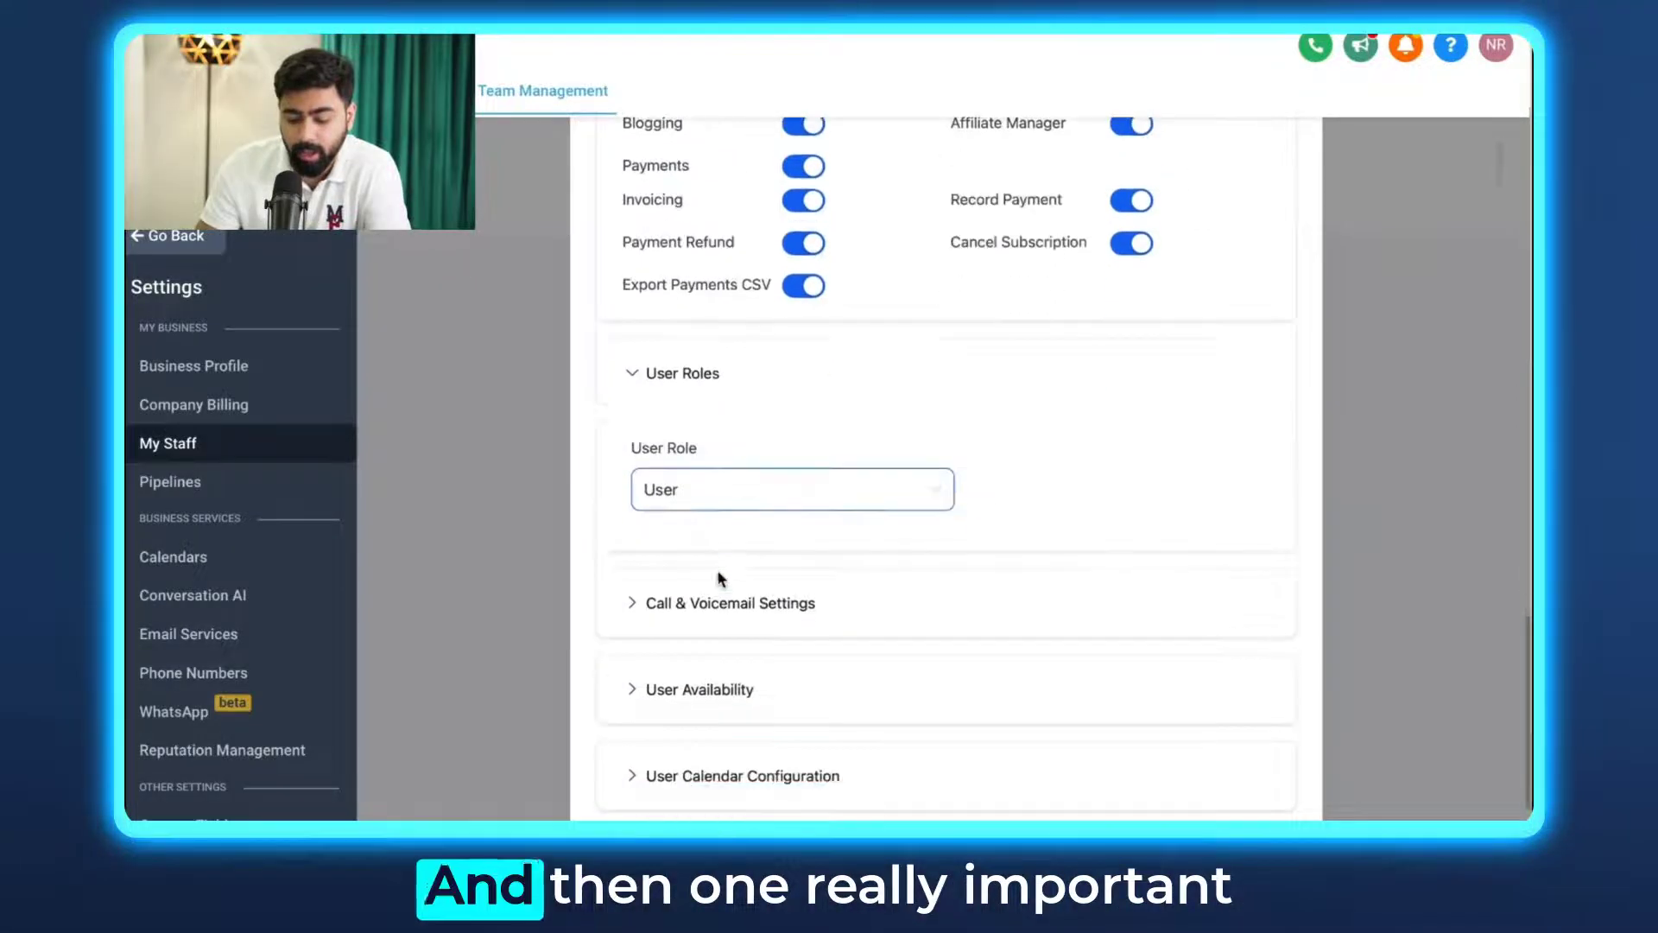
click(690, 697)
scroll(811, 536, down, 4)
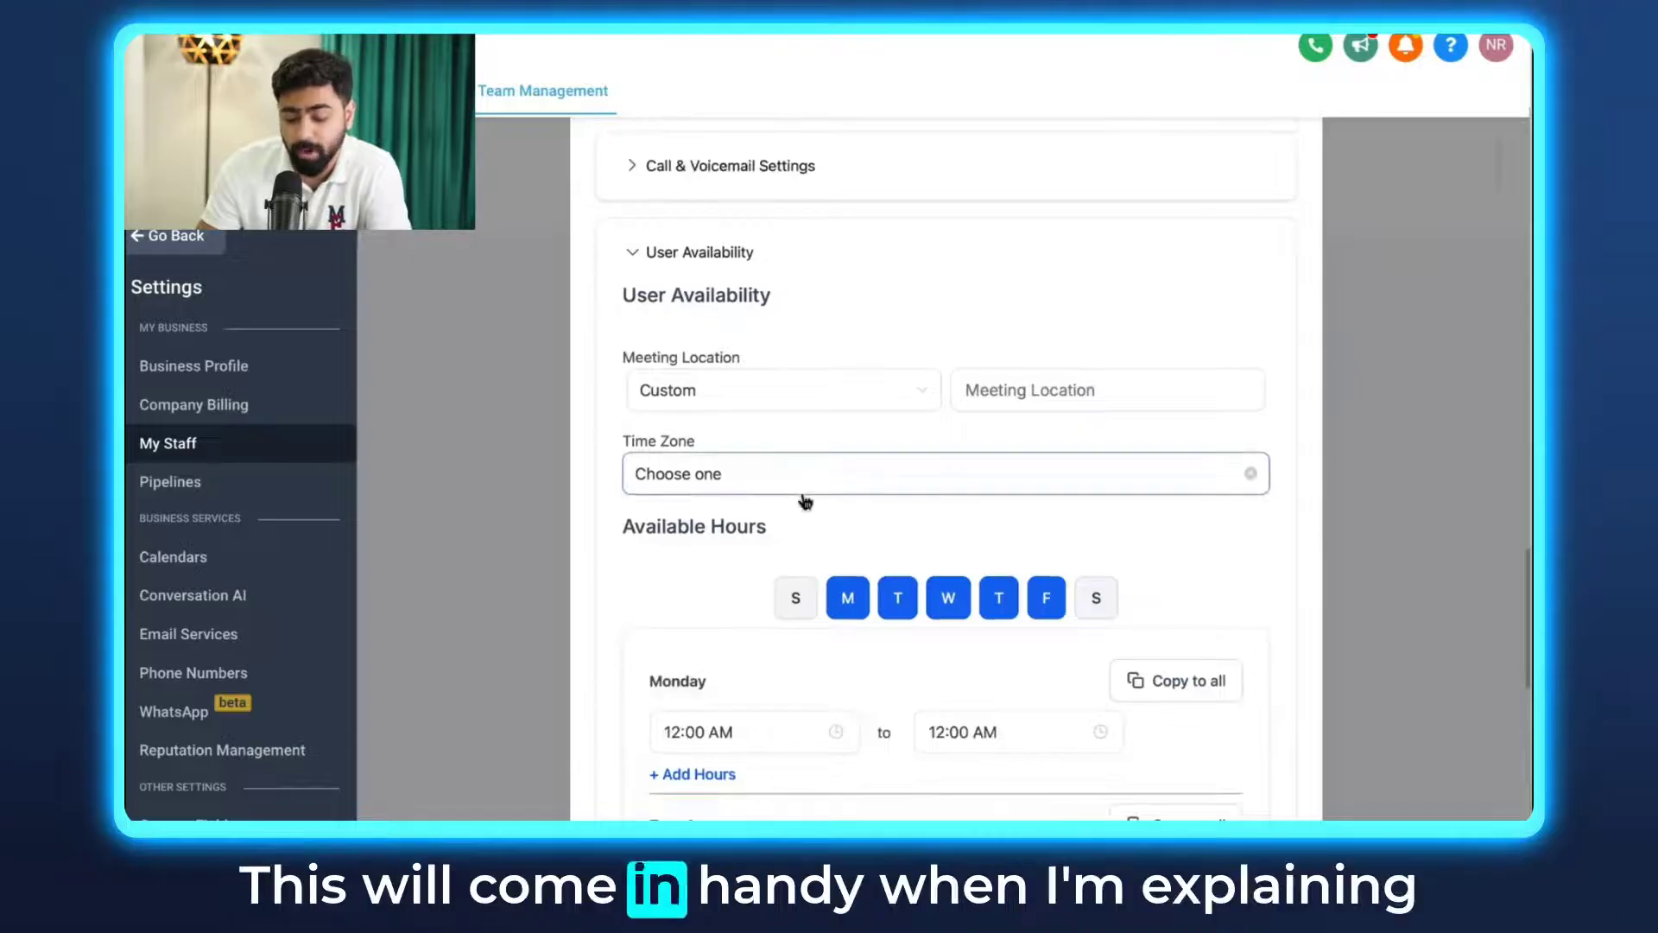
scroll(805, 501, down, 3)
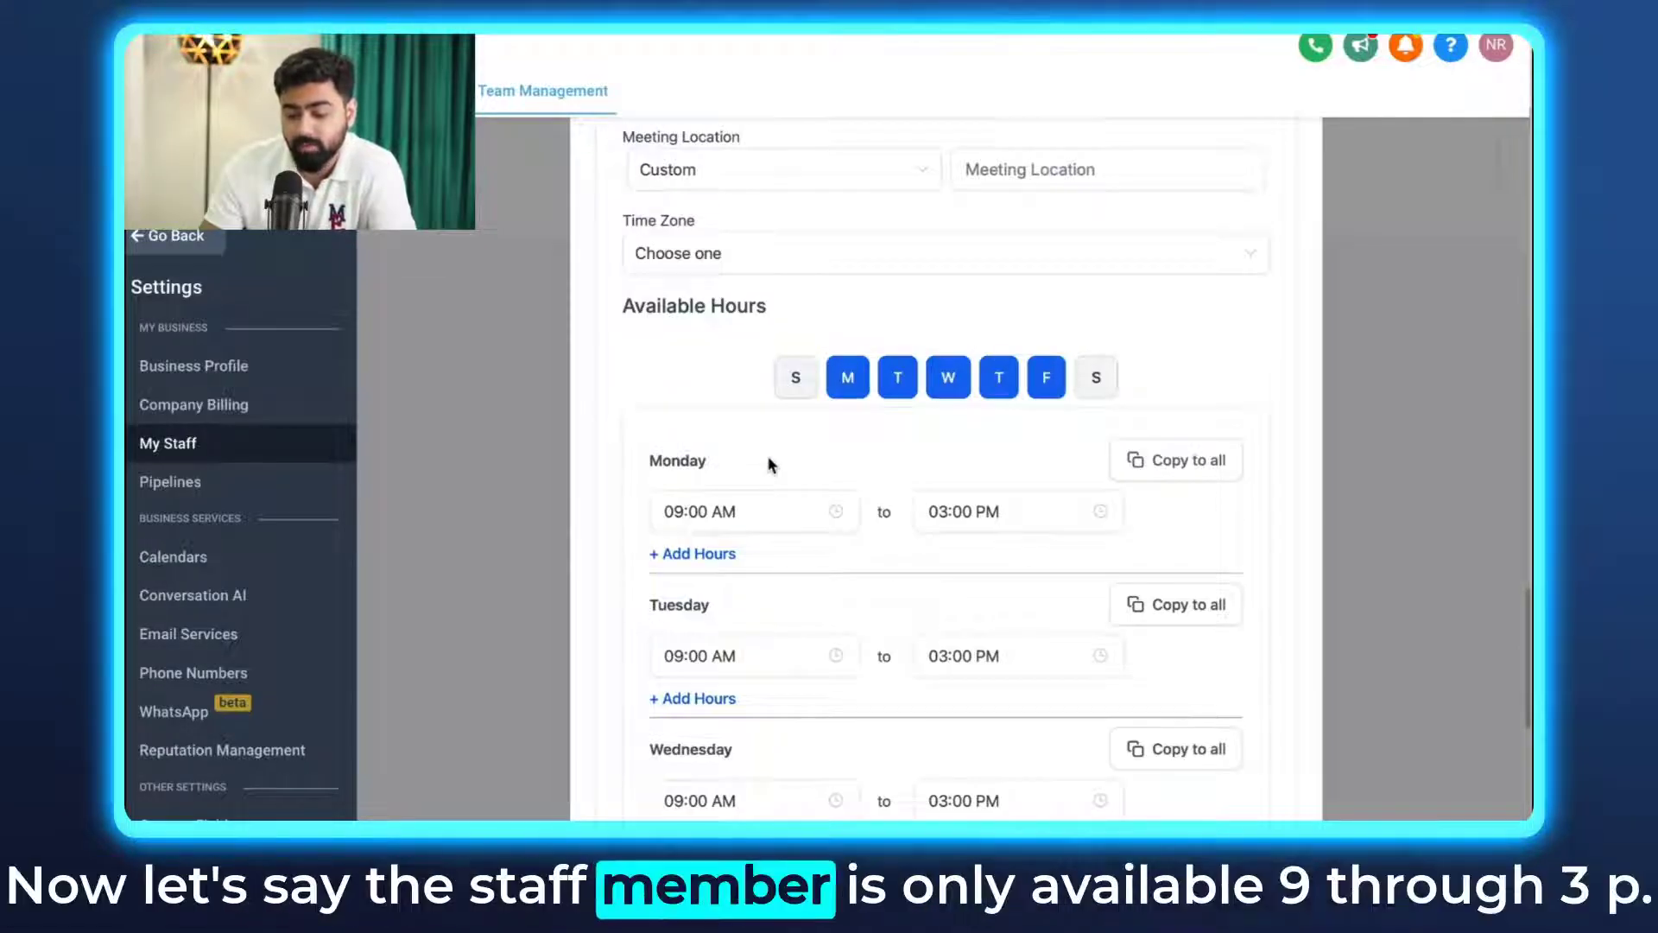
scroll(993, 484, down, 1)
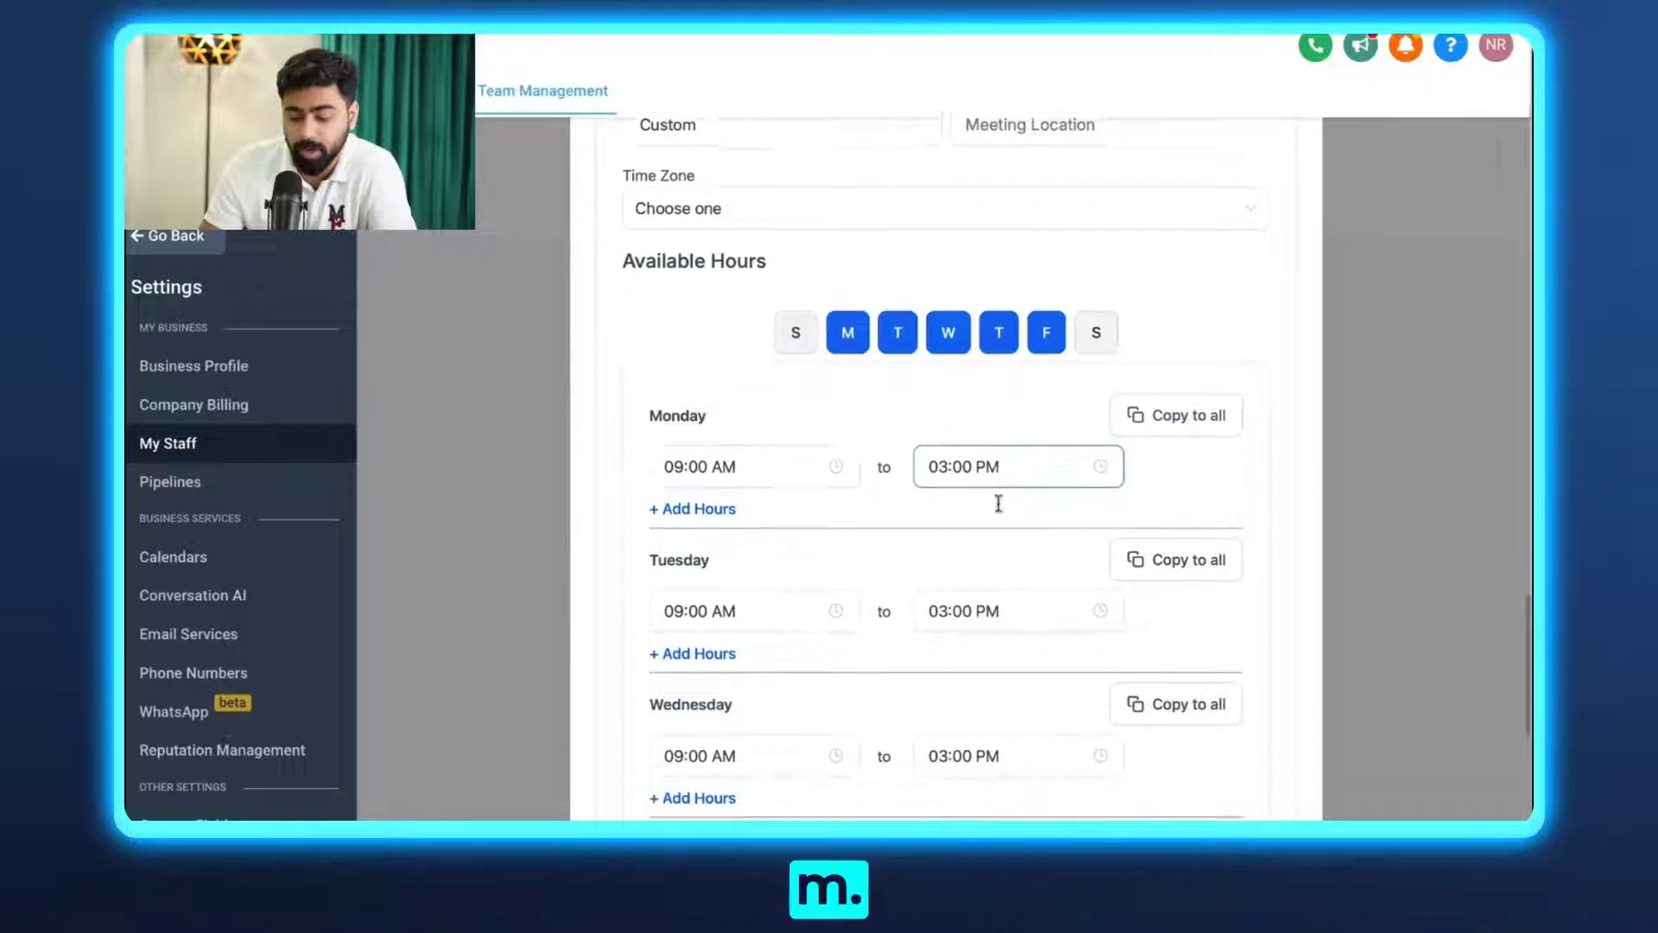
scroll(1105, 484, down, 1)
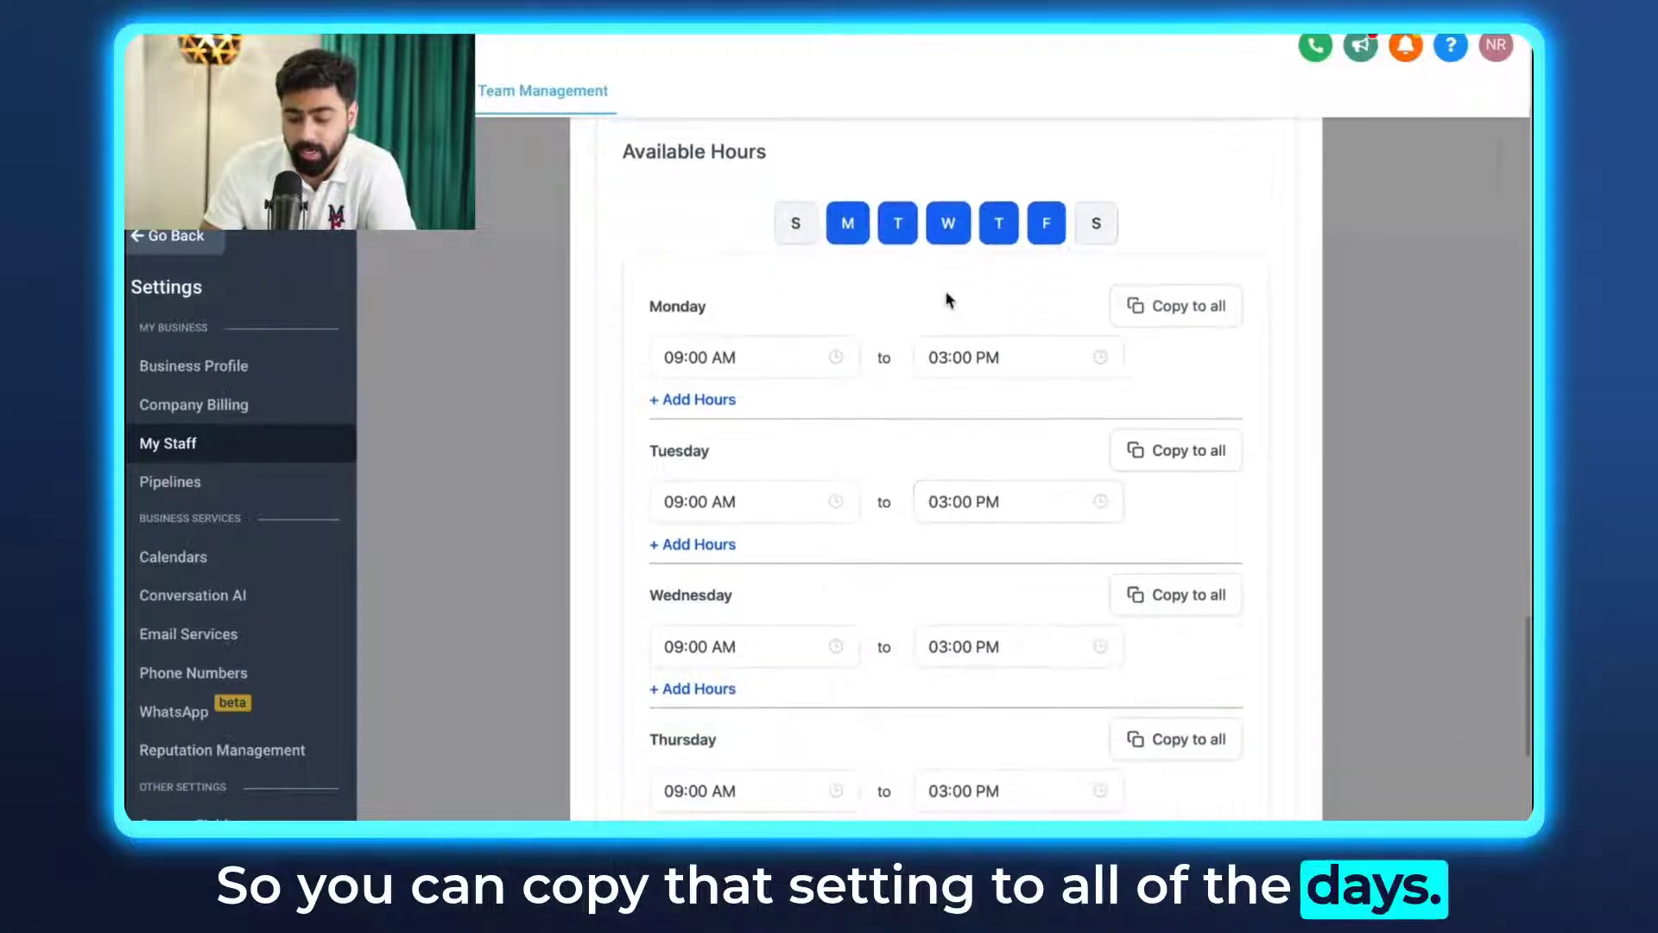
Step: Remove Thursday and Tuesday from the available days and save the new employee
click(999, 301)
click(898, 307)
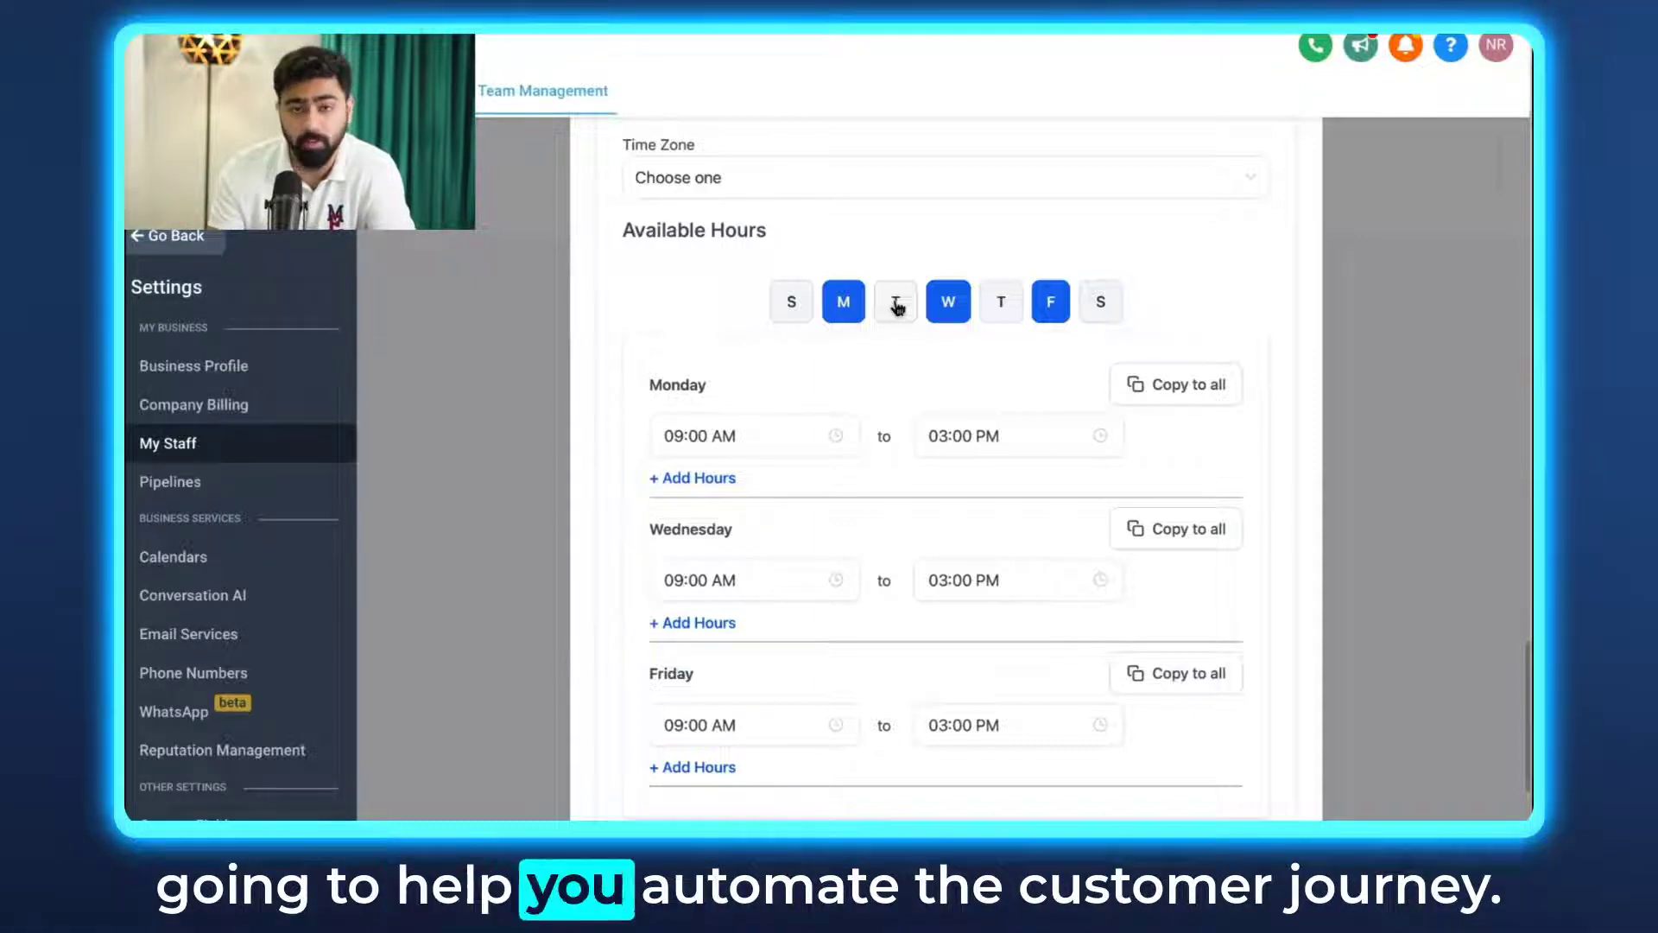
scroll(1029, 493, up, 1)
scroll(1021, 550, down, 3)
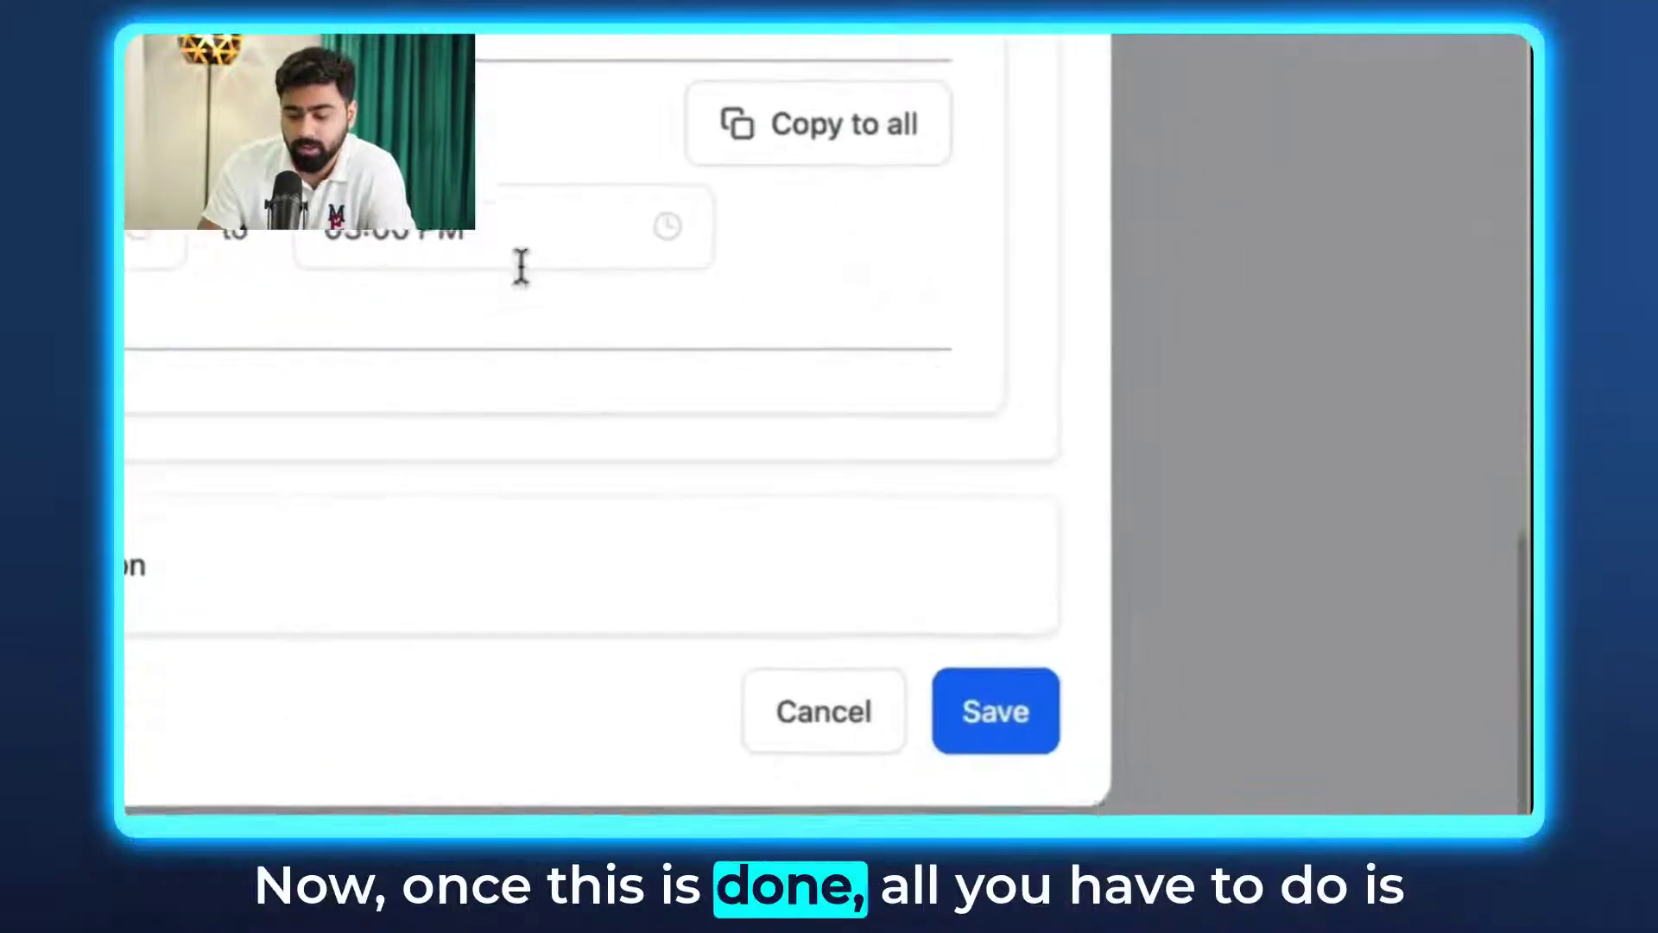
click(998, 711)
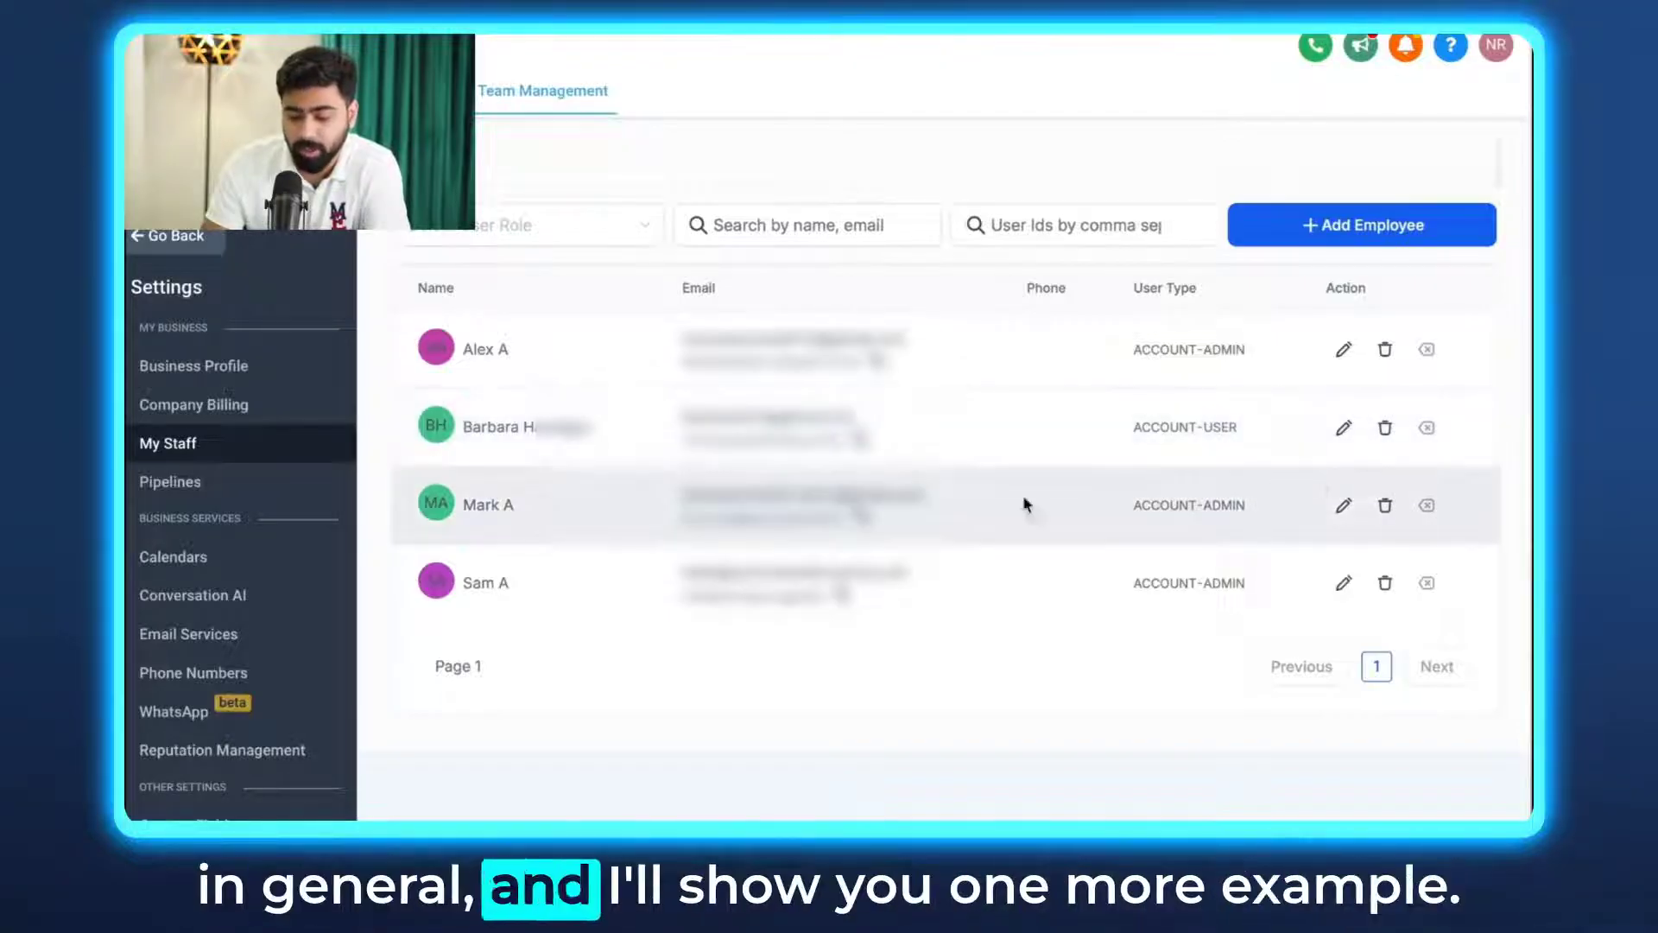
Step: Open the record of the third staff member listed and examine the available days and hours under user availability
click(1344, 505)
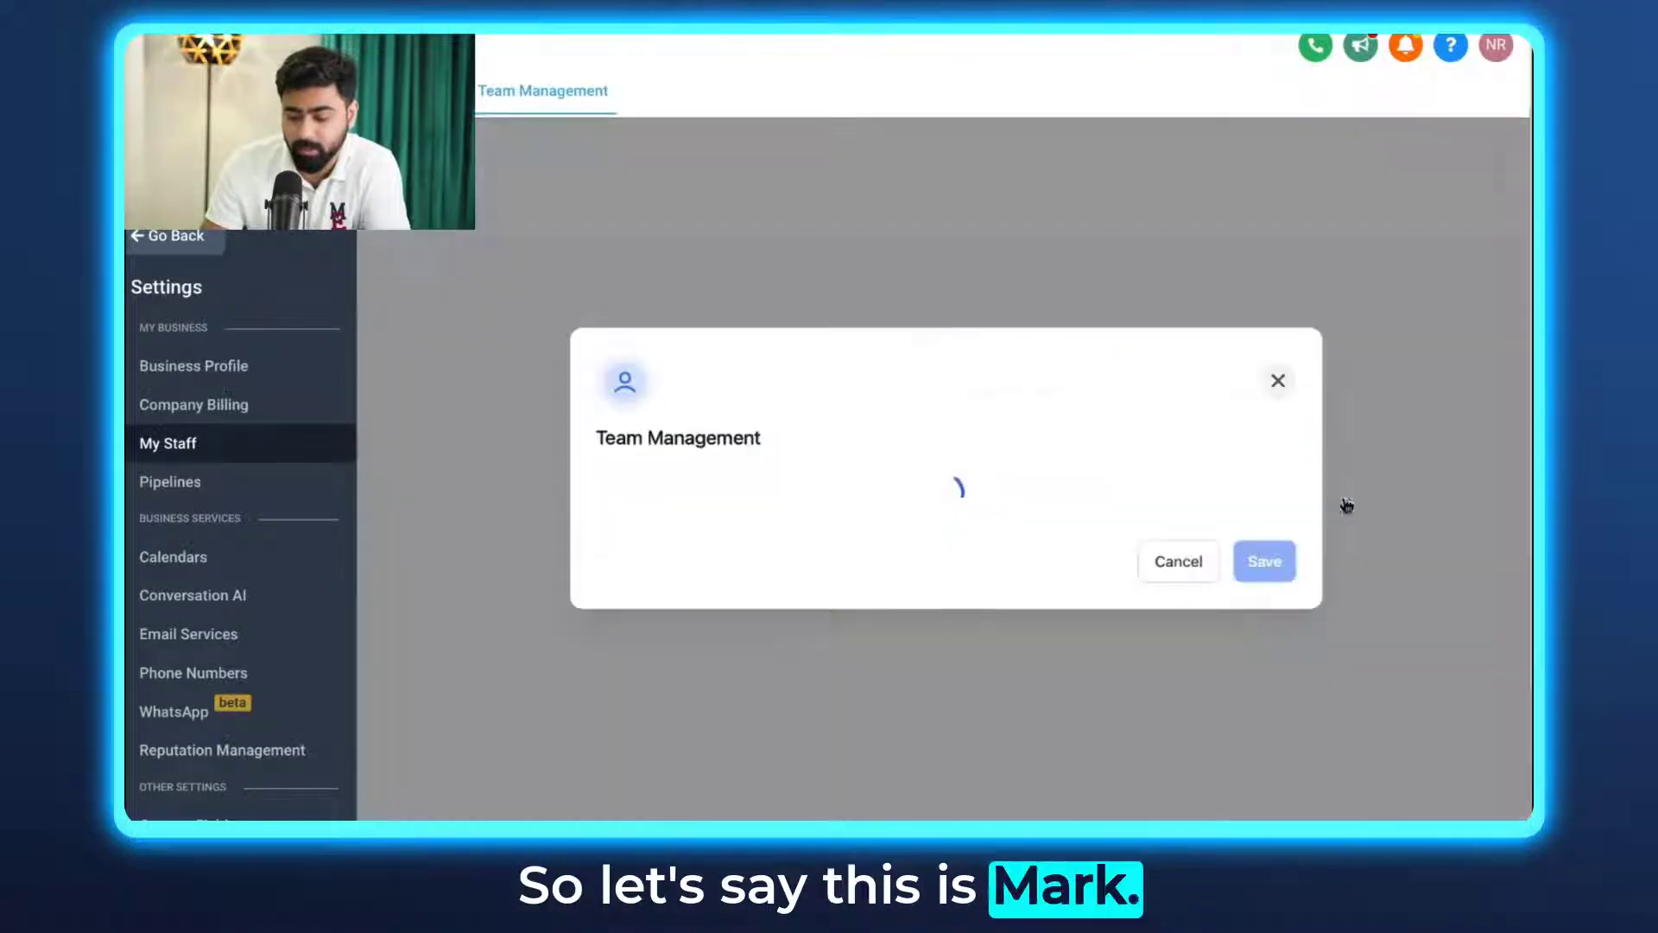
scroll(837, 446, down, 10)
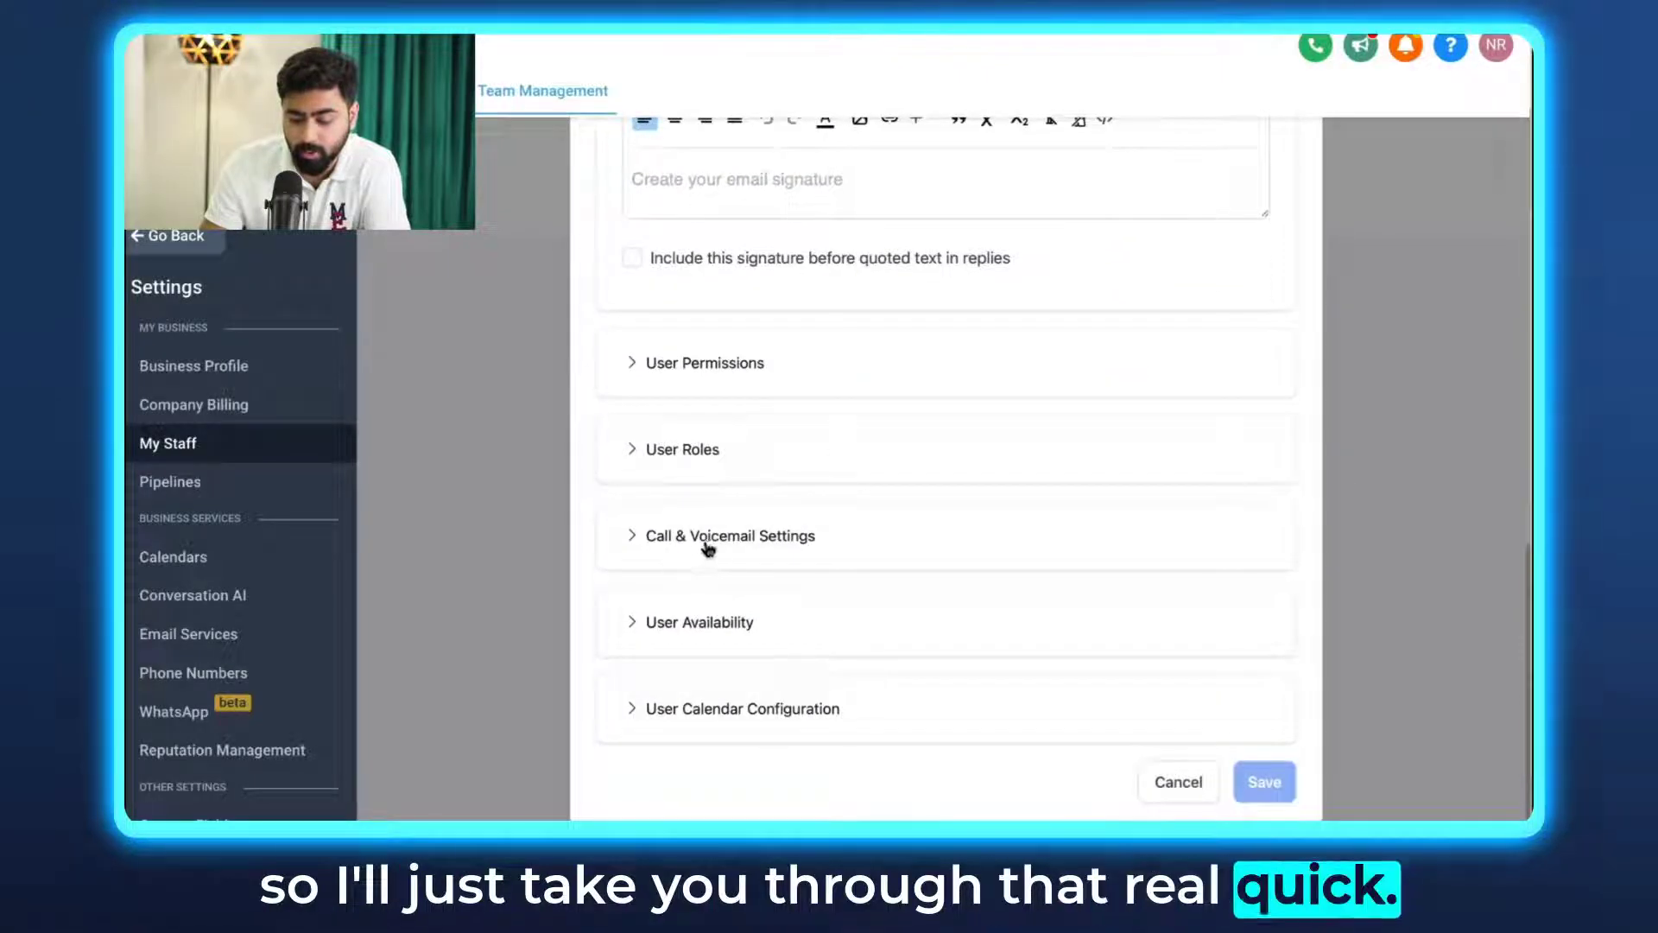
scroll(710, 547, down, 5)
click(708, 273)
scroll(708, 273, up, 2)
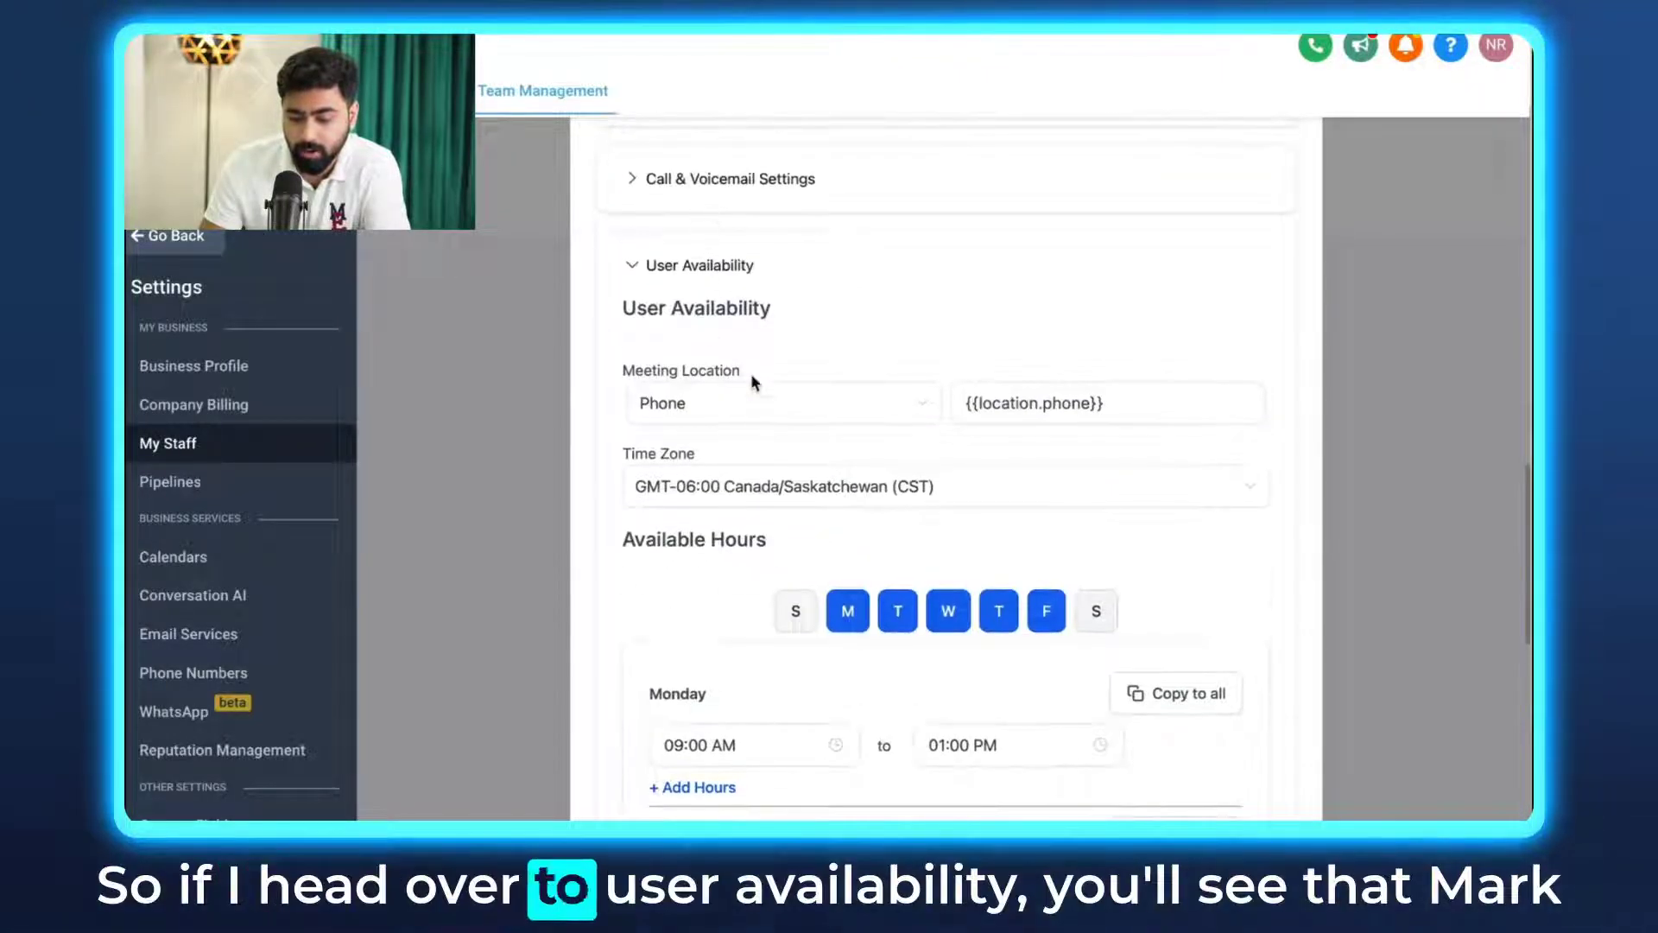
scroll(750, 373, down, 5)
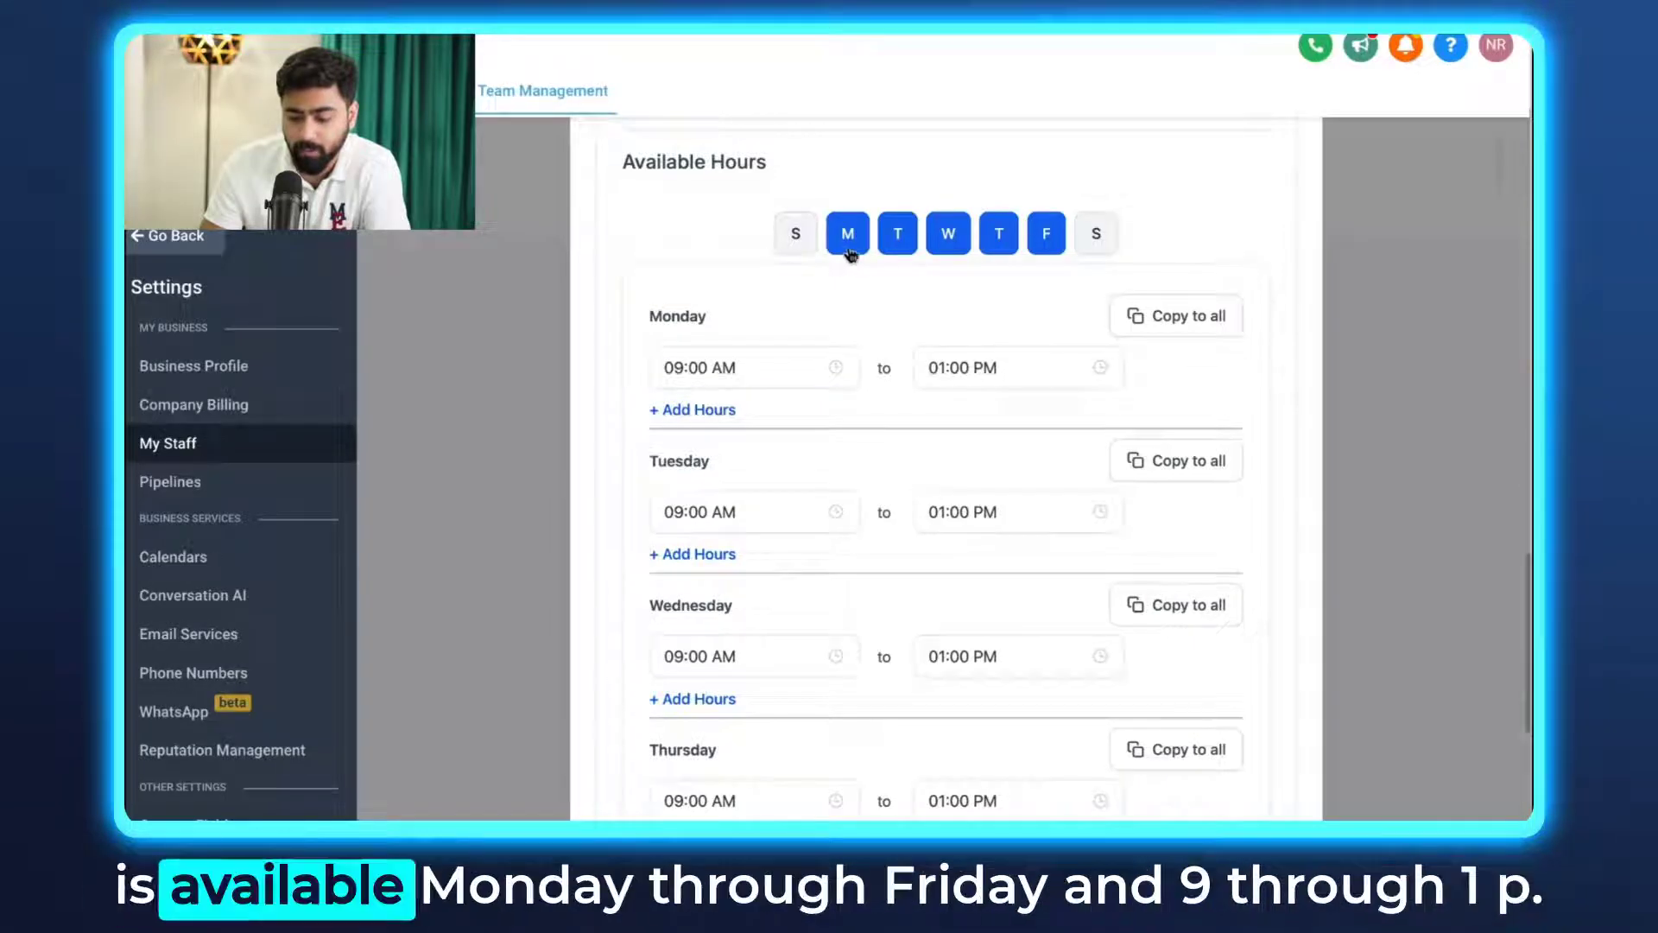
scroll(785, 322, down, 1)
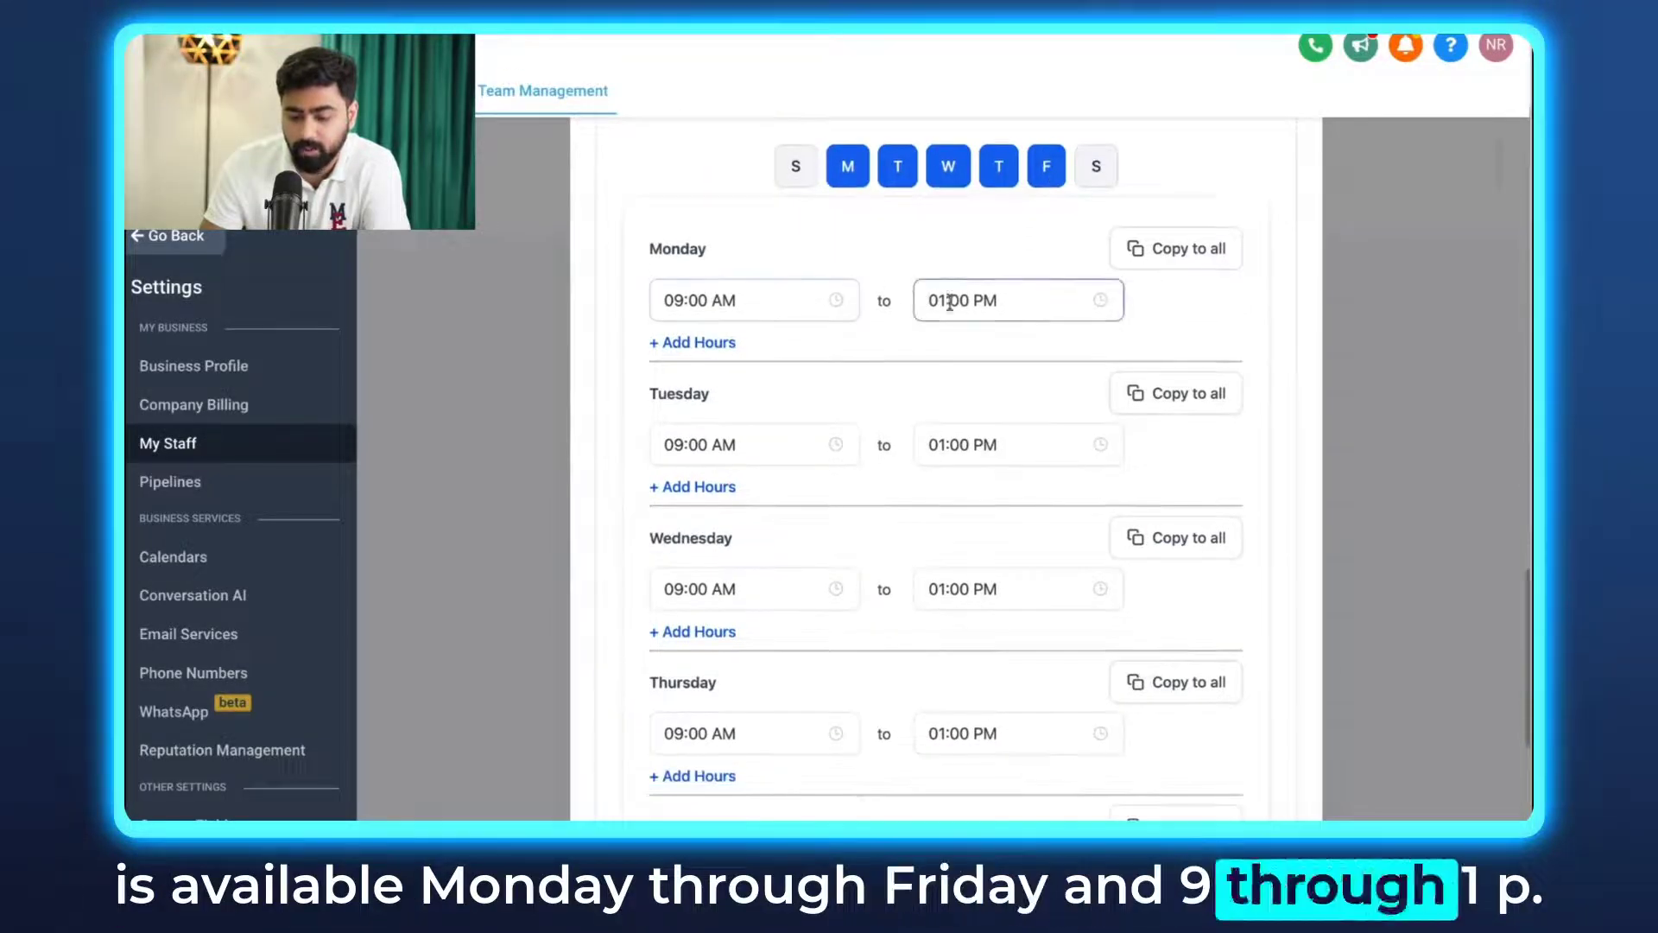
scroll(1071, 328, up, 1)
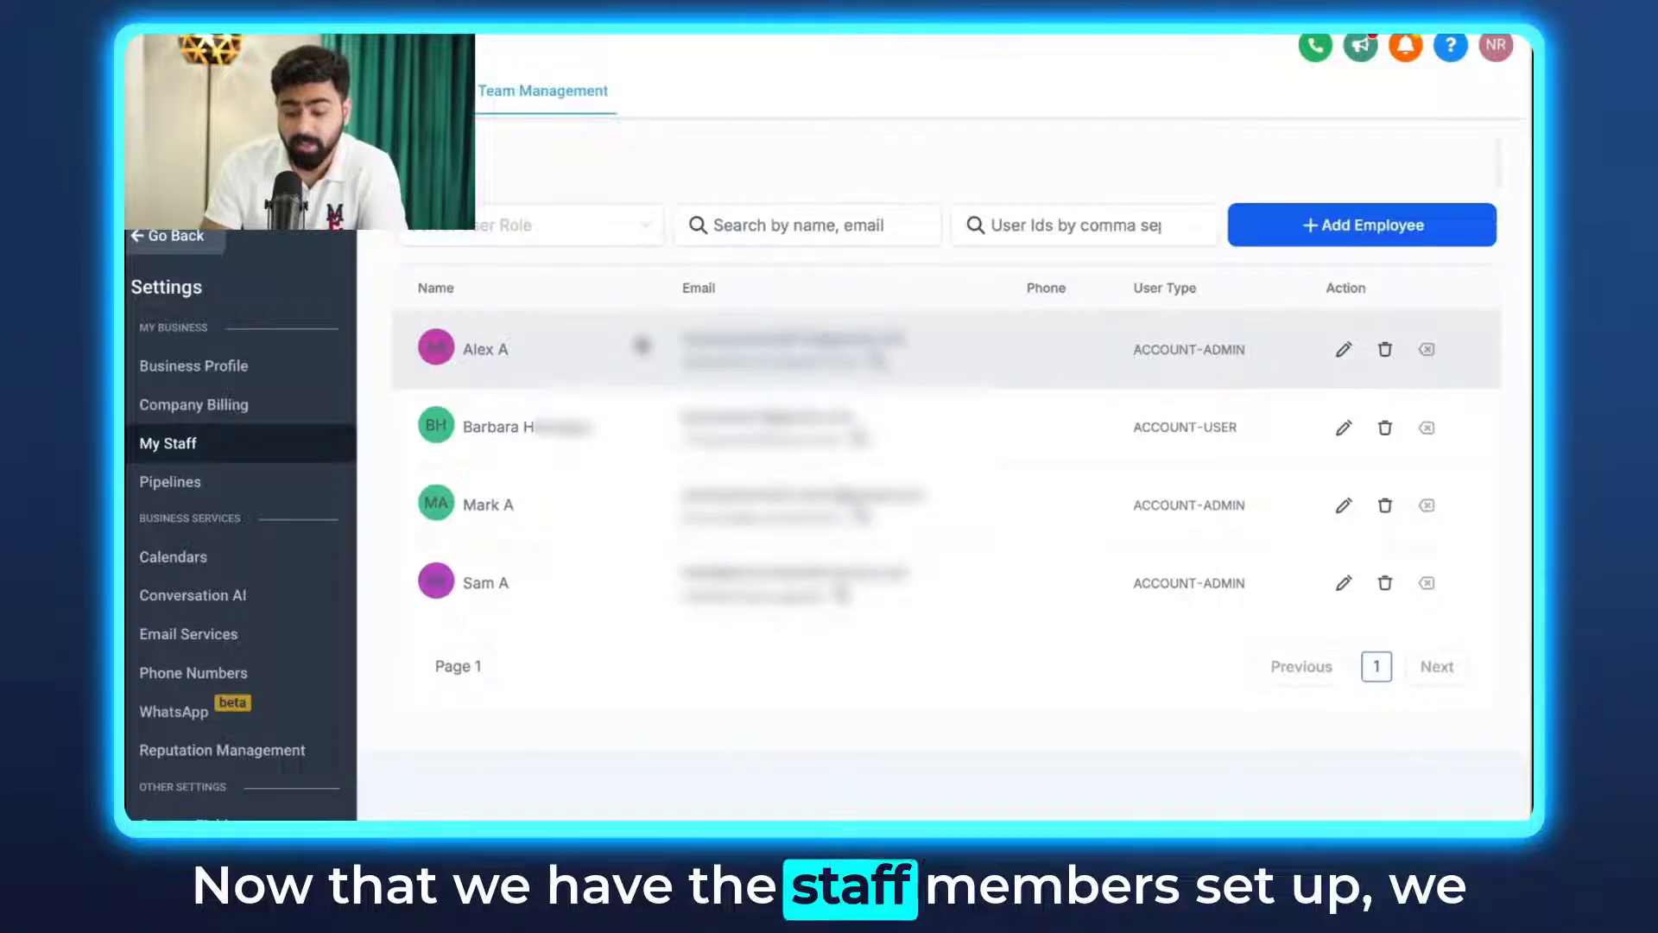
Step: Create a calendar room named "Chair 1" with the description "Used for Hair Trimming" and a total capacity of 1
click(166, 558)
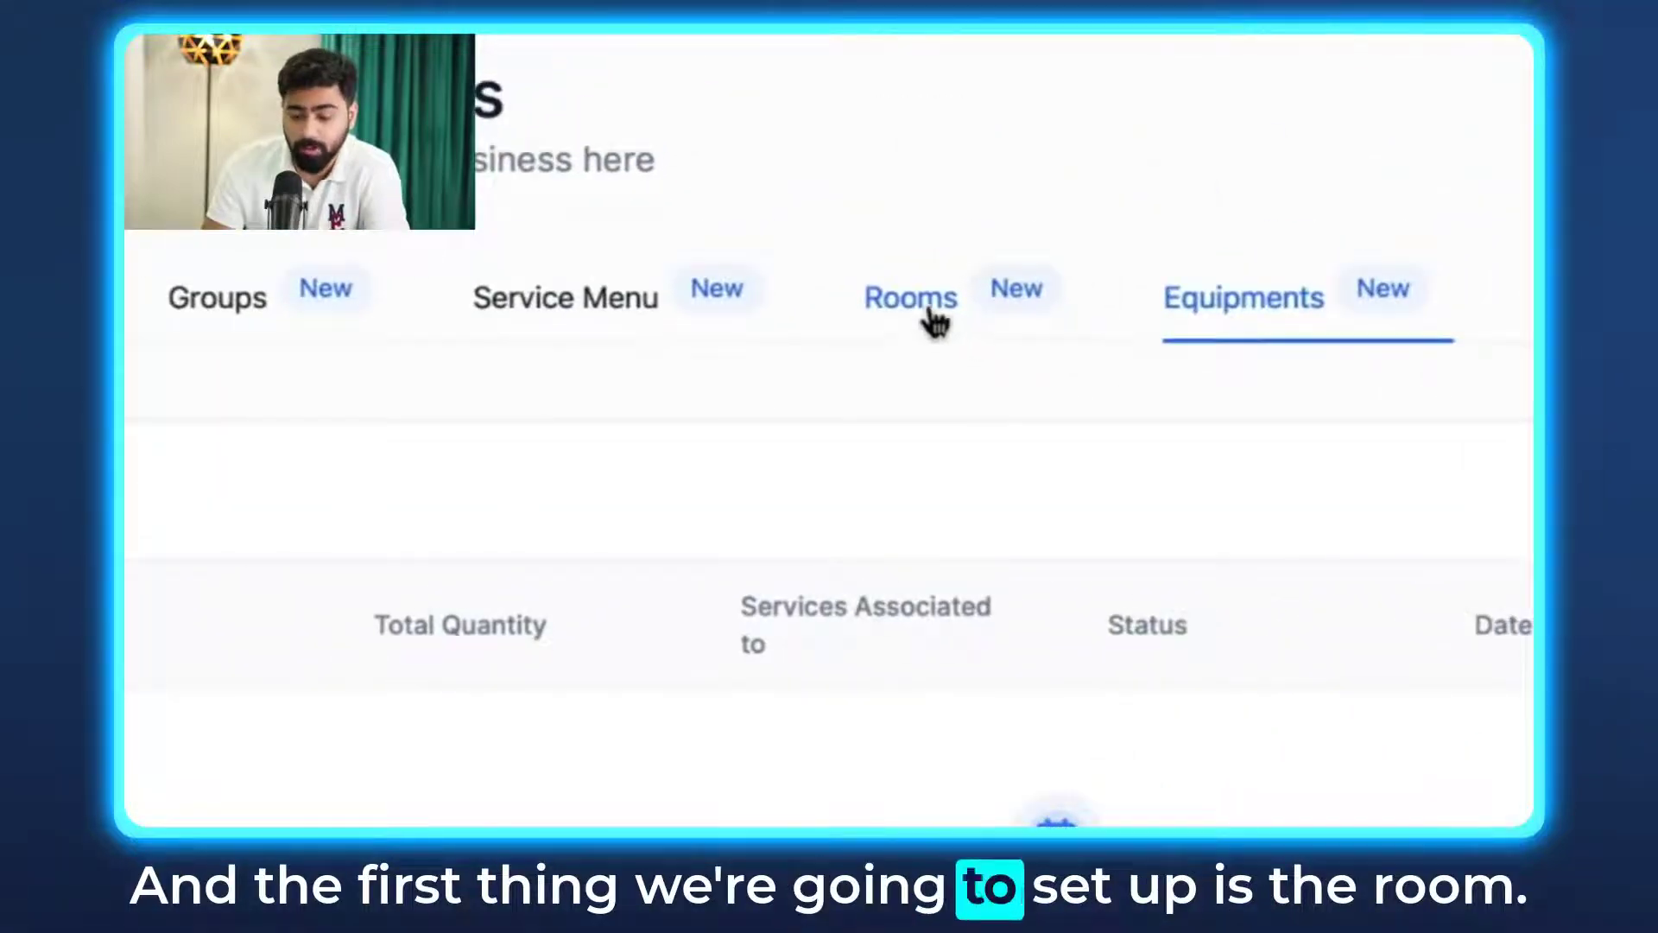
click(929, 313)
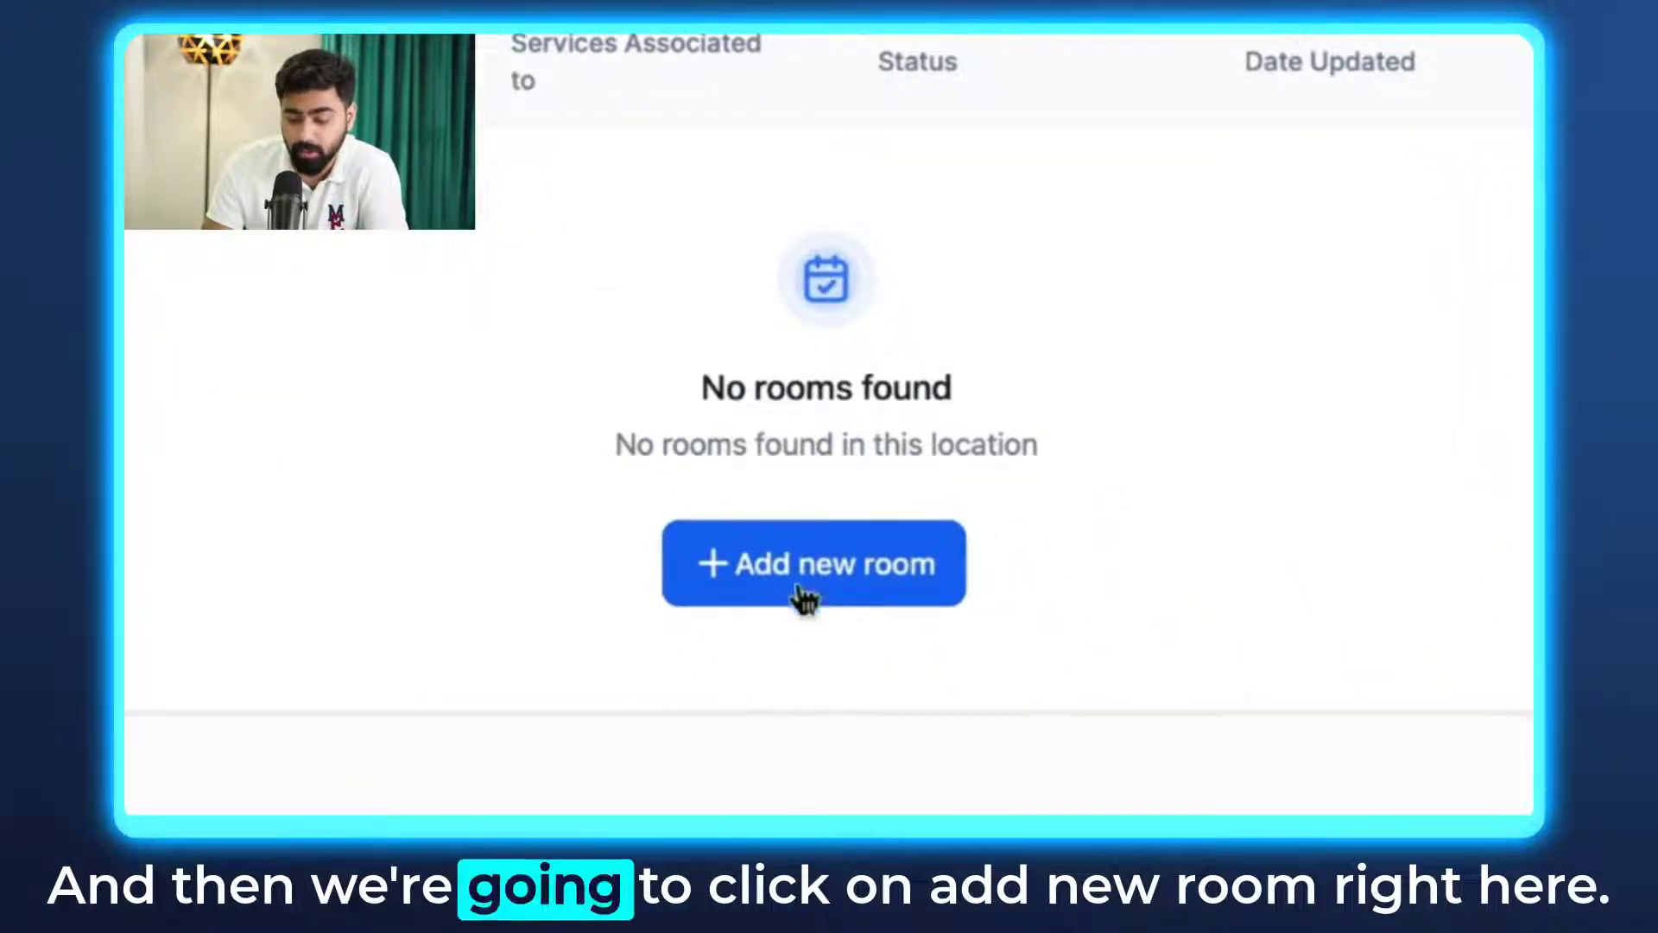
click(814, 570)
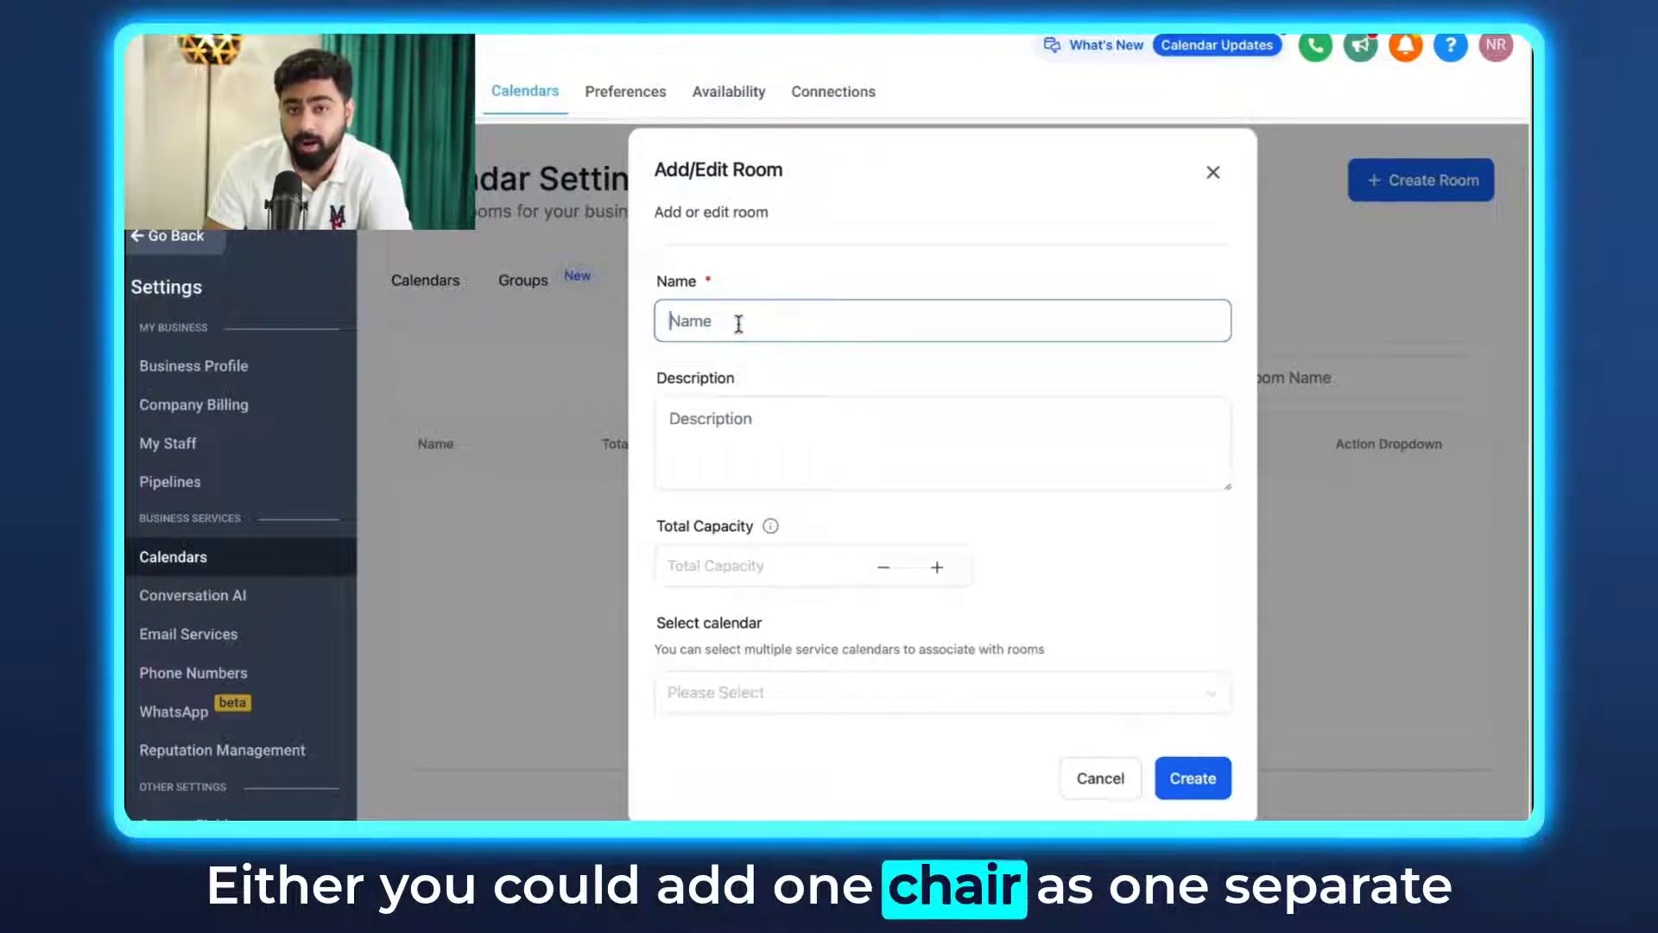
click(689, 567)
text(1)
key(BackSpace)
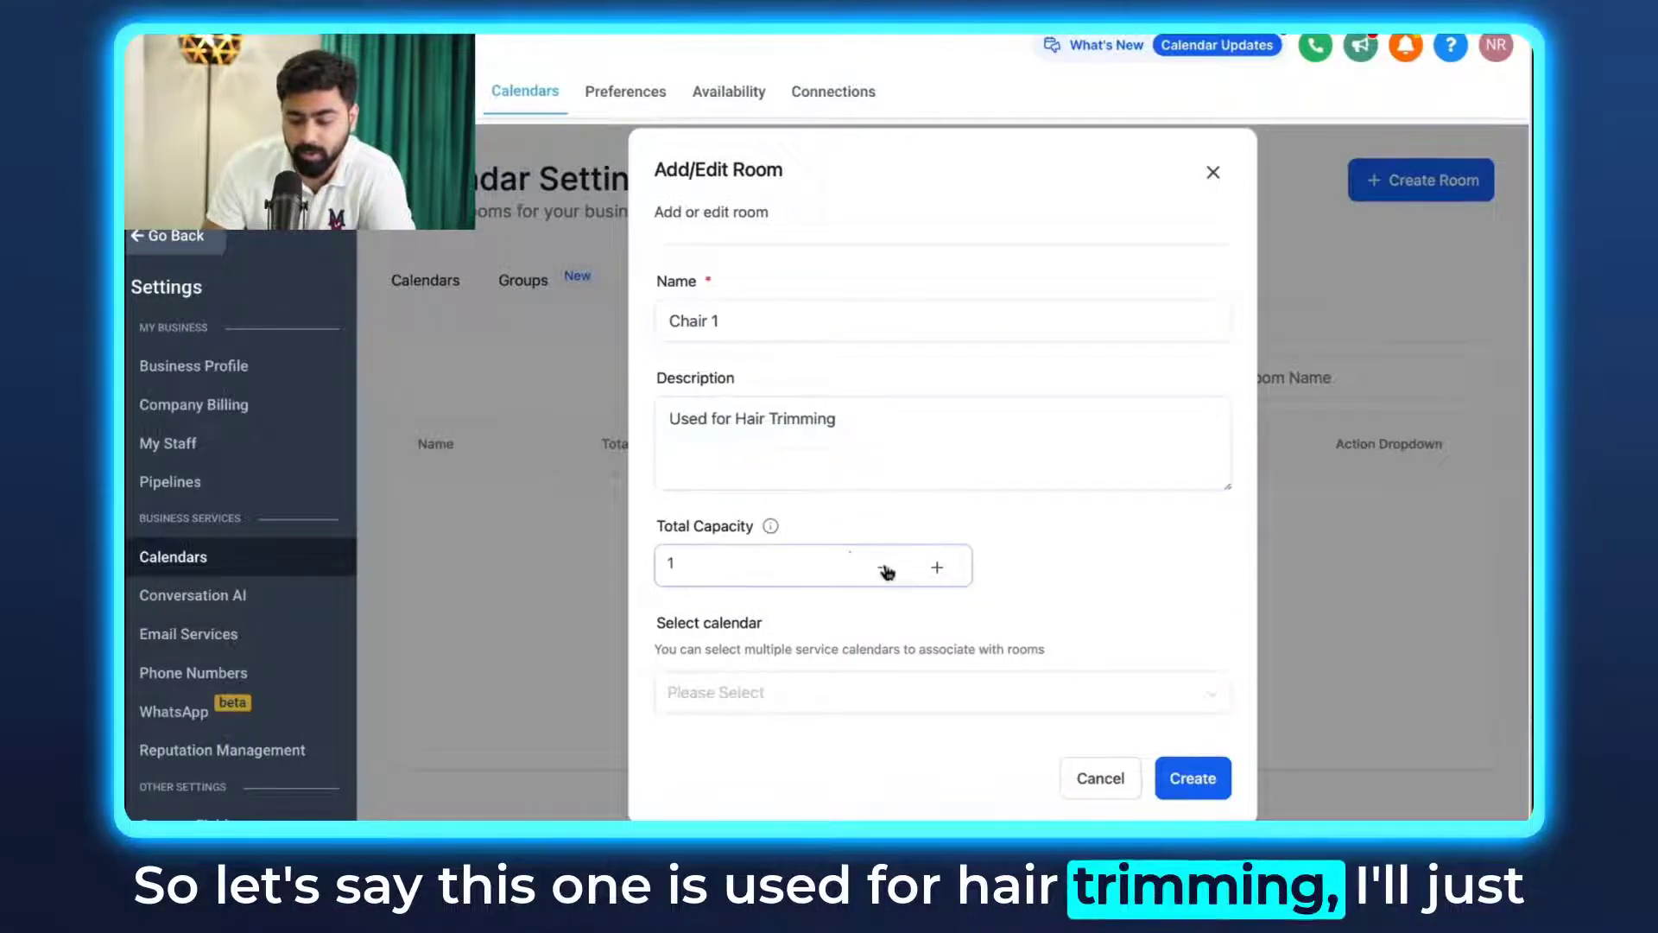
click(670, 553)
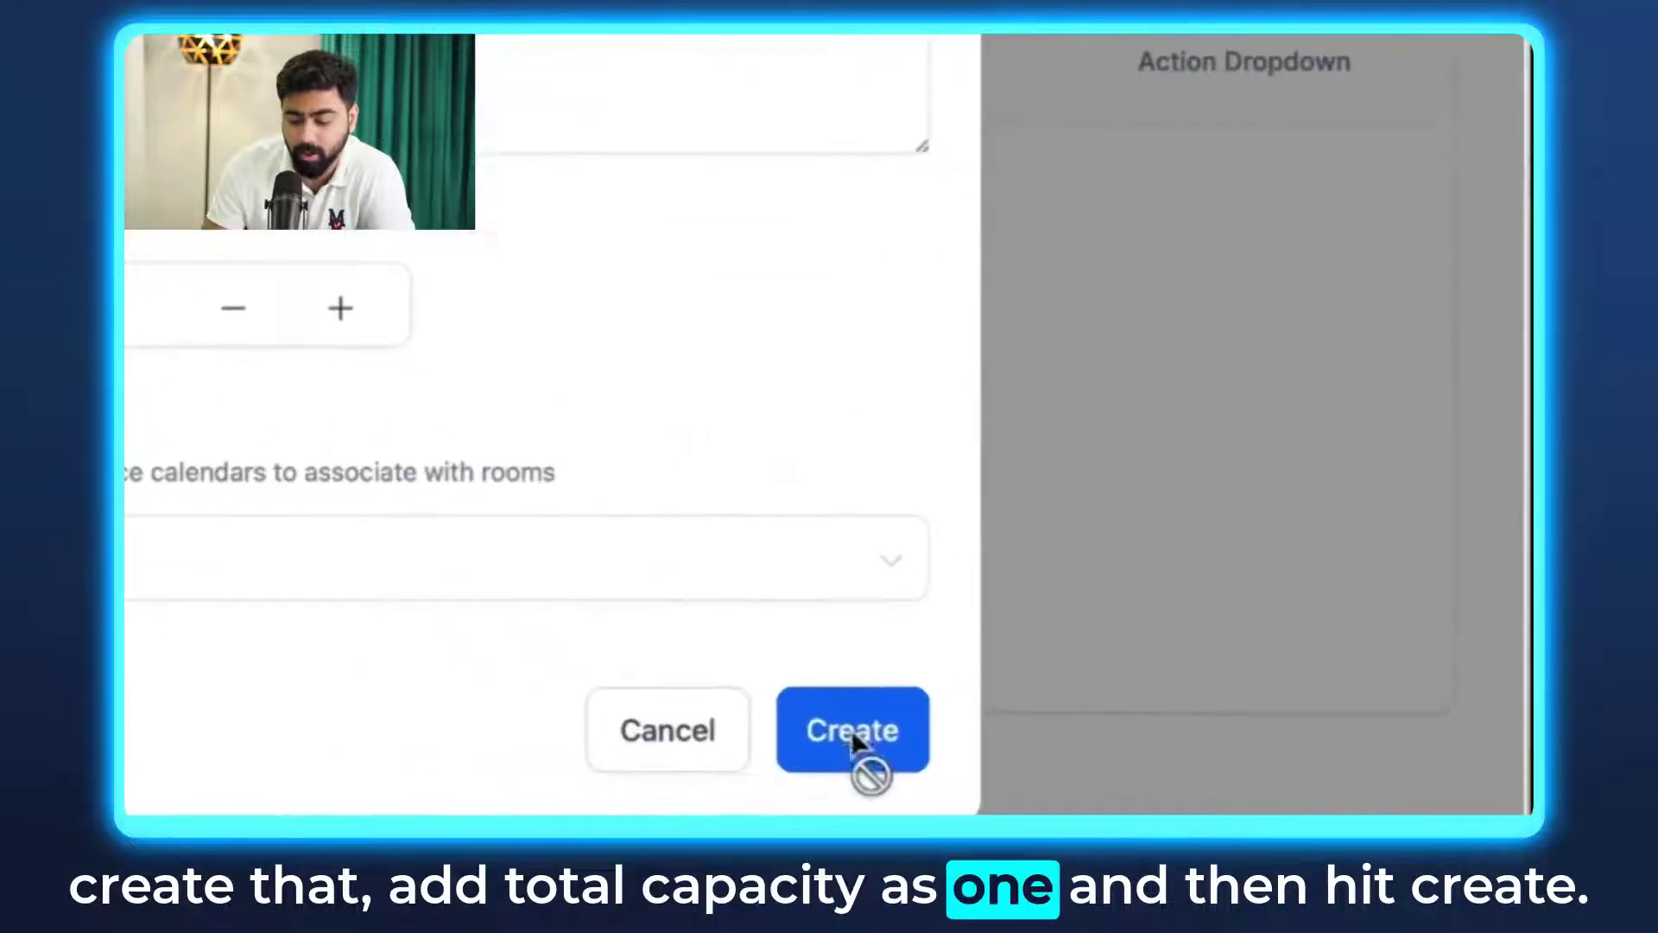
click(1193, 779)
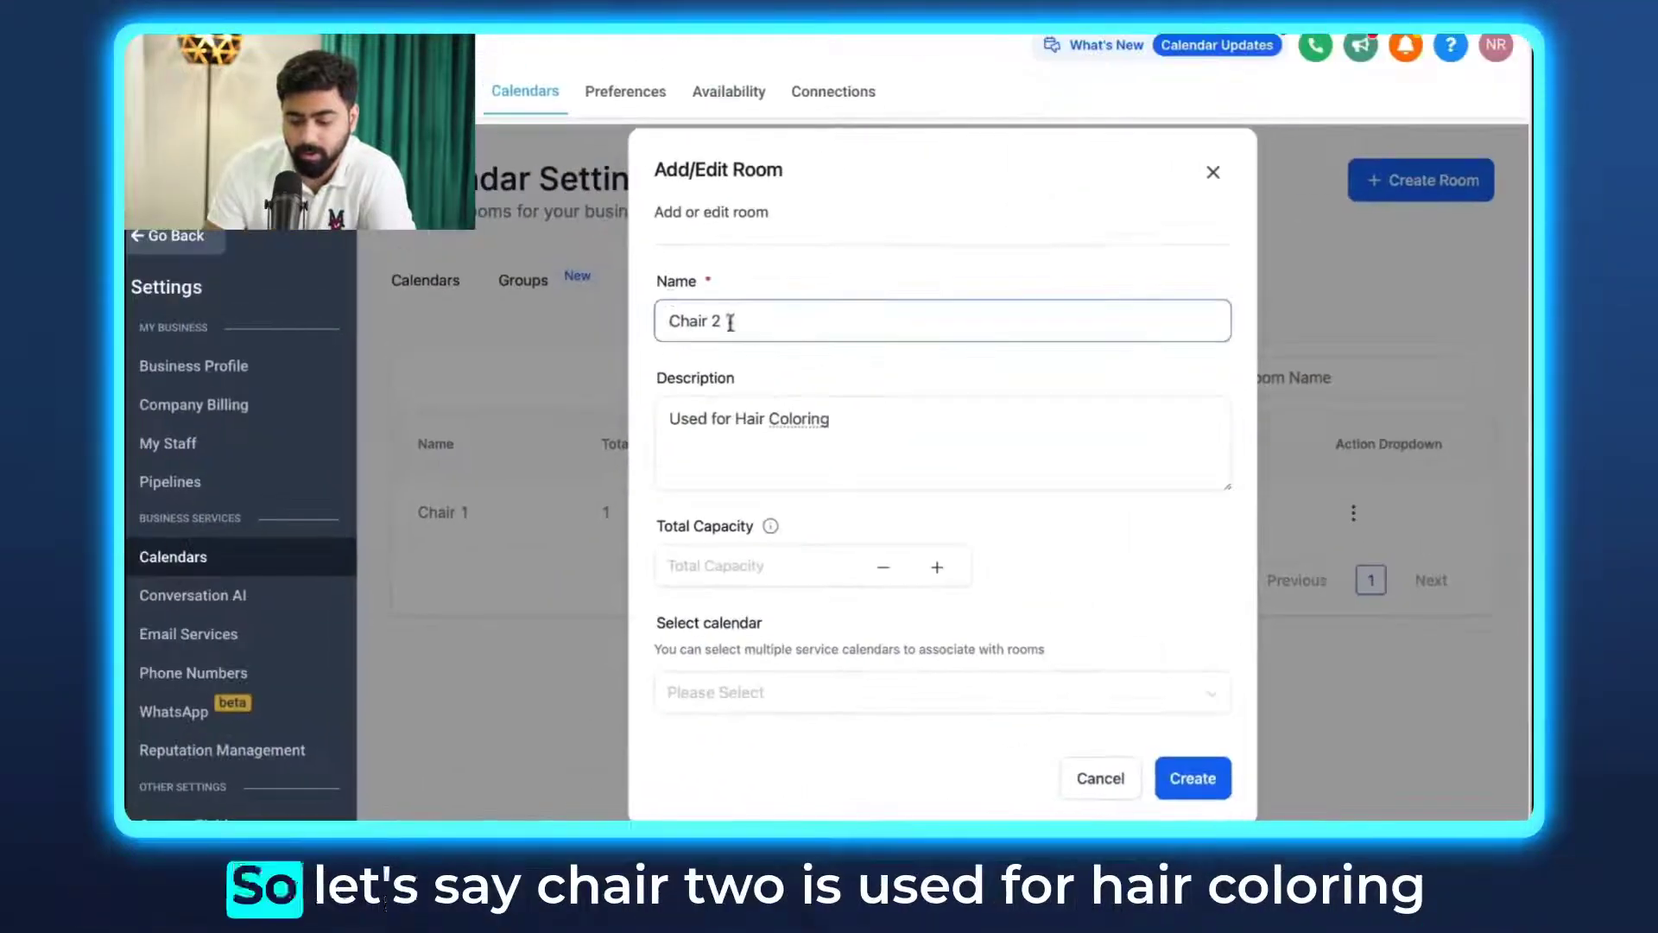
Step: Create a second room named "Chair 2" with the description "Used for Hair Coloring" and a total capacity of 1
click(803, 433)
click(742, 573)
text(1)
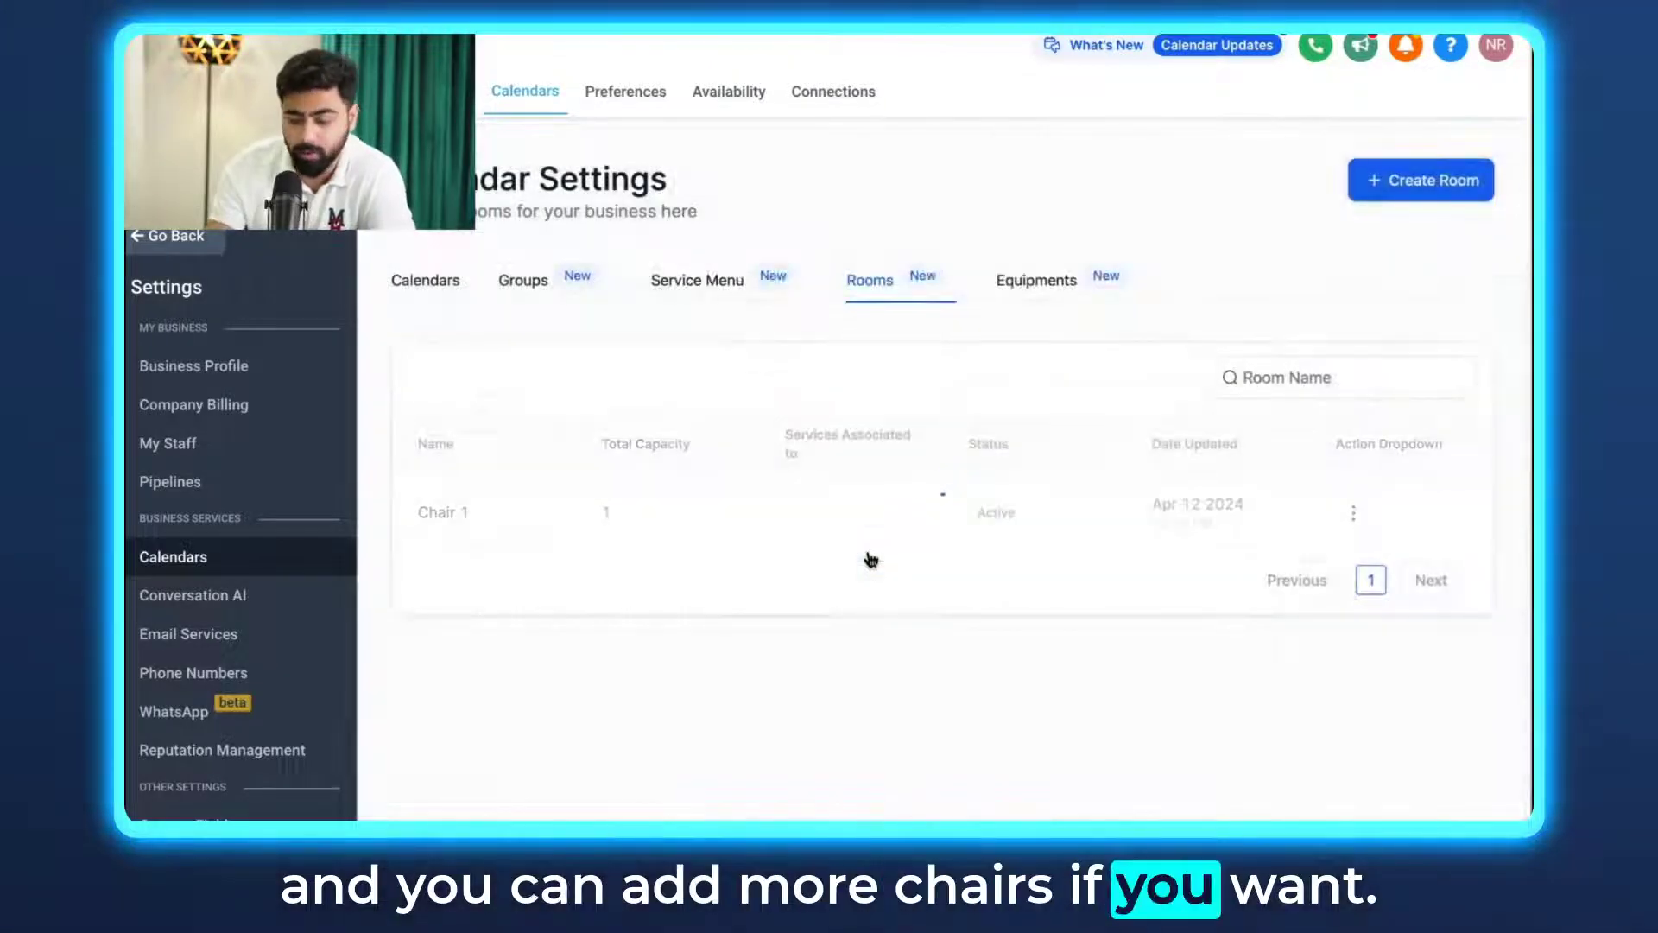
Step: Create an equipment item named "Hair Color- Black" with the description "LOreal", a total quantity of 20 and an out of service quantity of 2
click(1040, 285)
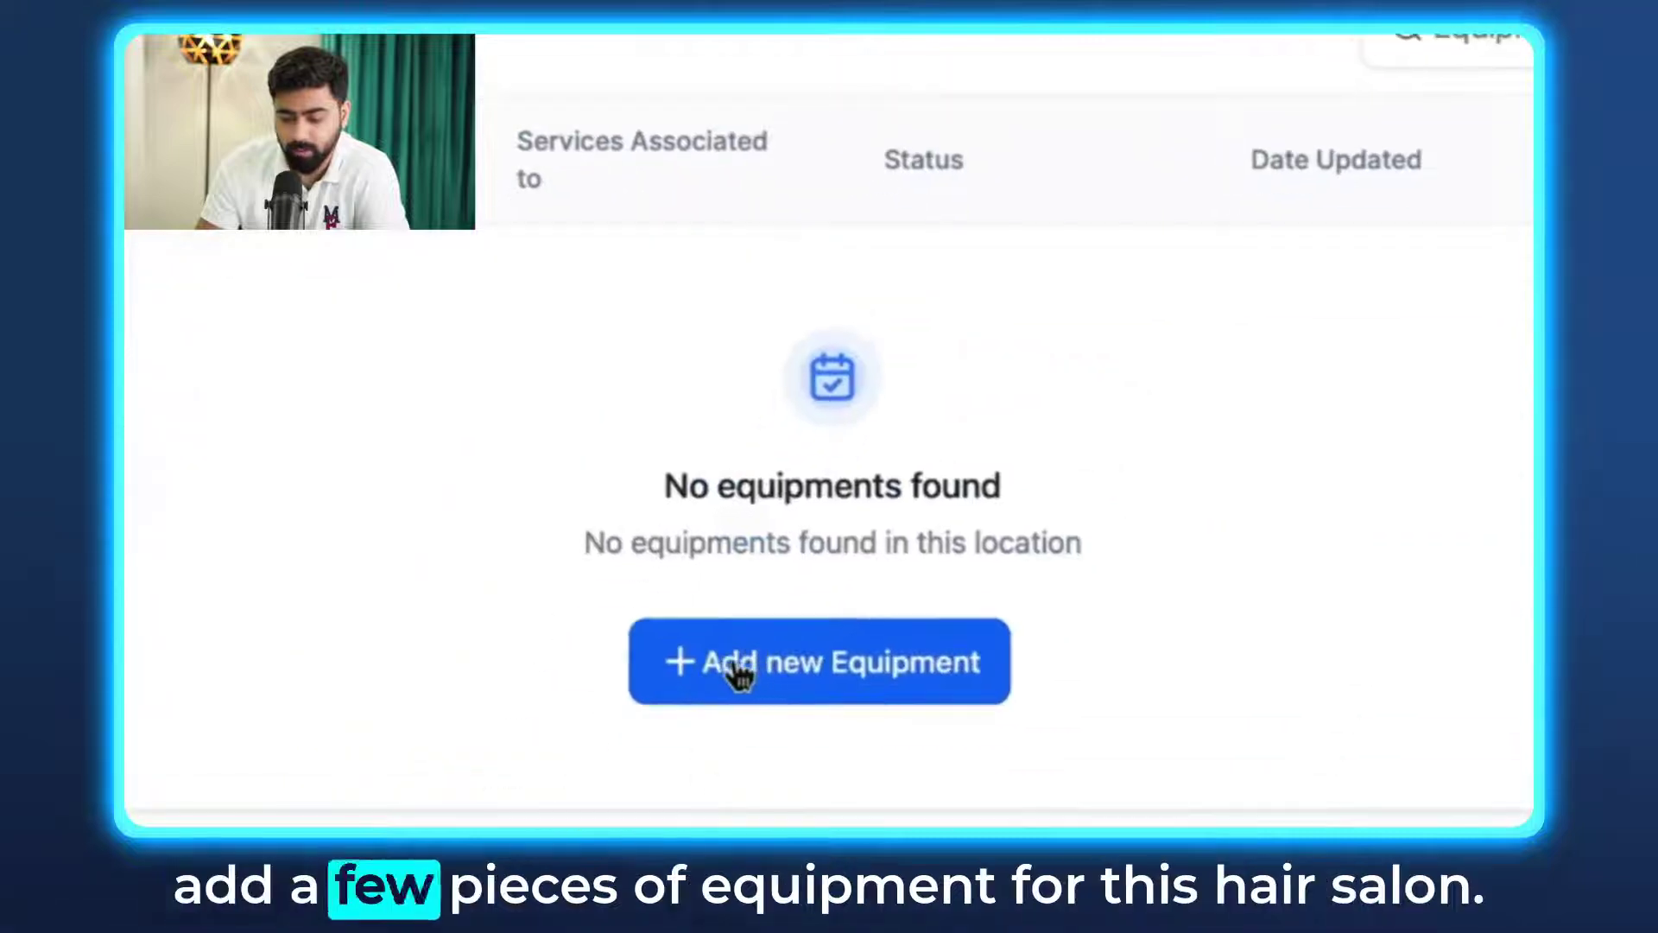
click(606, 932)
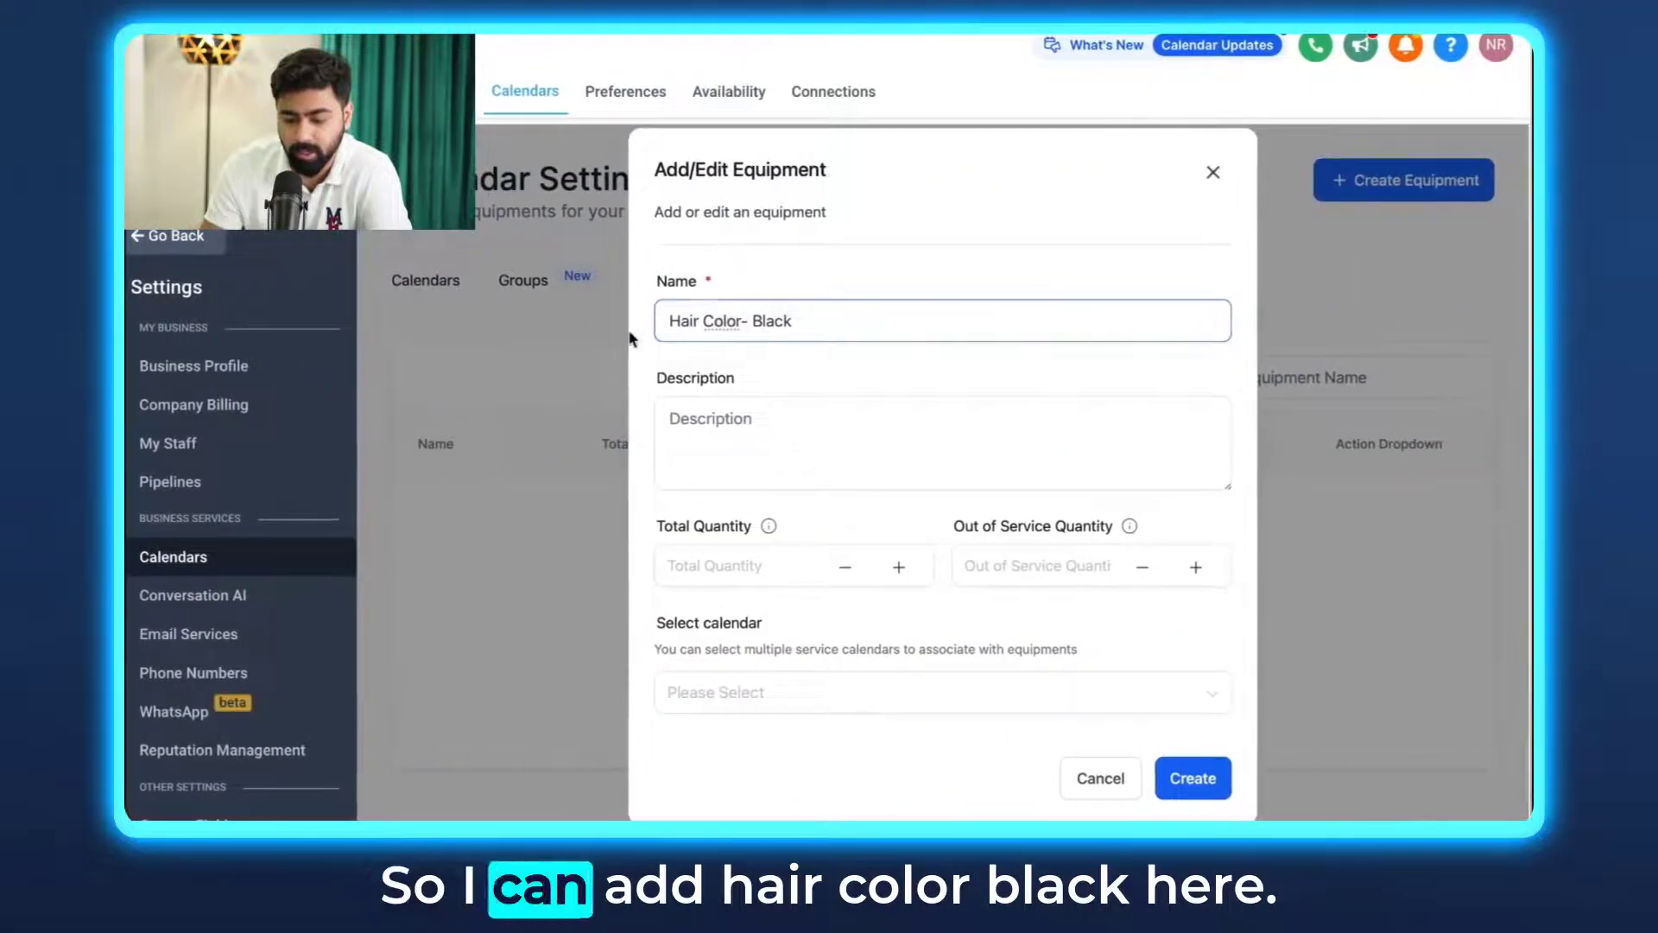
click(830, 322)
click(747, 421)
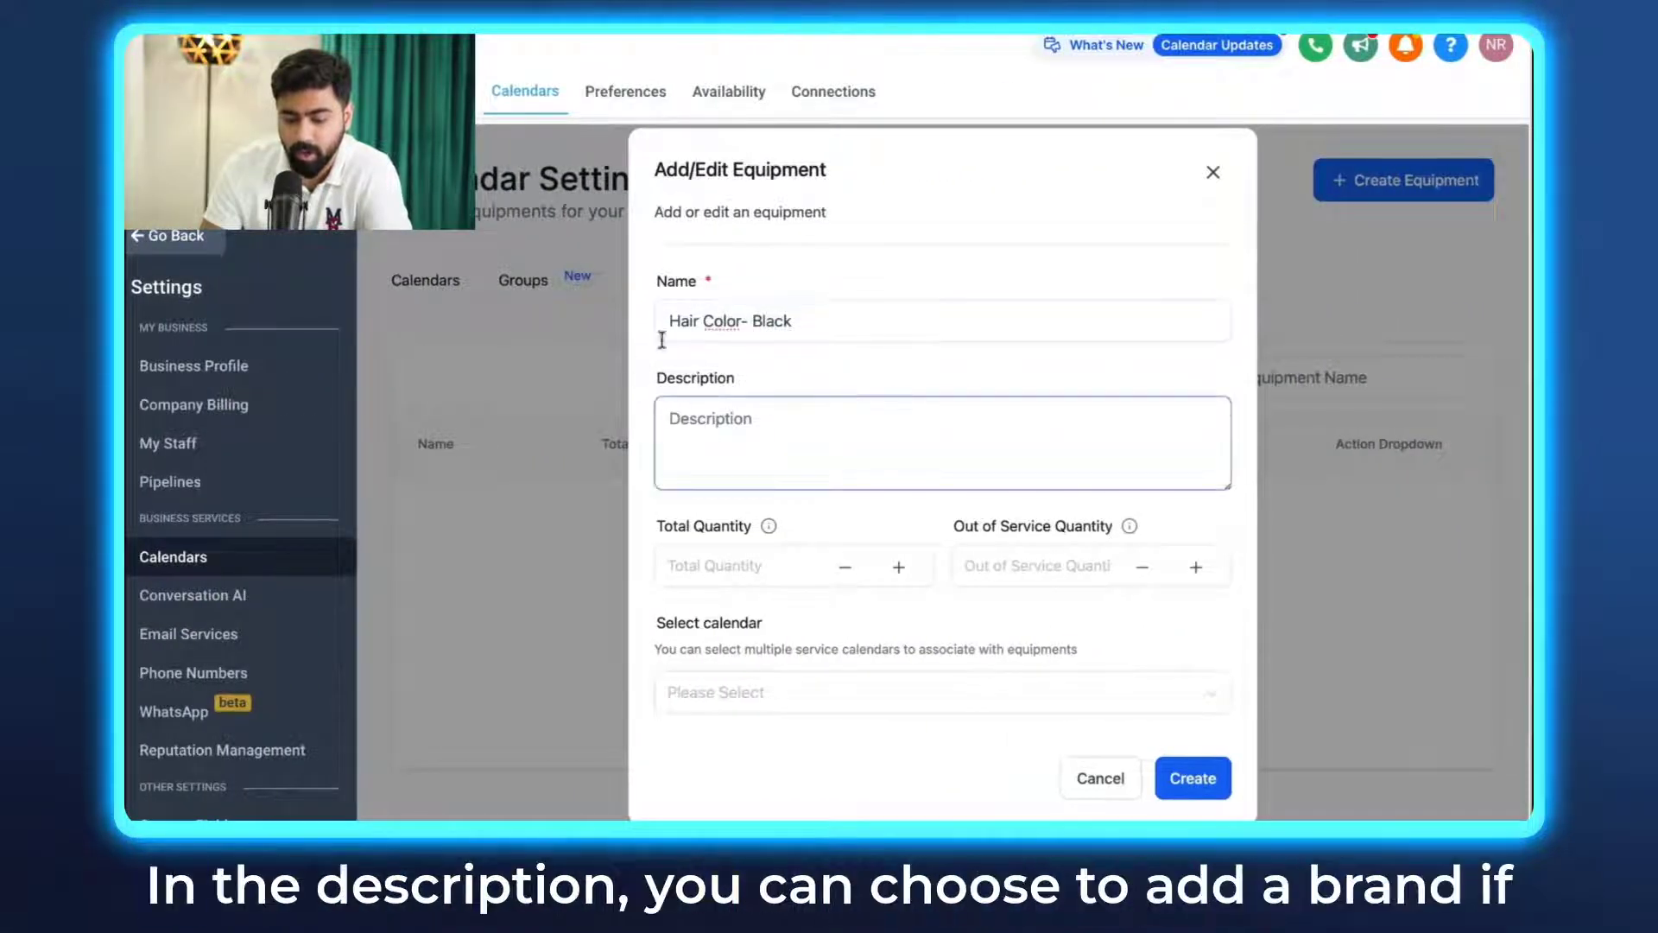
text(LOreal)
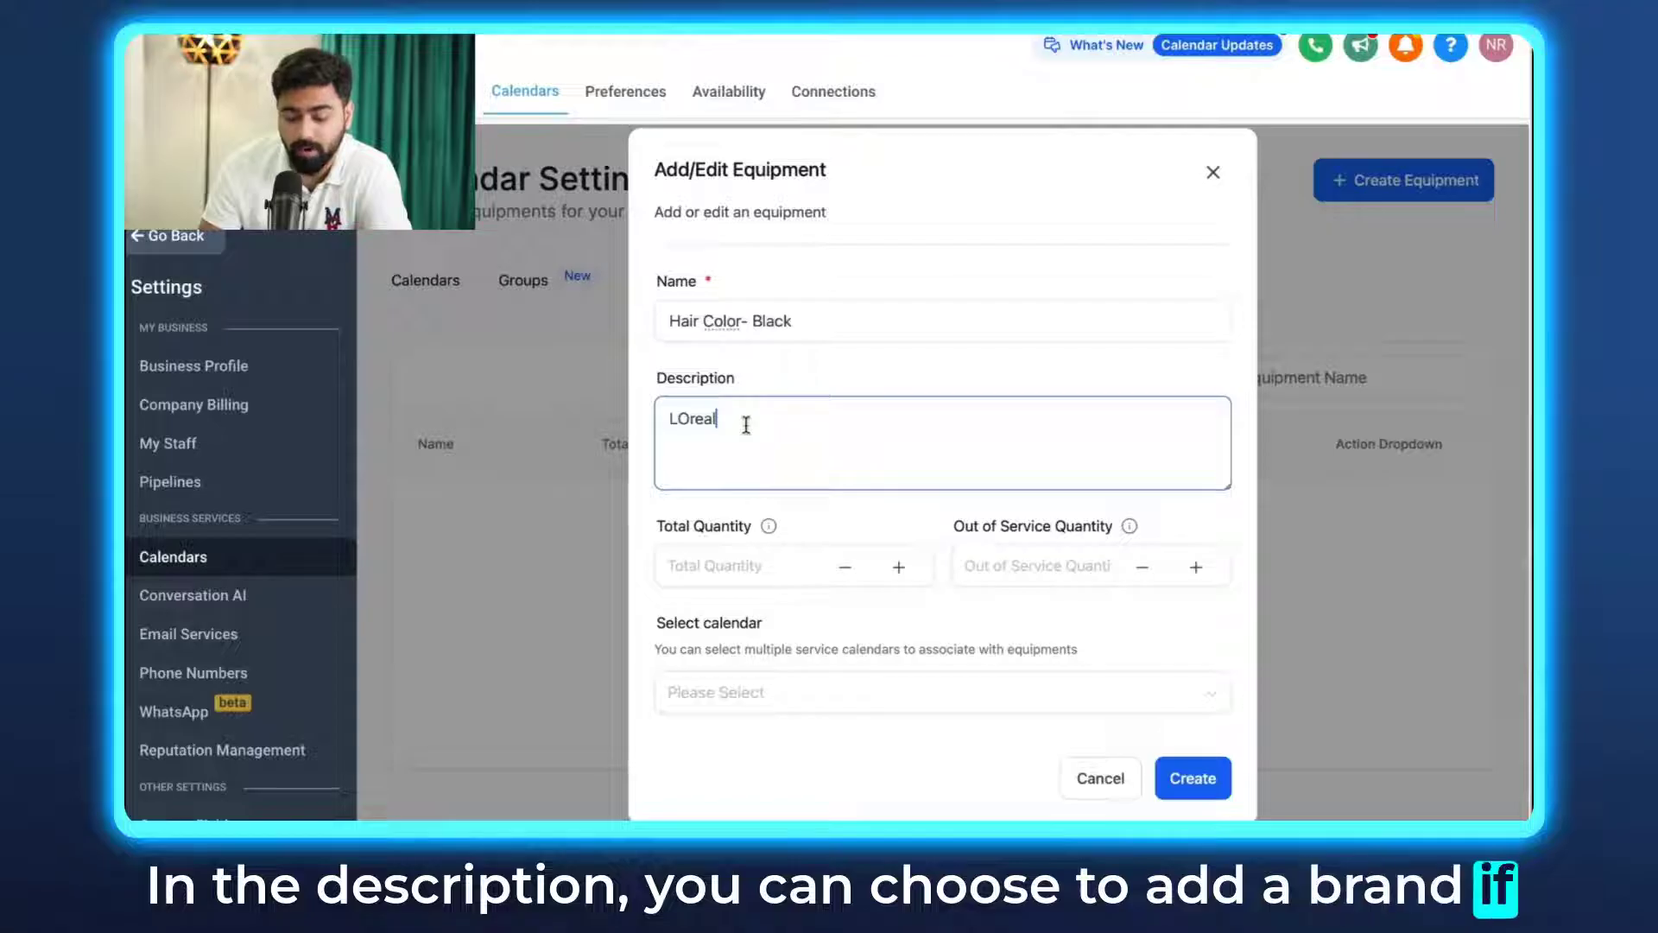
click(727, 568)
text(20)
click(1058, 563)
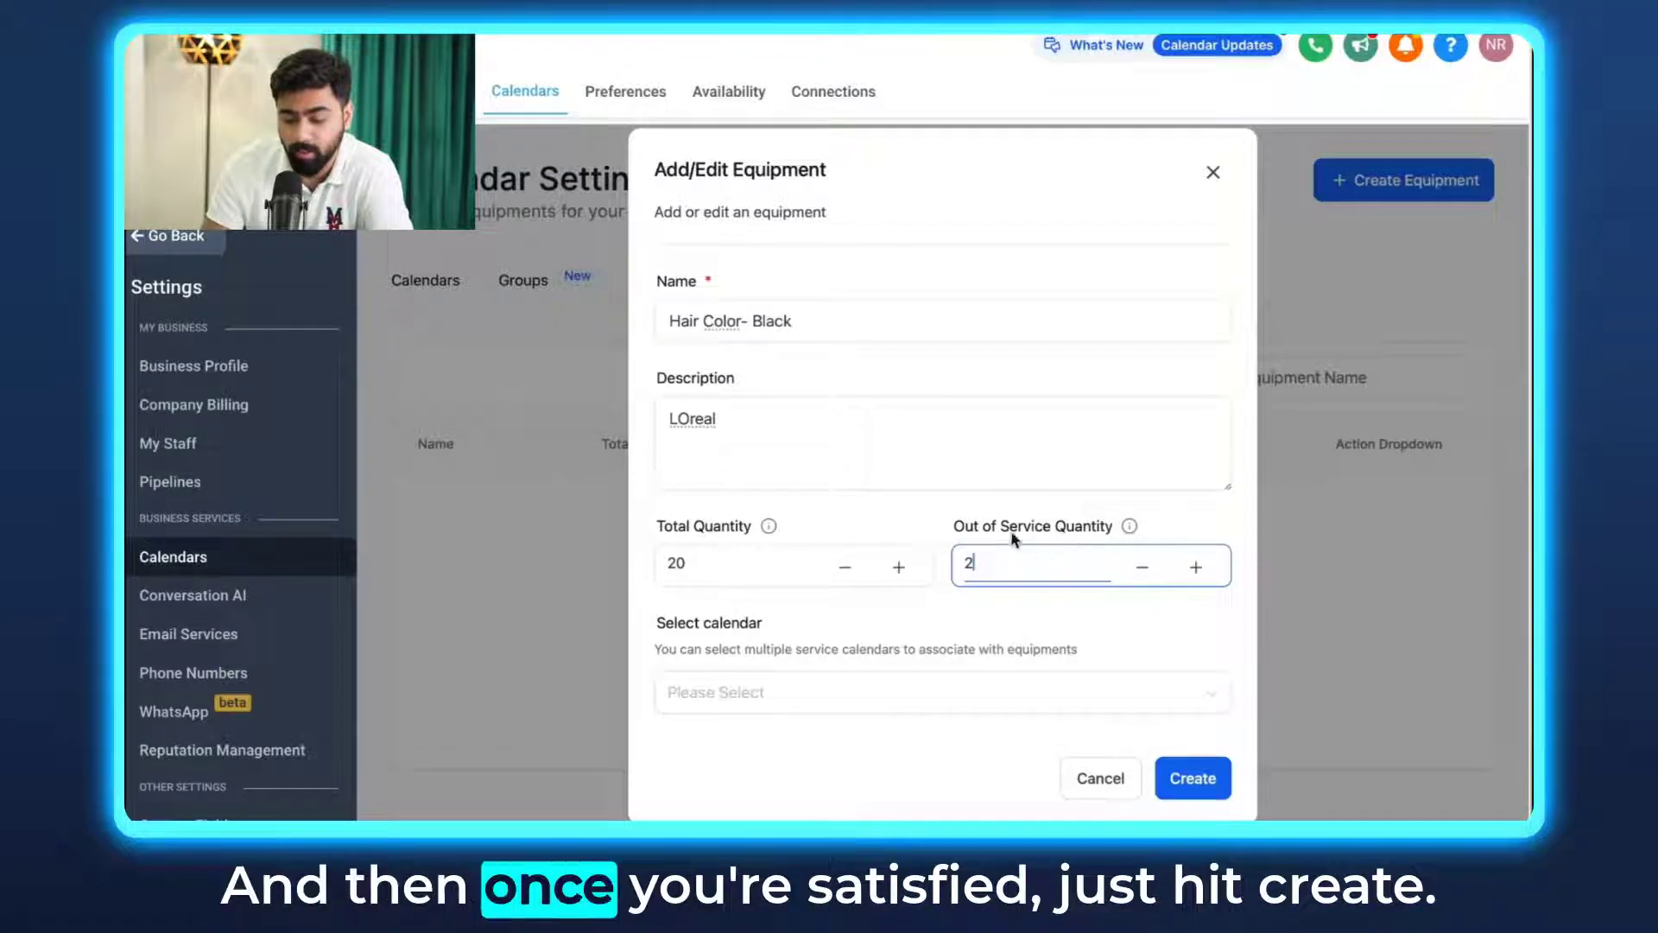
click(1189, 776)
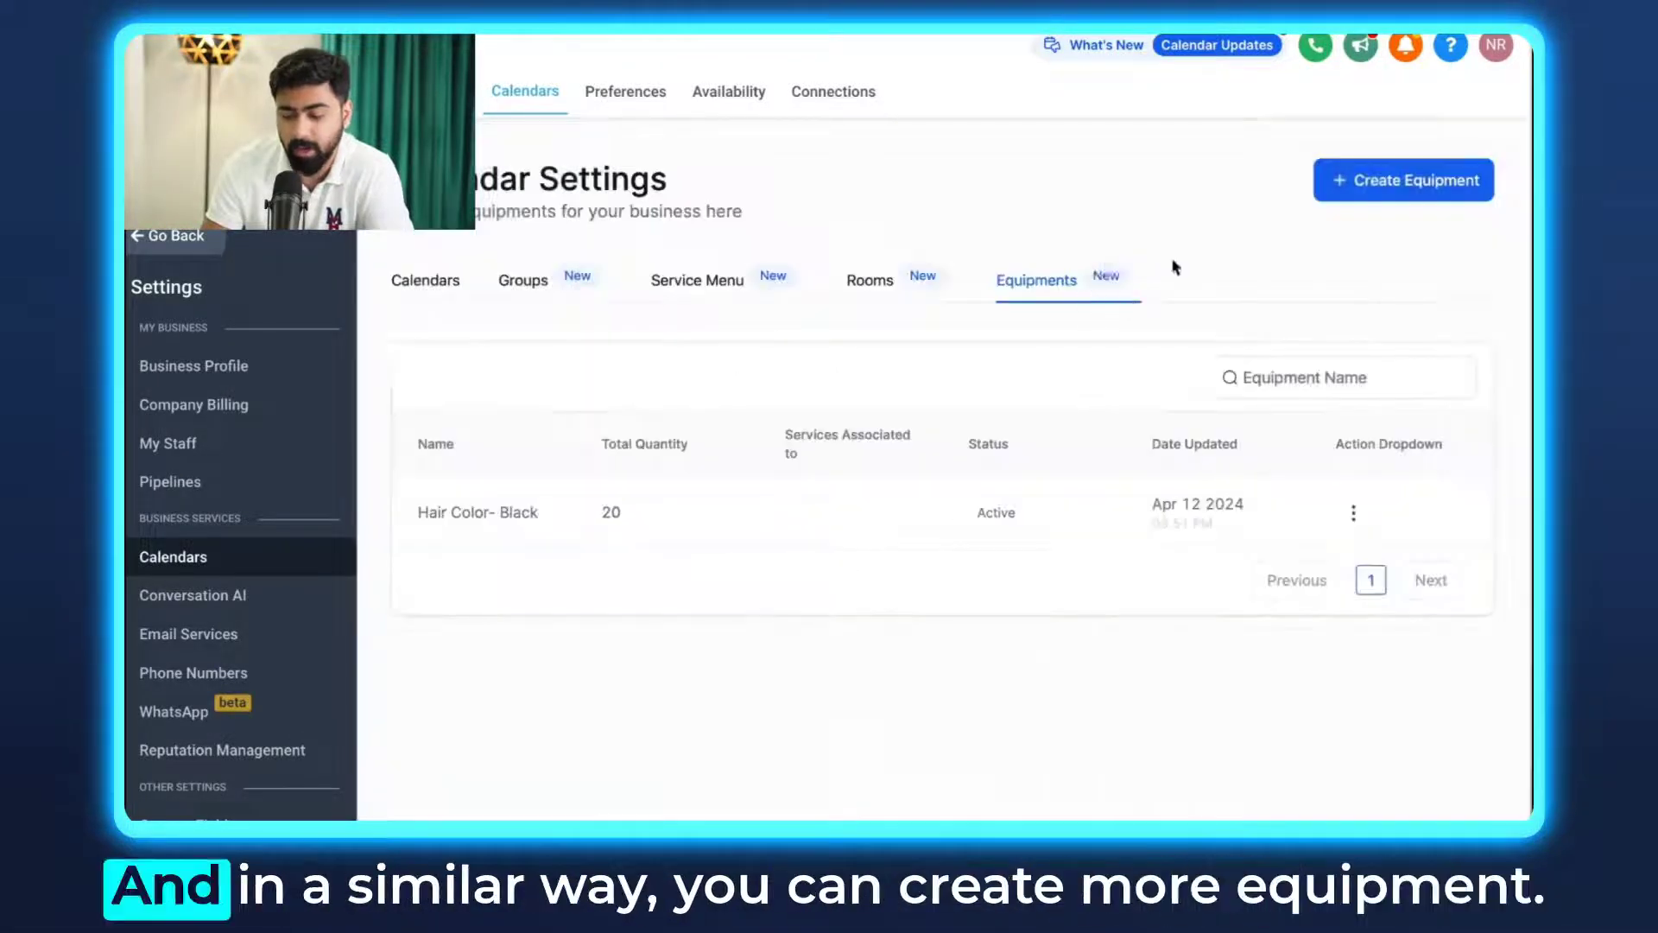
Step: Create another equipment item named "Hair Color Brown" with the description "LOreal" and a total quantity of 20
click(1403, 179)
click(807, 333)
text(Hai)
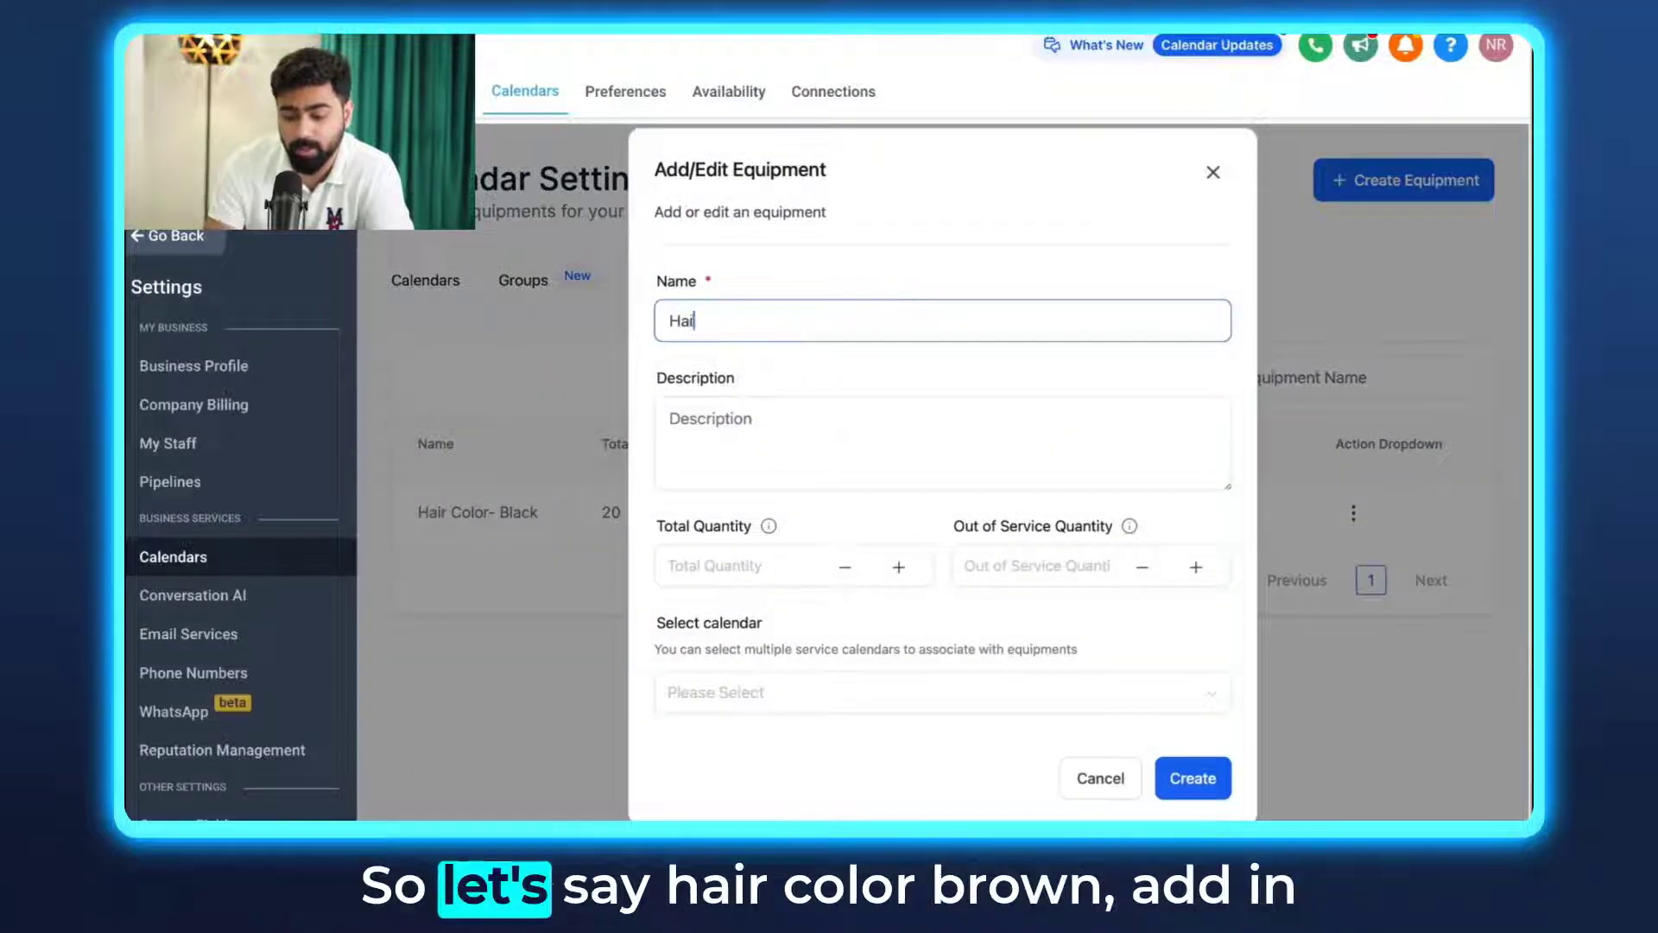
text(r Color Brown)
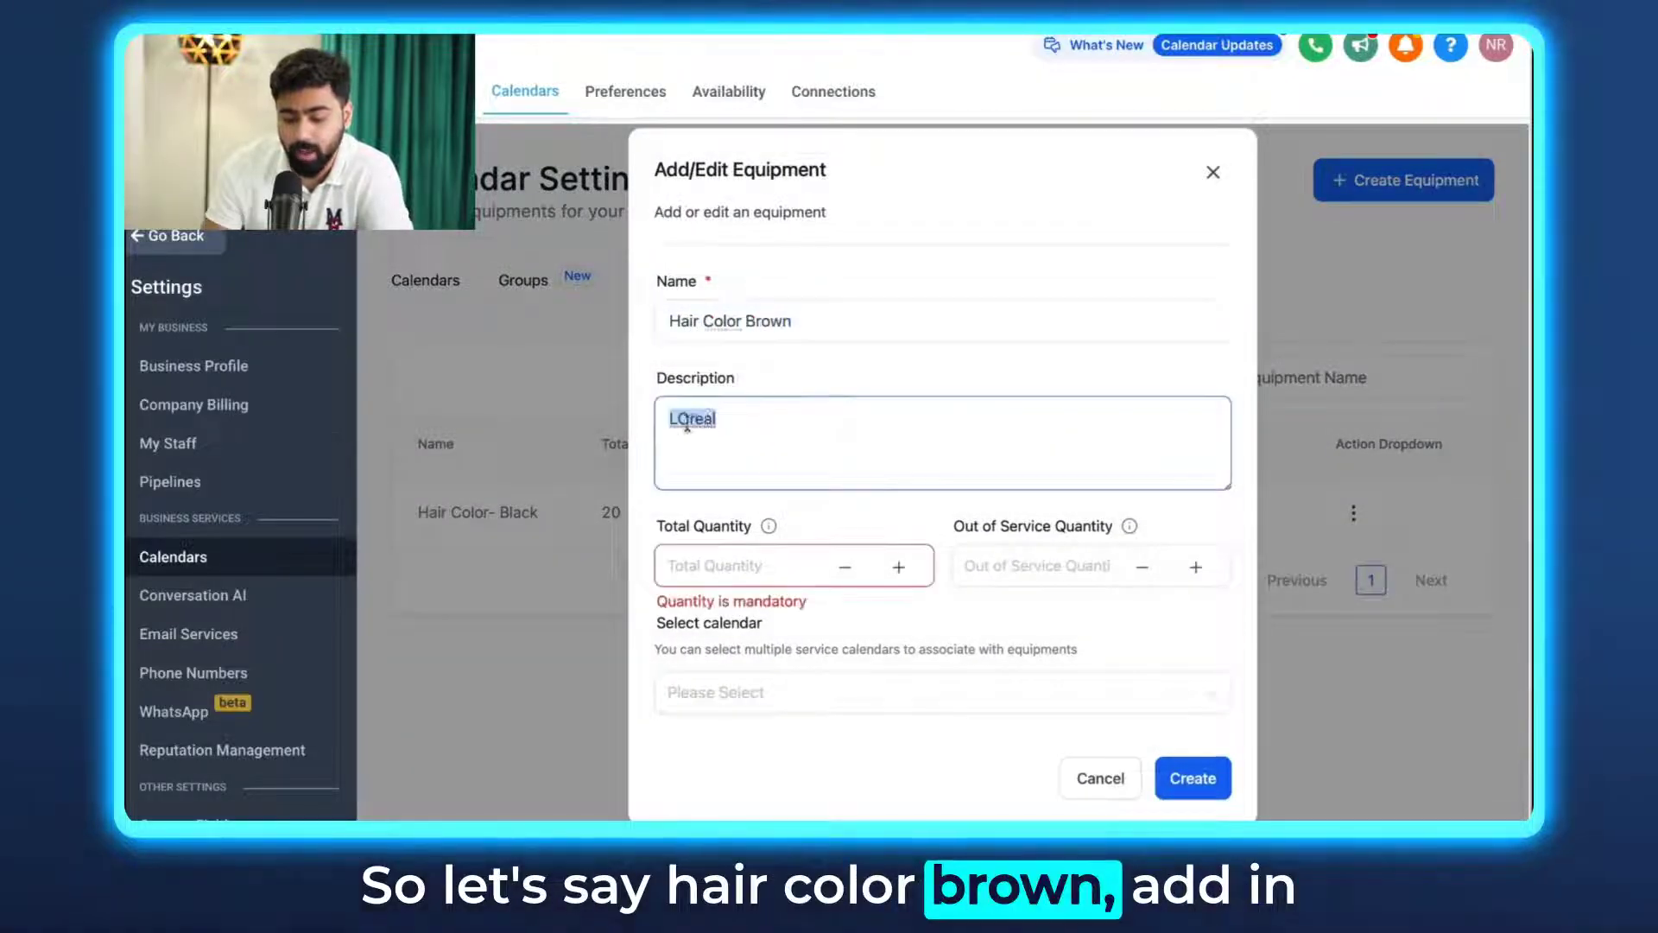
click(735, 566)
text(20)
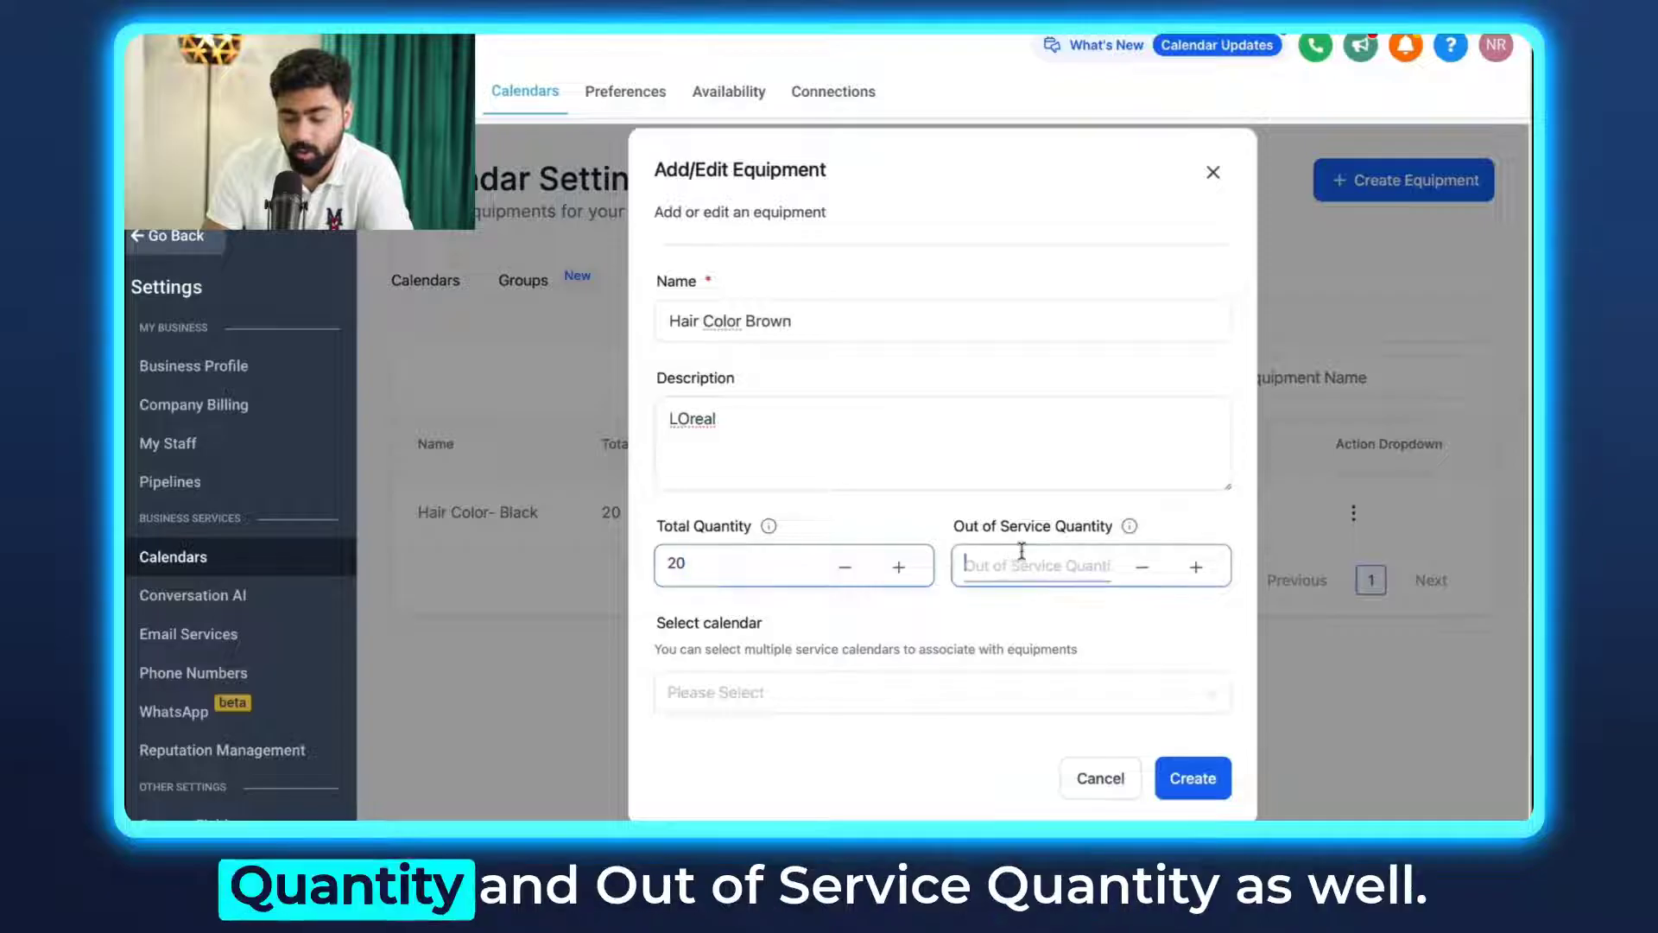
click(1190, 779)
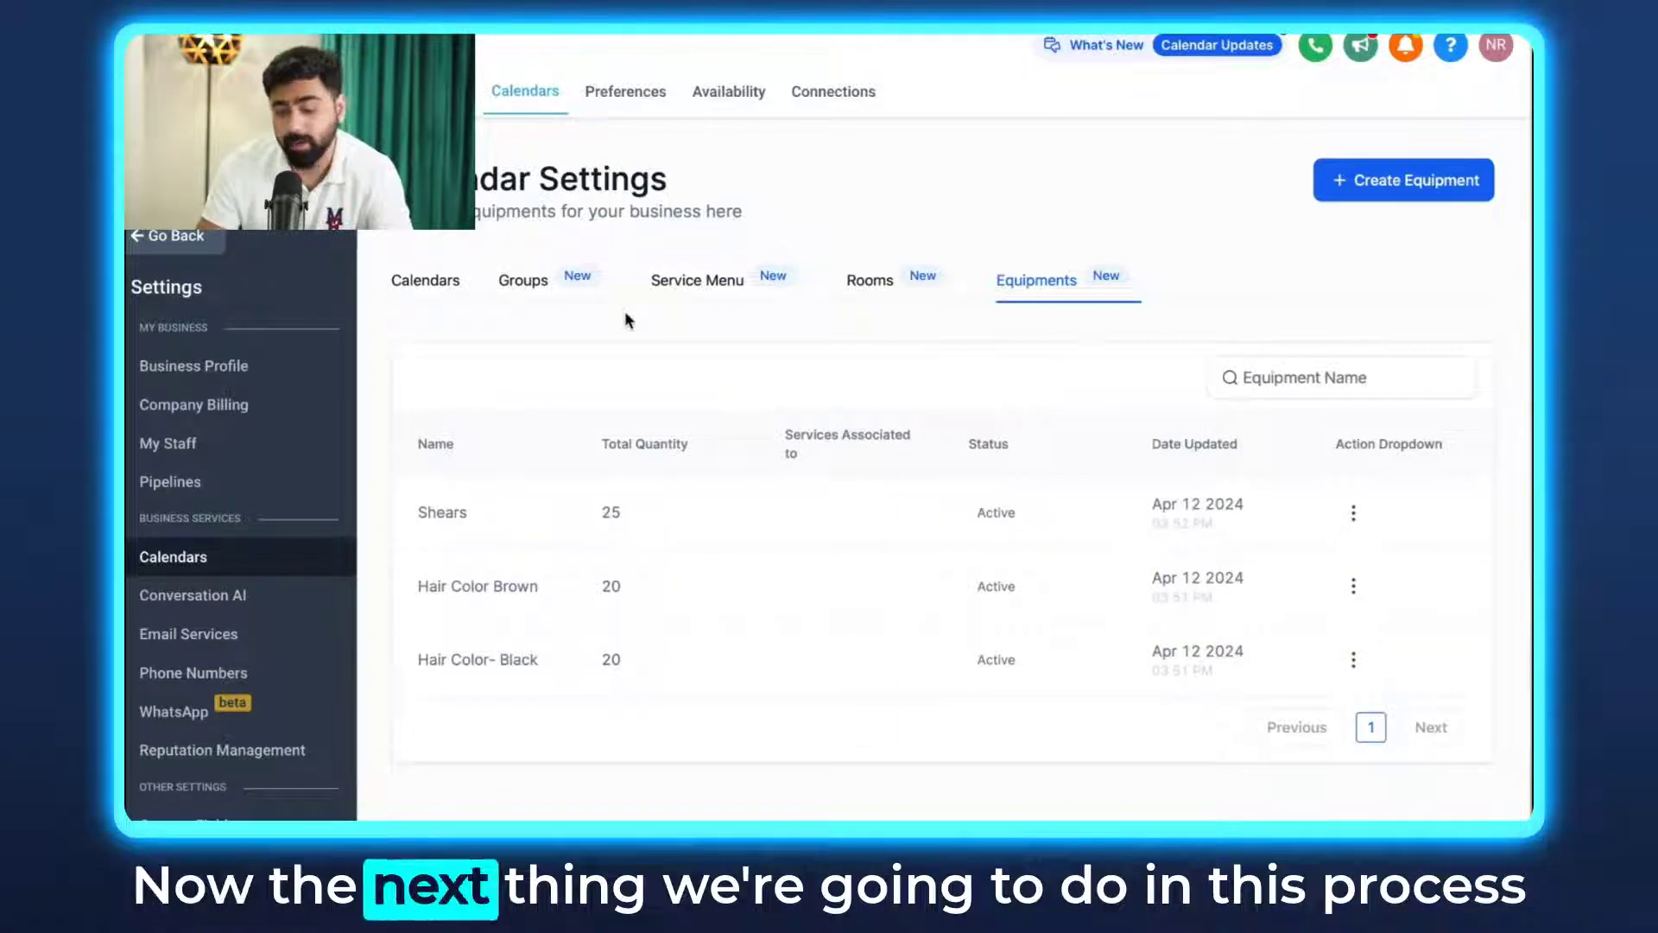
Step: Create a calendar group named "Dave's Hair Salon" with the description "Trimming & Hair Coloring" and the group URL "dave-hair-salon-123"
click(522, 280)
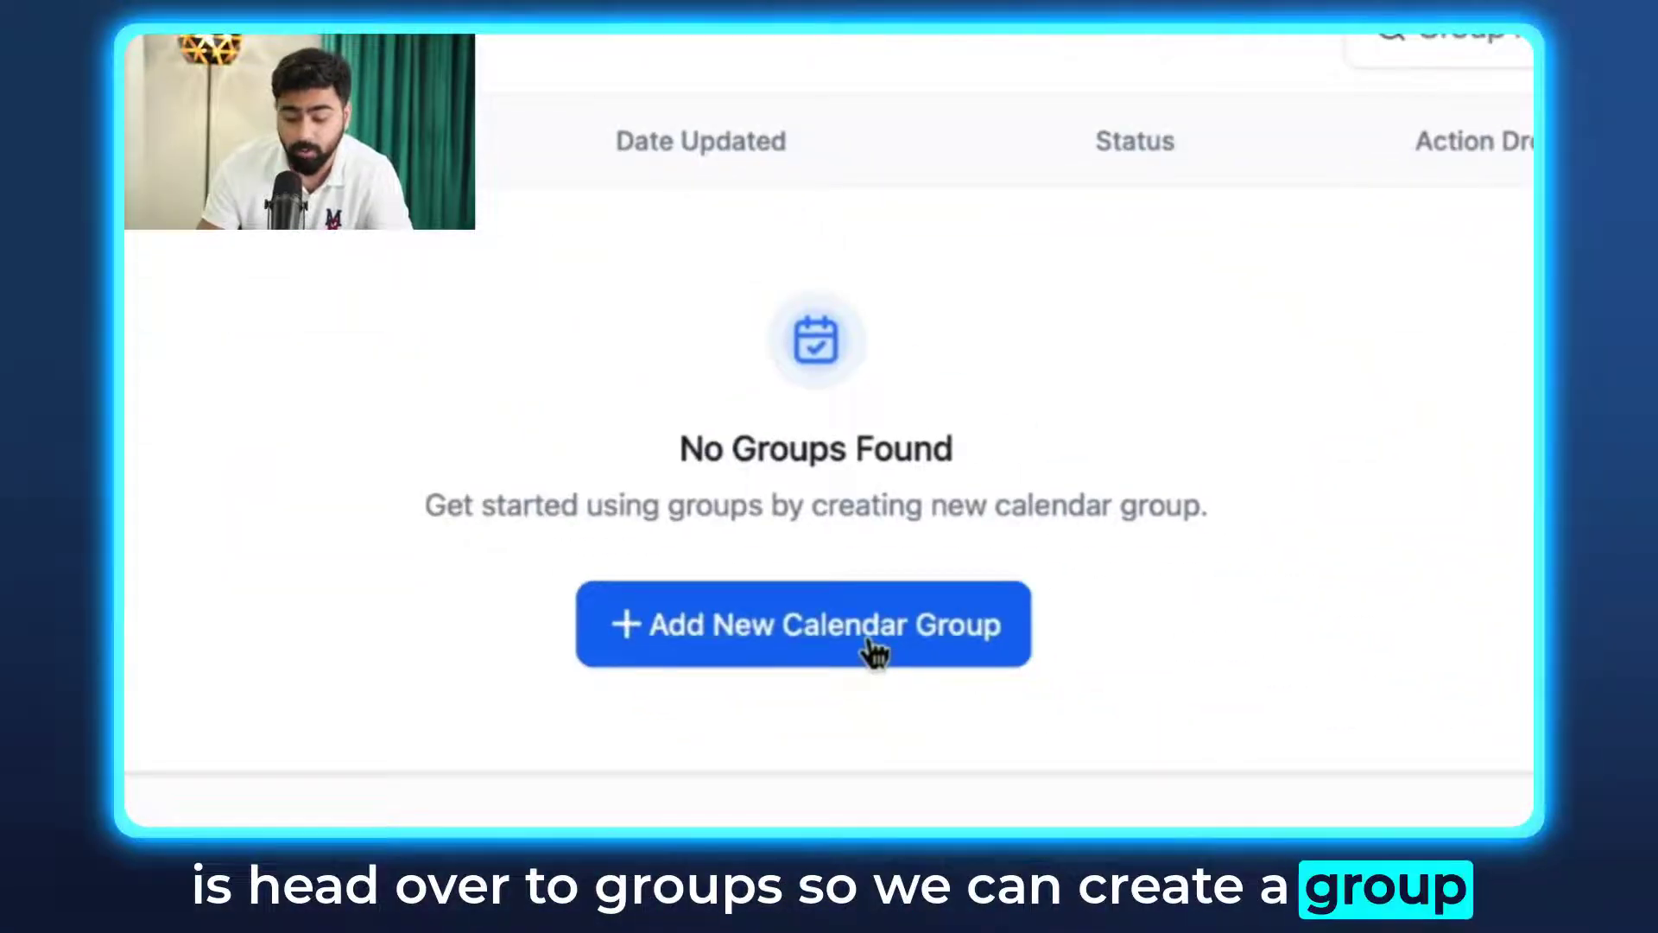
click(874, 653)
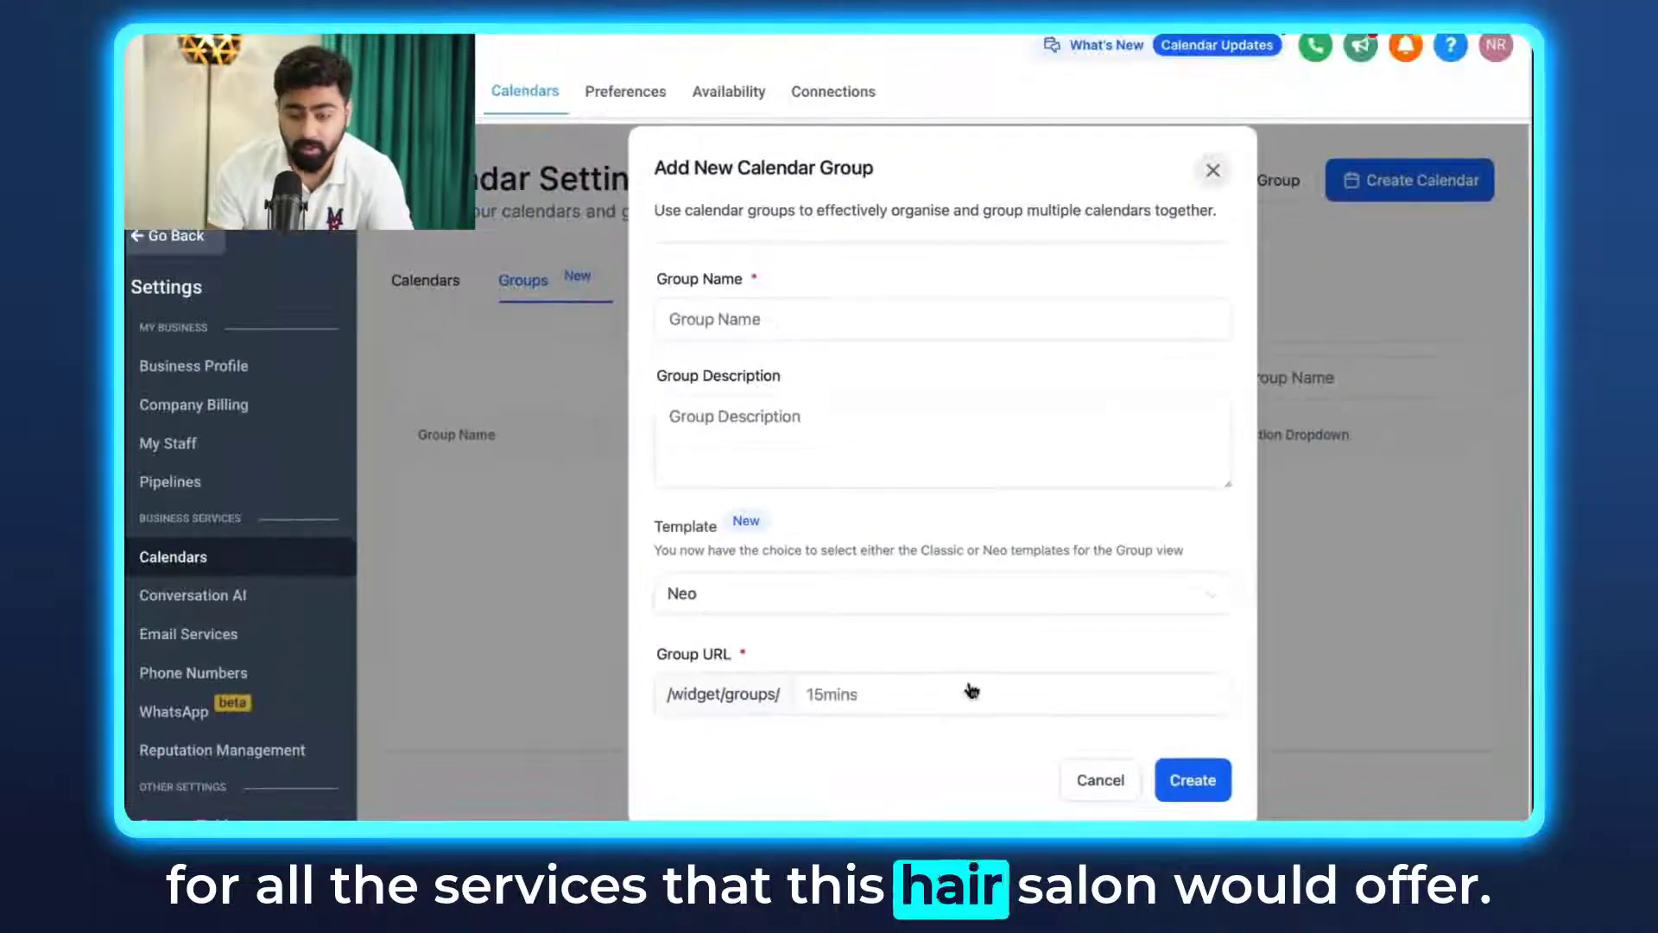
click(780, 319)
text(Dave's Hair Salon)
triple_click(818, 320)
click(687, 418)
text(Trimming & Hair Coloring)
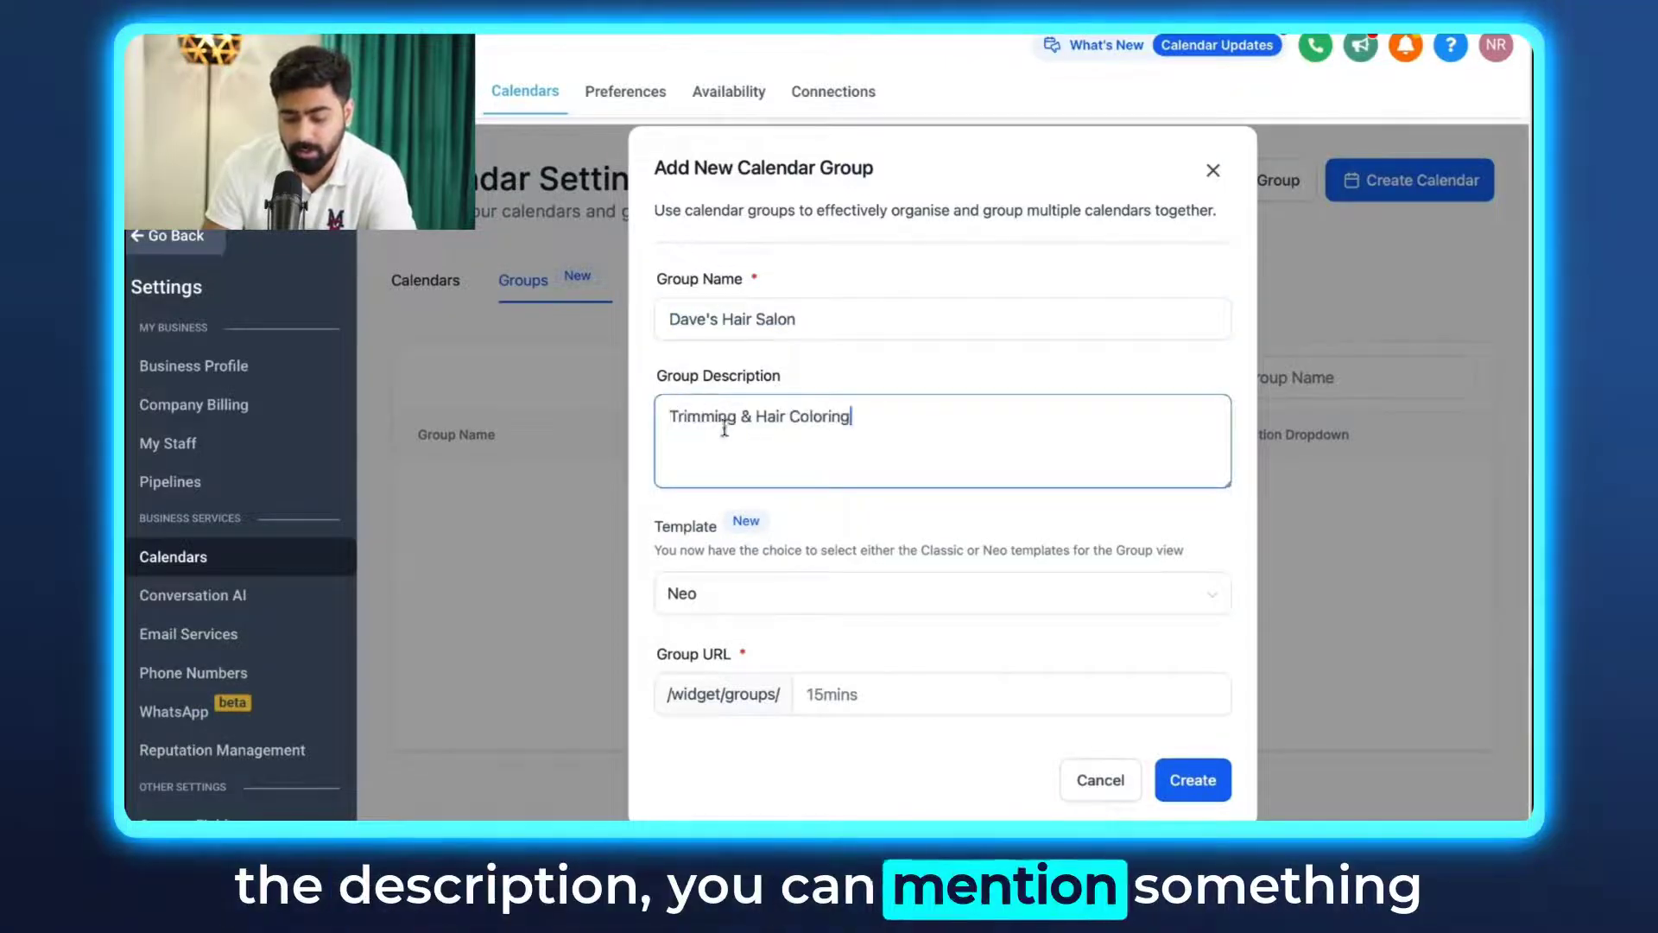
click(713, 698)
text(dave-hair-salon-123)
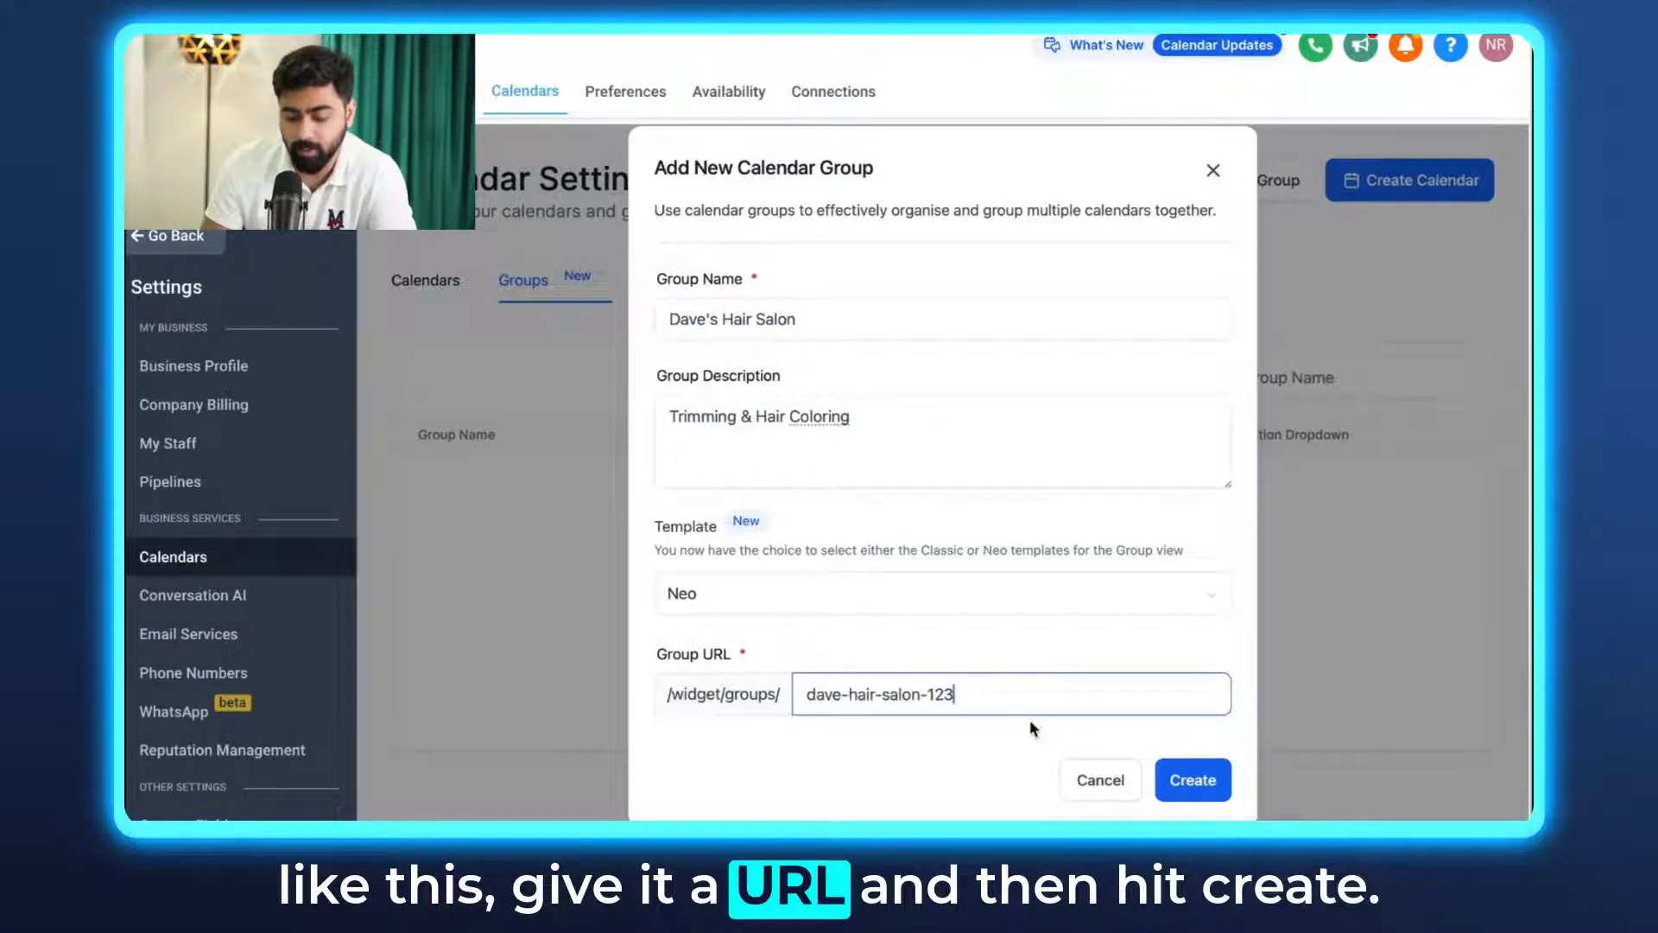
click(1178, 780)
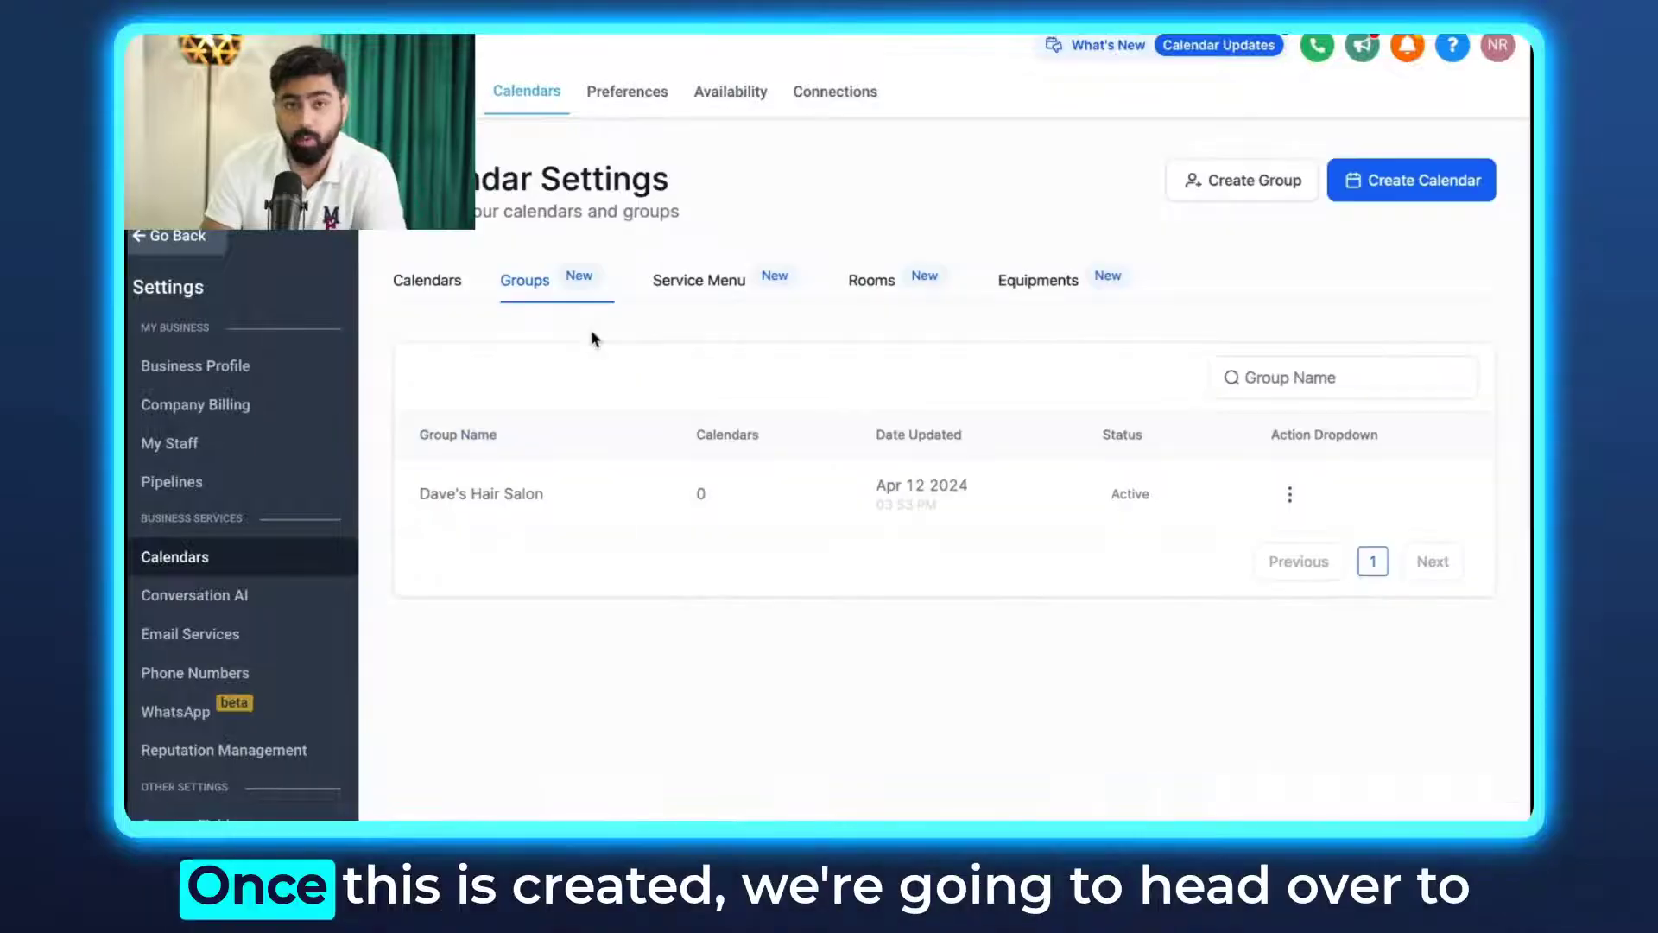
Step: Start a new service calendar named "Hair Coloring" with the description "cover up gray hair, enhance natural hair color,"
click(470, 299)
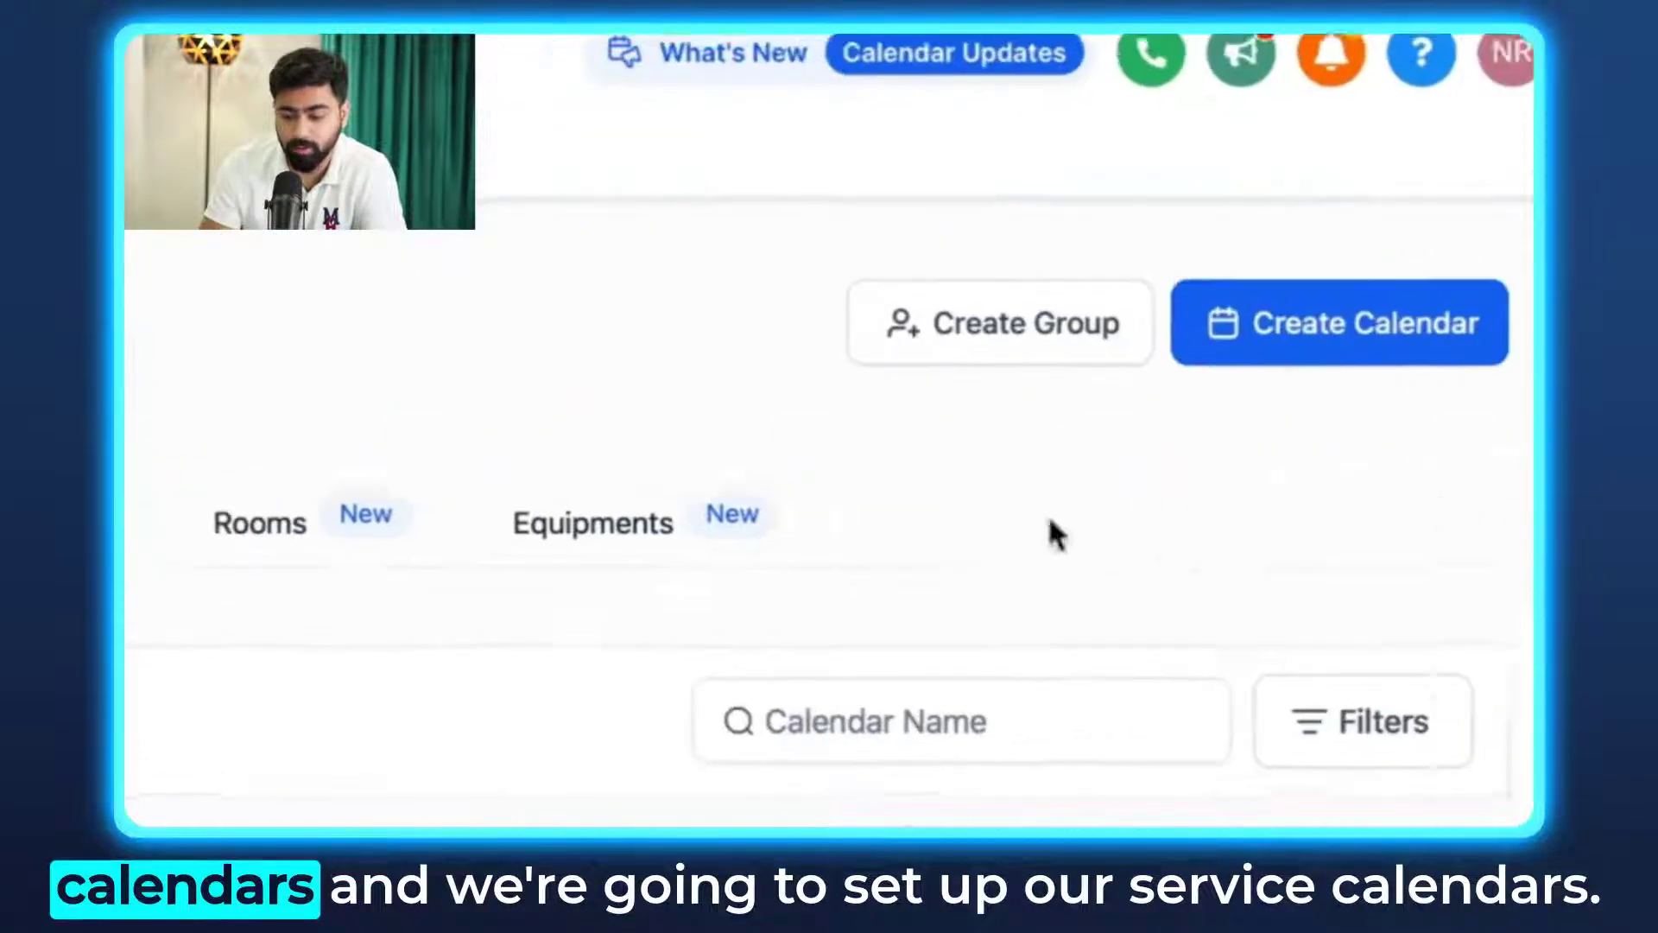
click(1303, 328)
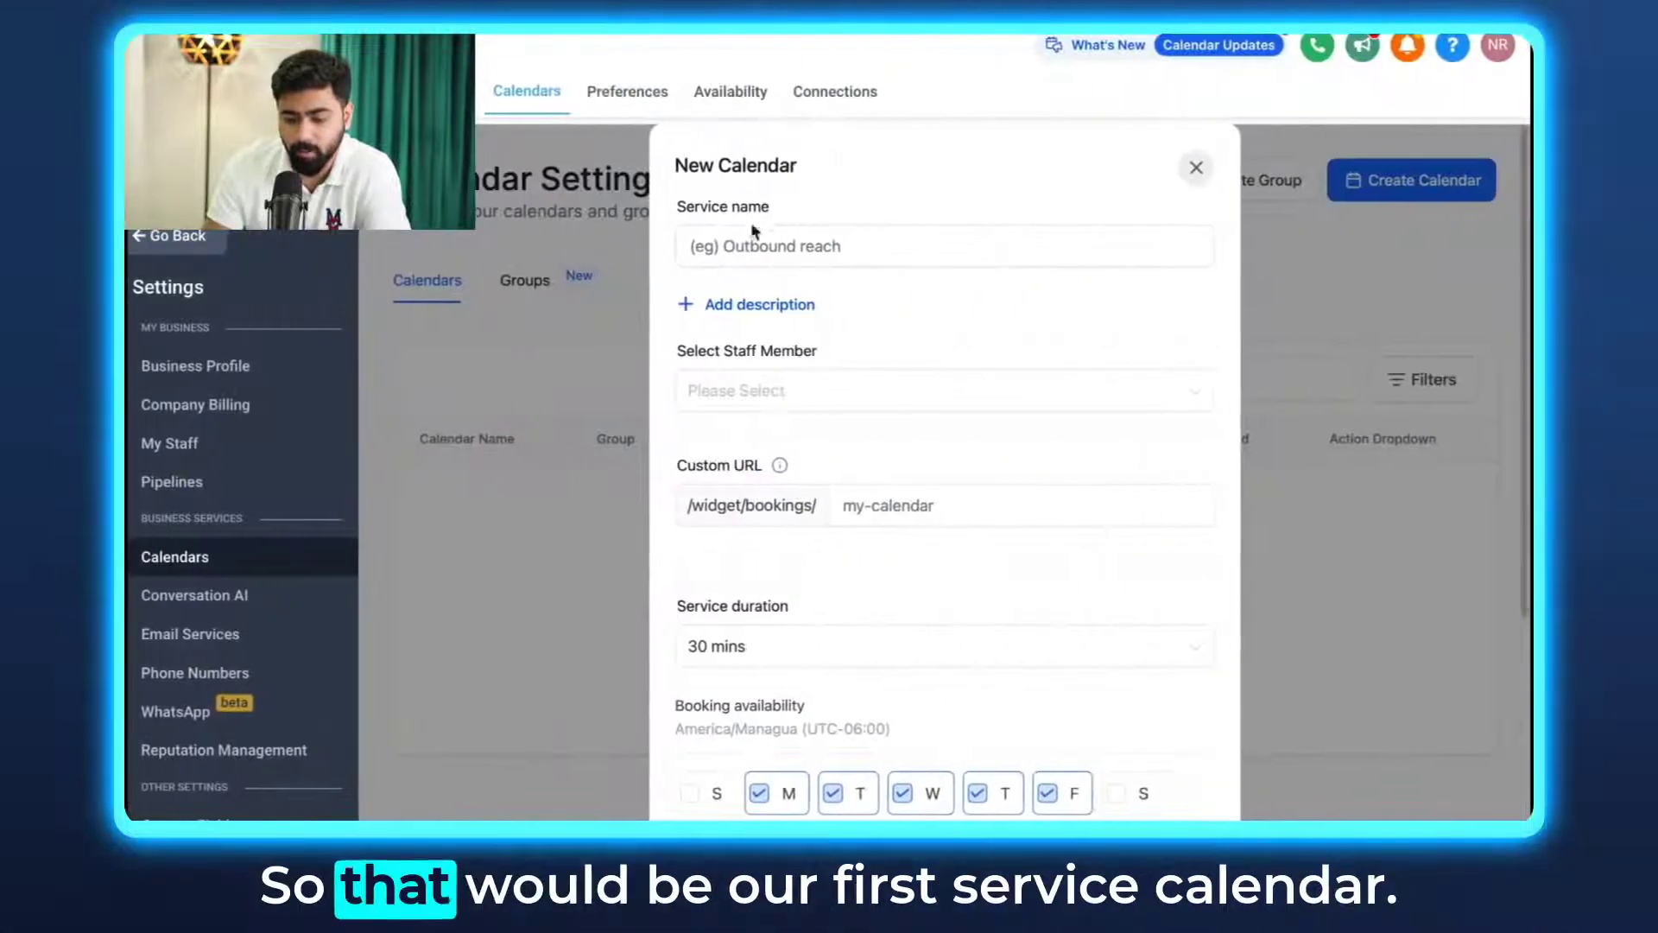
text(c)
key(BackSpace)
text(Hair Coloring)
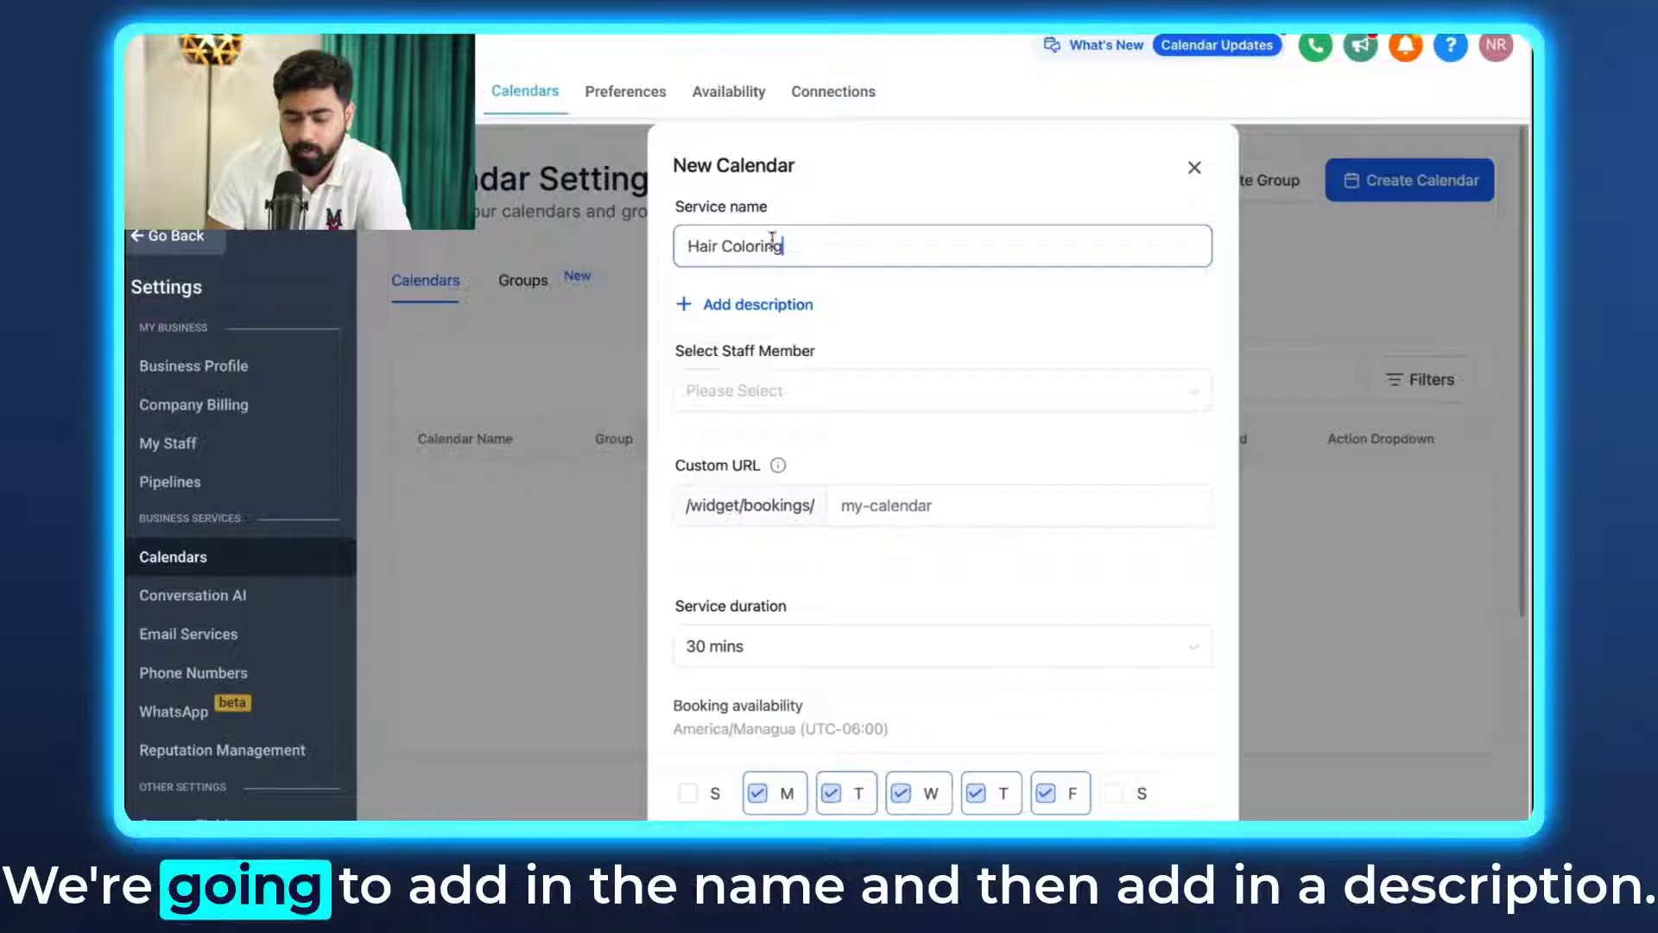
click(739, 303)
click(729, 399)
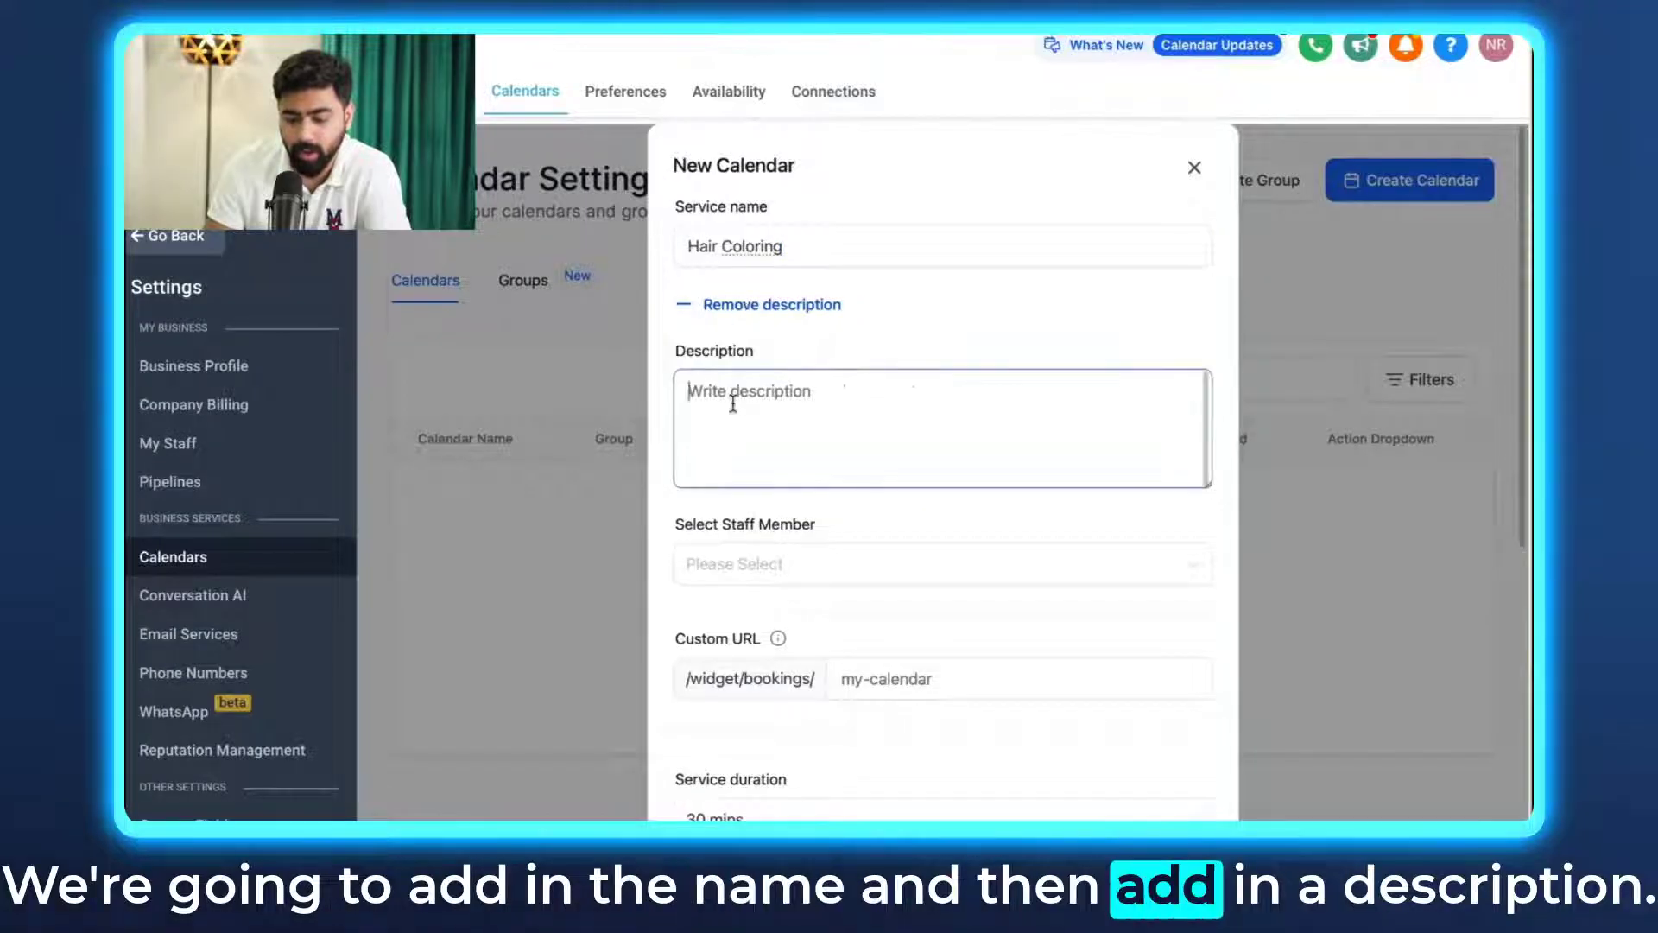
text(cover up gray hair, enhance natural hair color,)
Step: Assign the first and third listed staff members to the Hair Coloring service
click(774, 563)
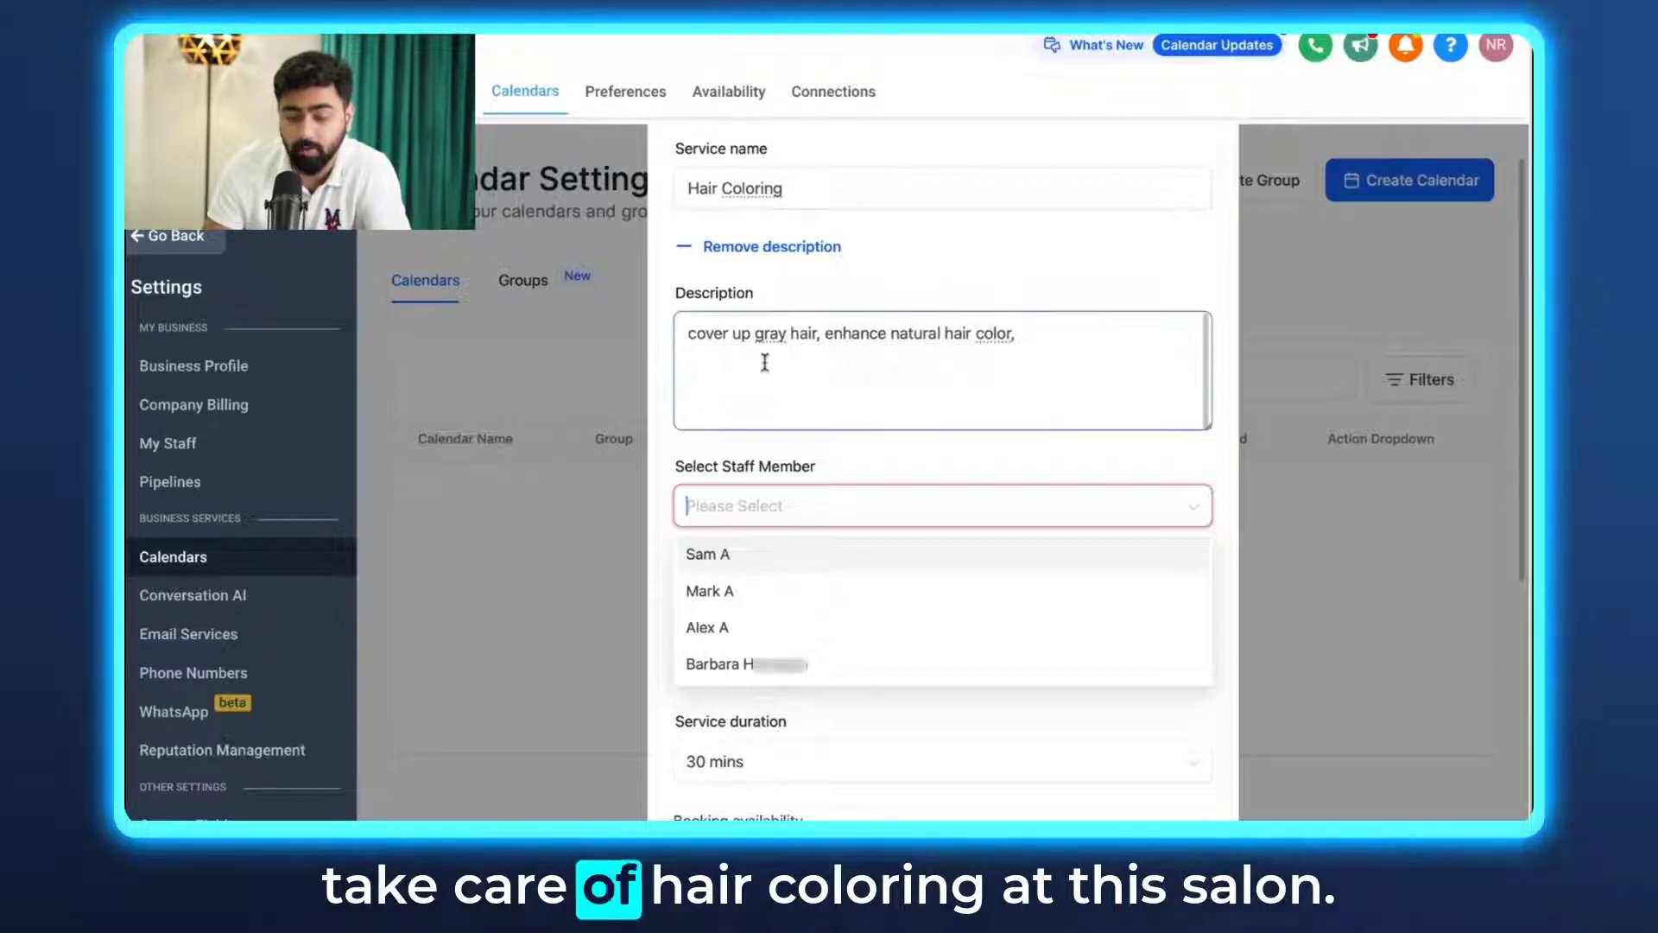
click(724, 561)
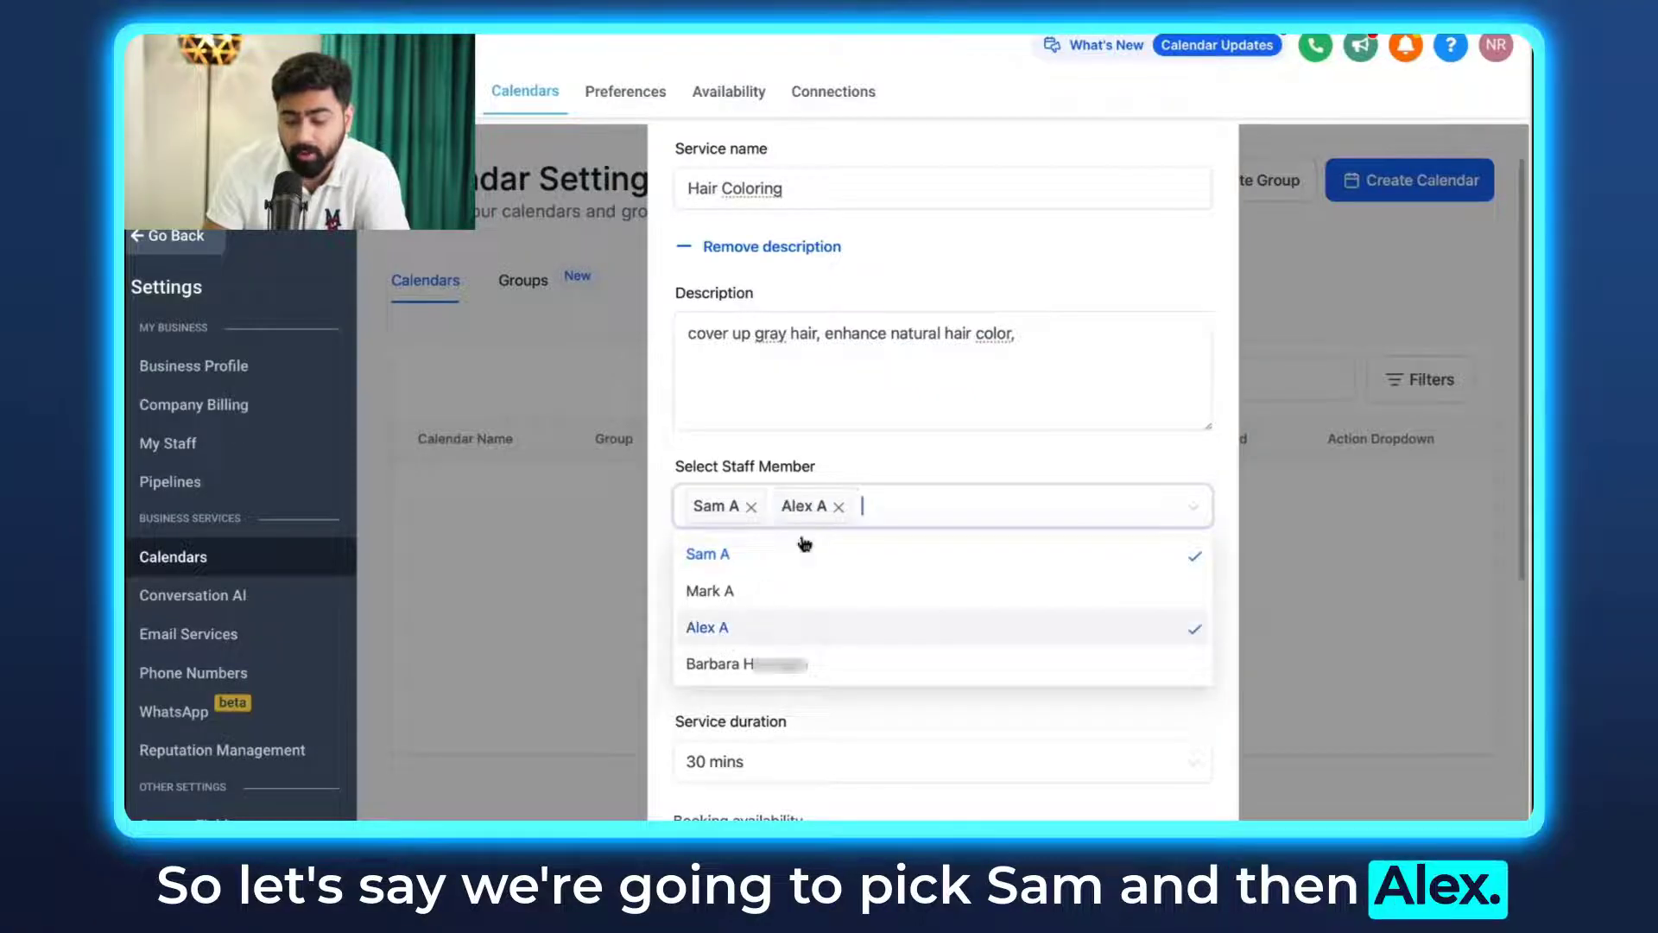
click(871, 471)
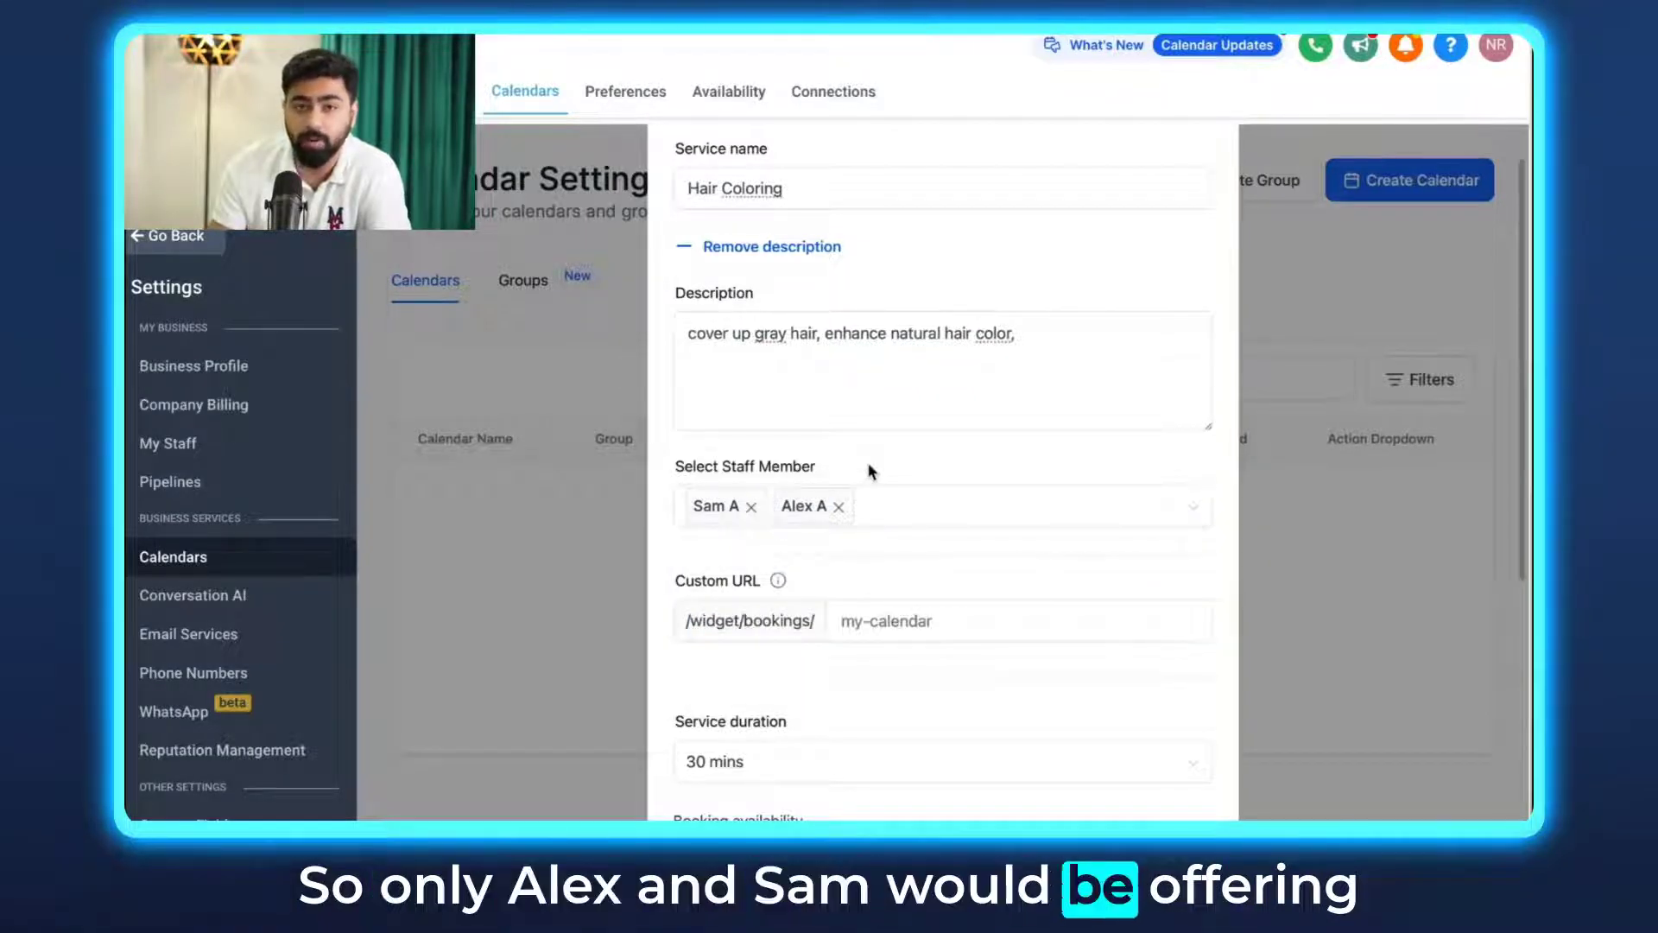
Step: Set the service calendar's custom URL to "dave-hair-coloring-123" and its service duration to 30 mins
scroll(871, 471, down, 1)
click(873, 584)
text(dave-hair-coloring-123)
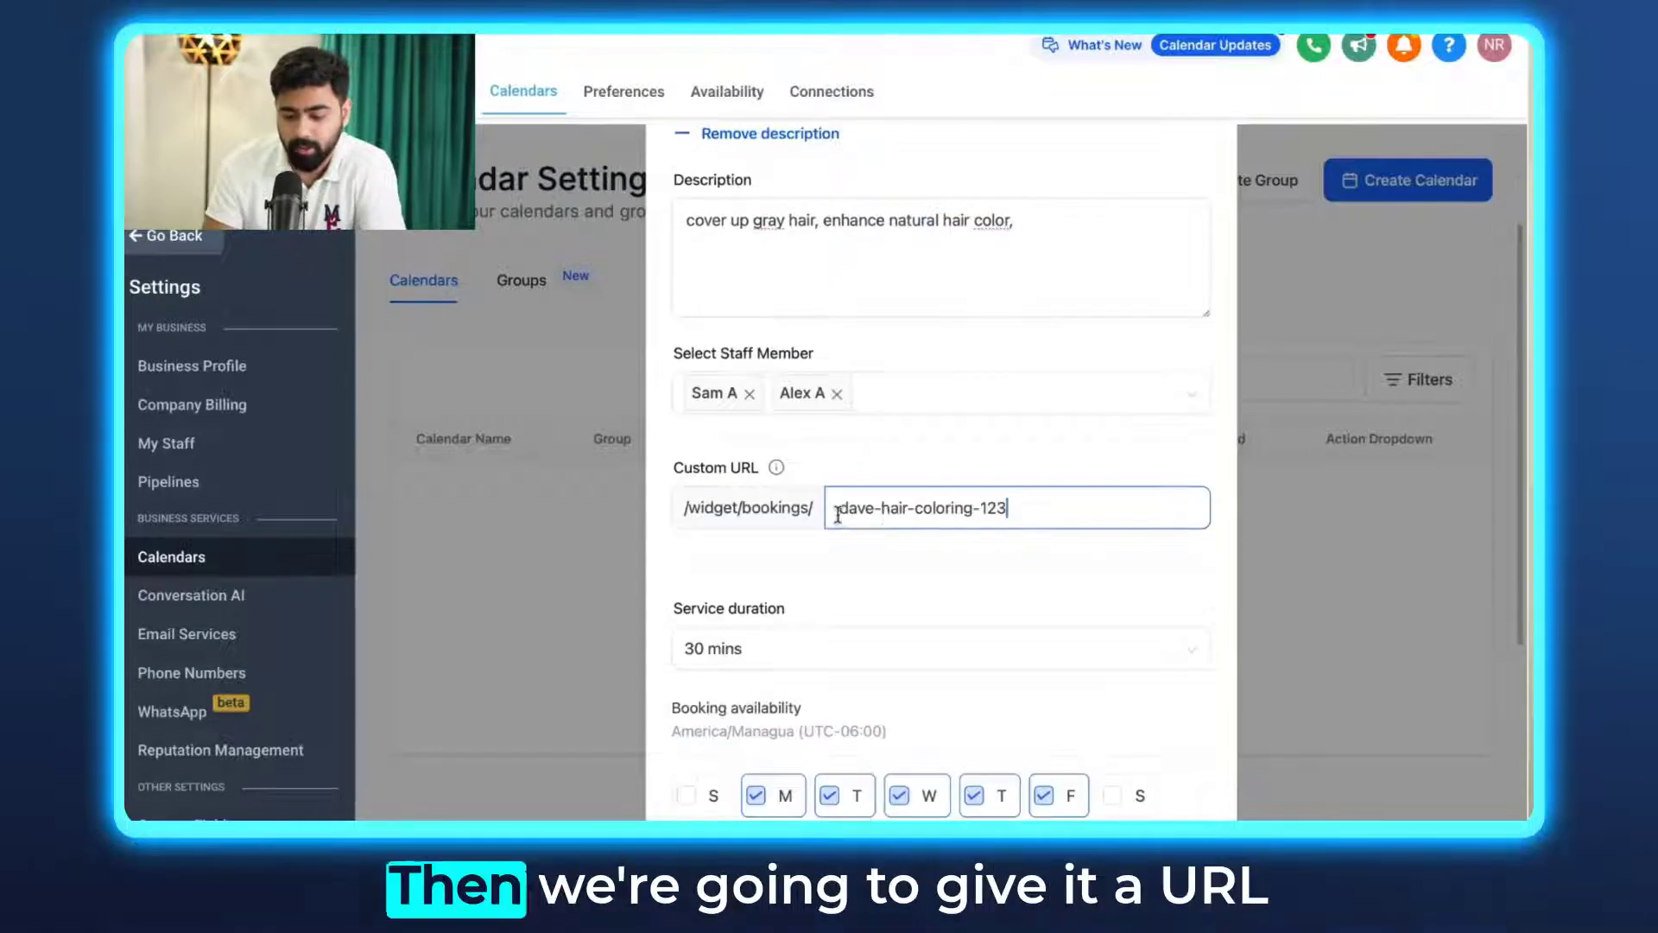
scroll(785, 585, down, 2)
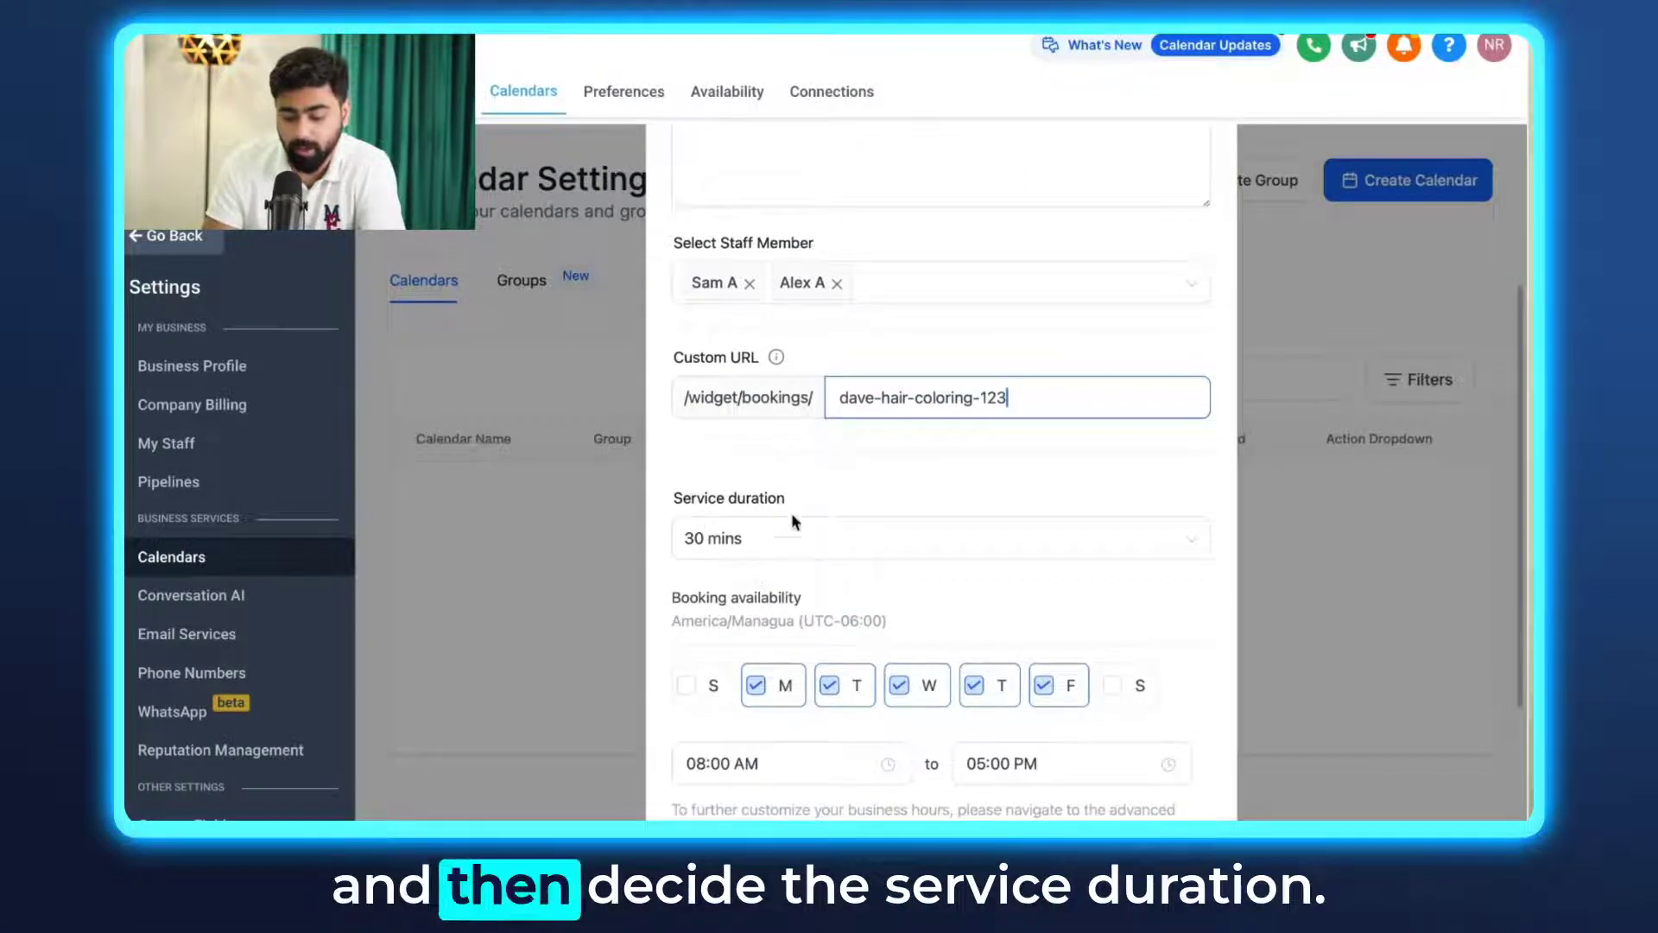
click(762, 539)
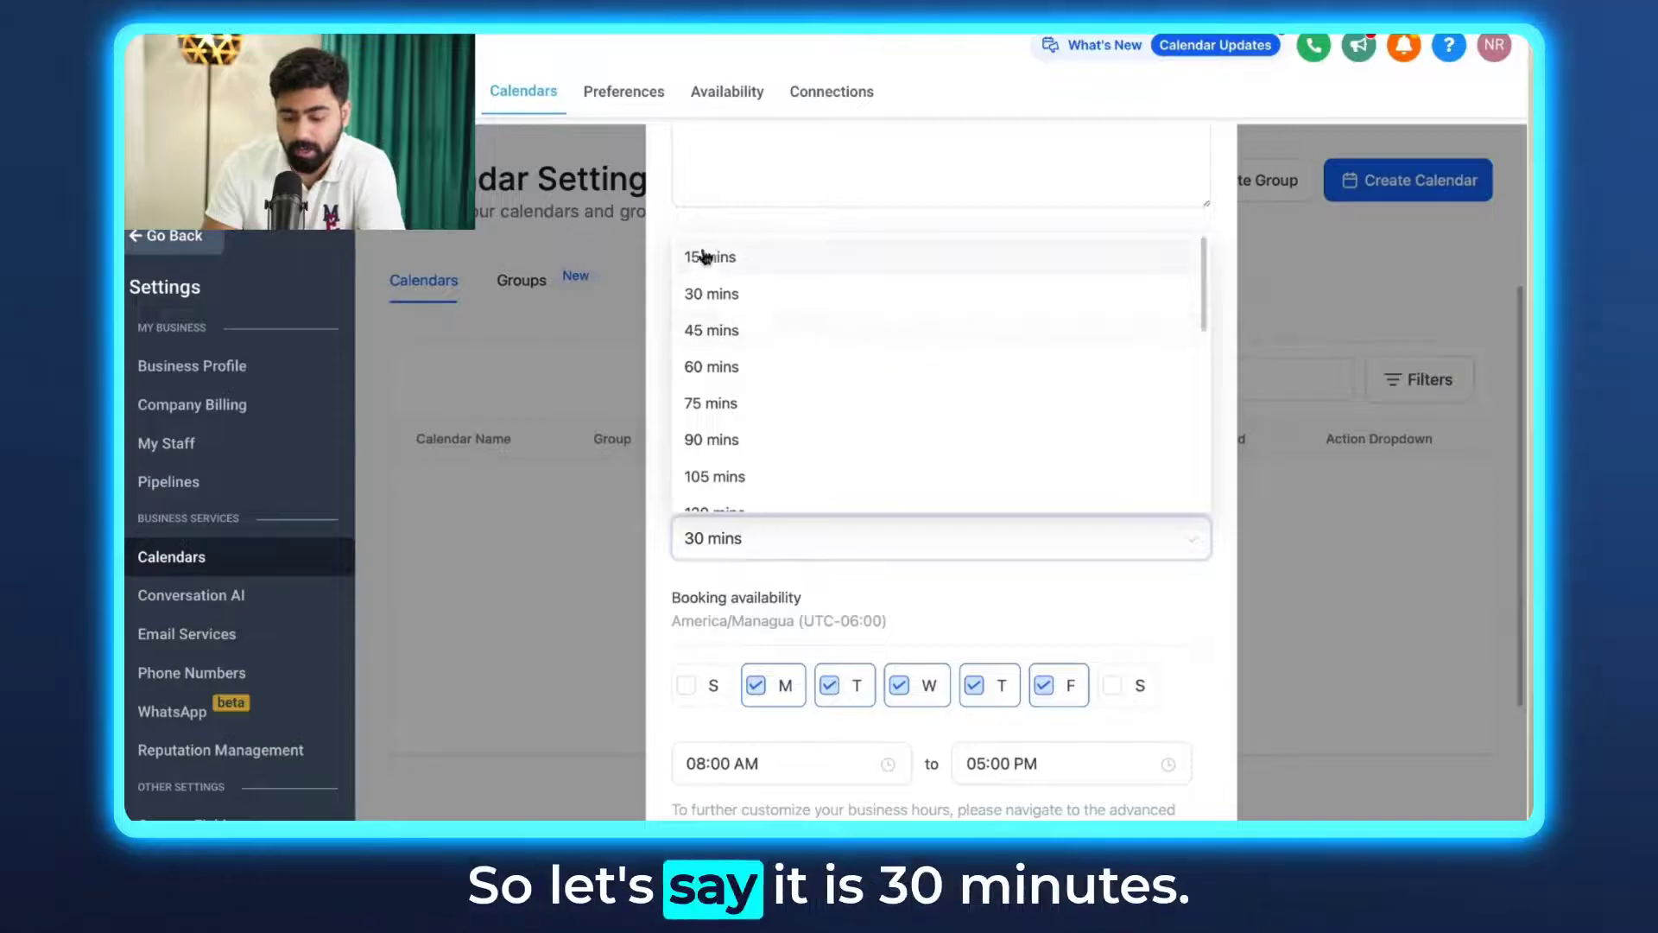
click(717, 295)
scroll(776, 480, up, 2)
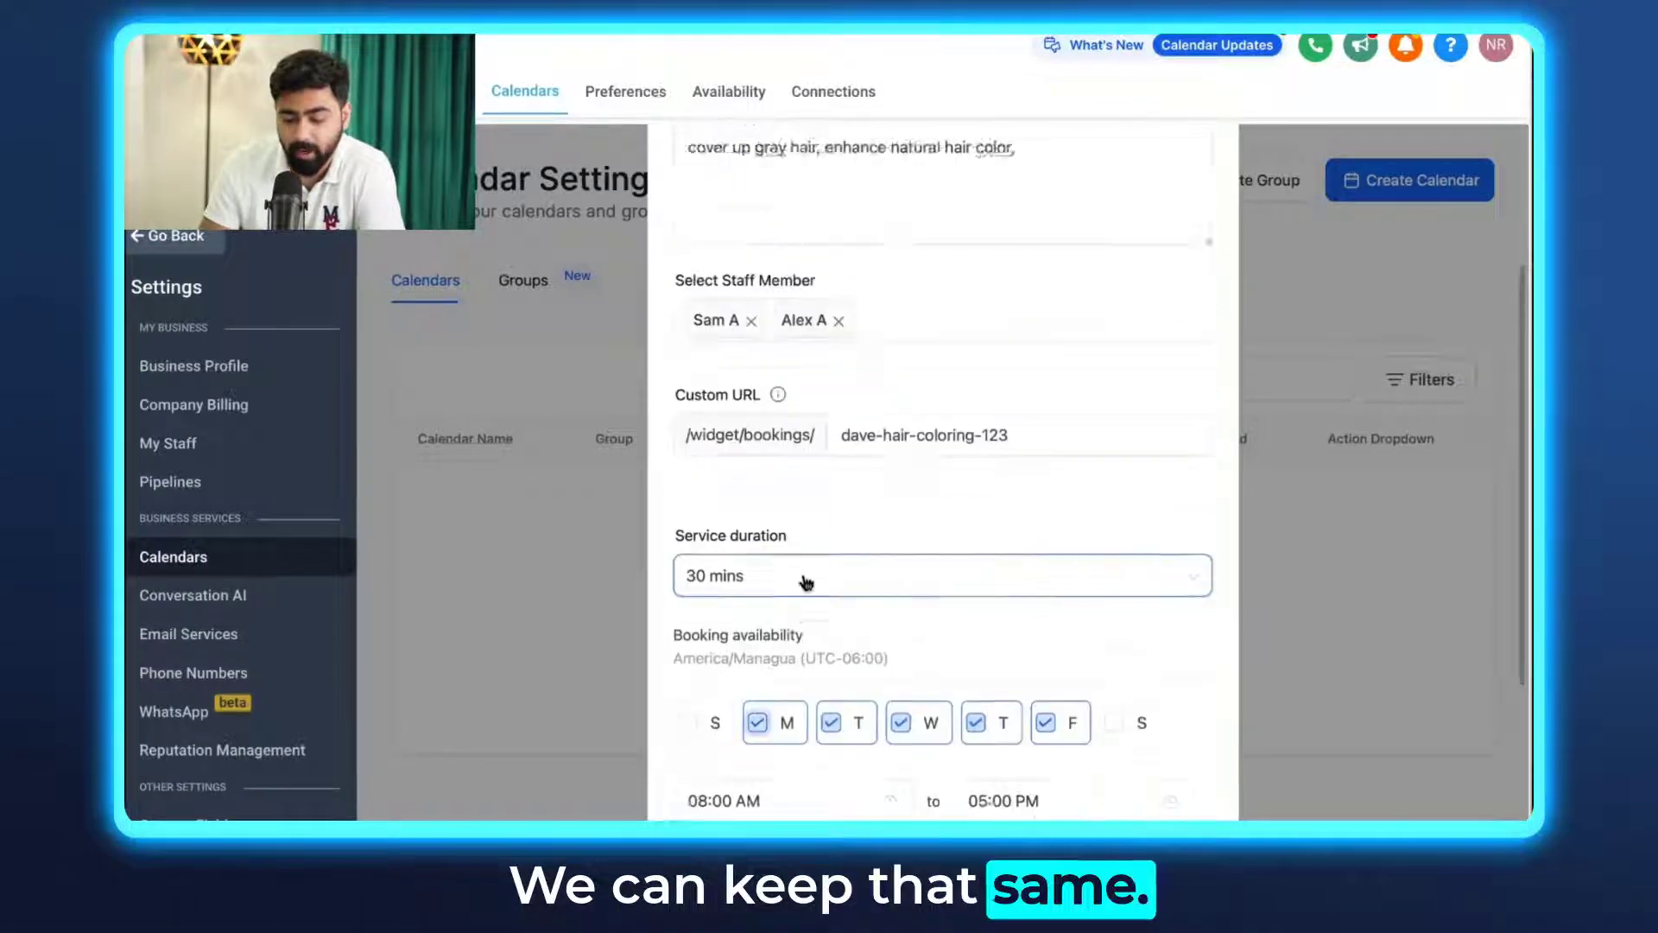
Step: Open the calendar's advanced availability settings and set Monday's first time slot to 09:00 AM to 12:00 PM
scroll(804, 581, down, 2)
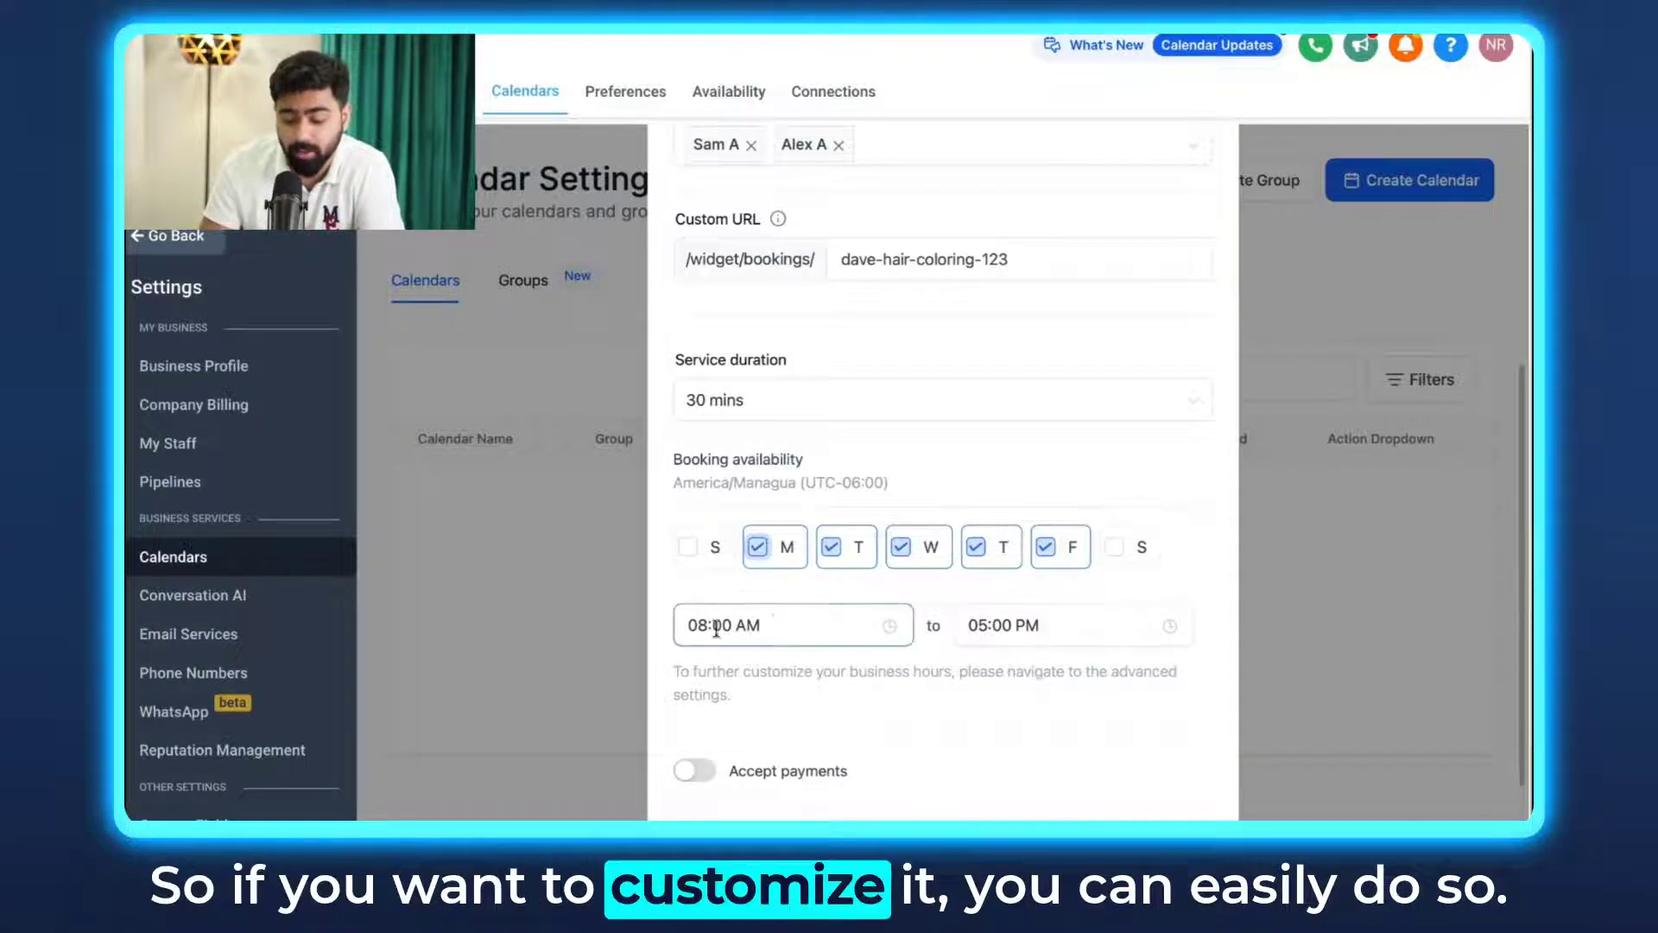
click(761, 624)
scroll(837, 670, down, 1)
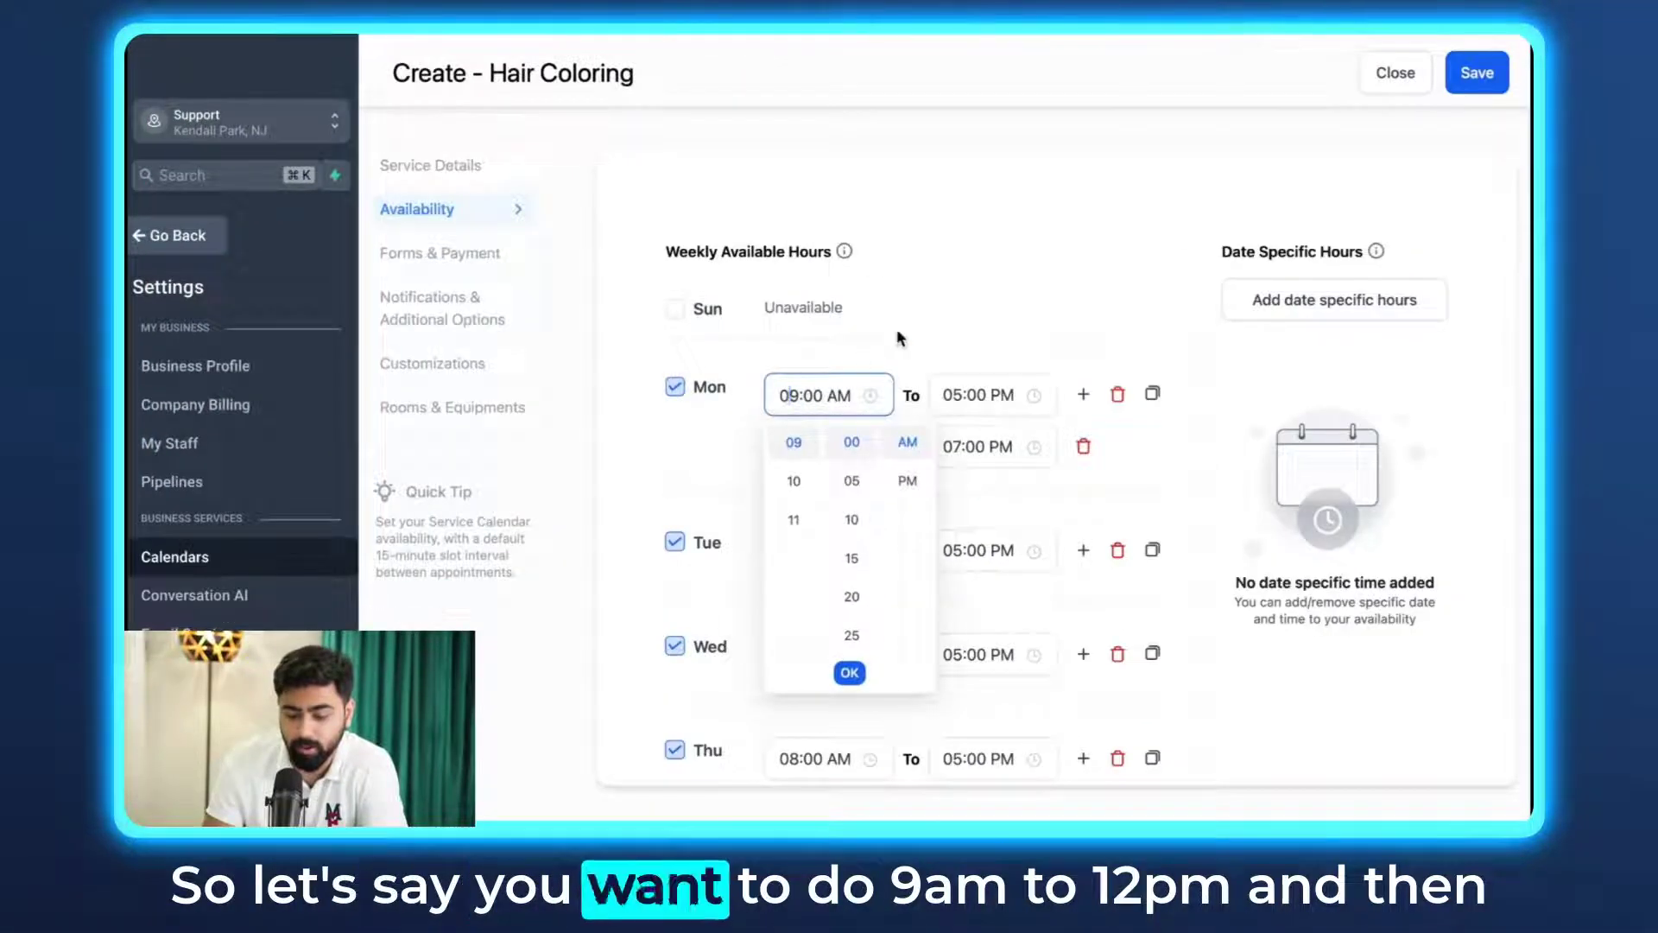
click(859, 361)
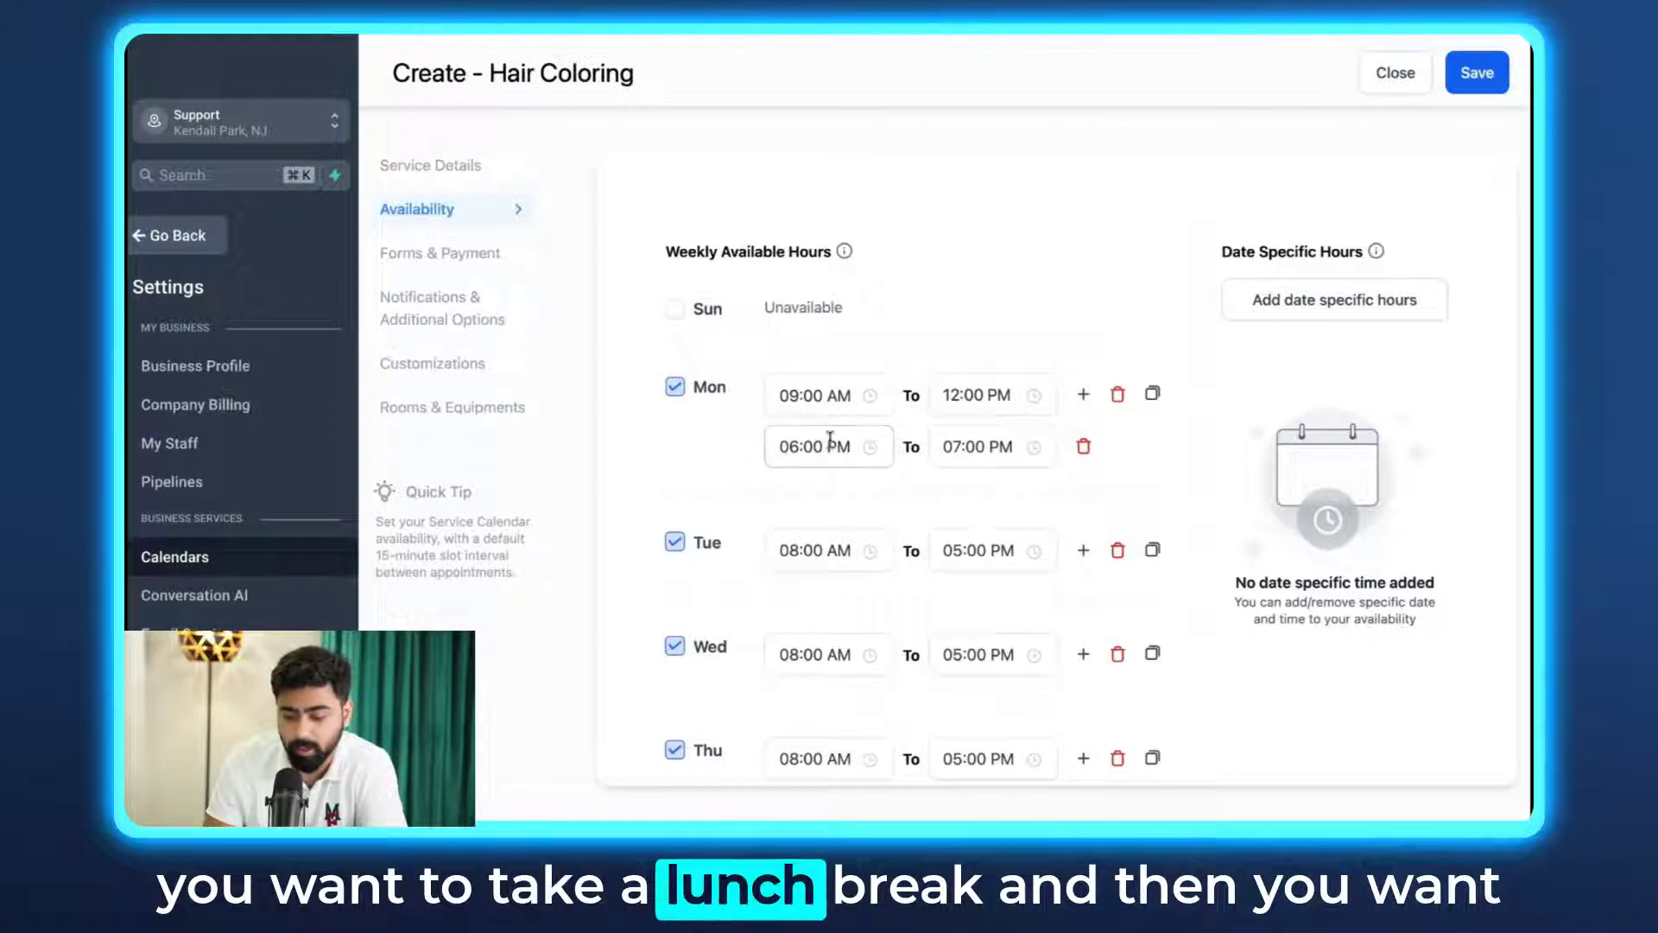
Step: Set Monday's second time slot to 01:30 PM to 05:00 PM
click(799, 446)
scroll(799, 553, up, 5)
click(799, 542)
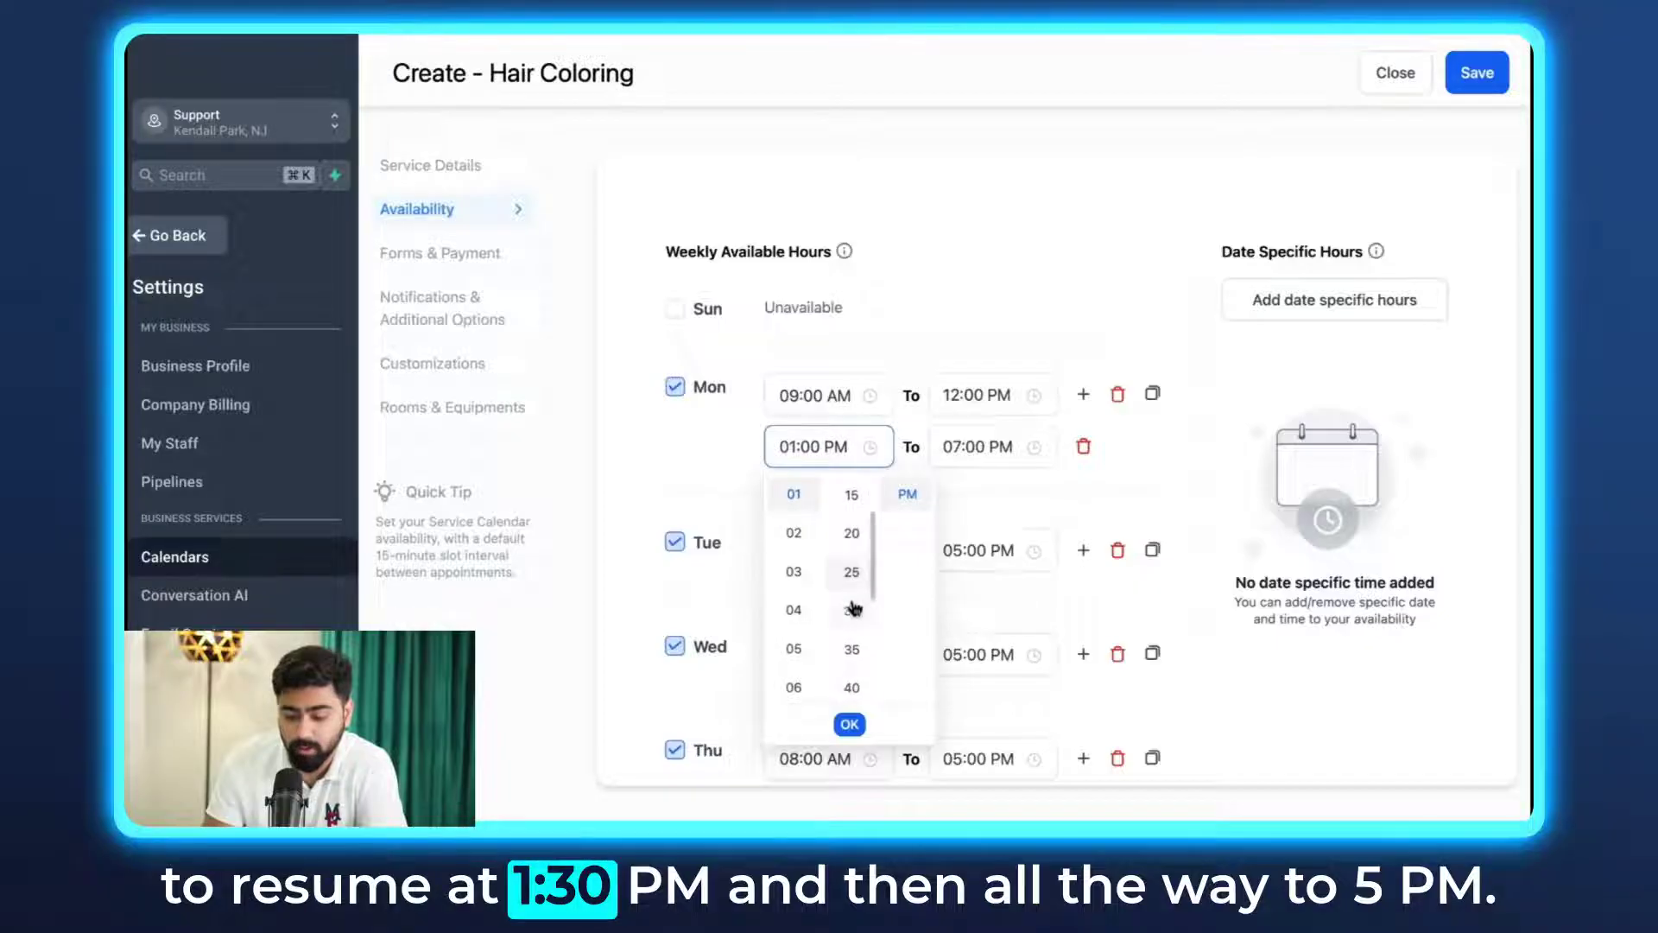
click(947, 449)
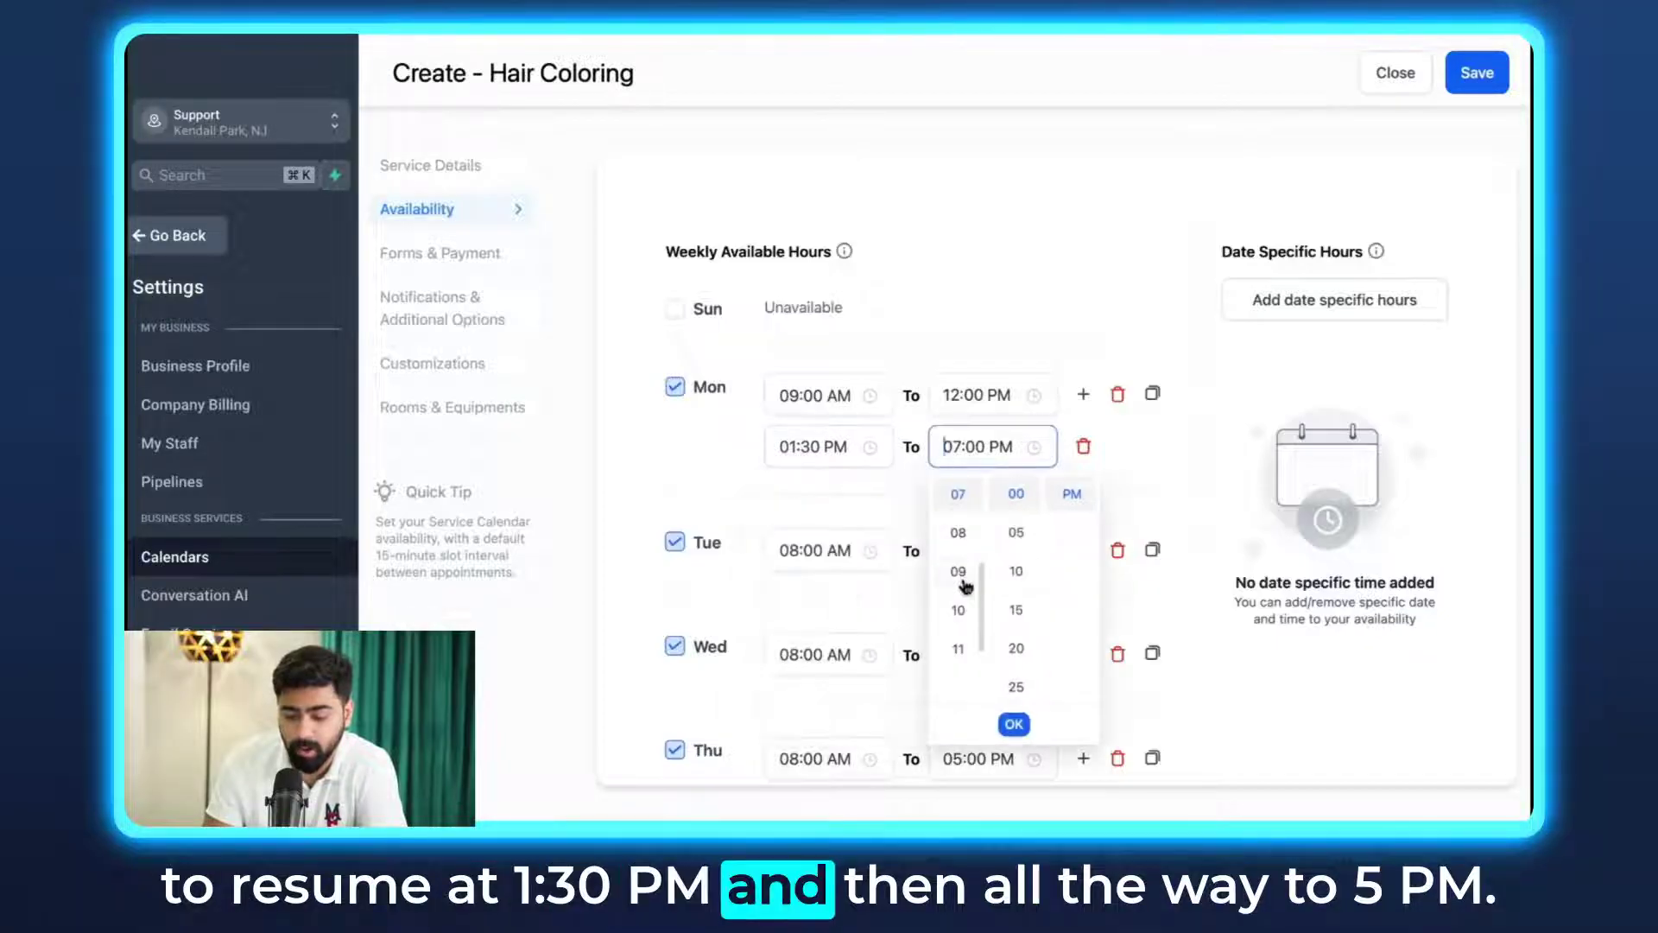
click(957, 545)
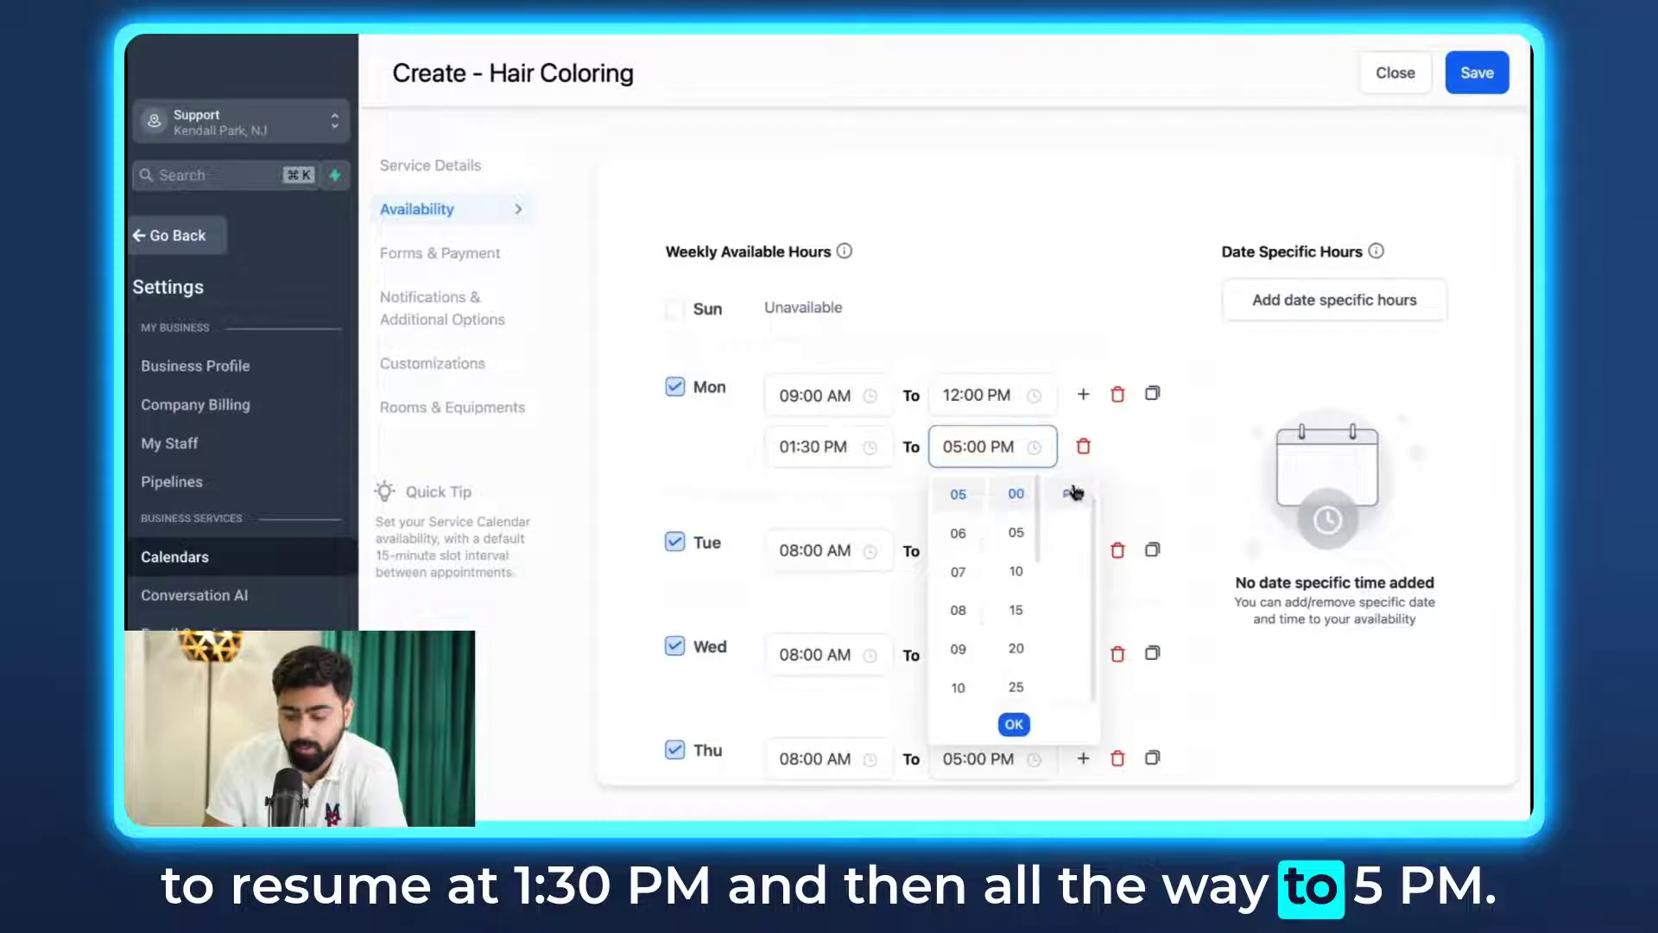
click(1123, 481)
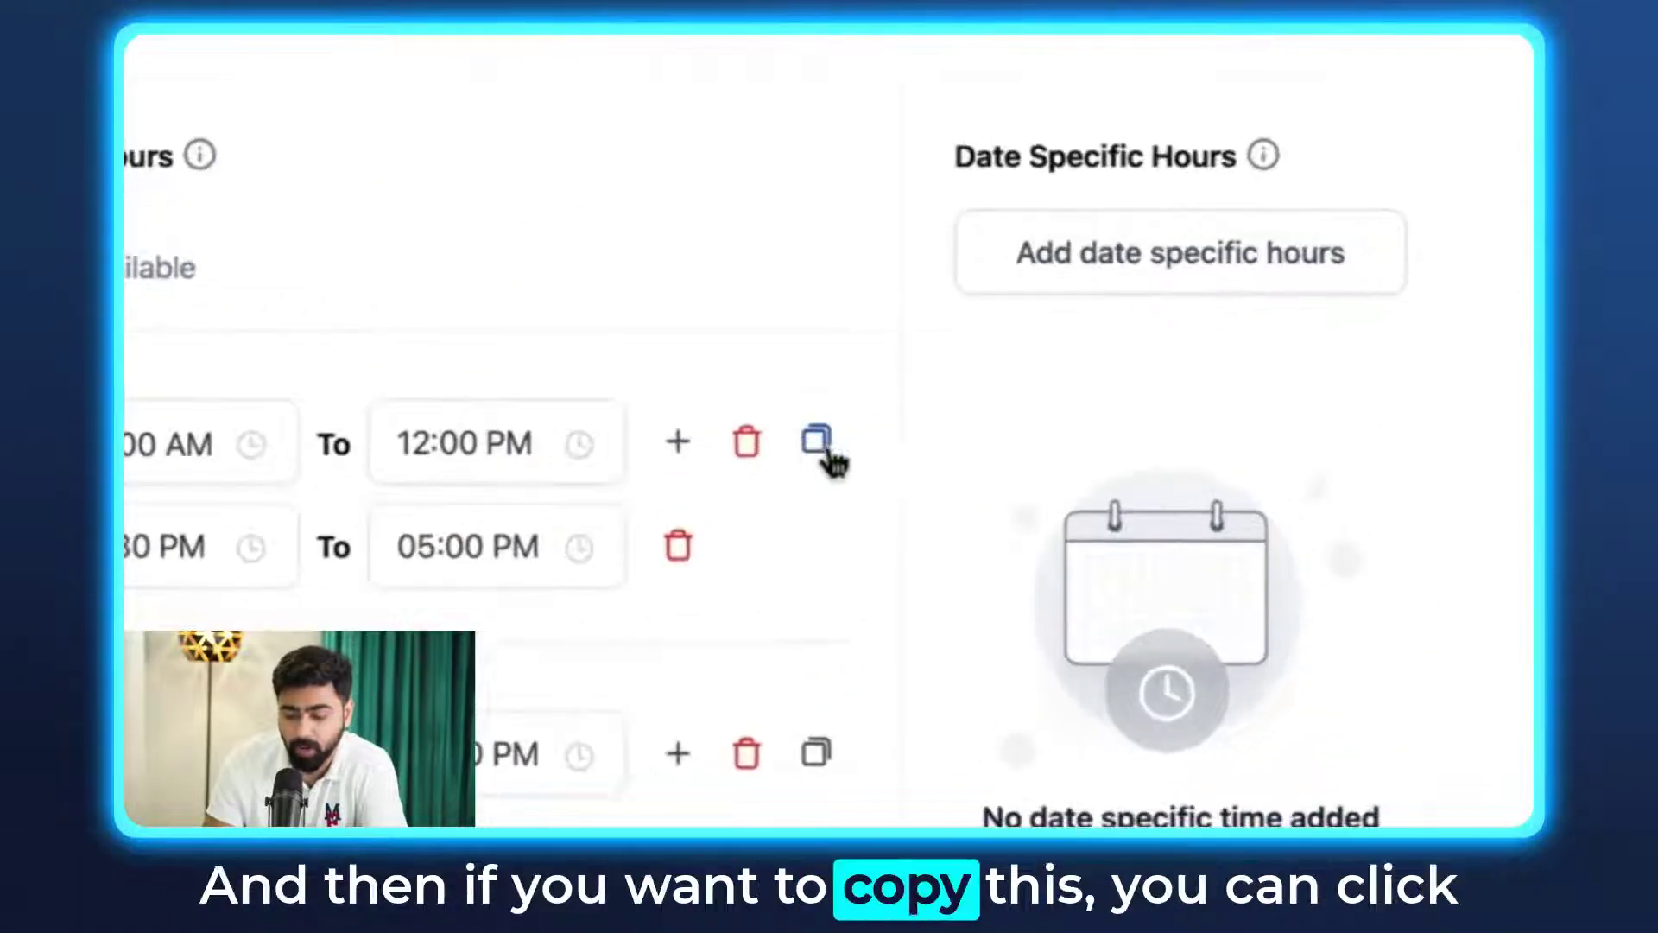
Step: Copy Monday's time slots to Tuesday, Wednesday, Thursday and Friday
click(1152, 394)
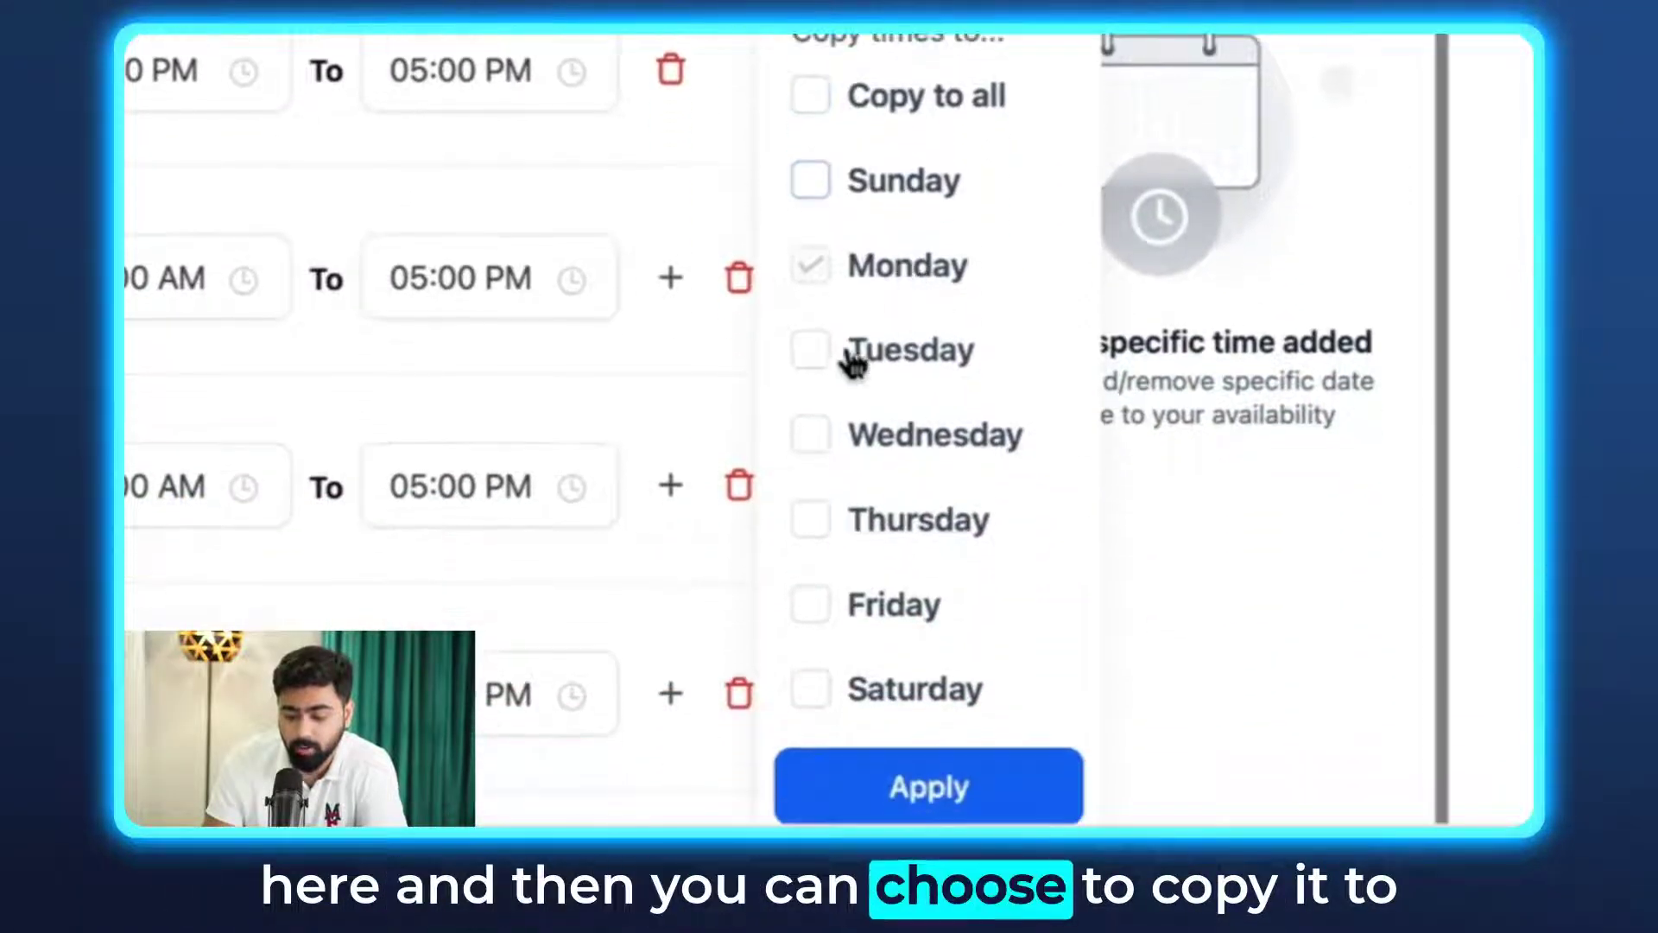
click(817, 361)
click(815, 434)
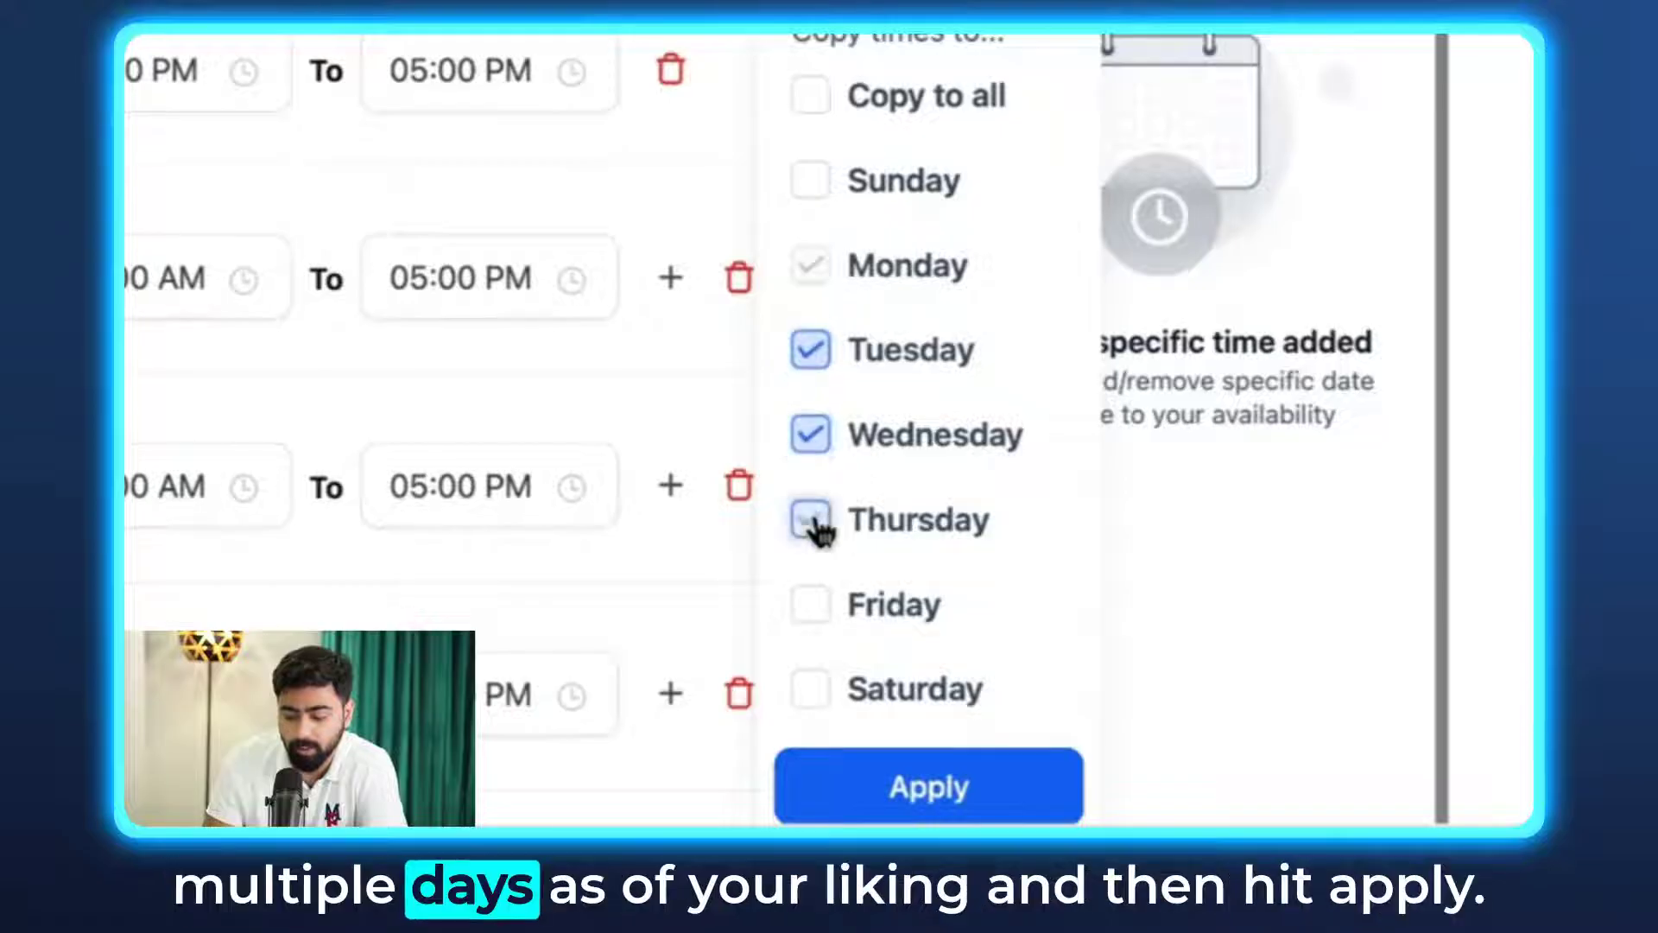
click(812, 605)
click(892, 784)
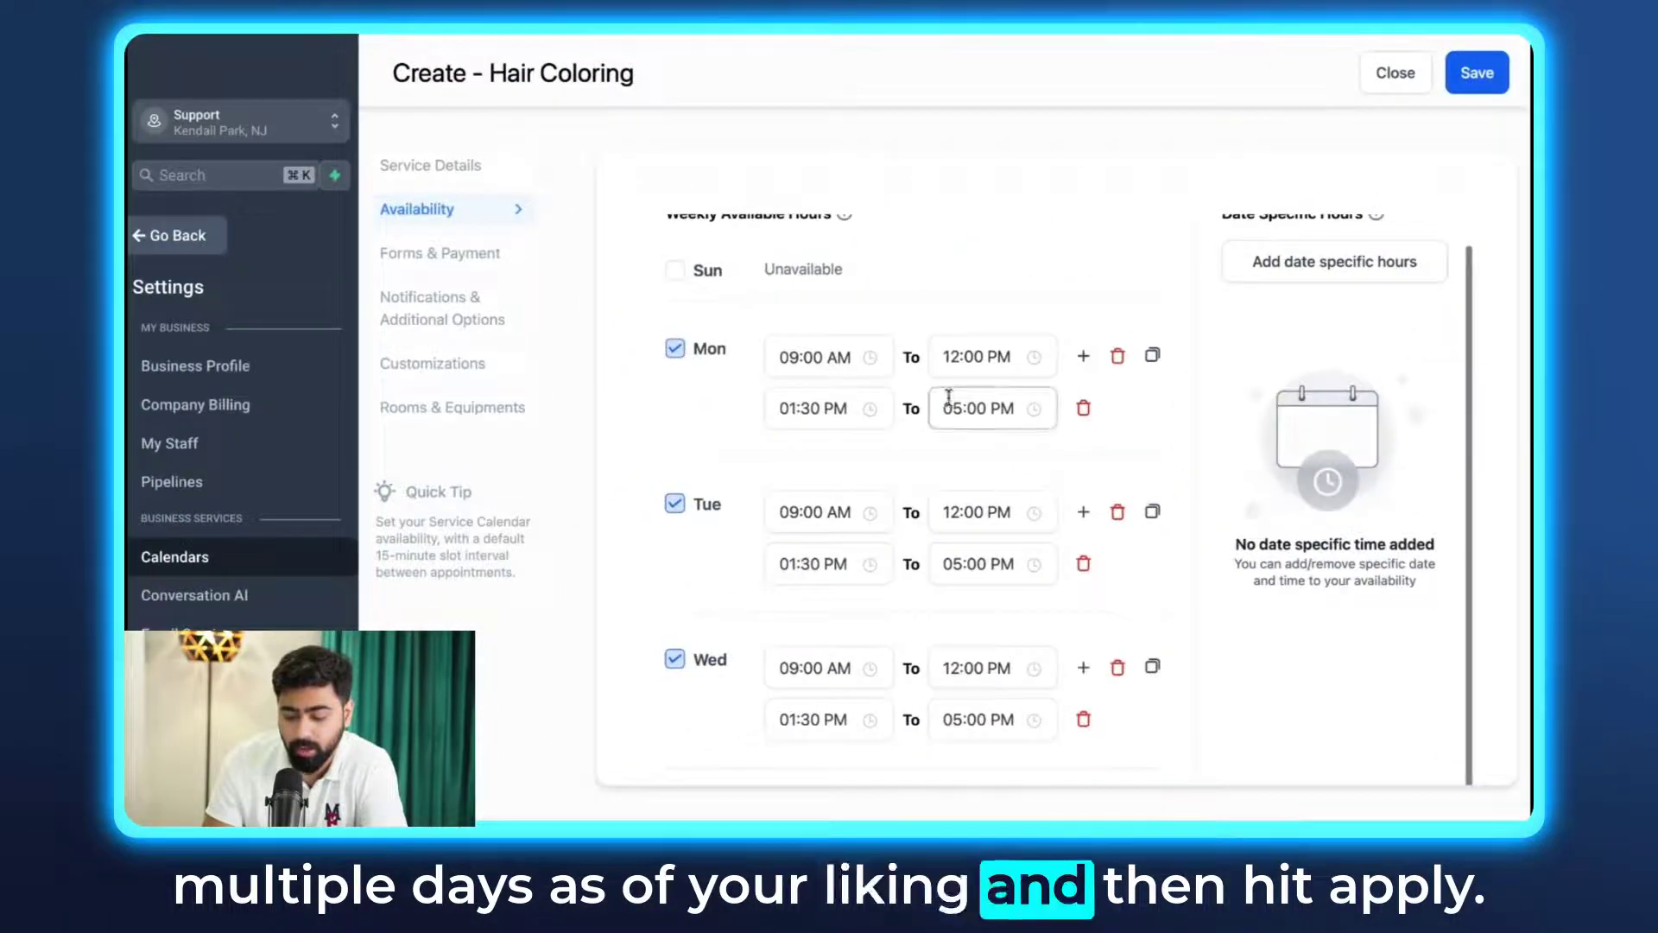
Step: Review the weekly hours and scheduling limits, as well as the calendar's form, confirmation and payment options
scroll(942, 406, down, 1)
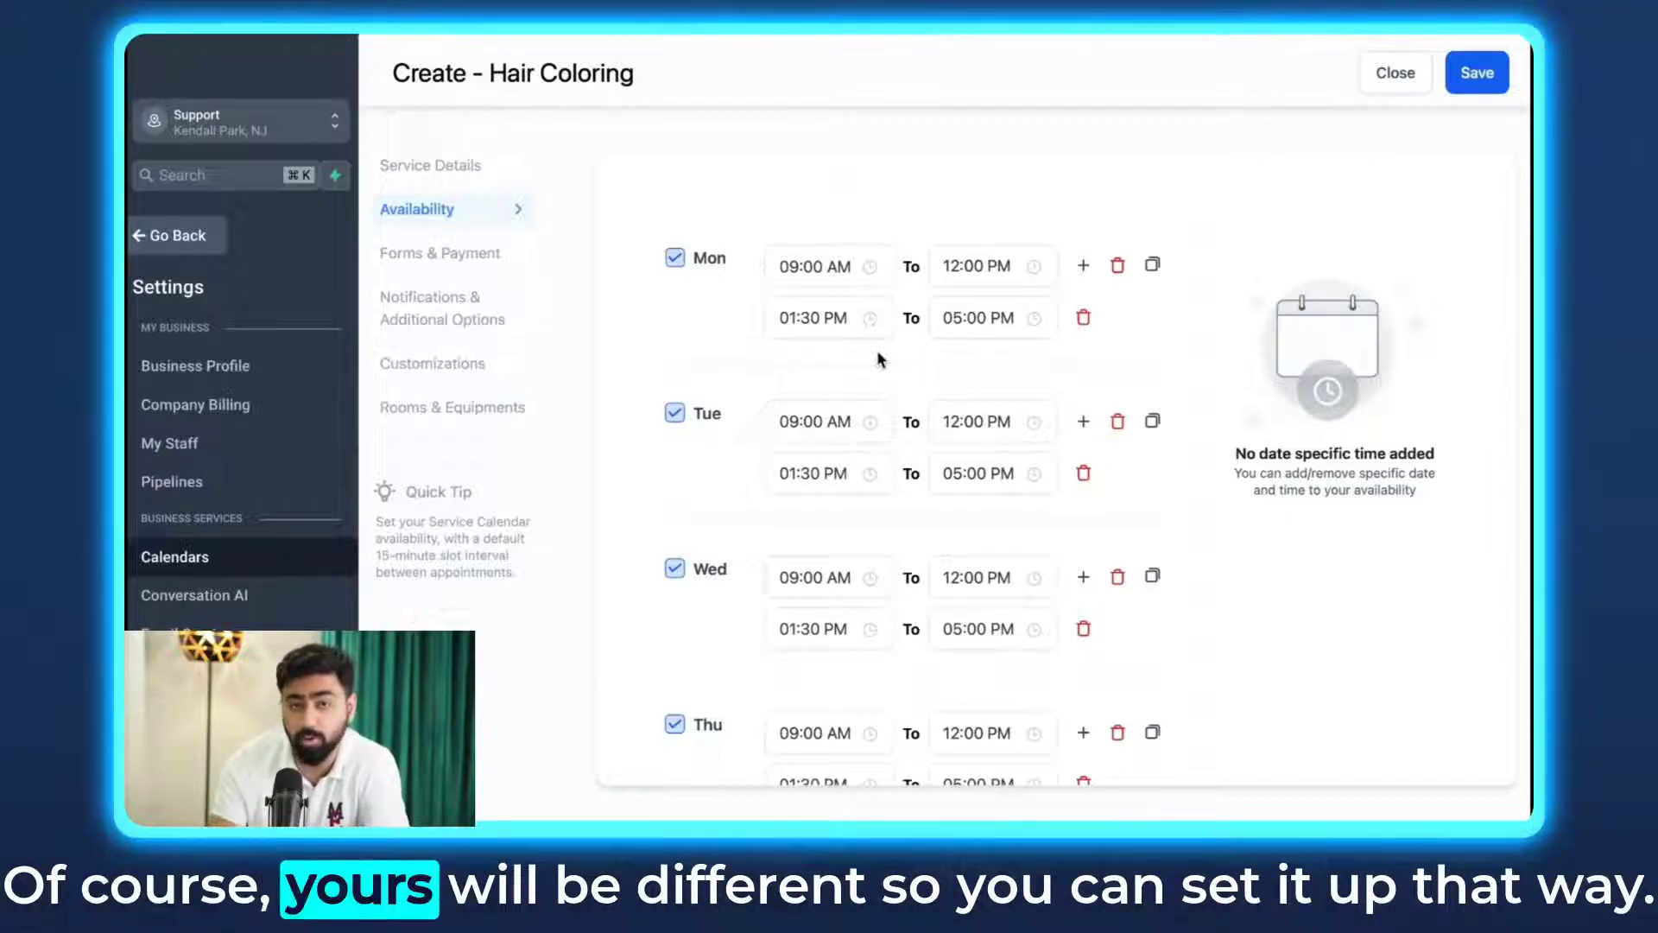
scroll(880, 360, up, 2)
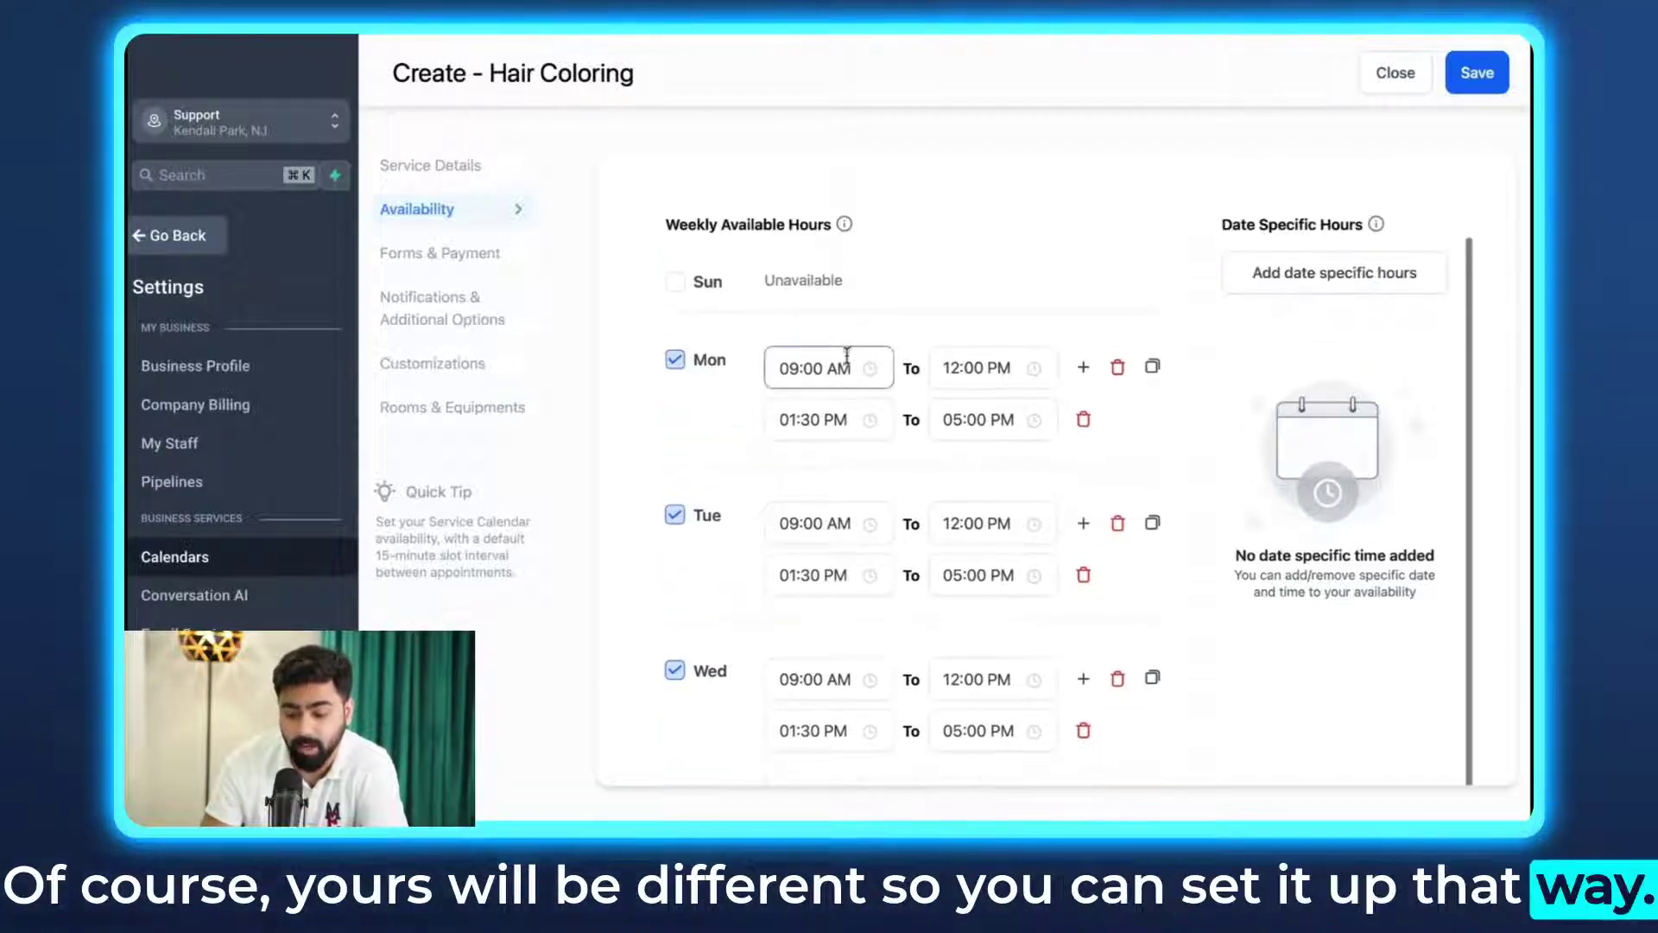
scroll(882, 364, down, 3)
scroll(886, 375, down, 5)
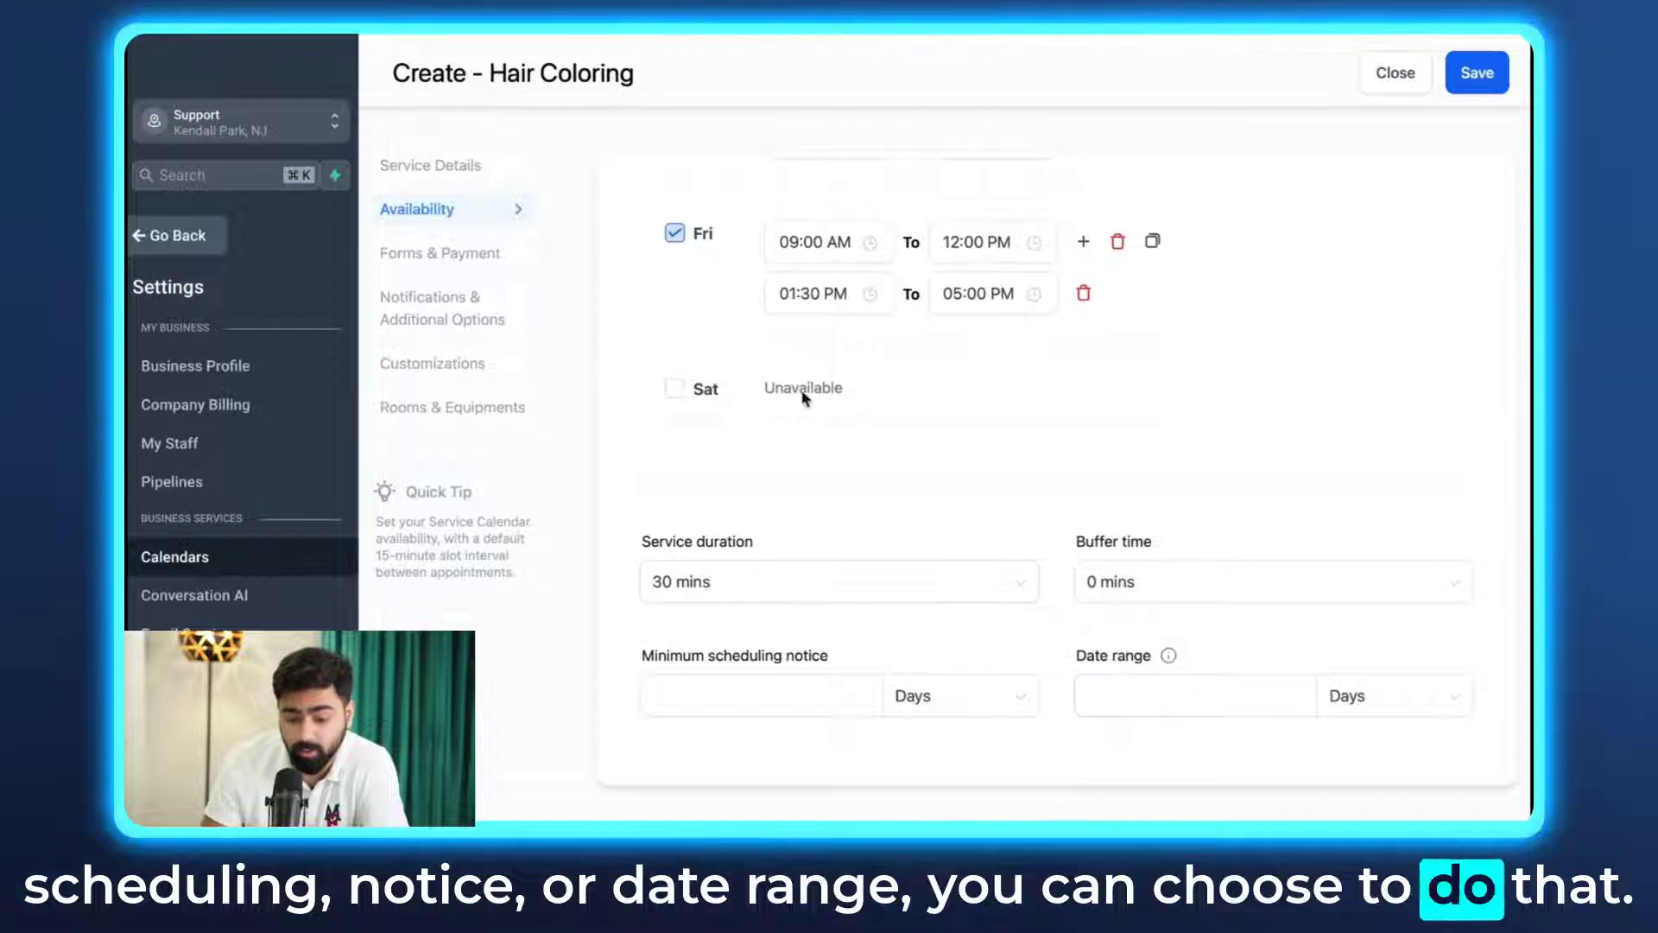
click(440, 252)
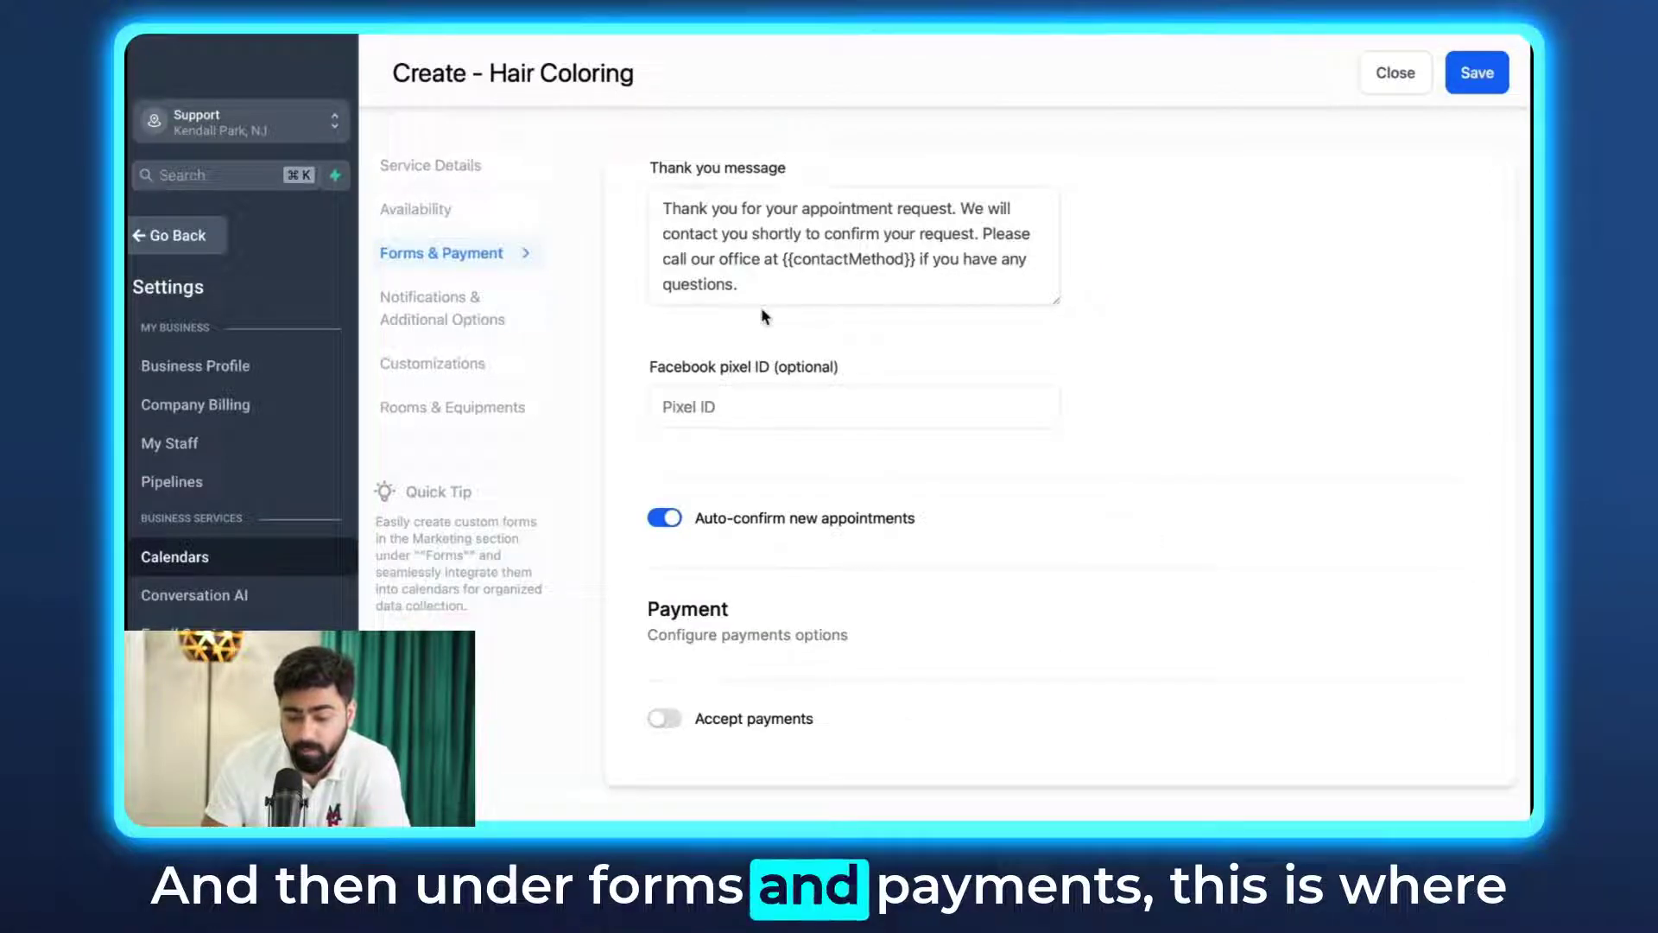
scroll(717, 376, up, 5)
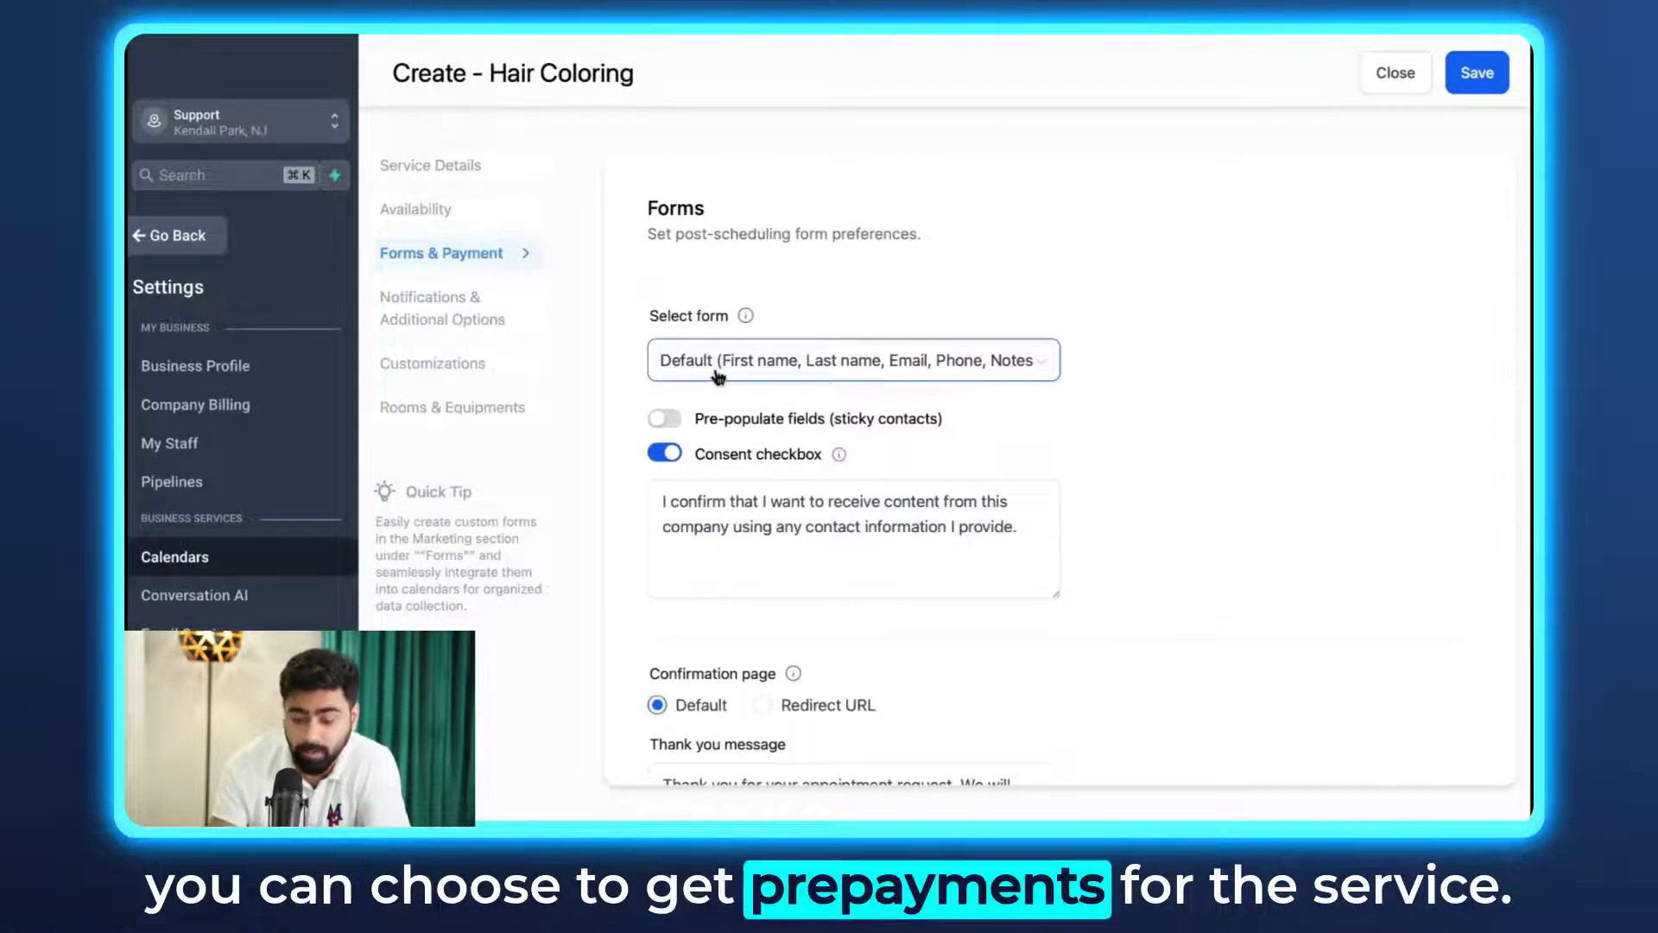
scroll(830, 409, down, 5)
Step: Set the acknowledgement email notification to go to the assigned staff
click(458, 320)
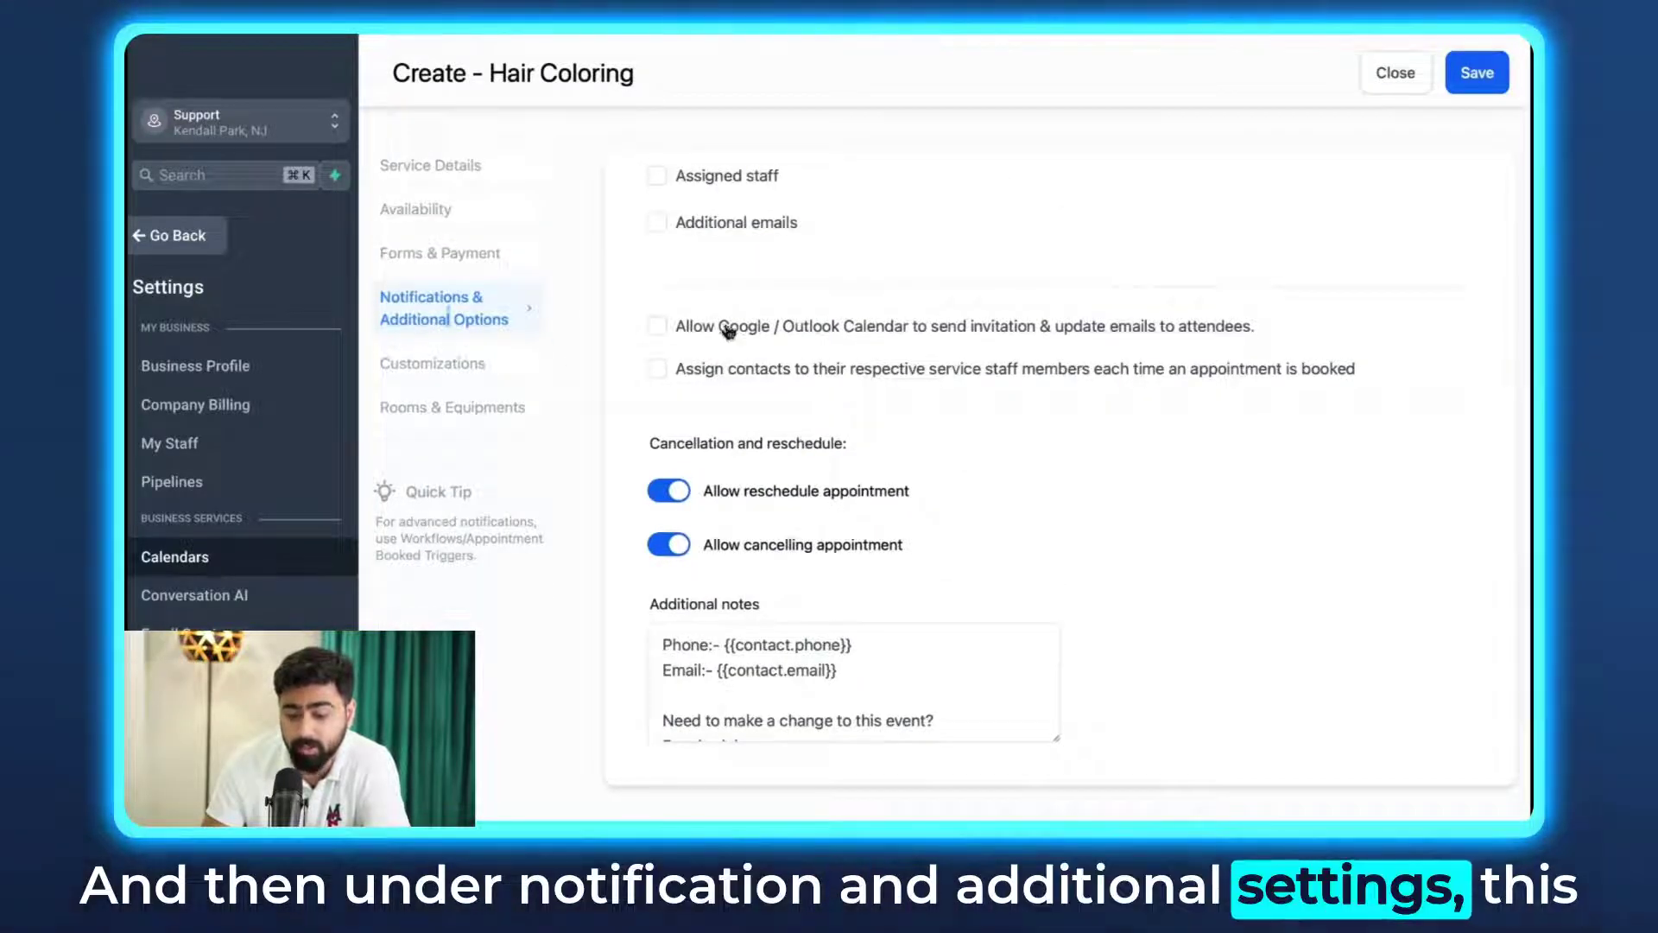
scroll(729, 331, up, 5)
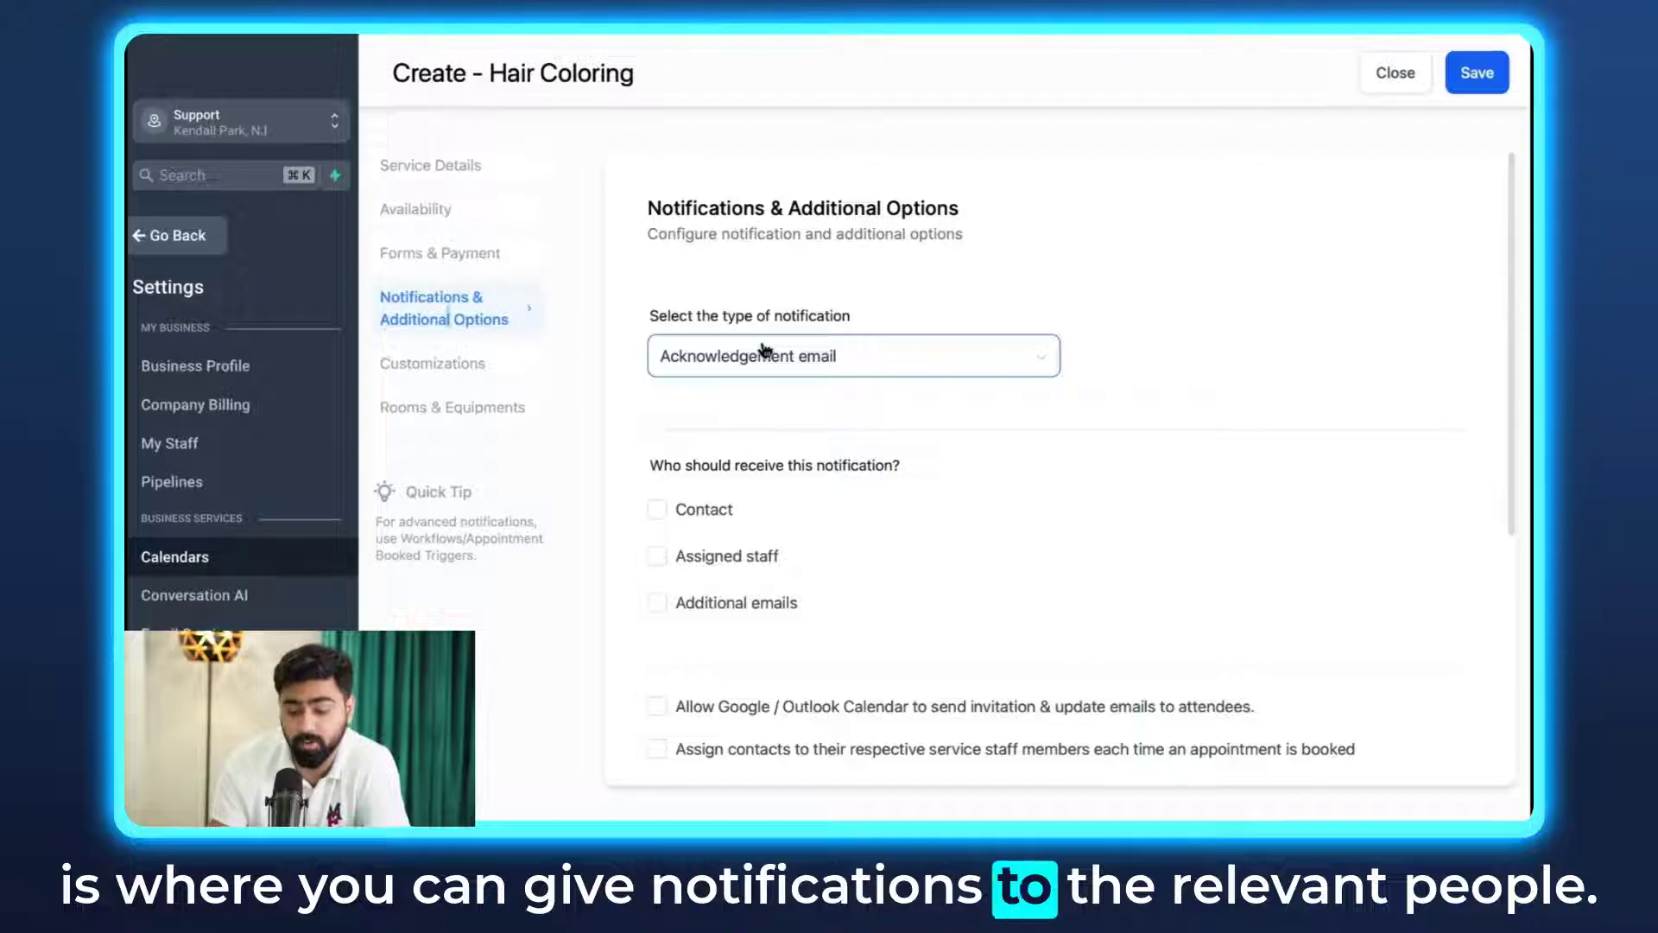
click(658, 556)
scroll(866, 535, down, 5)
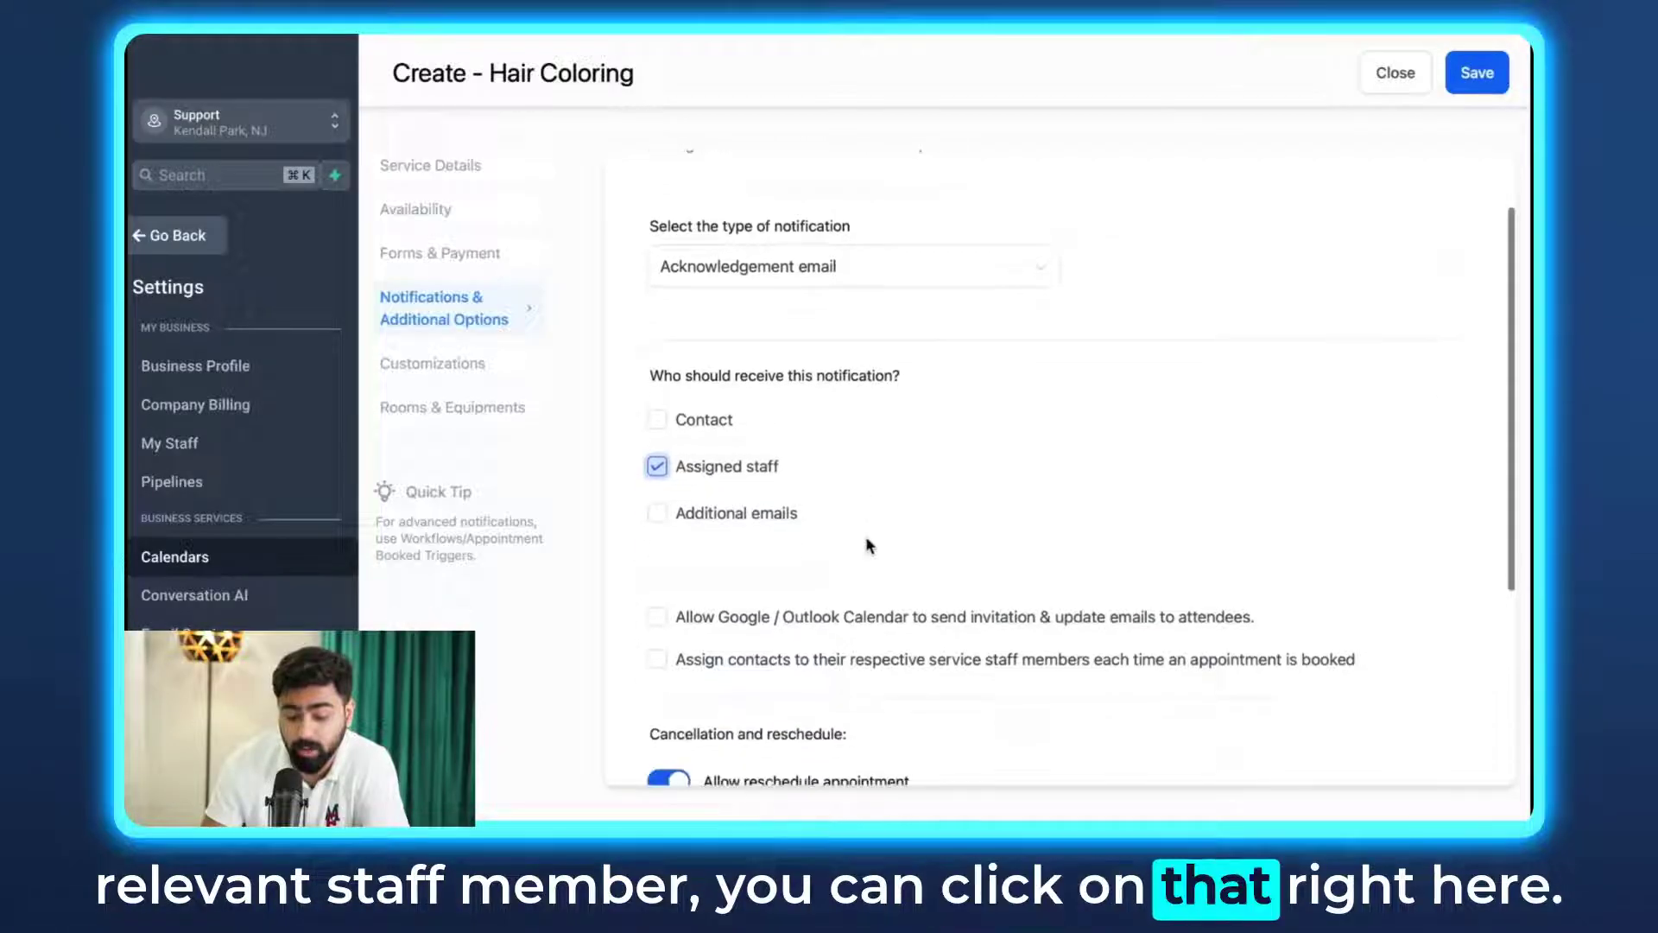
Step: Upload a service cover image for Hair Coloring and look over the calendar widget's color, button text and display options
click(437, 351)
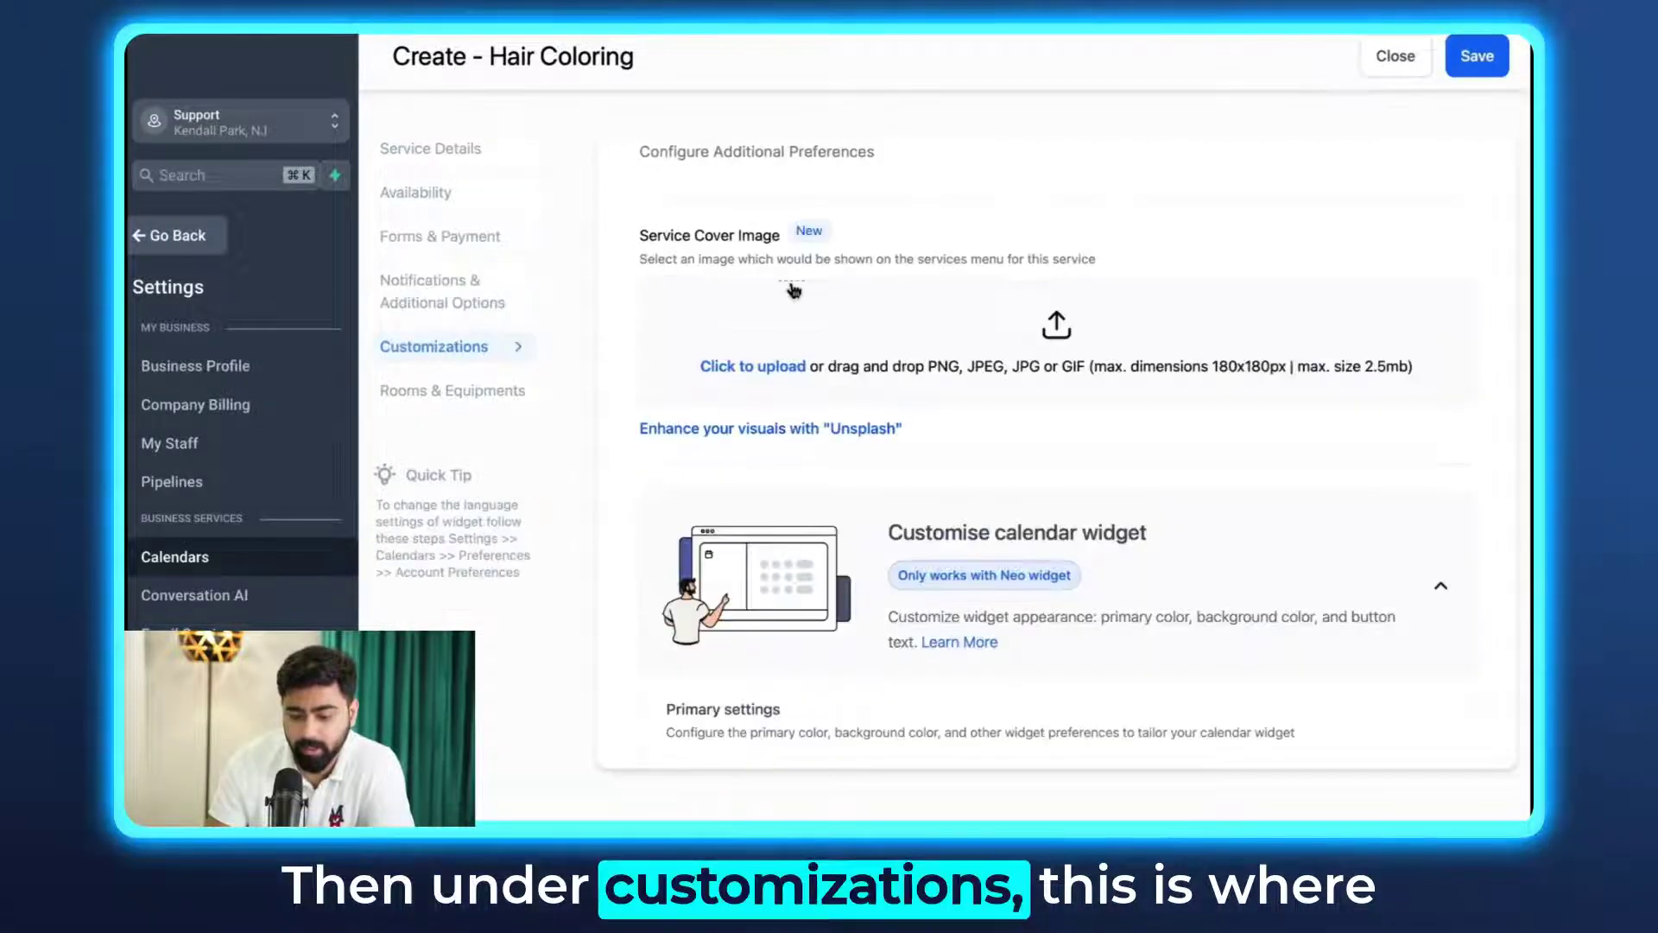
scroll(760, 298, up, 1)
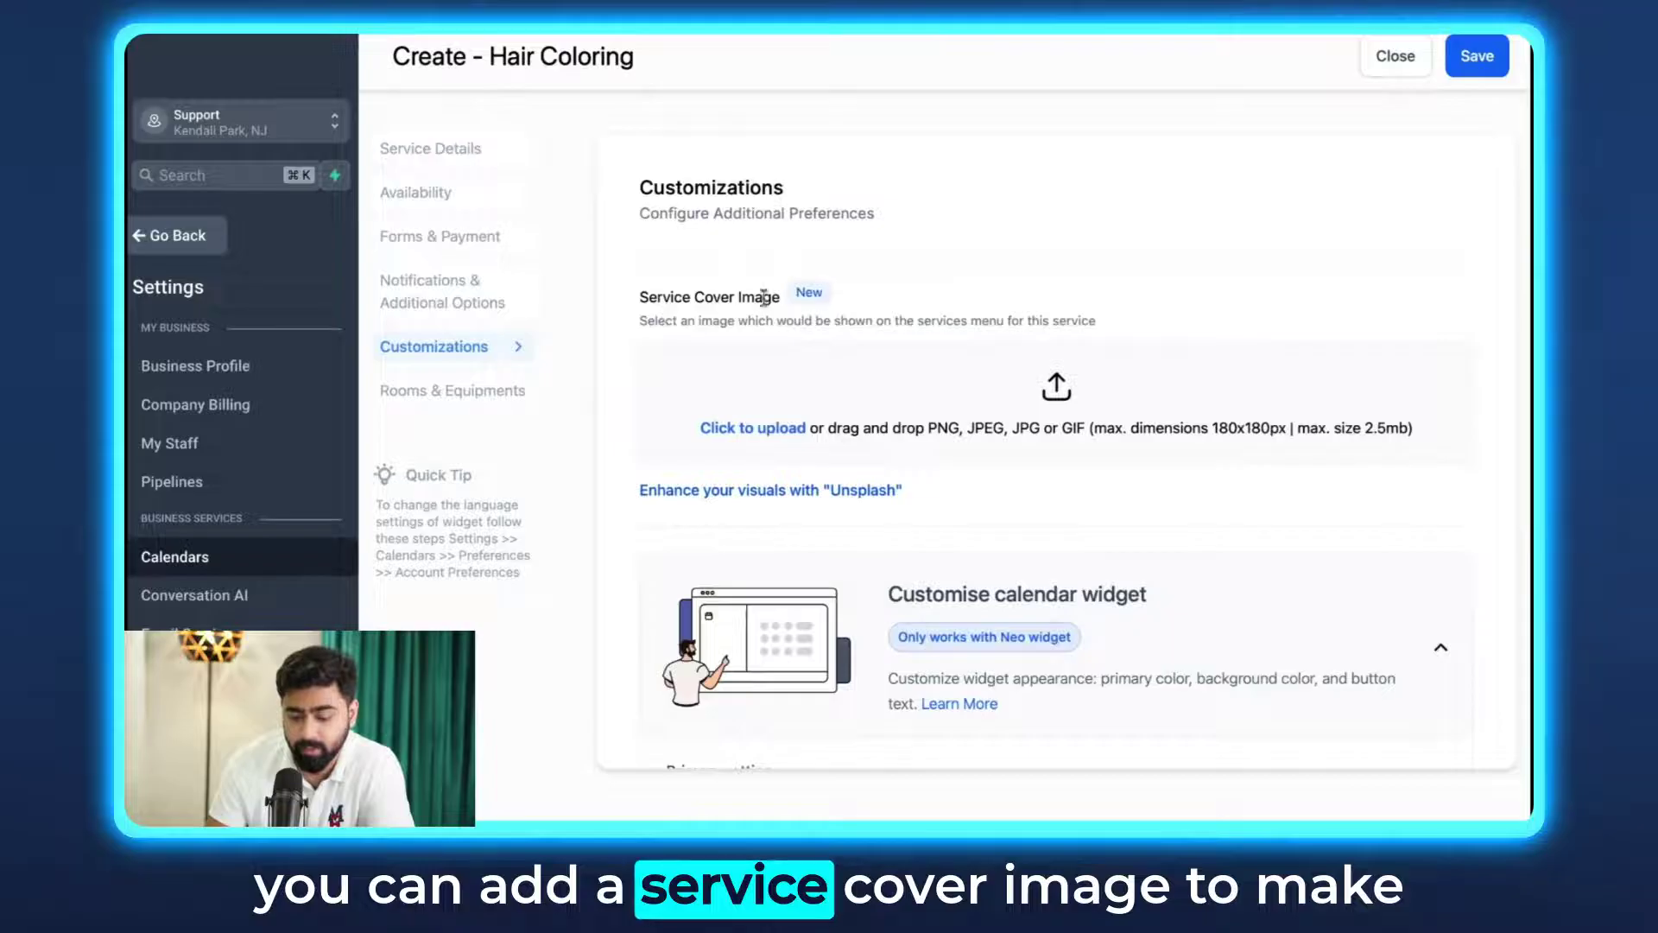
click(765, 429)
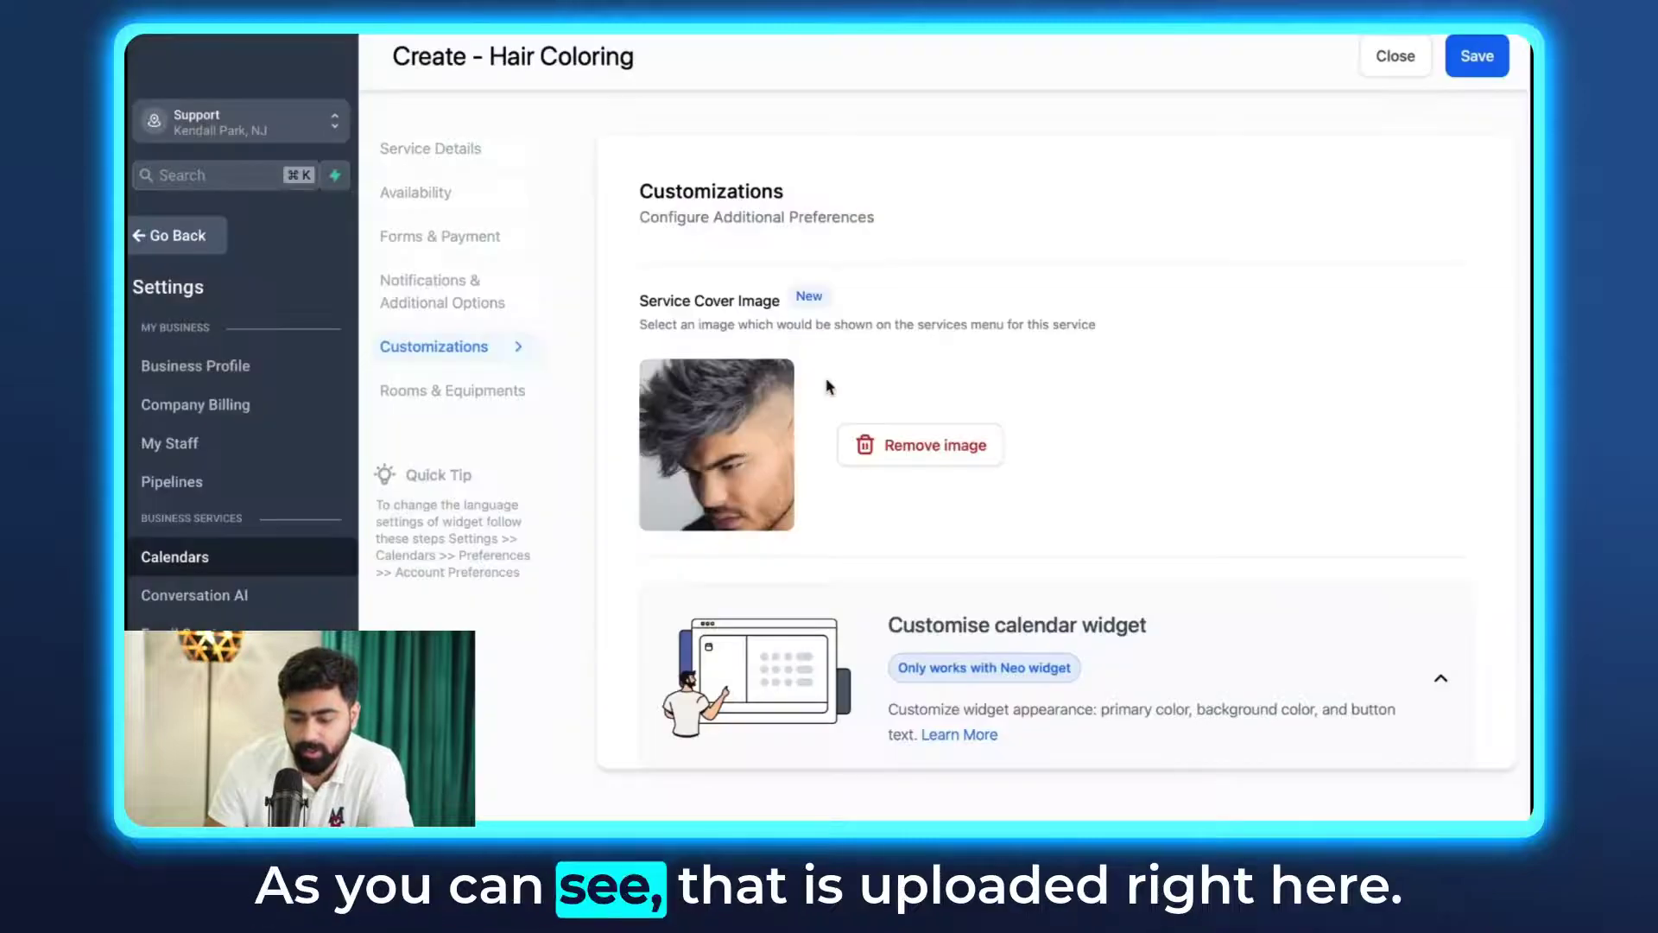
scroll(827, 387, down, 7)
scroll(829, 386, down, 5)
scroll(829, 386, up, 5)
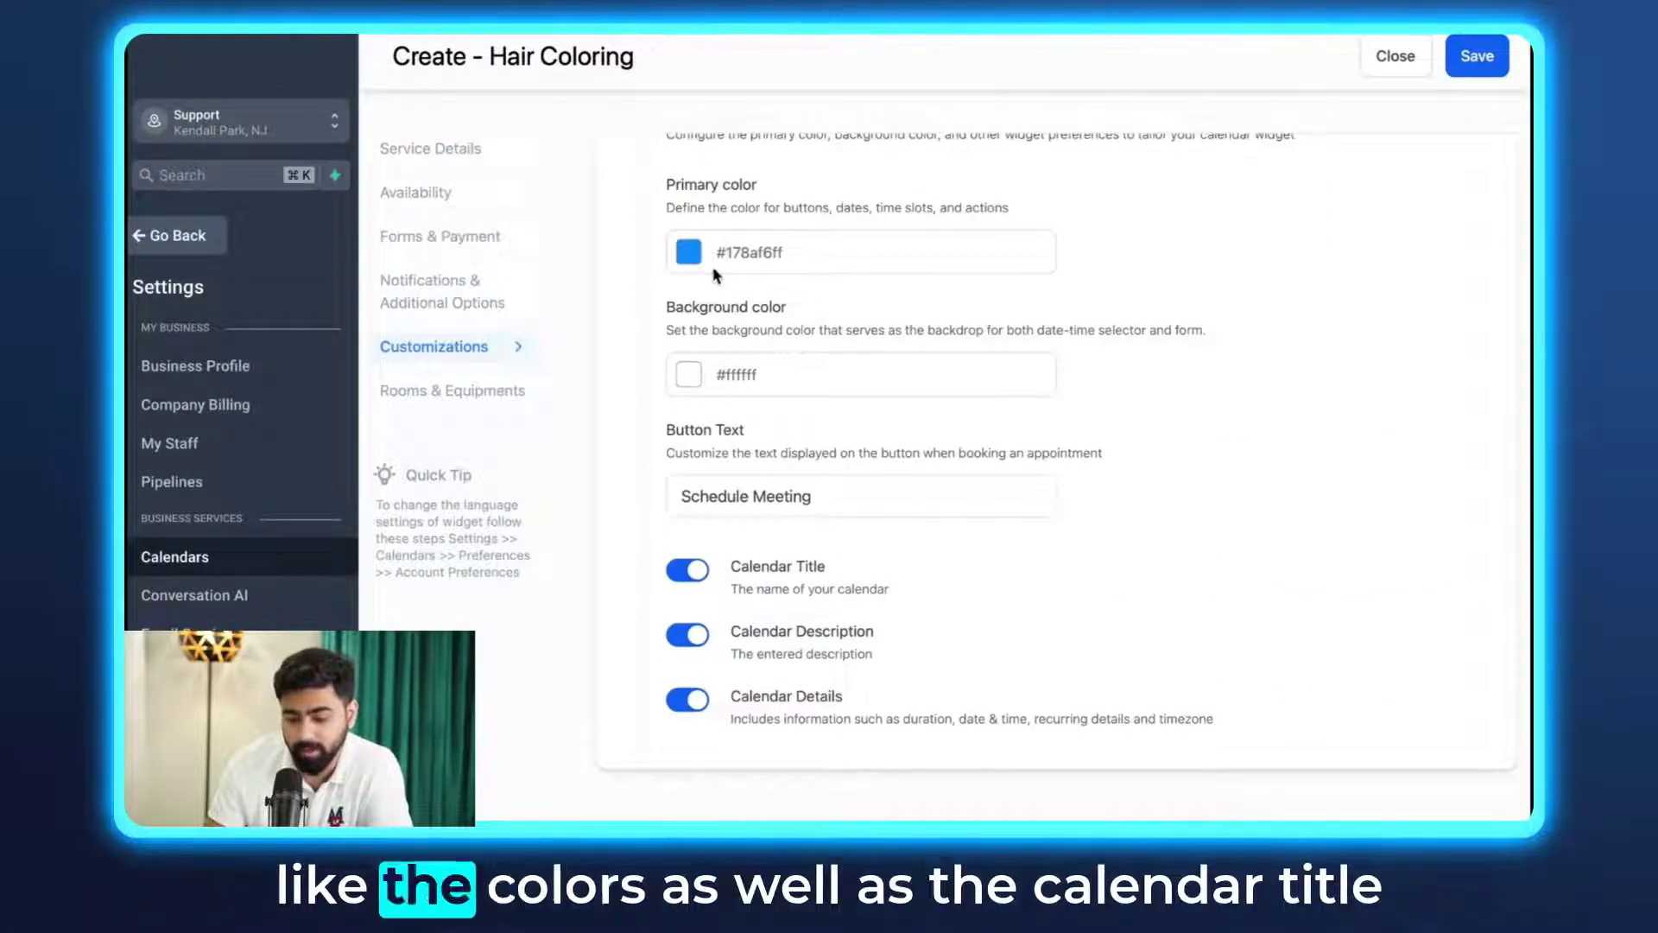
scroll(831, 334, down, 2)
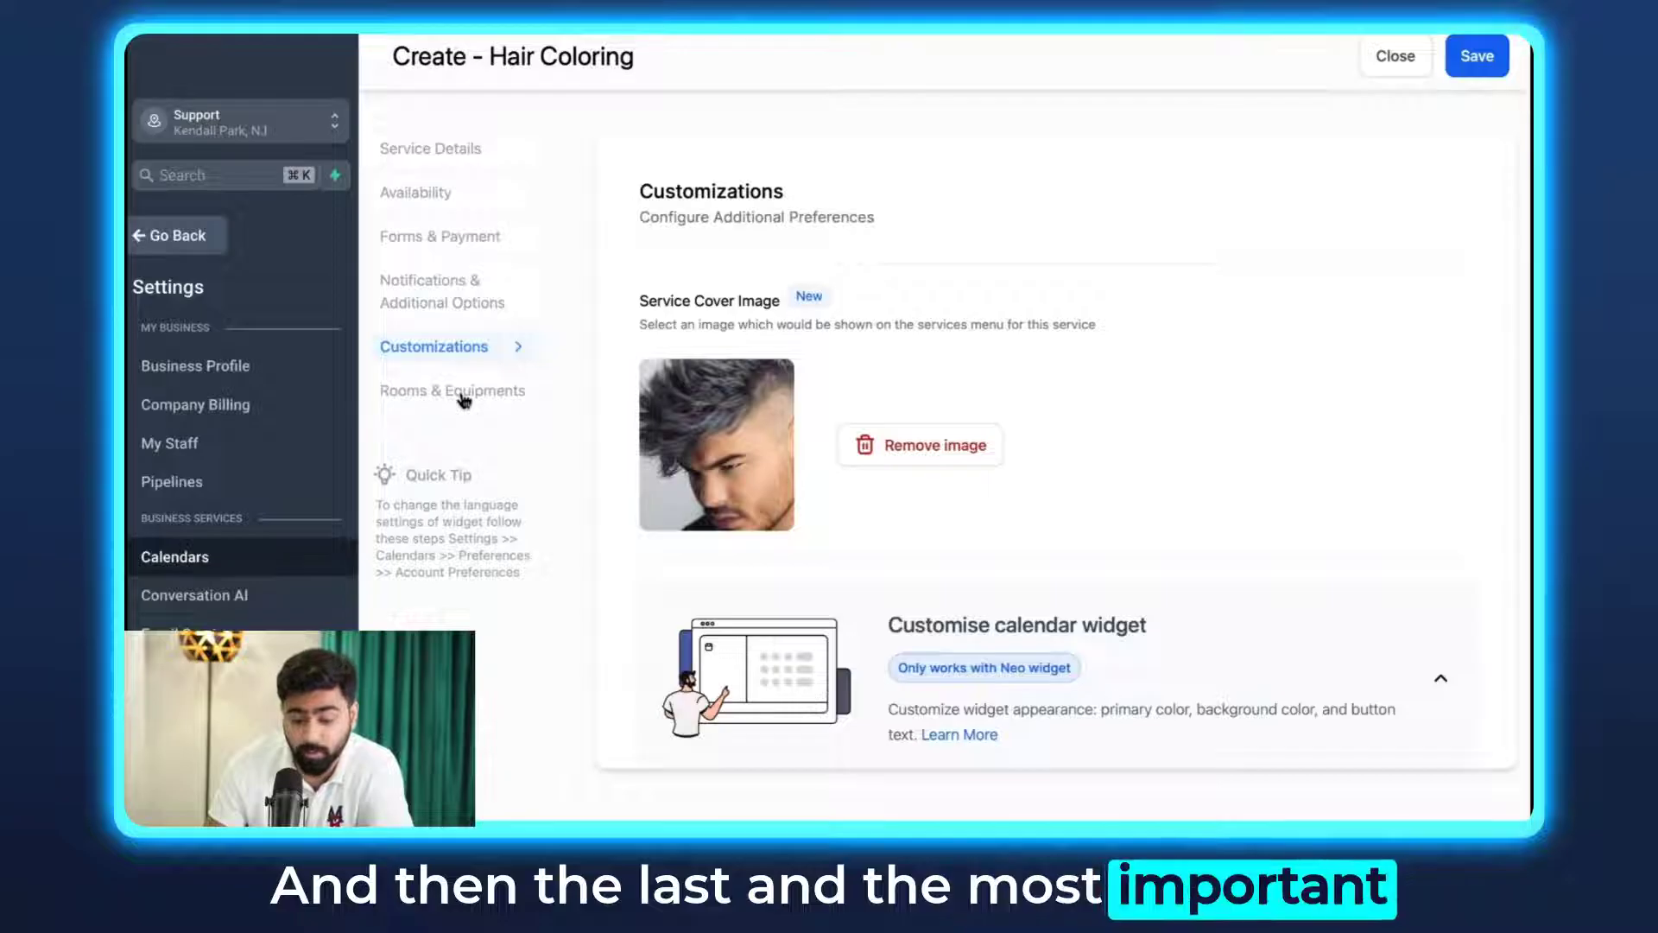
Step: Assign the rooms Chair 2 and Chair 1 to the Hair Coloring calendar
click(456, 398)
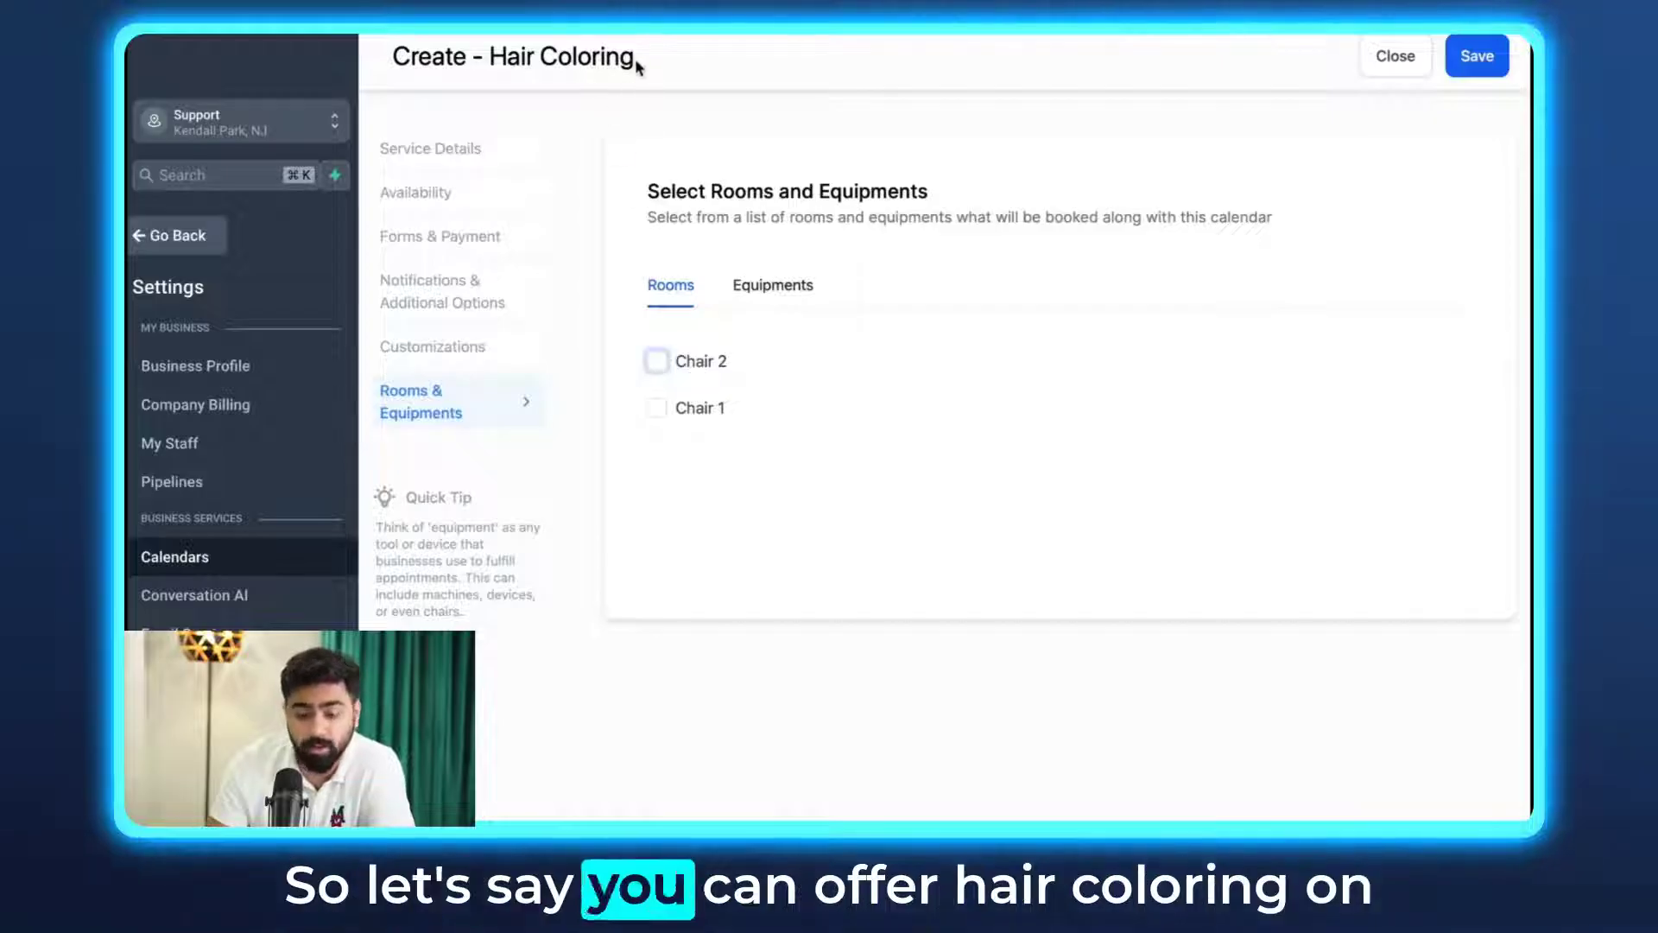
drag(637, 60, 482, 58)
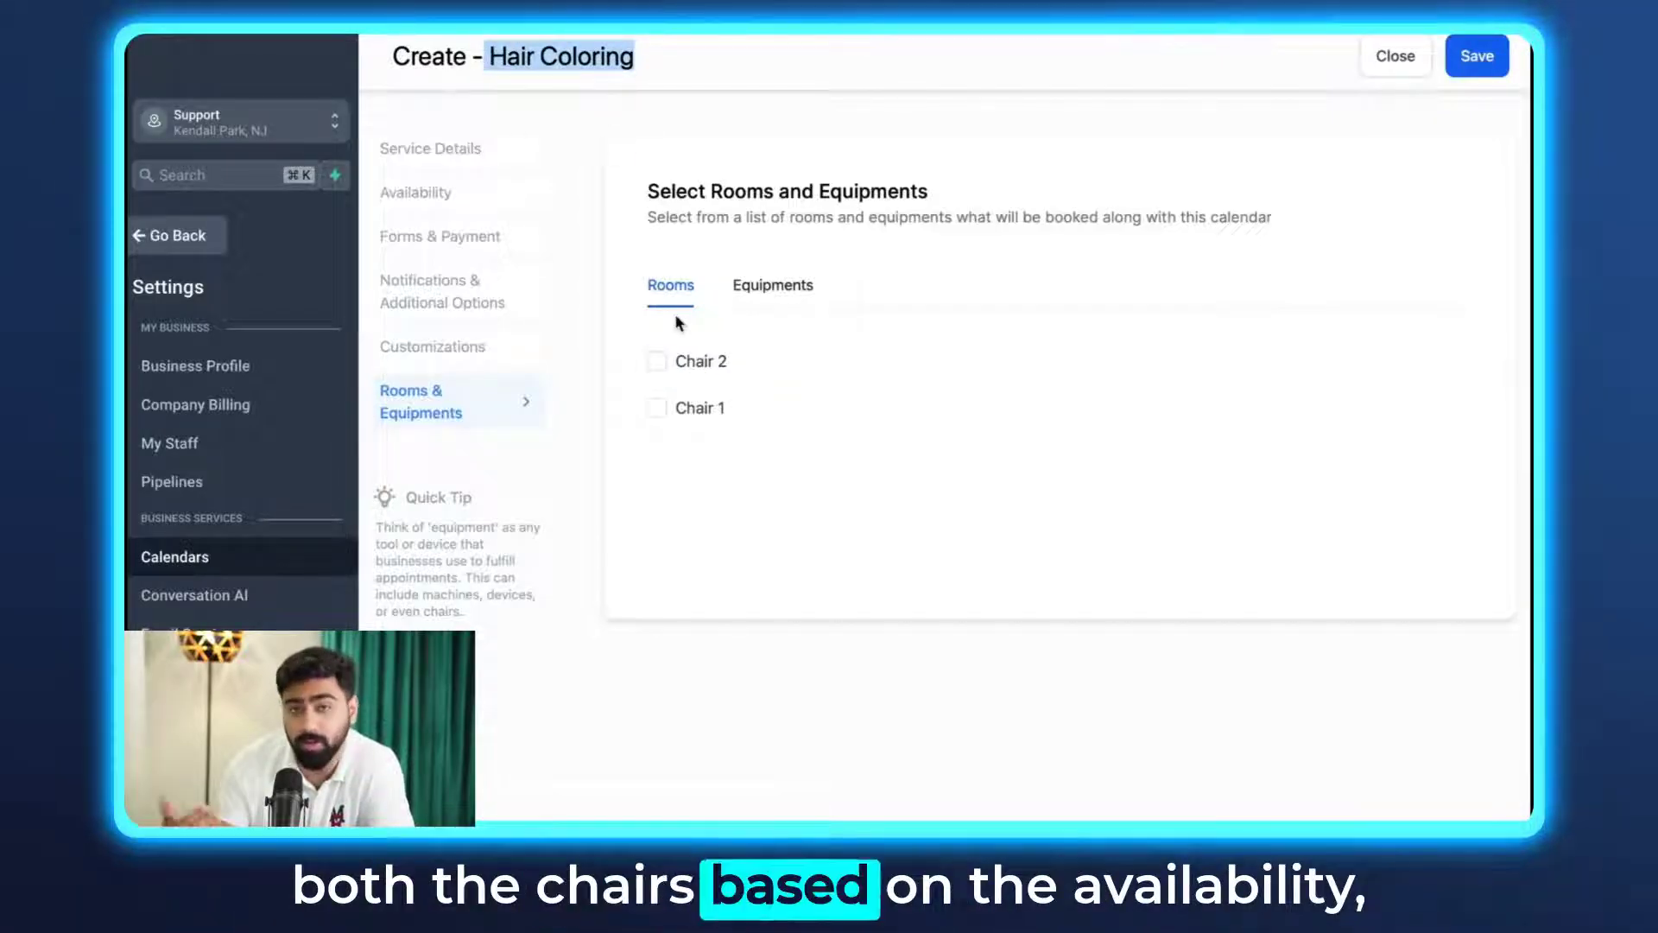
click(657, 361)
click(659, 408)
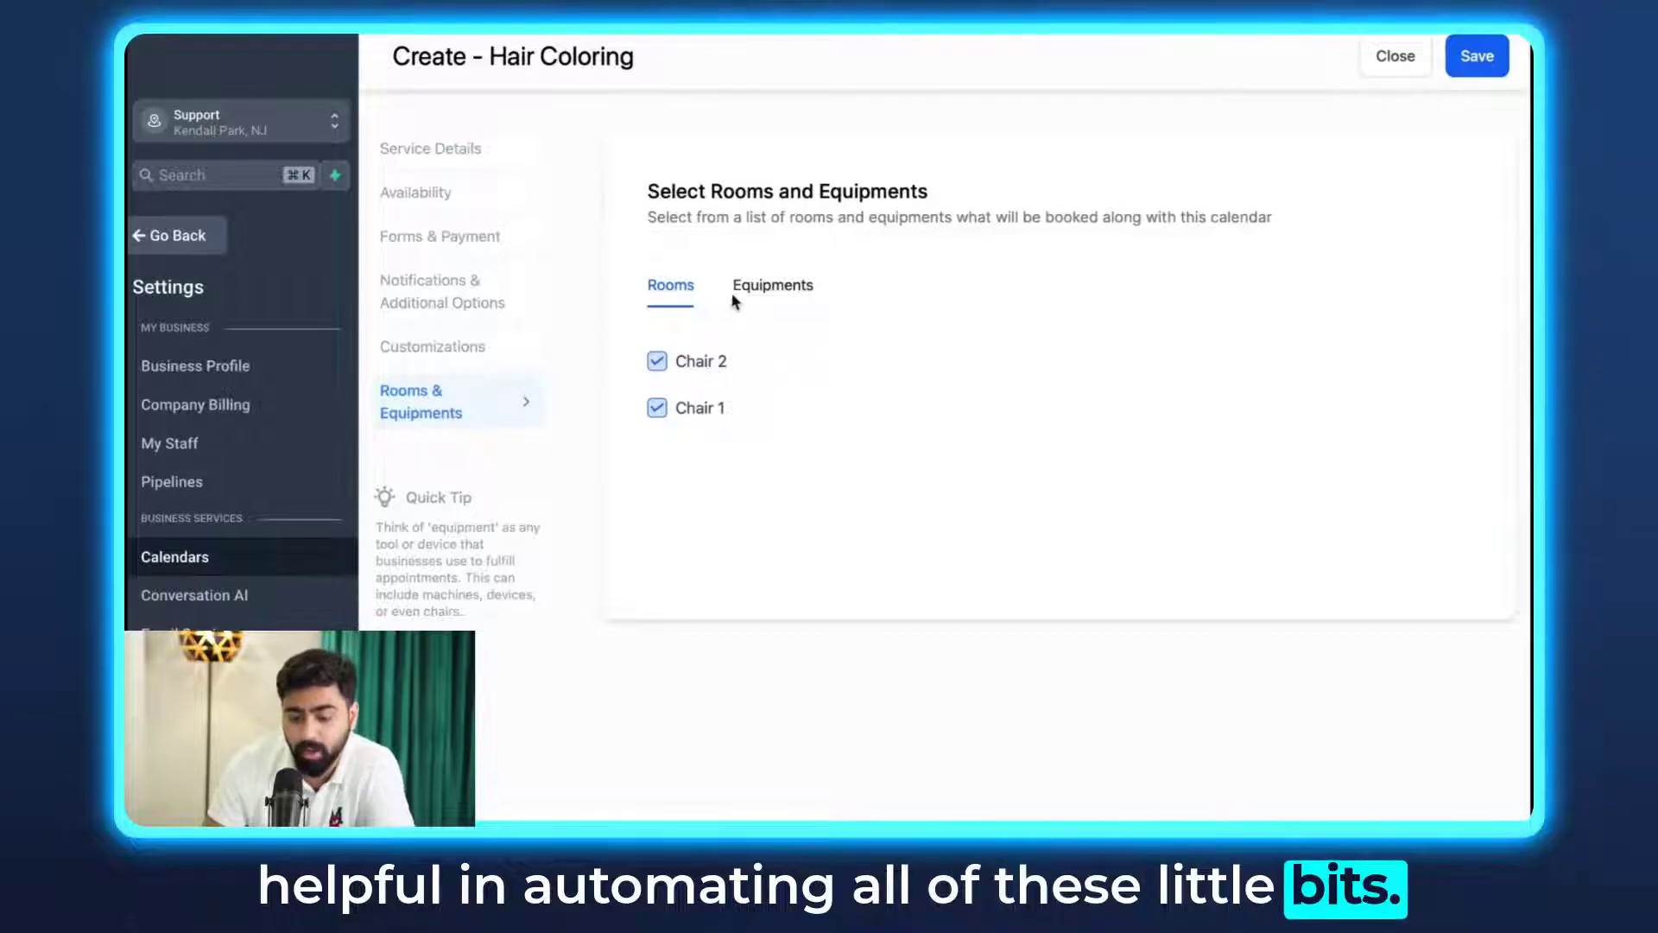
Step: Choose Hair Color- Black as the equipment booked with the service and save the Hair Coloring calendar
click(754, 291)
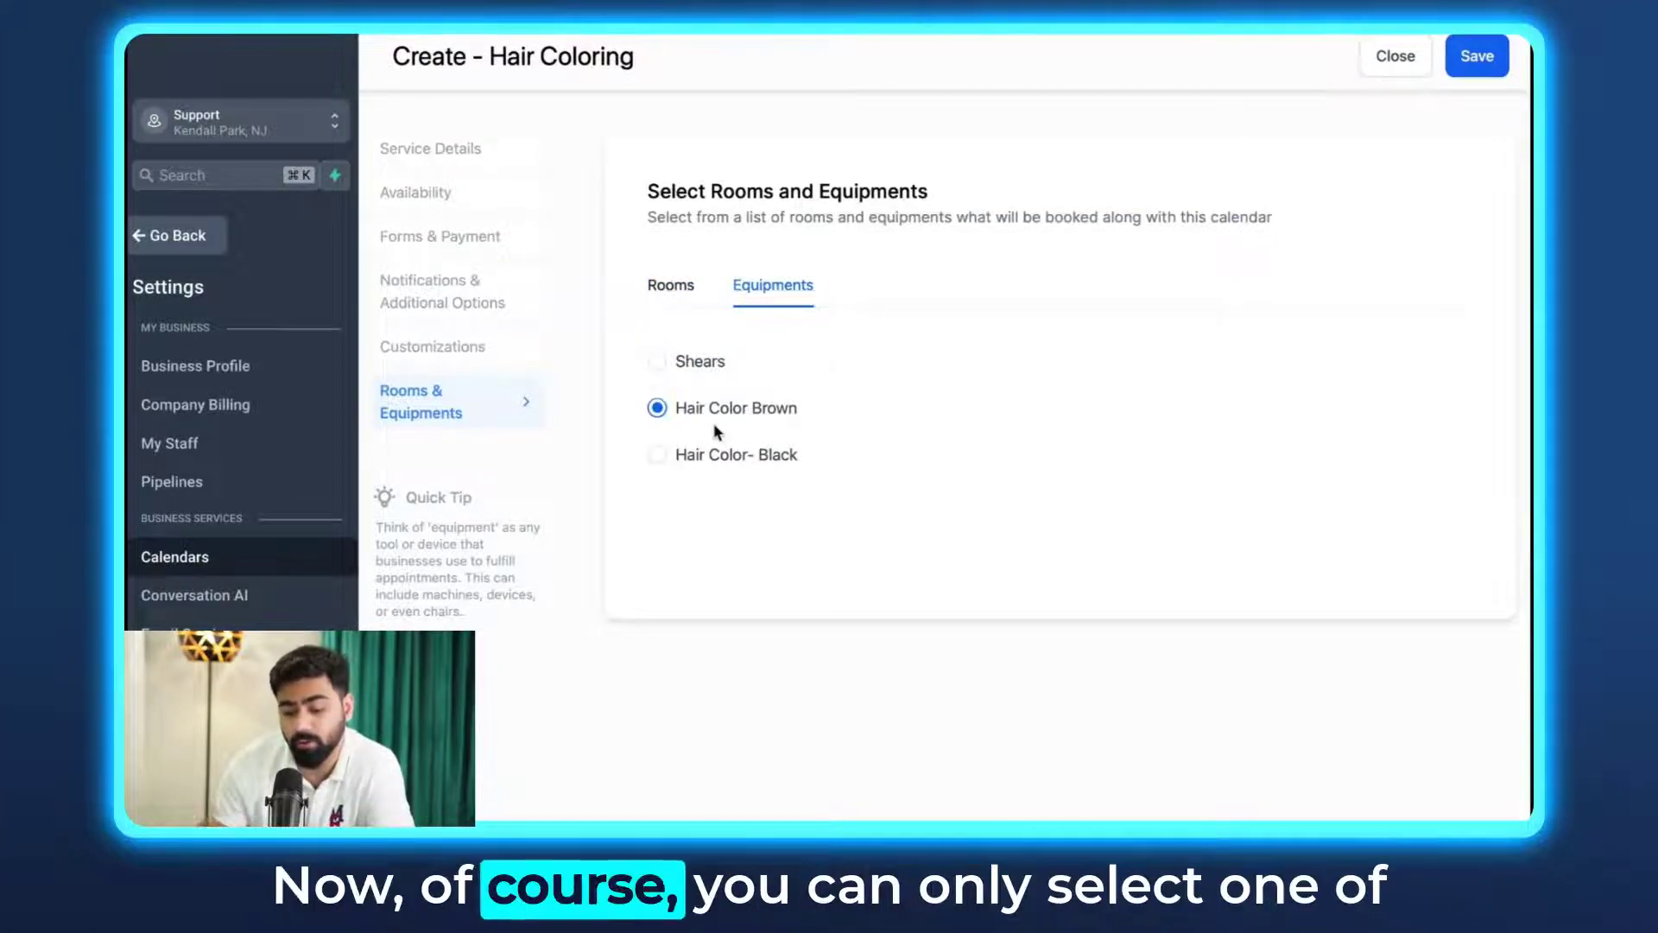
click(657, 456)
click(658, 409)
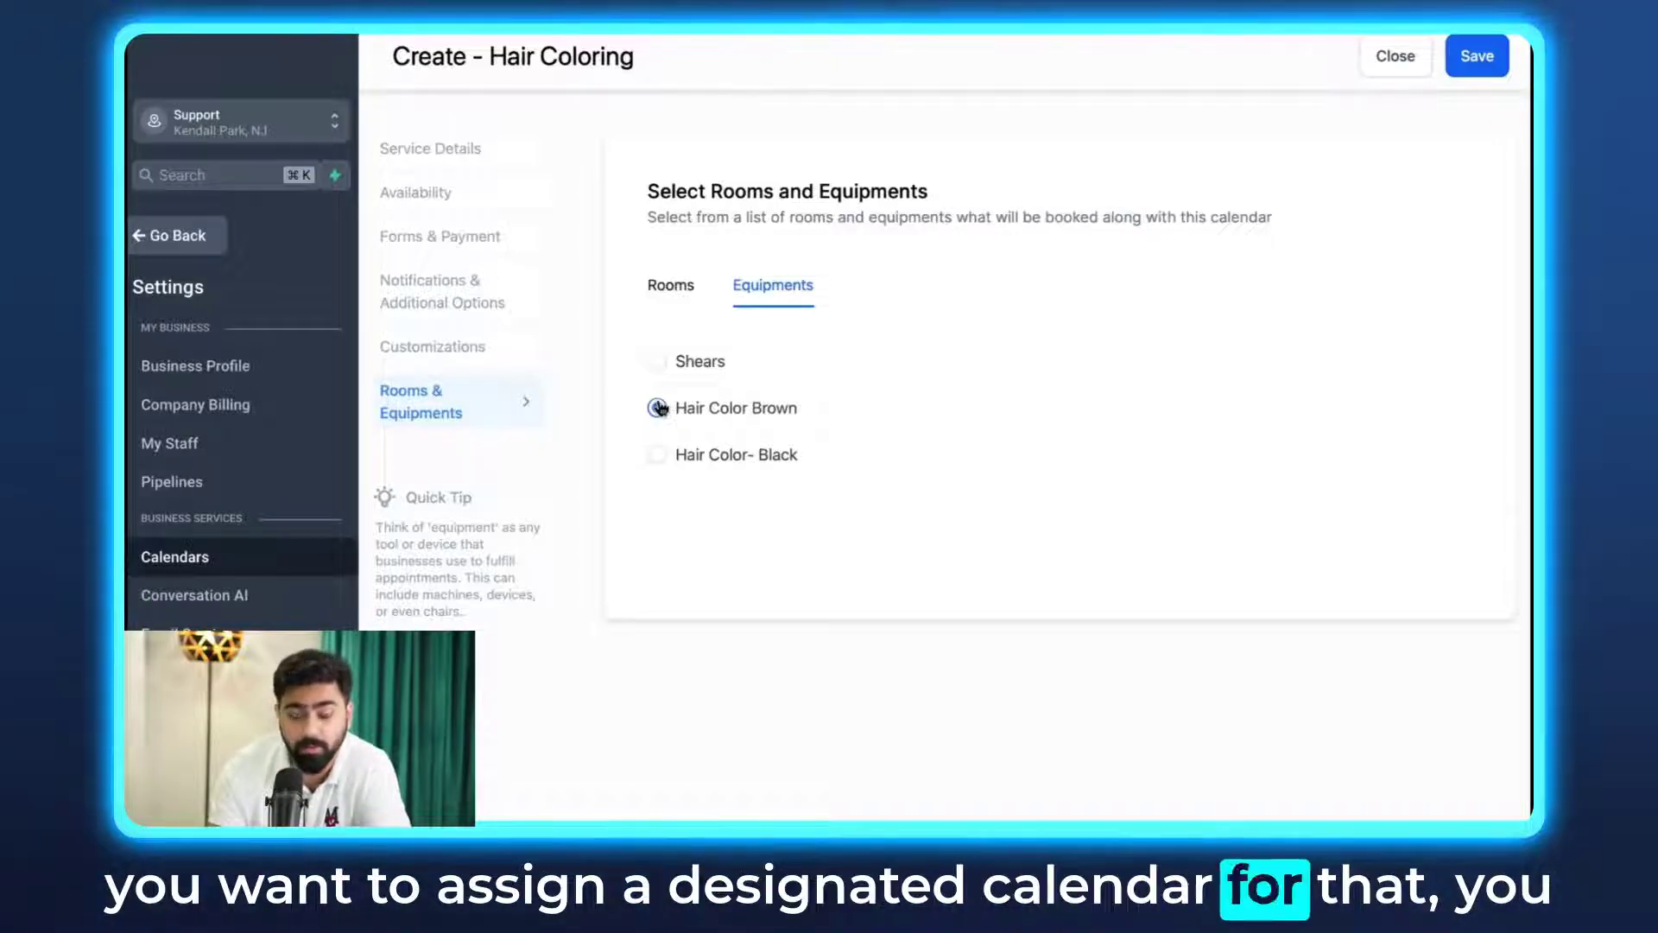
click(659, 455)
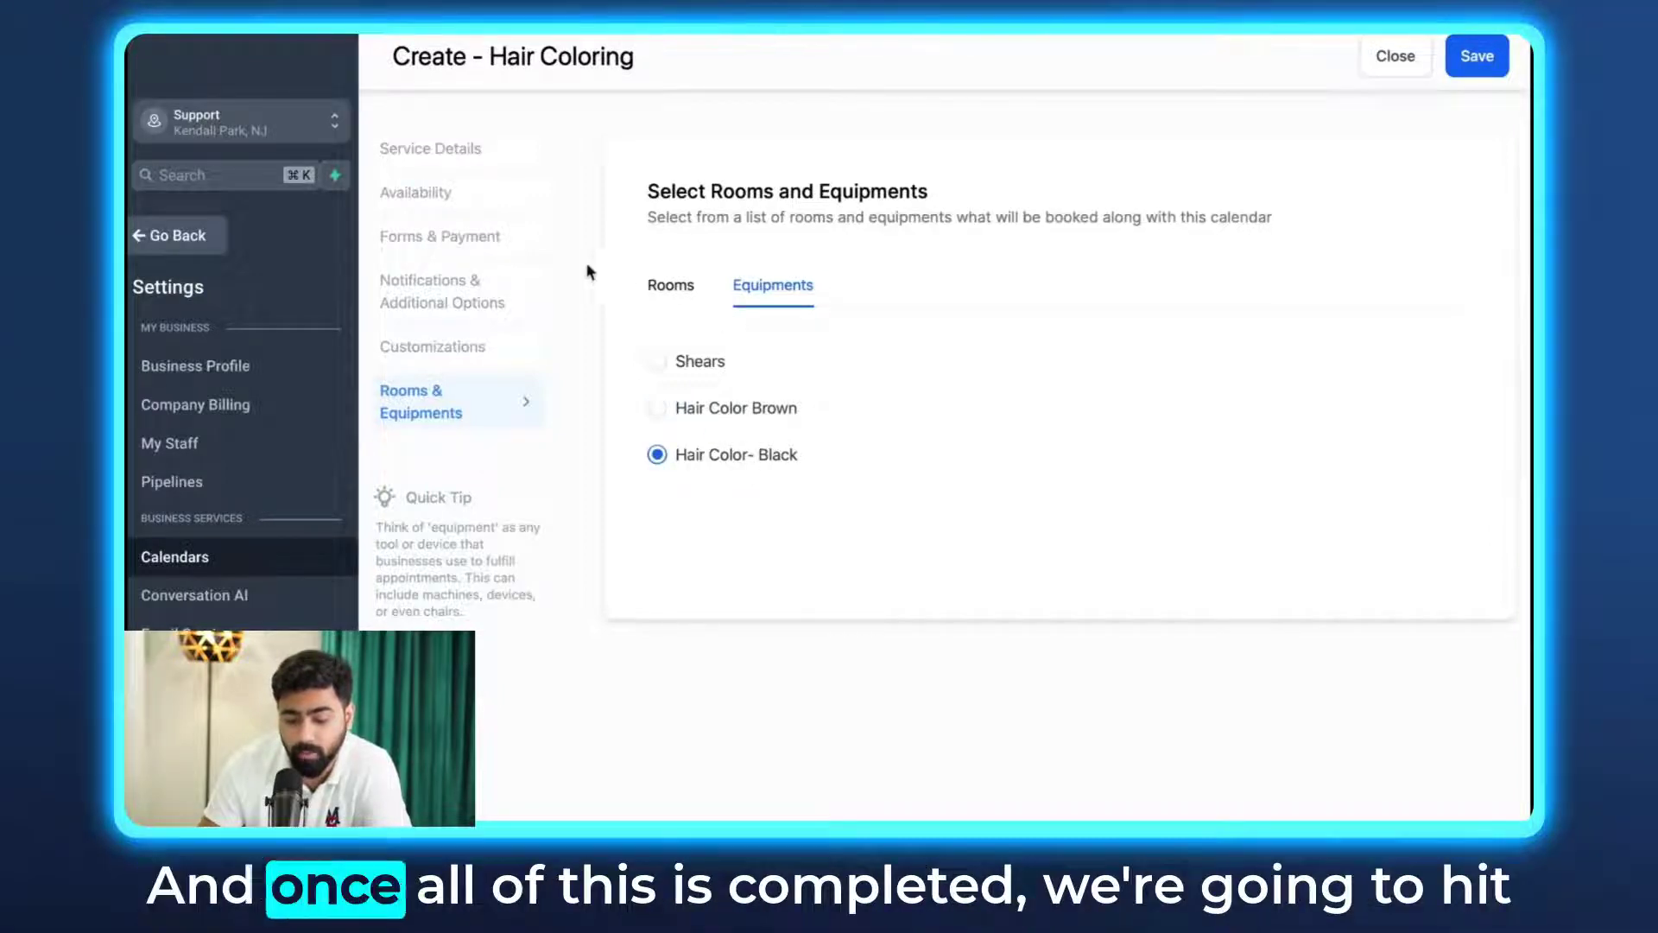
click(1481, 65)
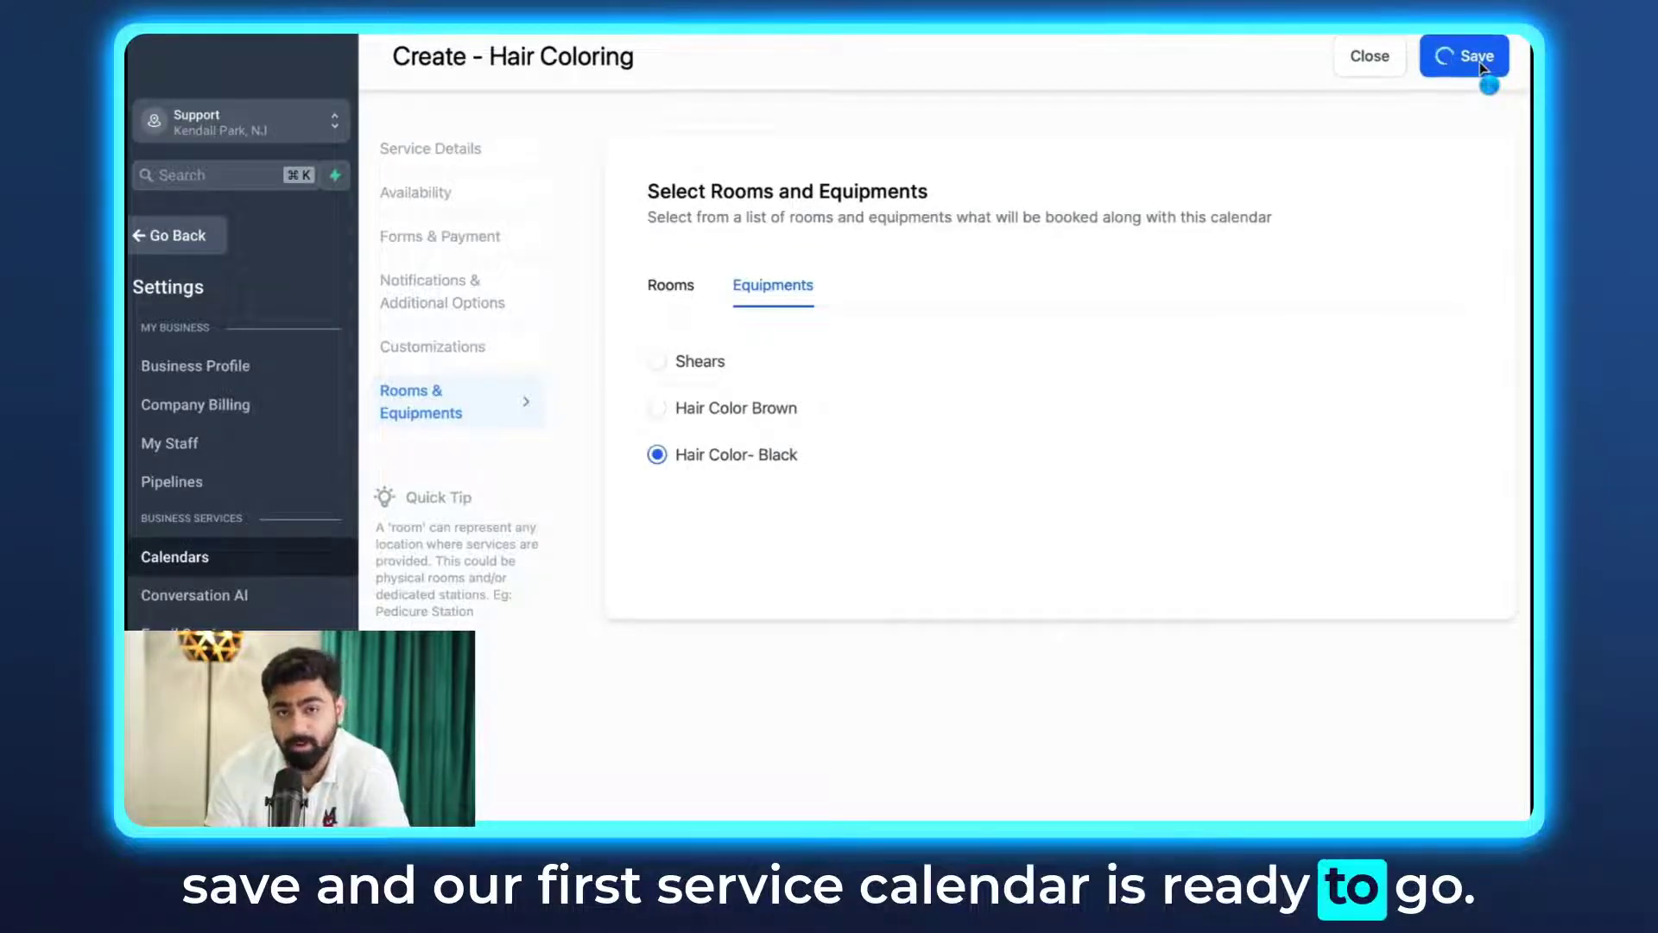
Step: Duplicate the Hair Coloring calendar as "Hair Trimming" with the description "Get a perfect haircut", in the Dave's Hair Salon group, and check its availability
click(1350, 496)
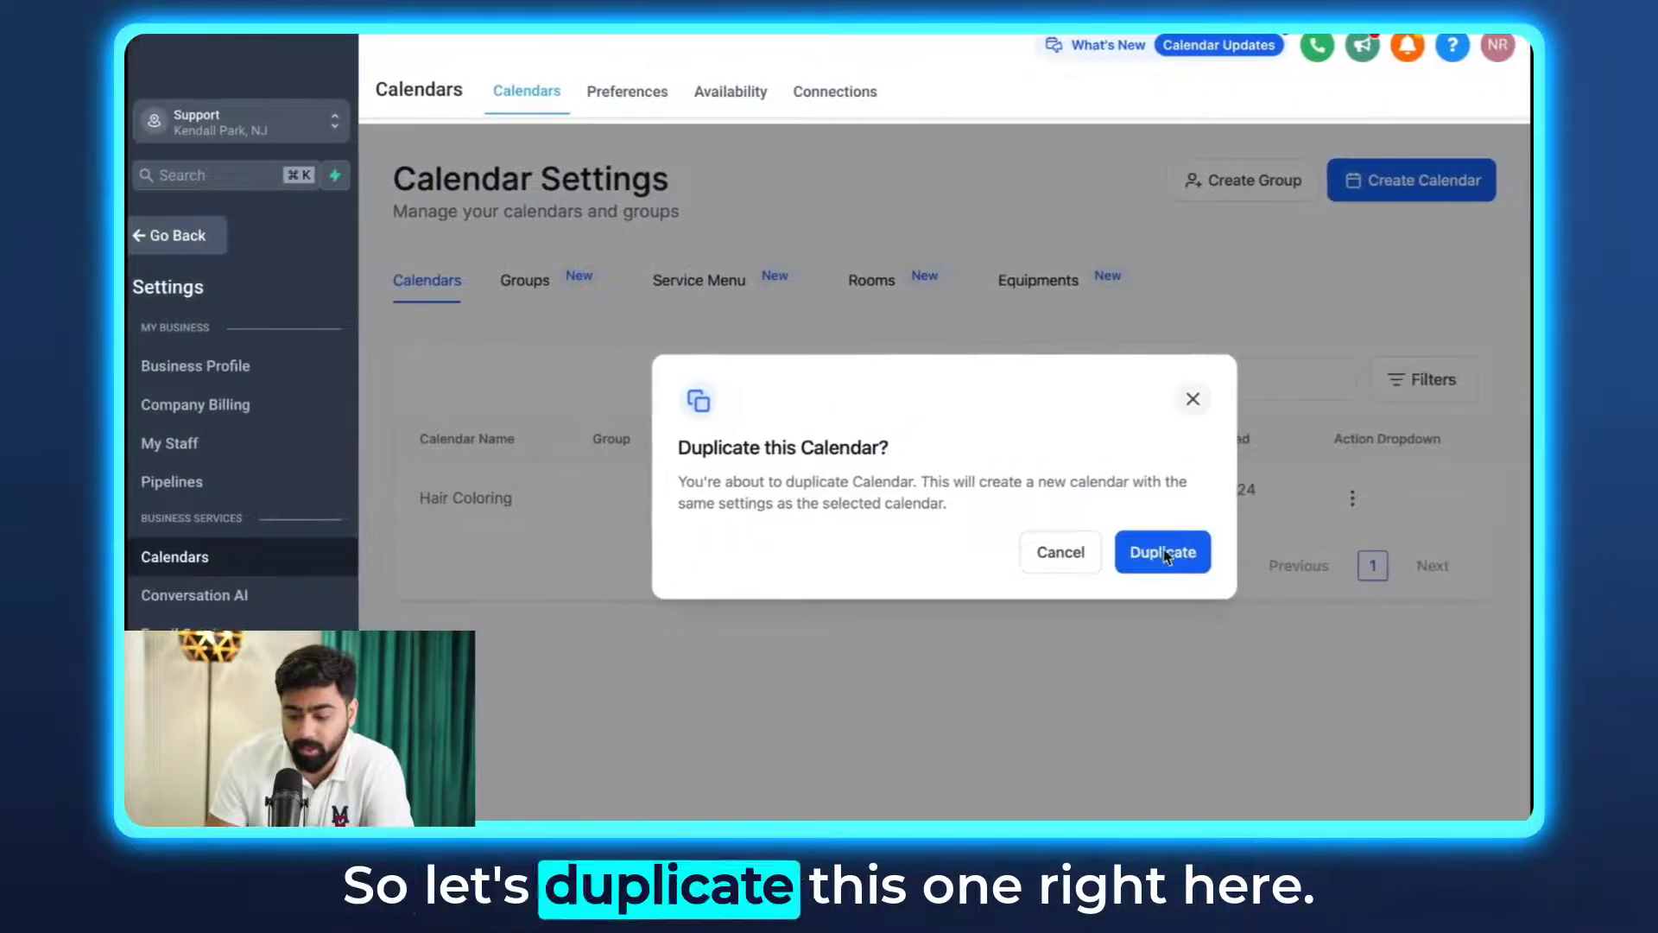
click(1163, 551)
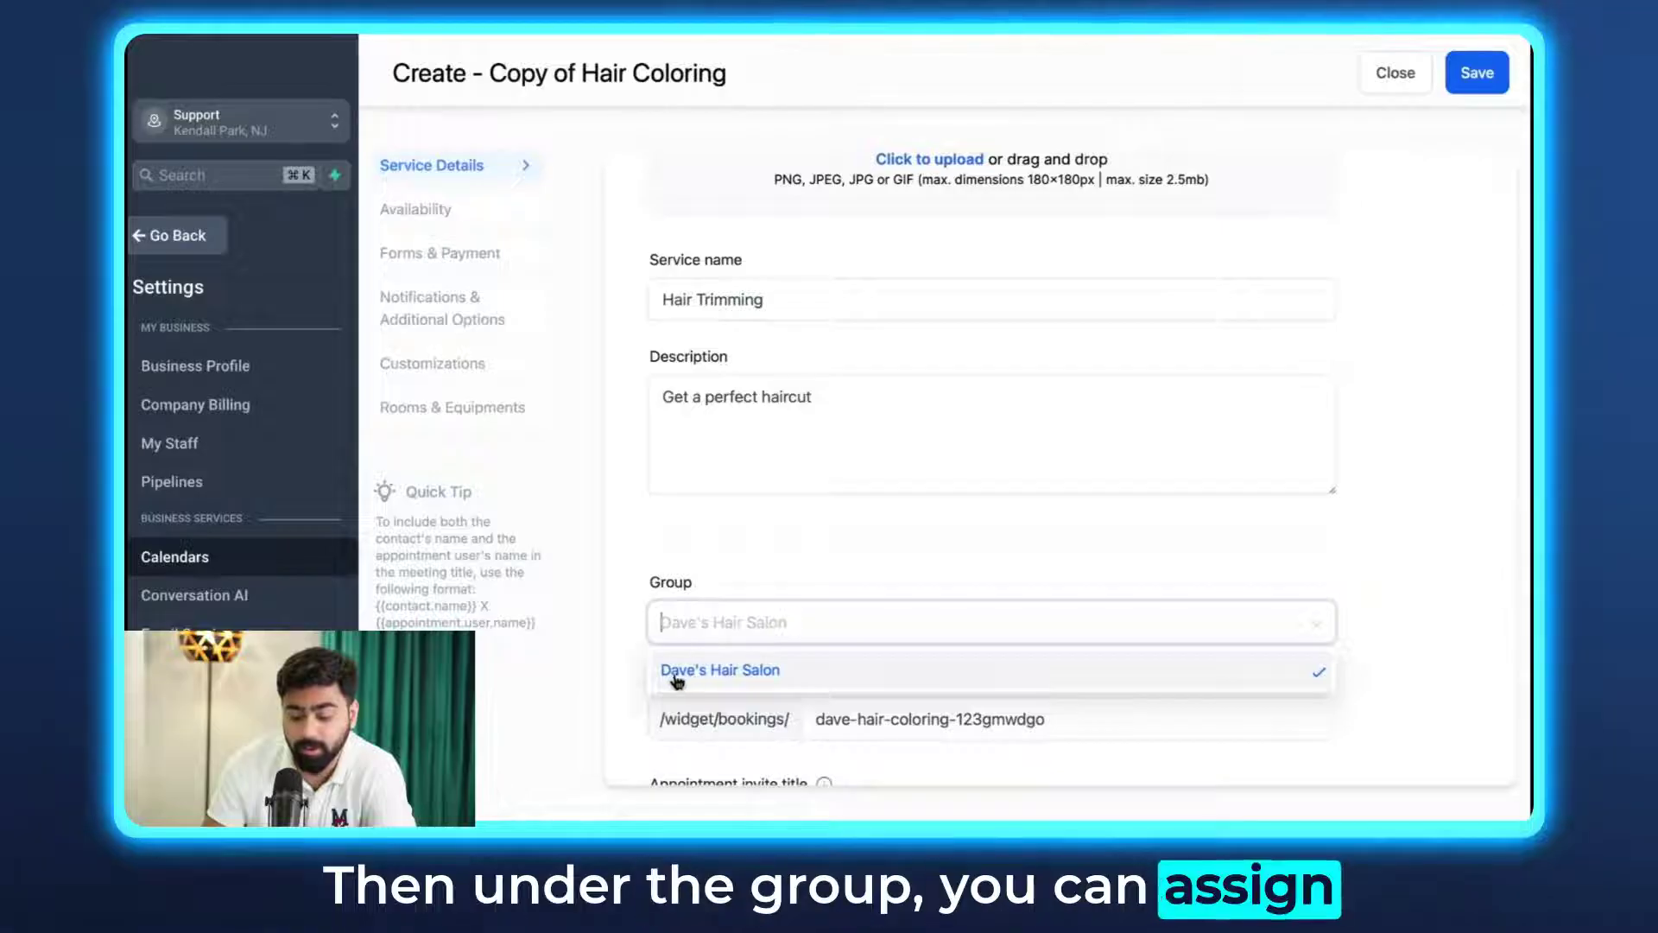
click(715, 682)
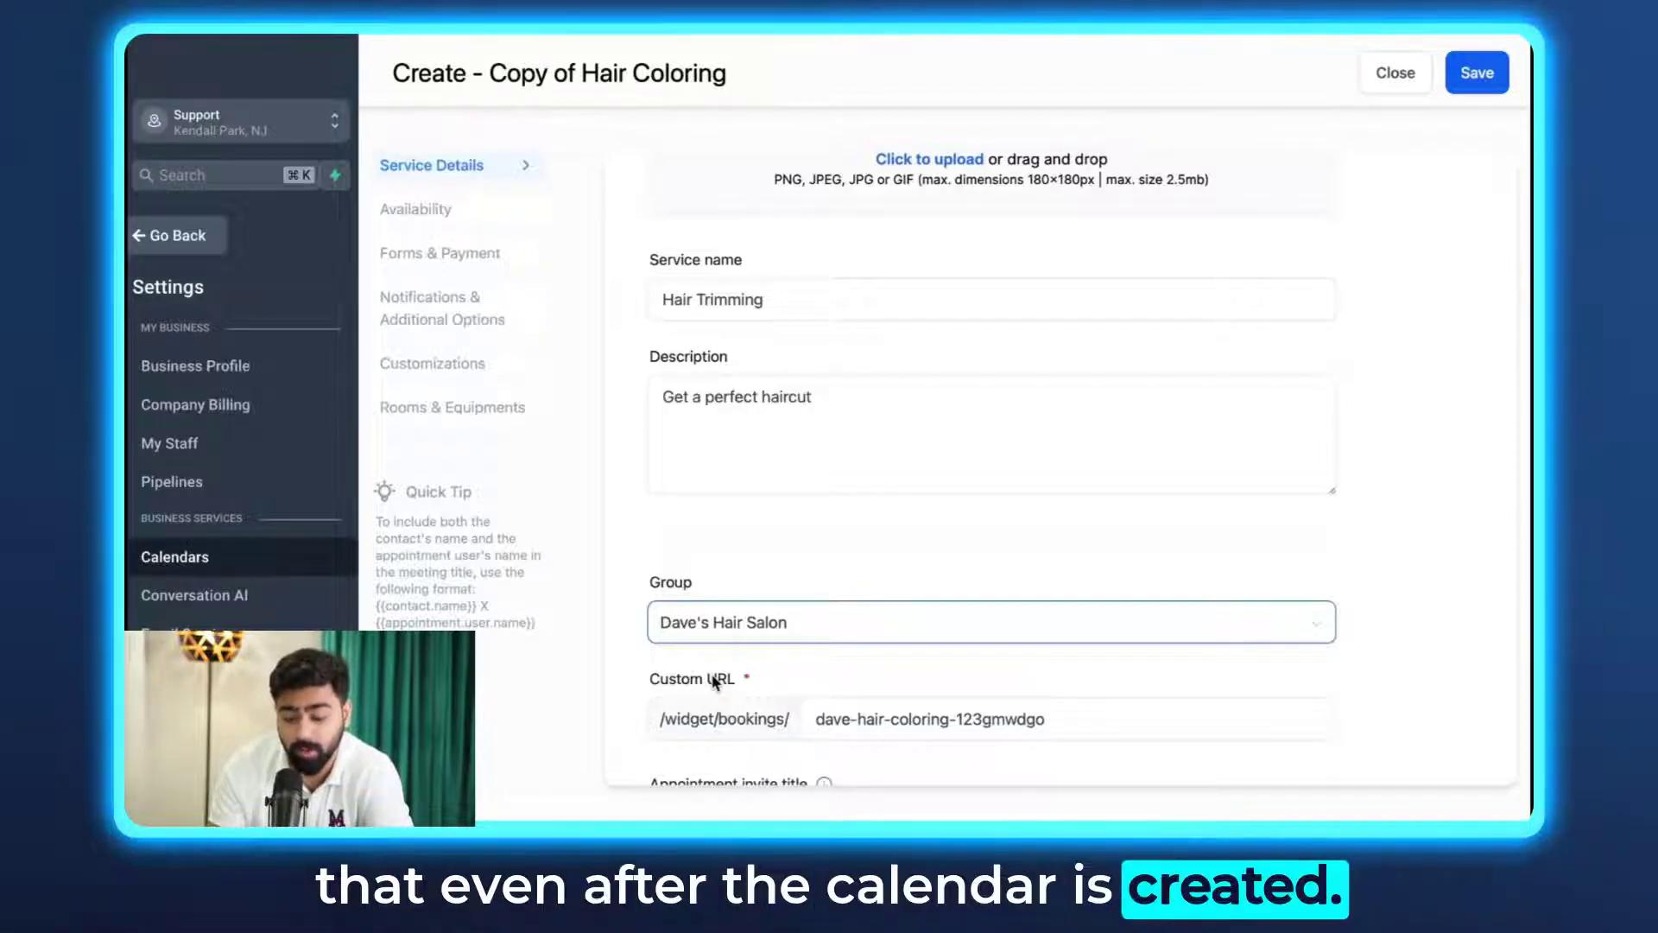
scroll(777, 488, down, 5)
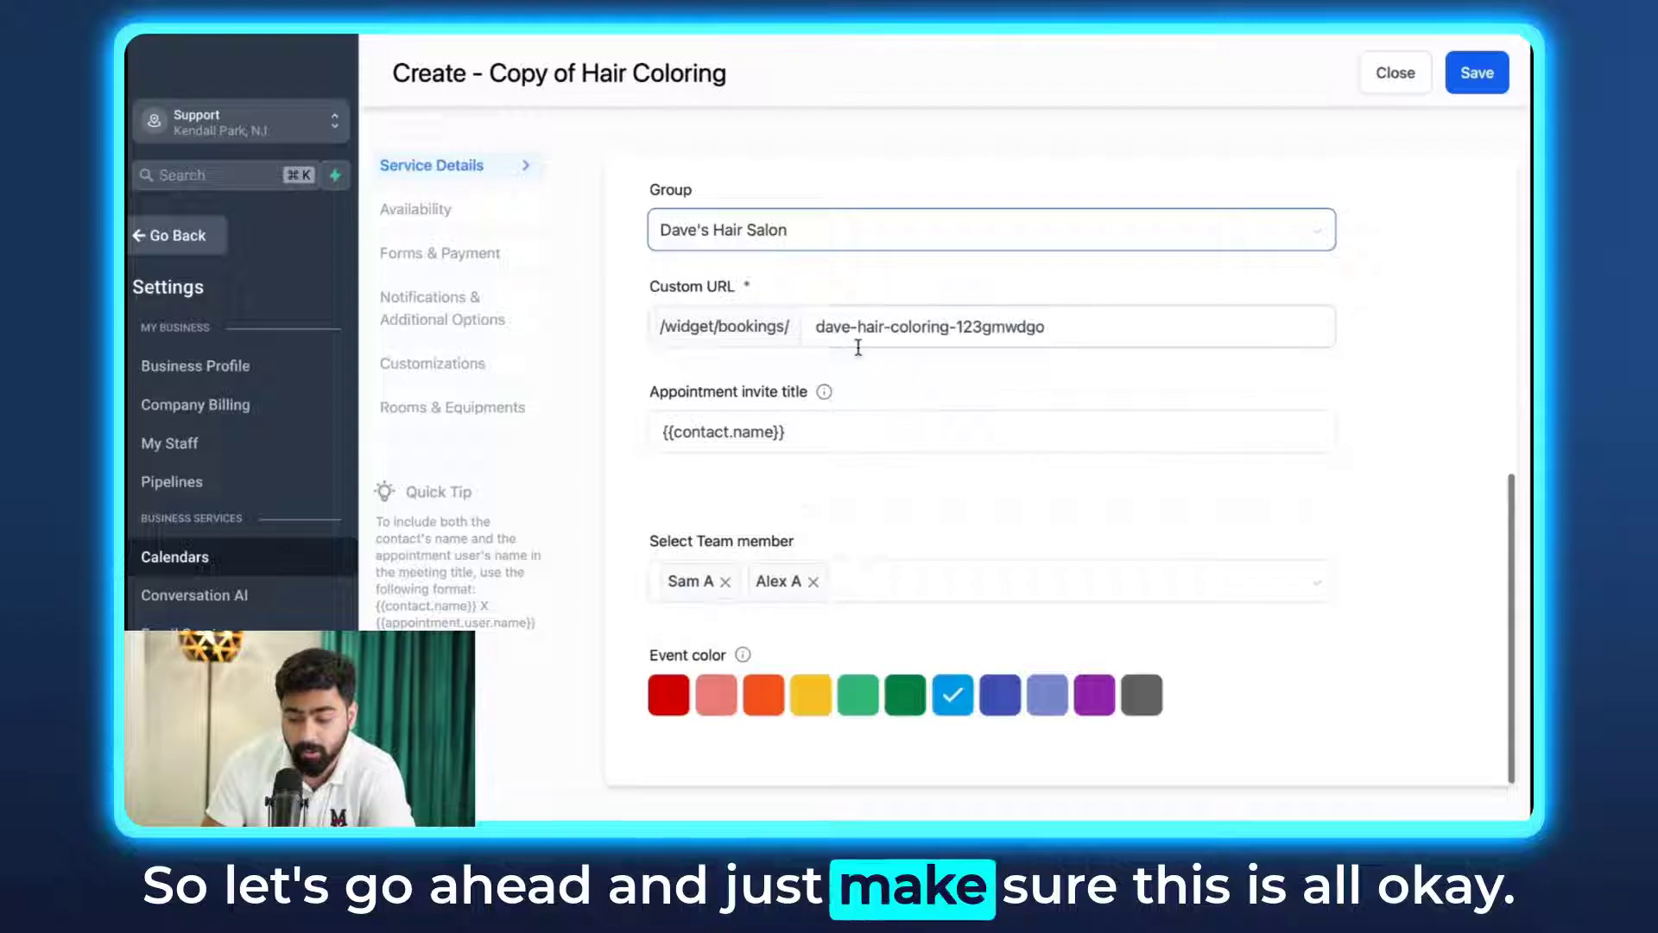
click(419, 209)
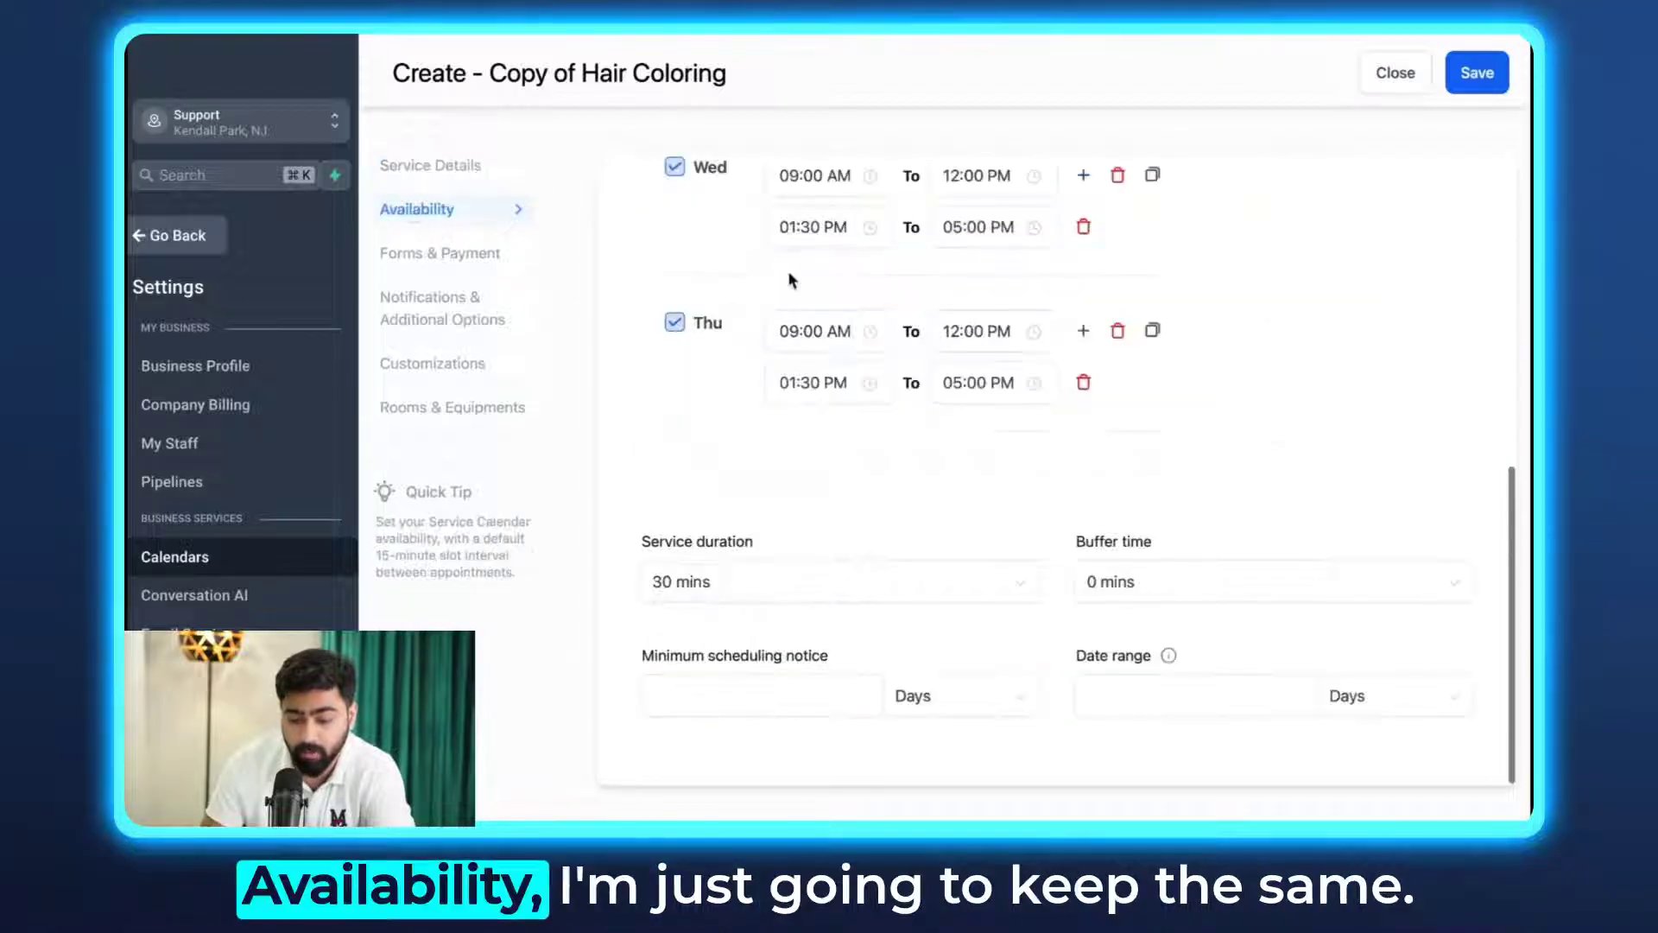
scroll(722, 266, up, 2)
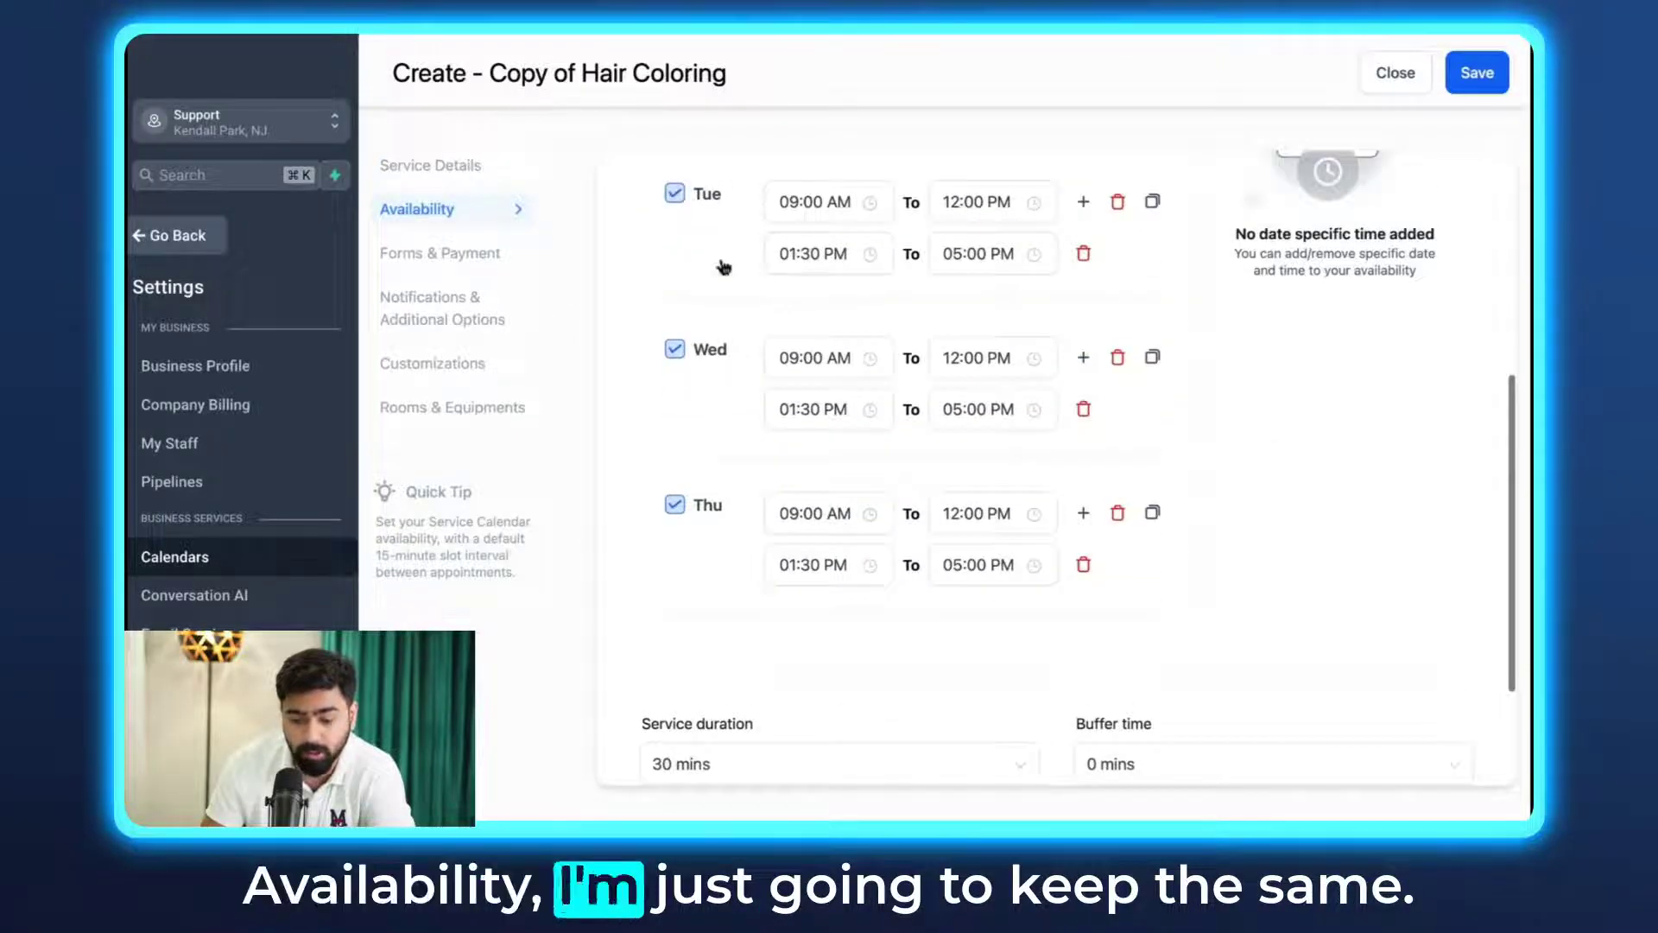
Step: Remove the copied service cover image and choose a new one for the Hair Trimming service
click(431, 370)
scroll(685, 382, up, 5)
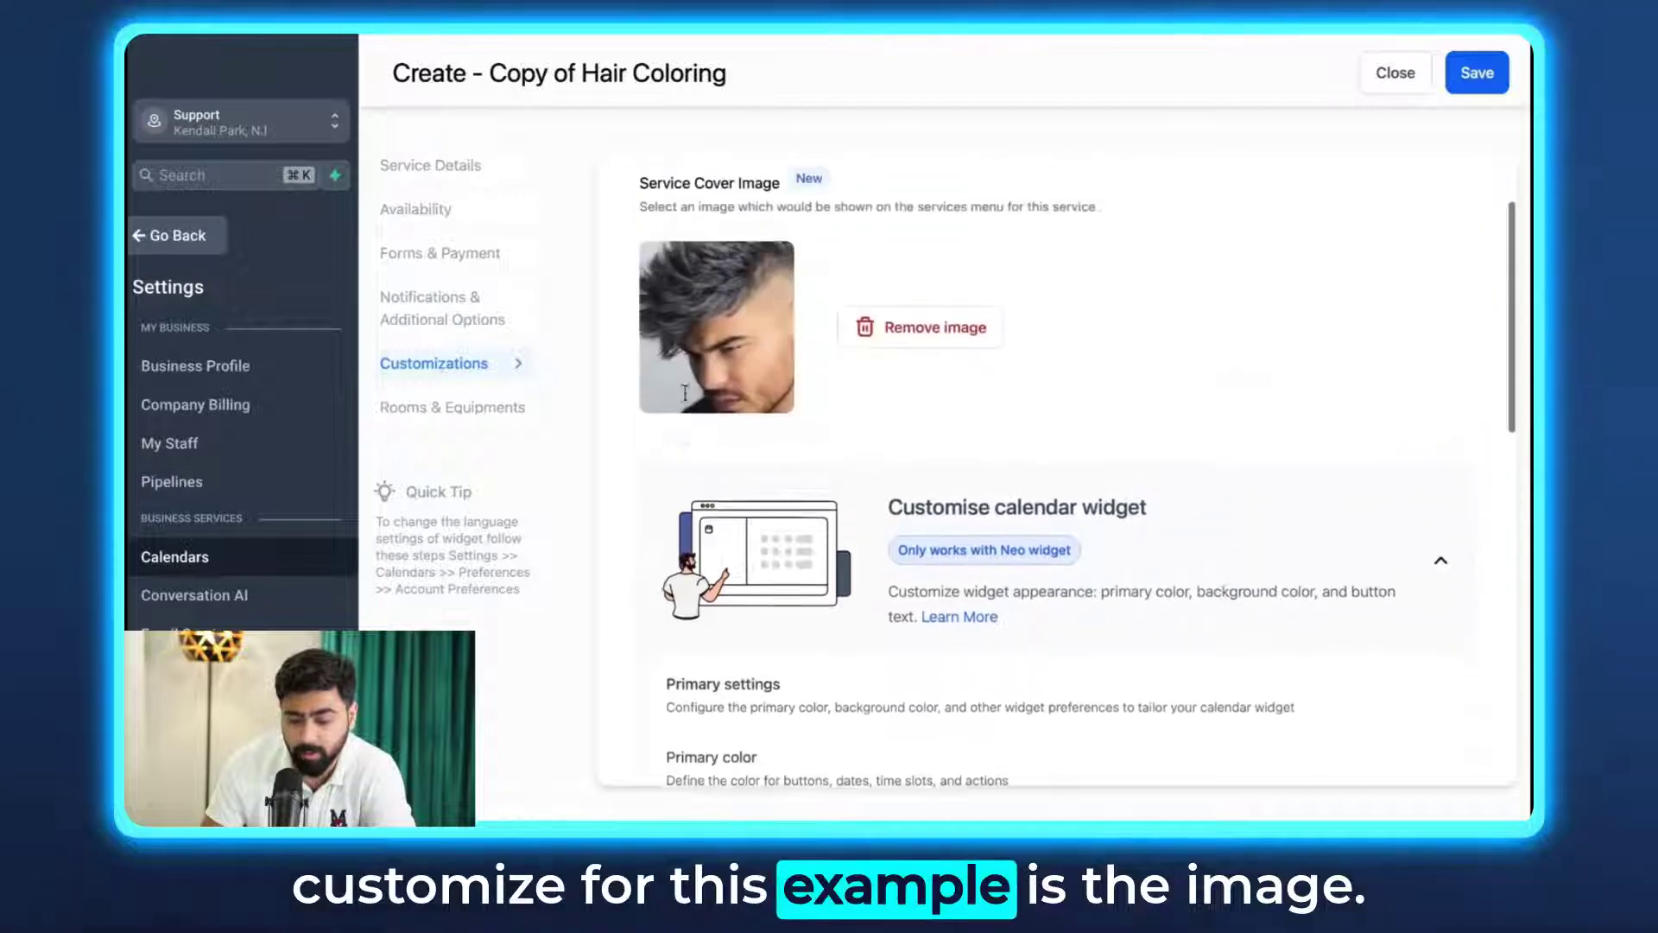
click(924, 429)
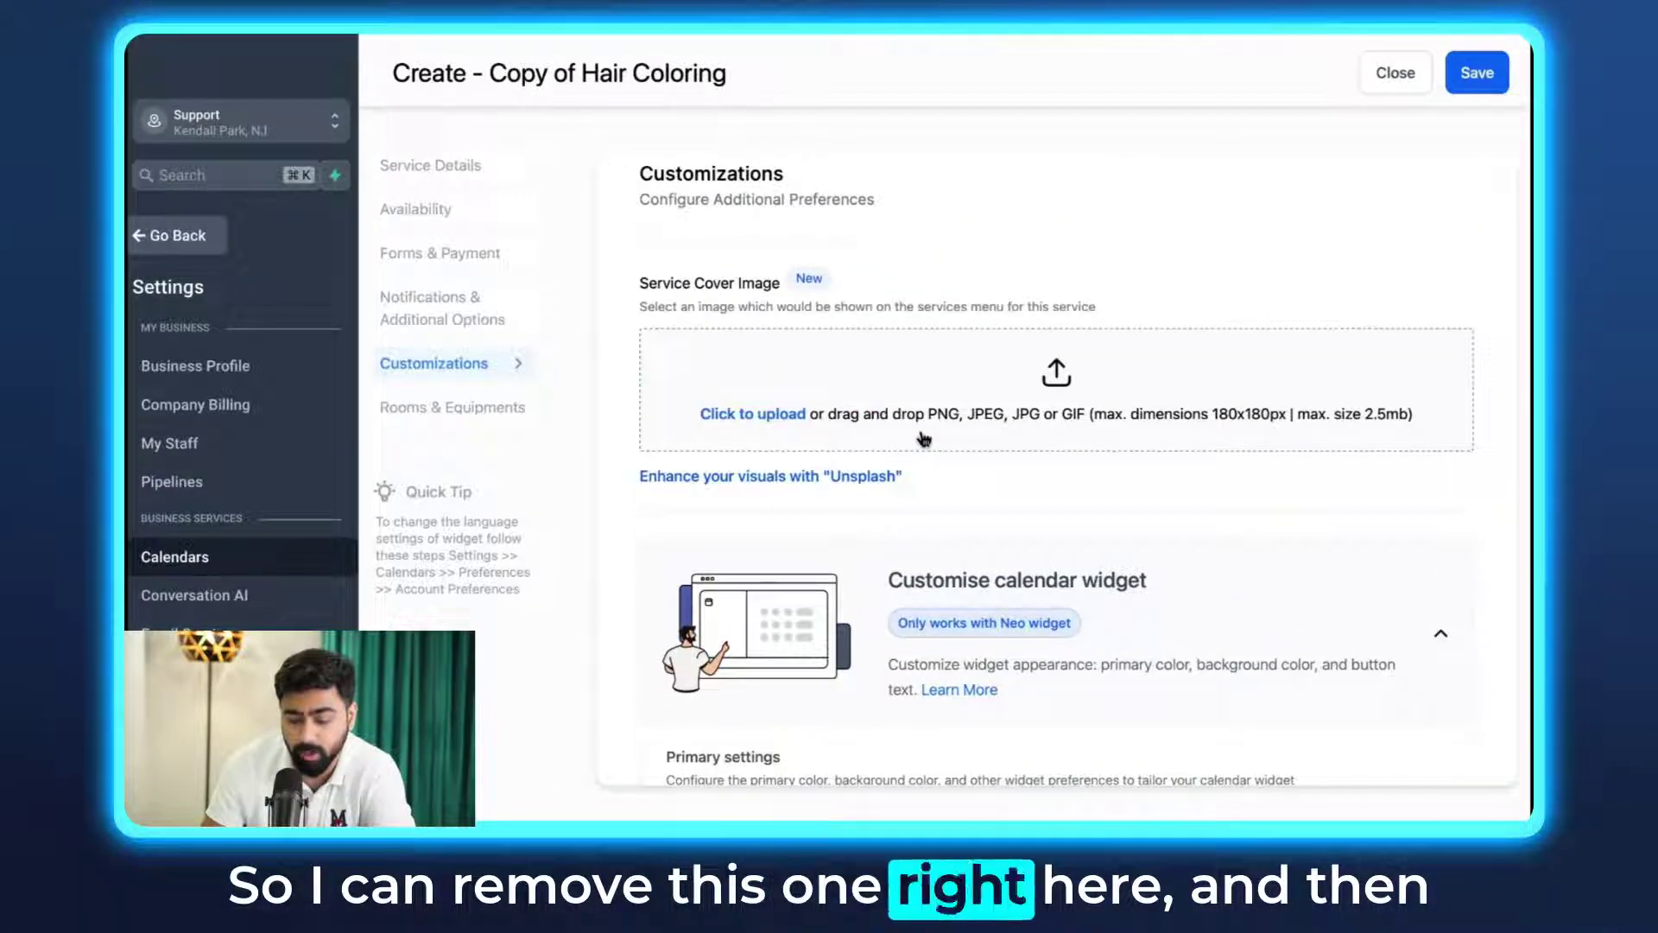
click(834, 436)
double_click(647, 311)
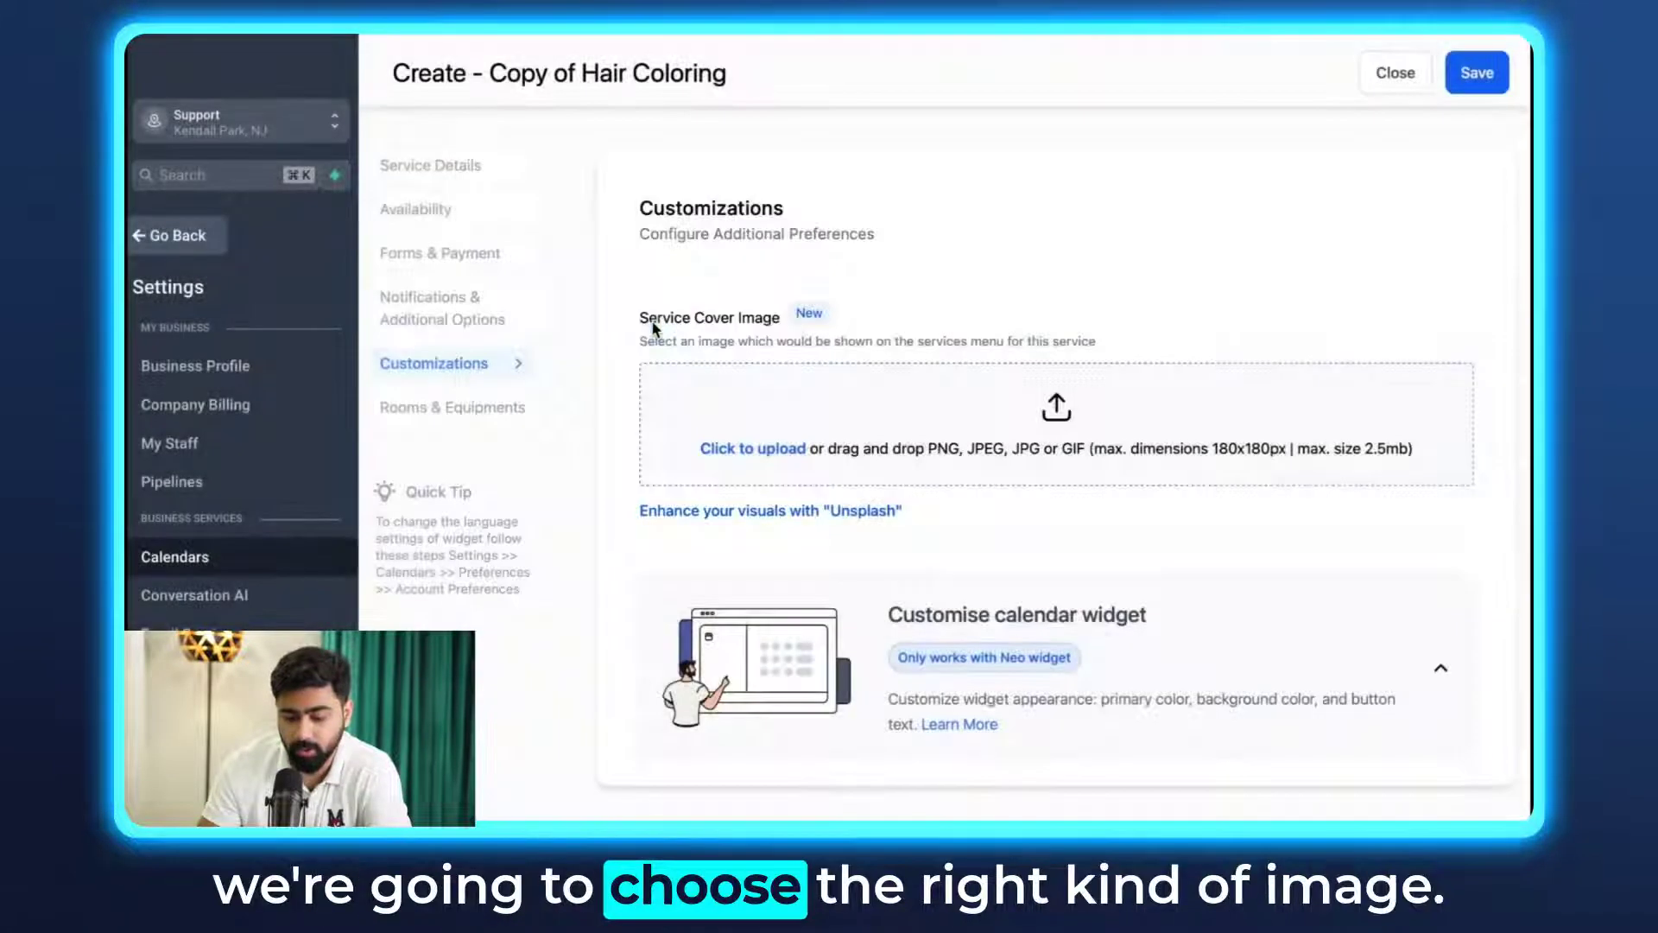
scroll(775, 372, down, 1)
Step: Choose Shears as the equipment for the Hair Trimming service and save the calendar
click(417, 416)
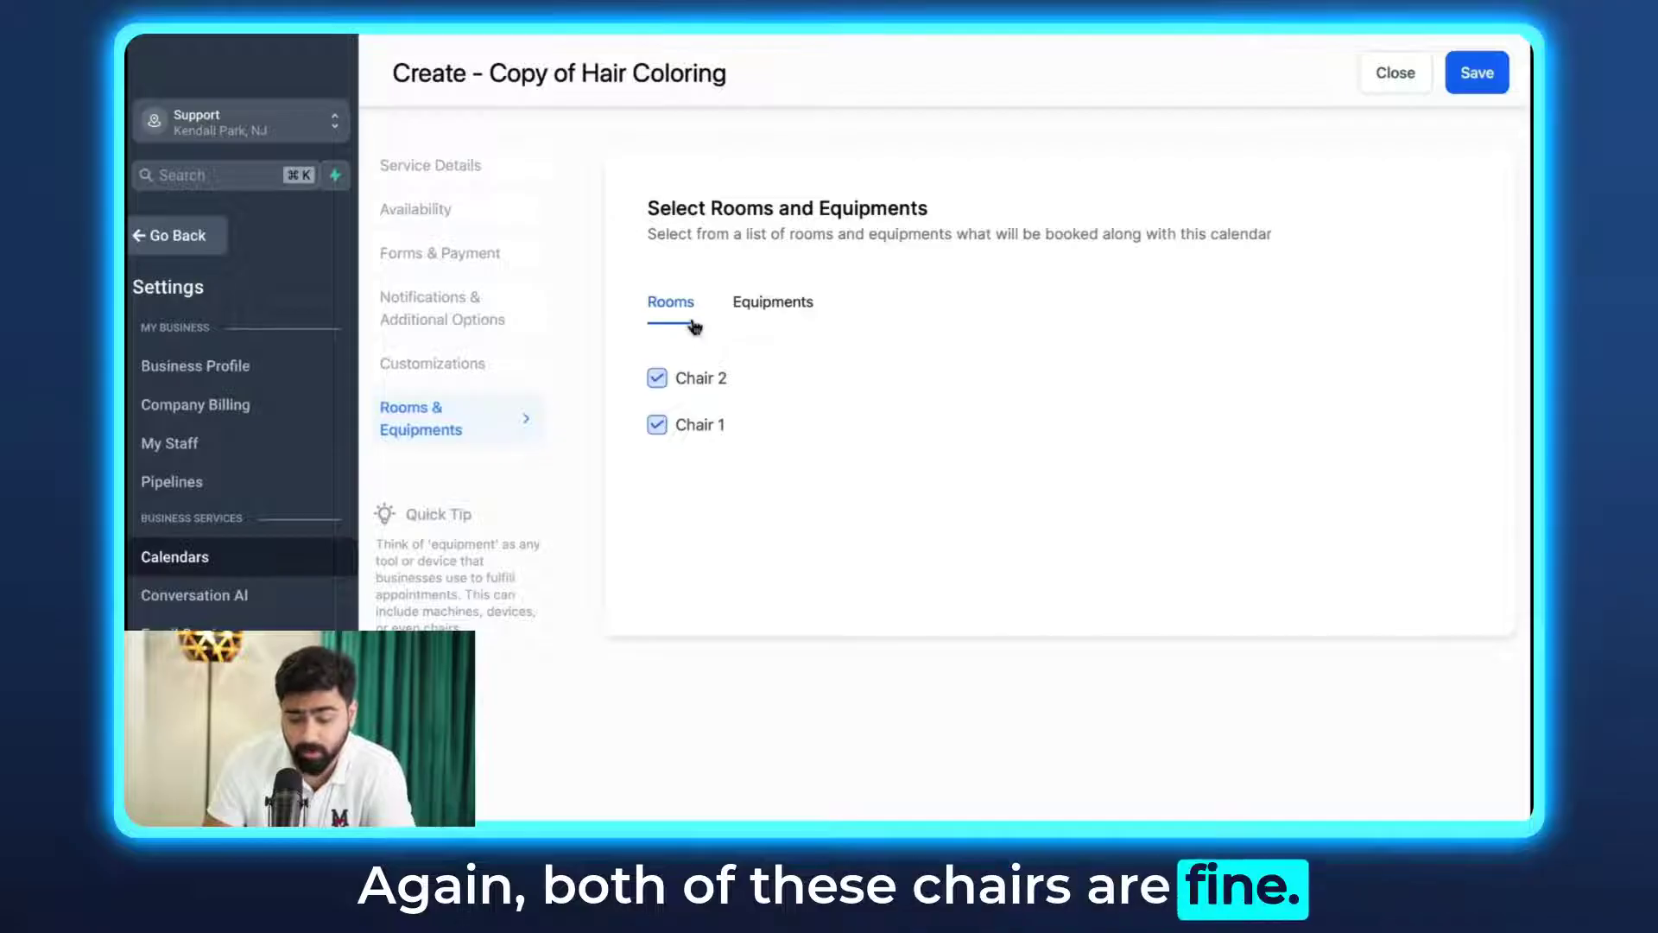
click(745, 307)
click(658, 380)
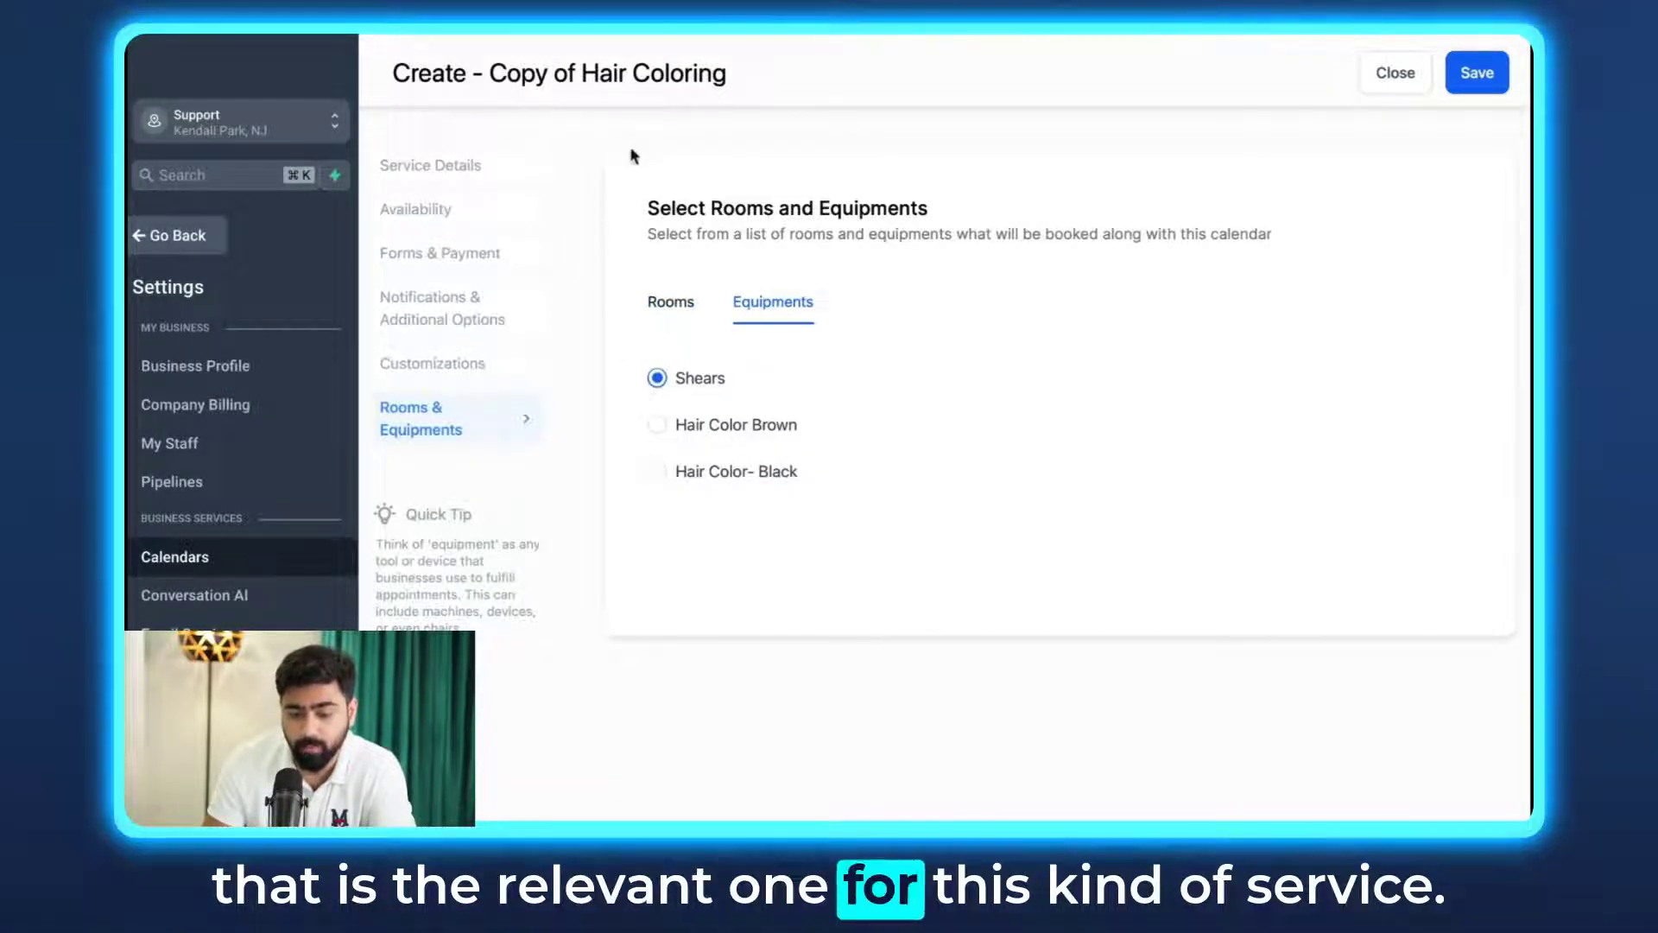
click(1483, 76)
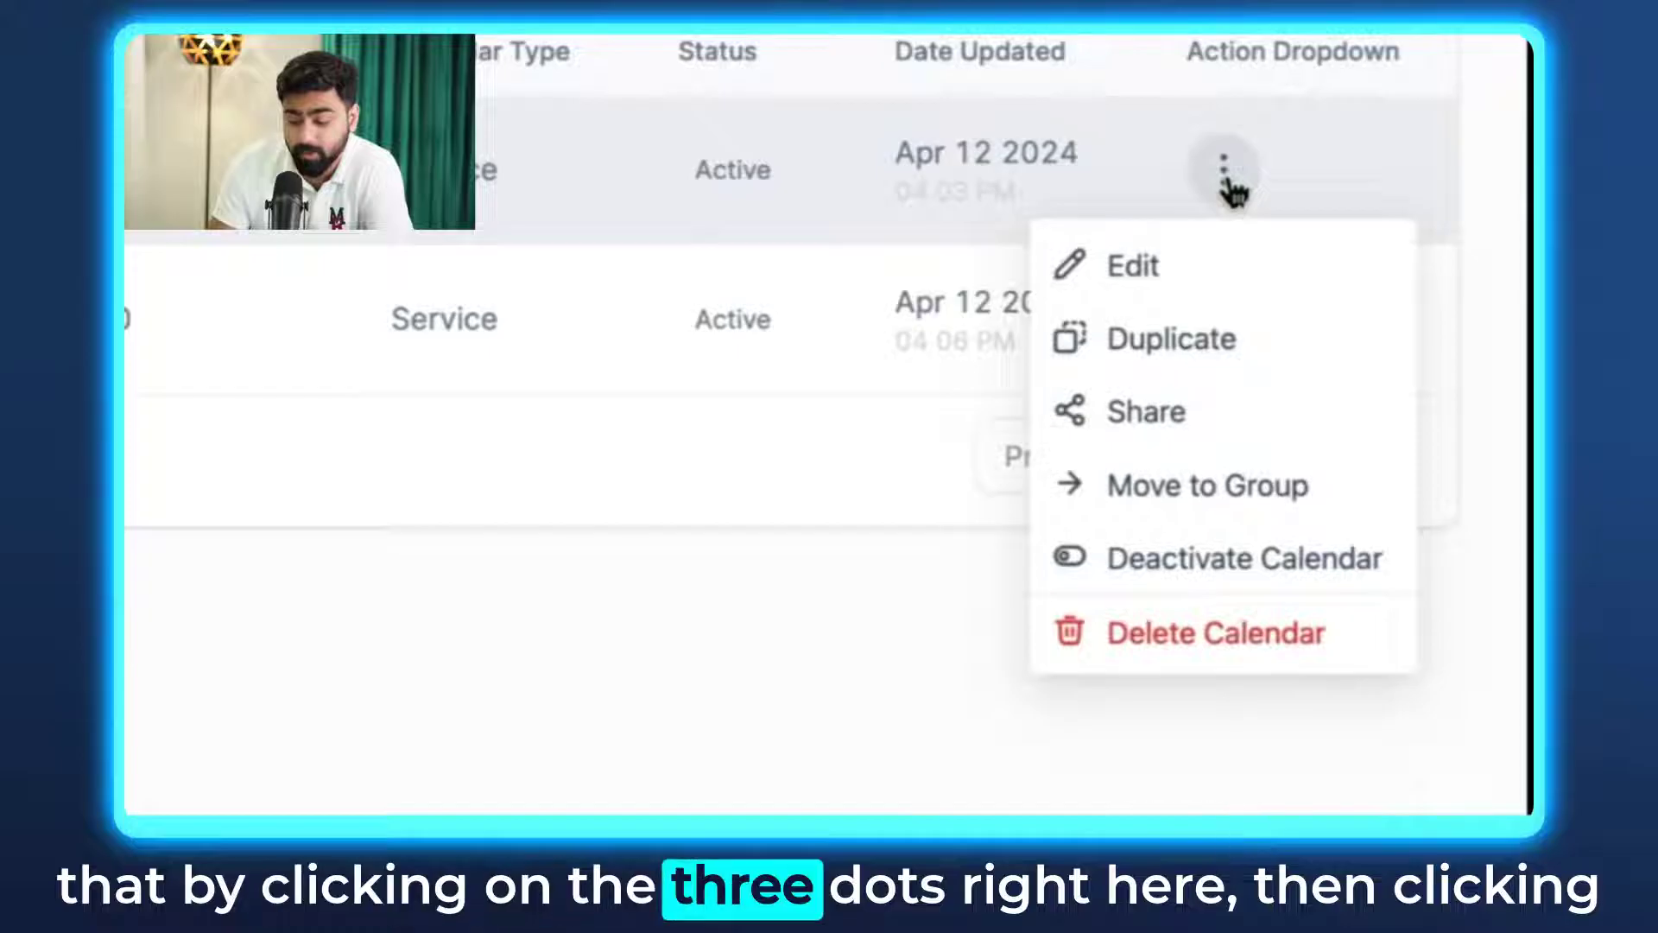
Step: Move the Hair Coloring calendar to the Dave's Hair Salon group, accepting that its legacy link stops working
click(1186, 489)
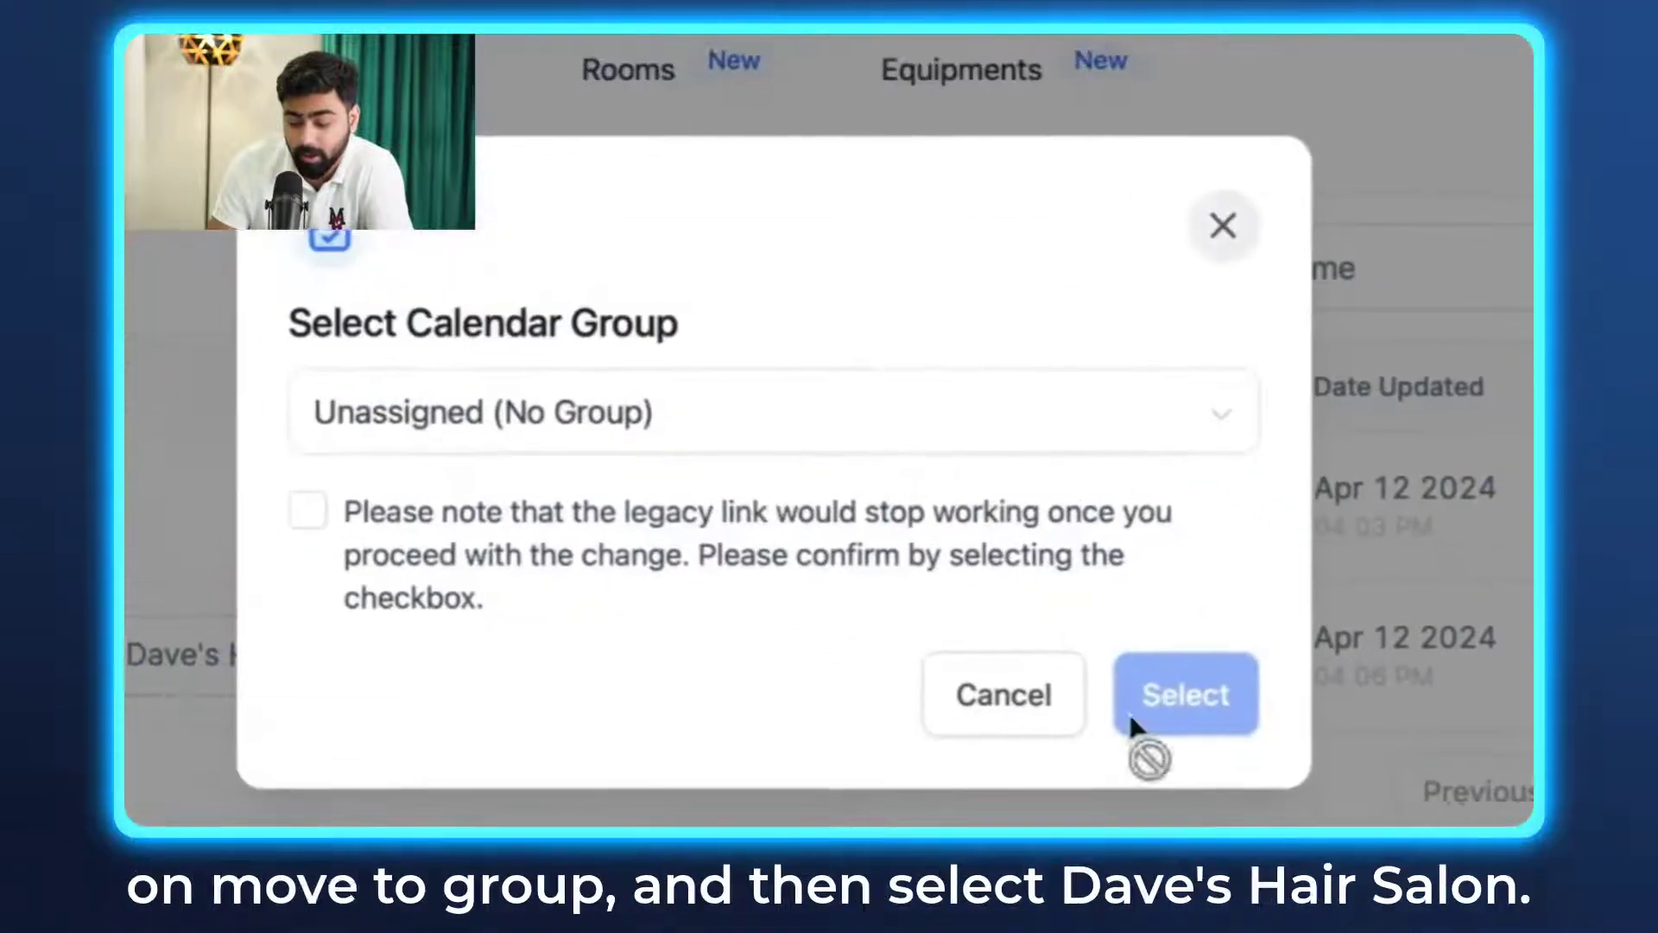
click(576, 422)
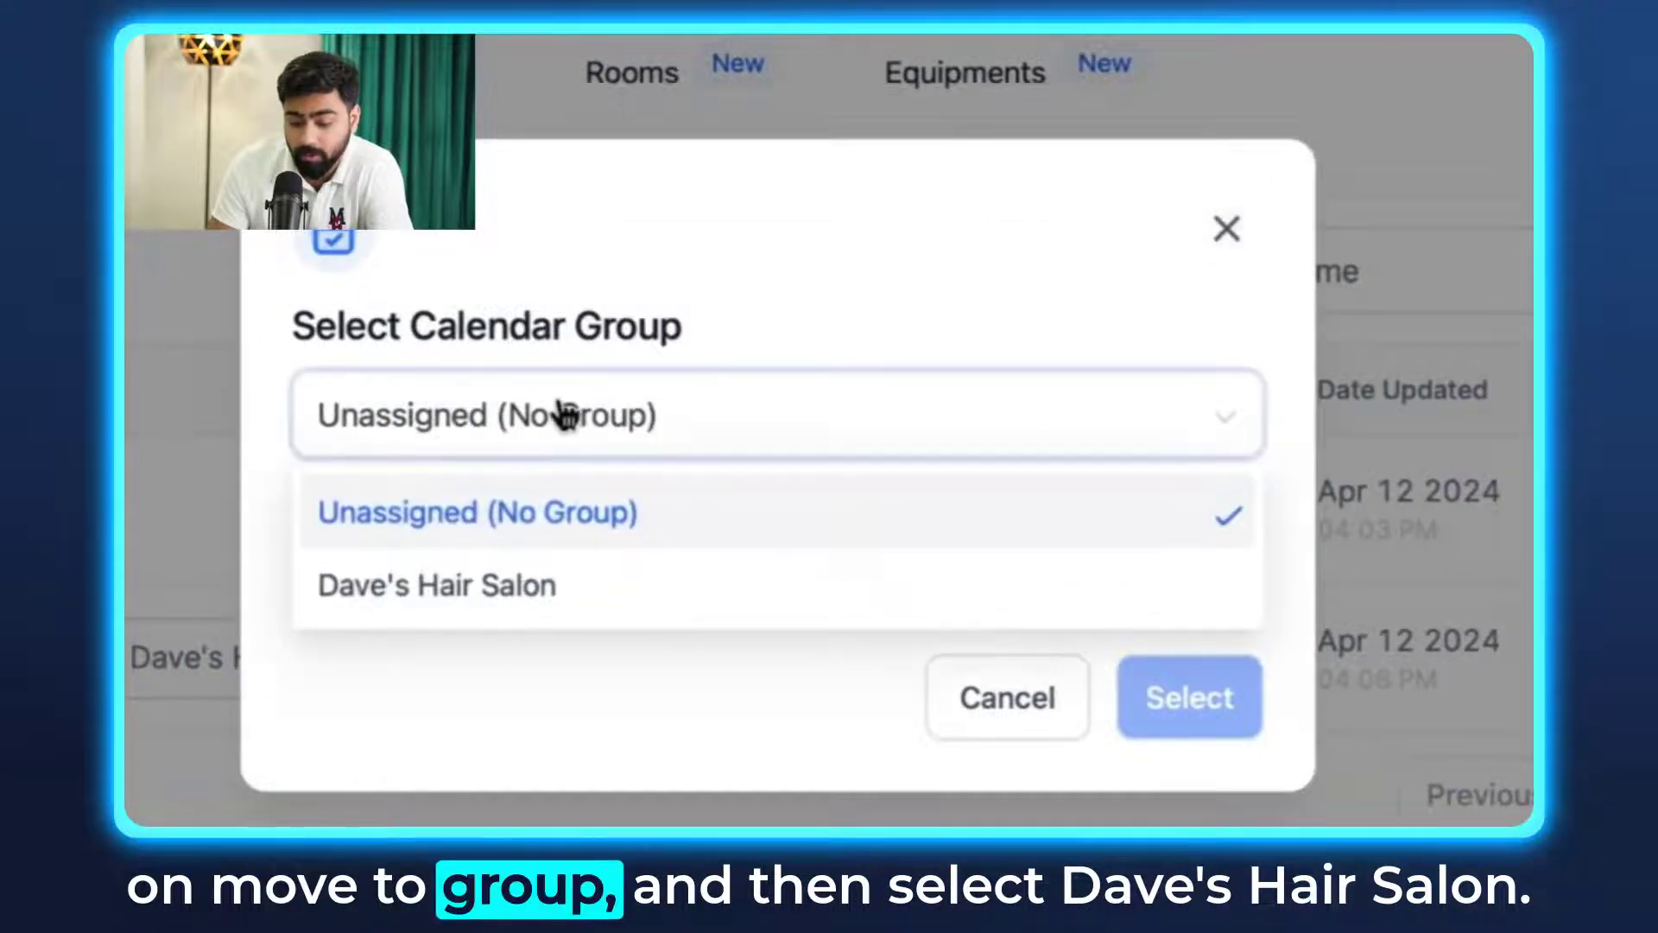
click(396, 607)
click(350, 534)
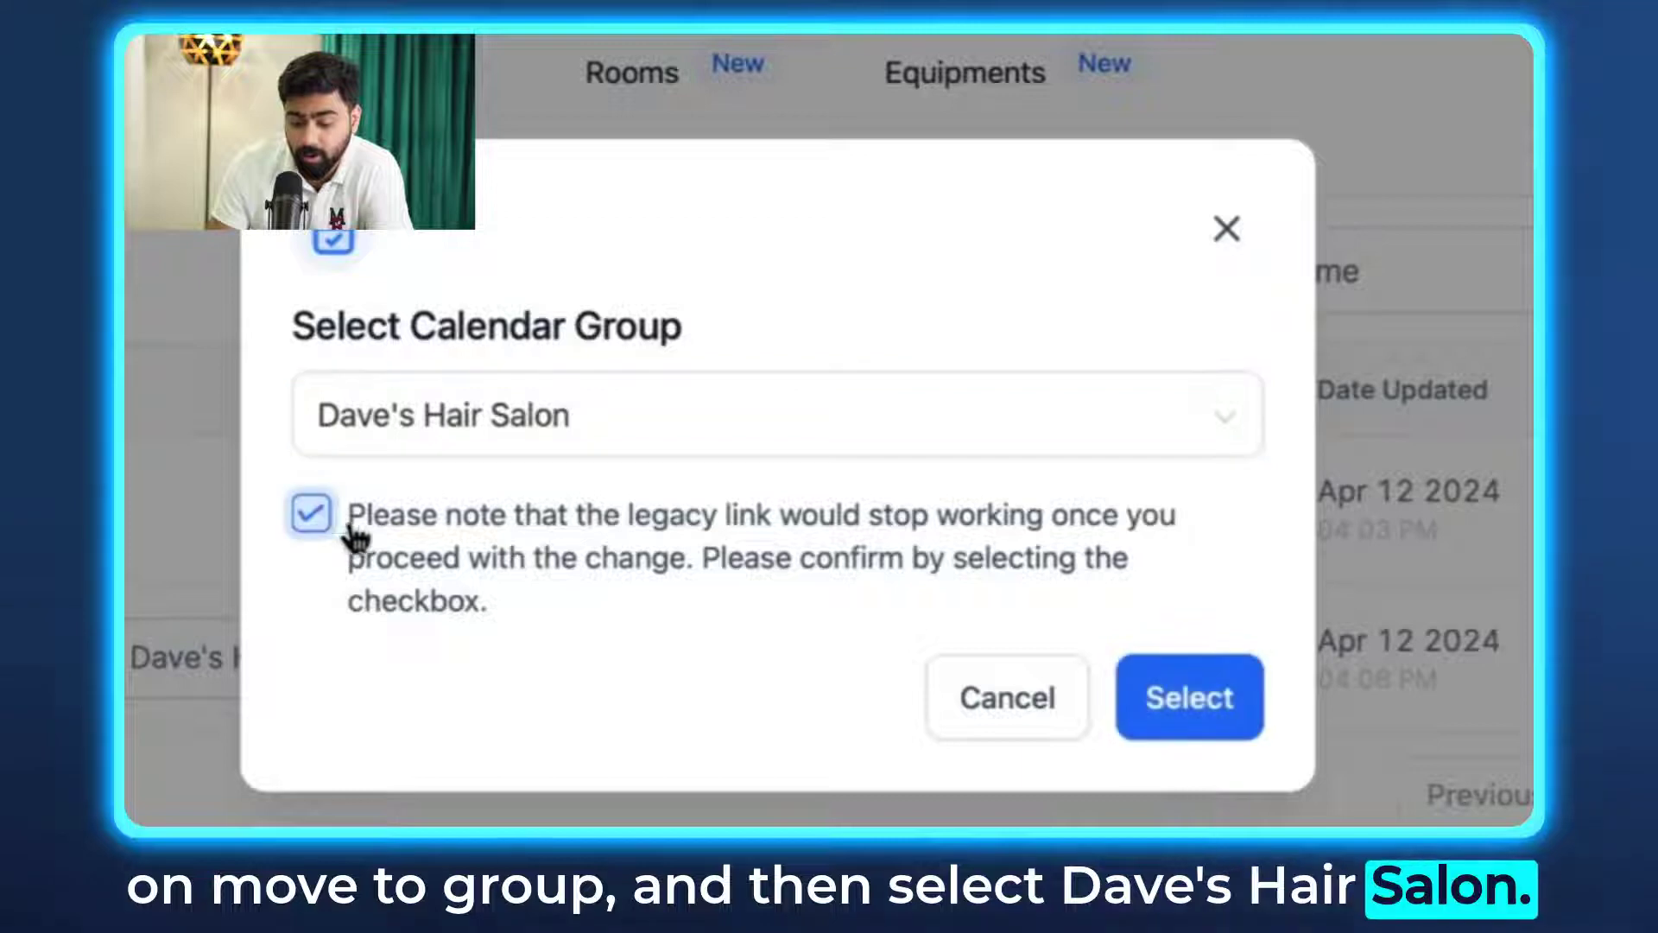
click(1205, 702)
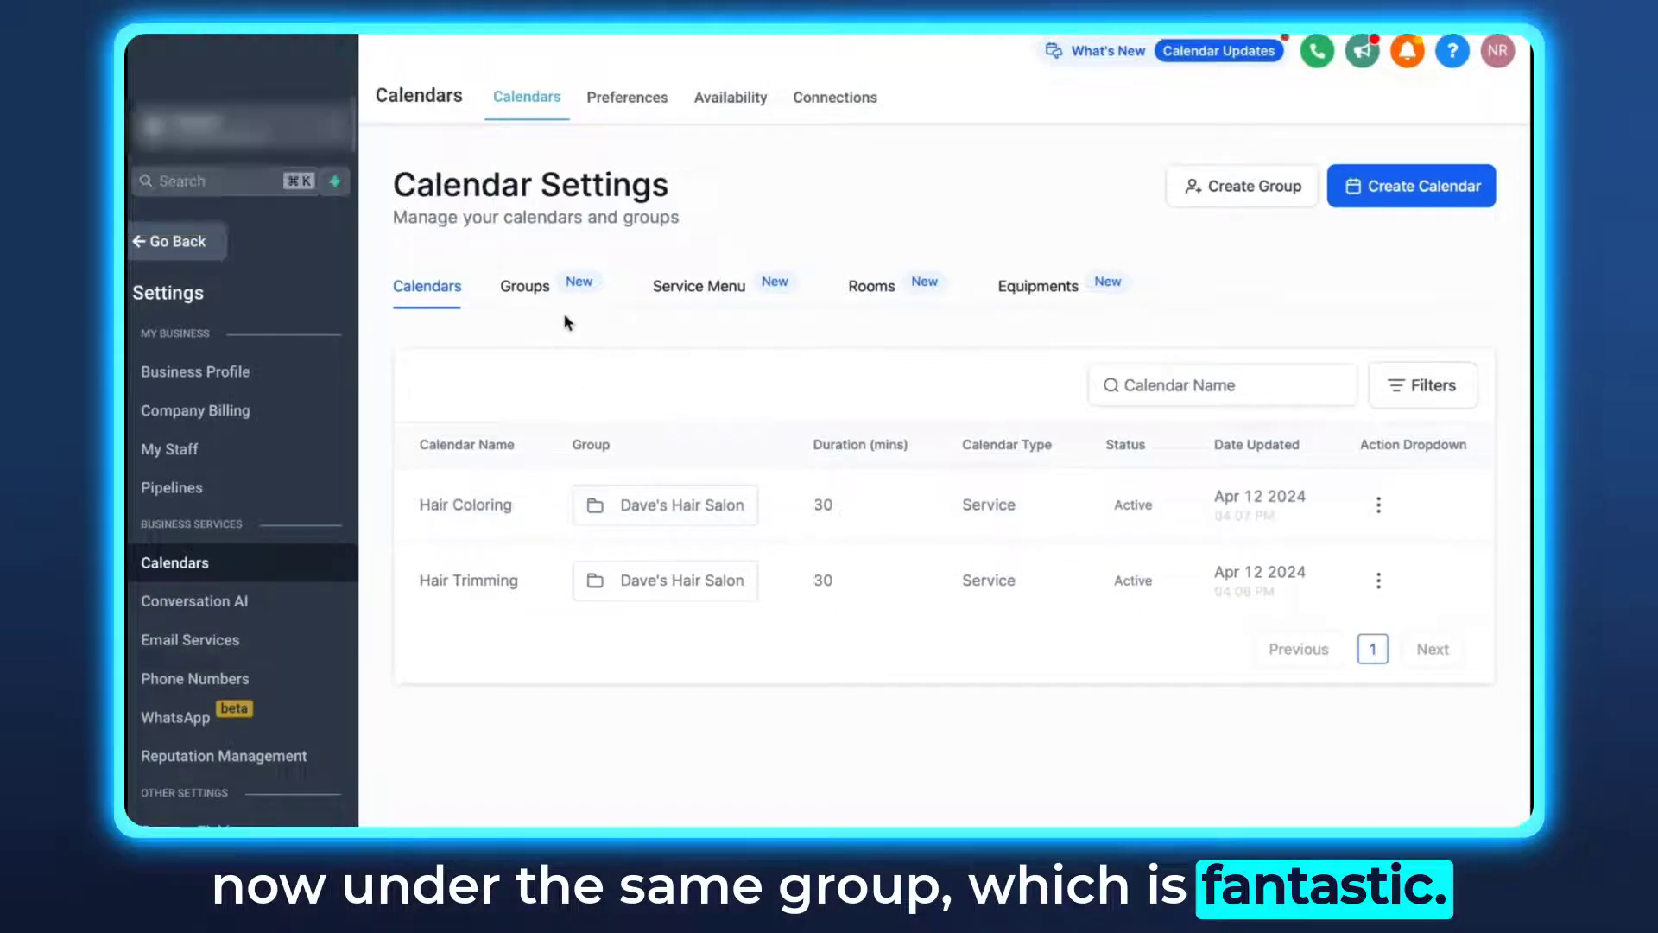
Step: Open the booking page of the Dave's Hair Salon group and check the Hair Trimming time slots for each staff member
click(527, 287)
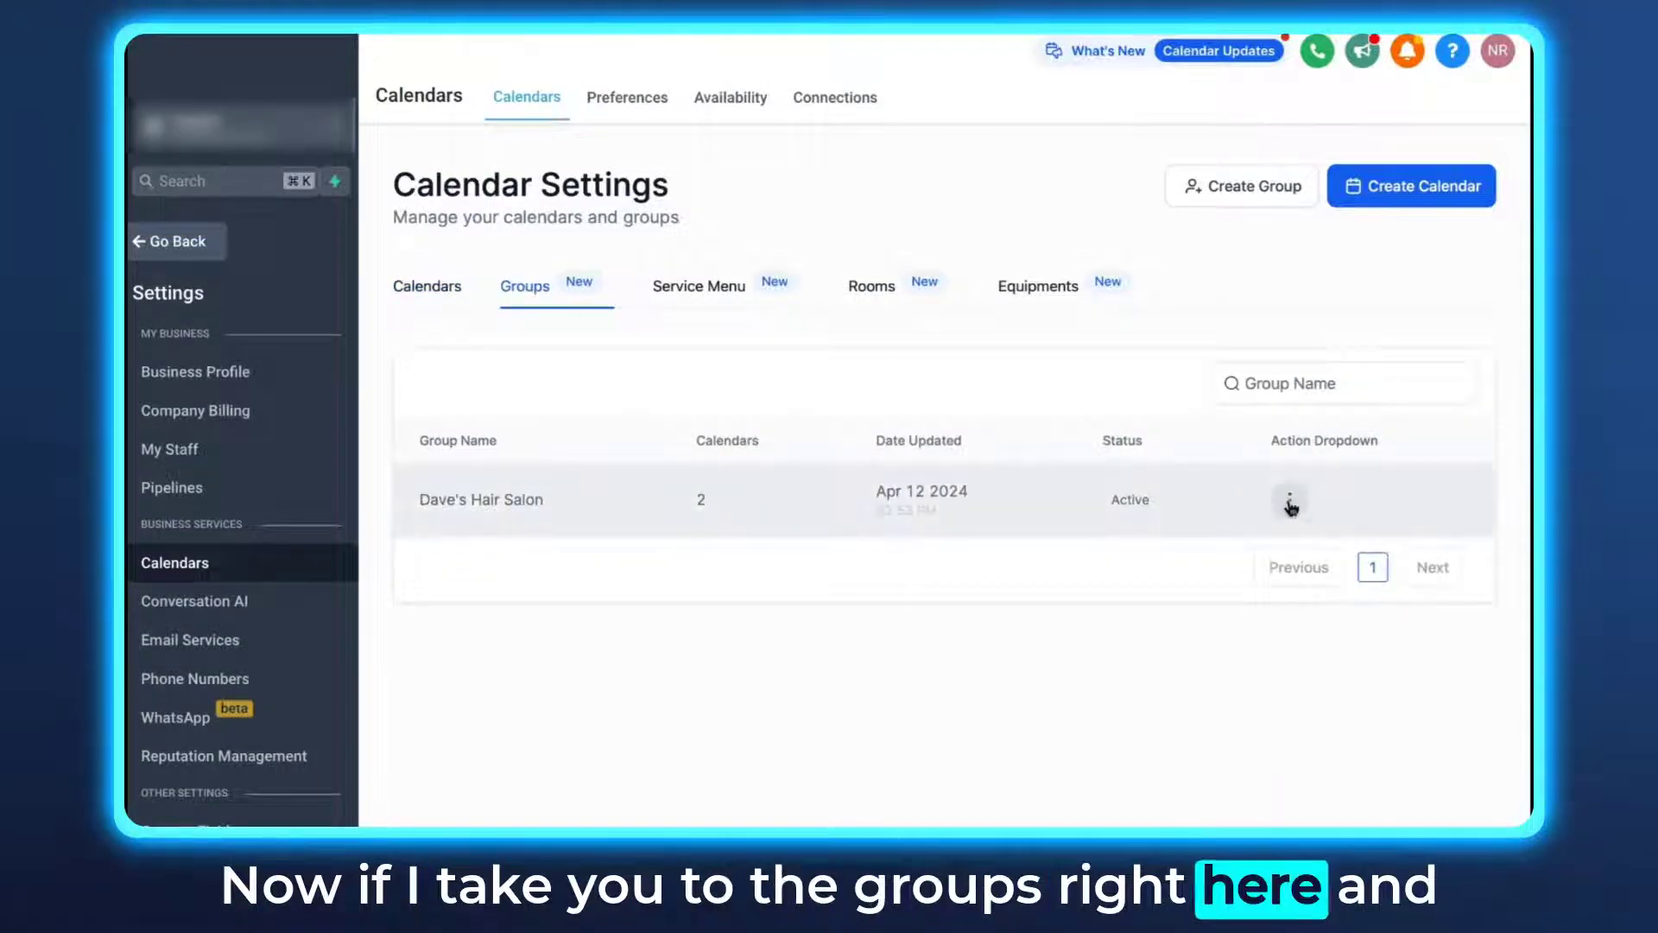
click(1290, 503)
click(1231, 659)
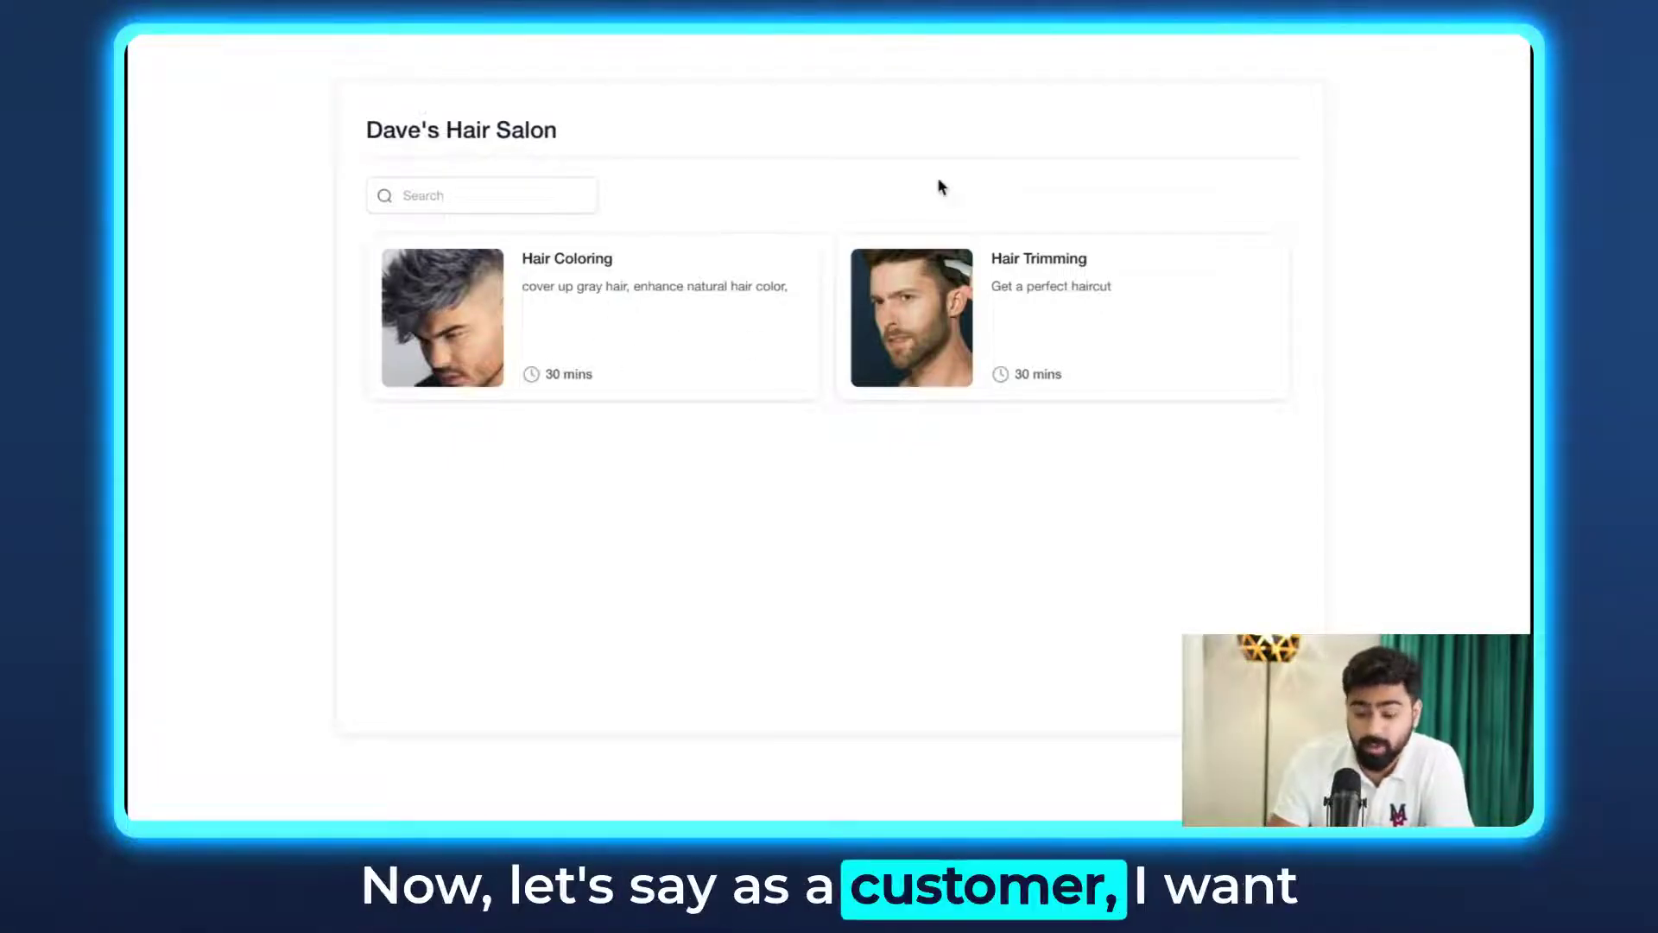
click(1012, 306)
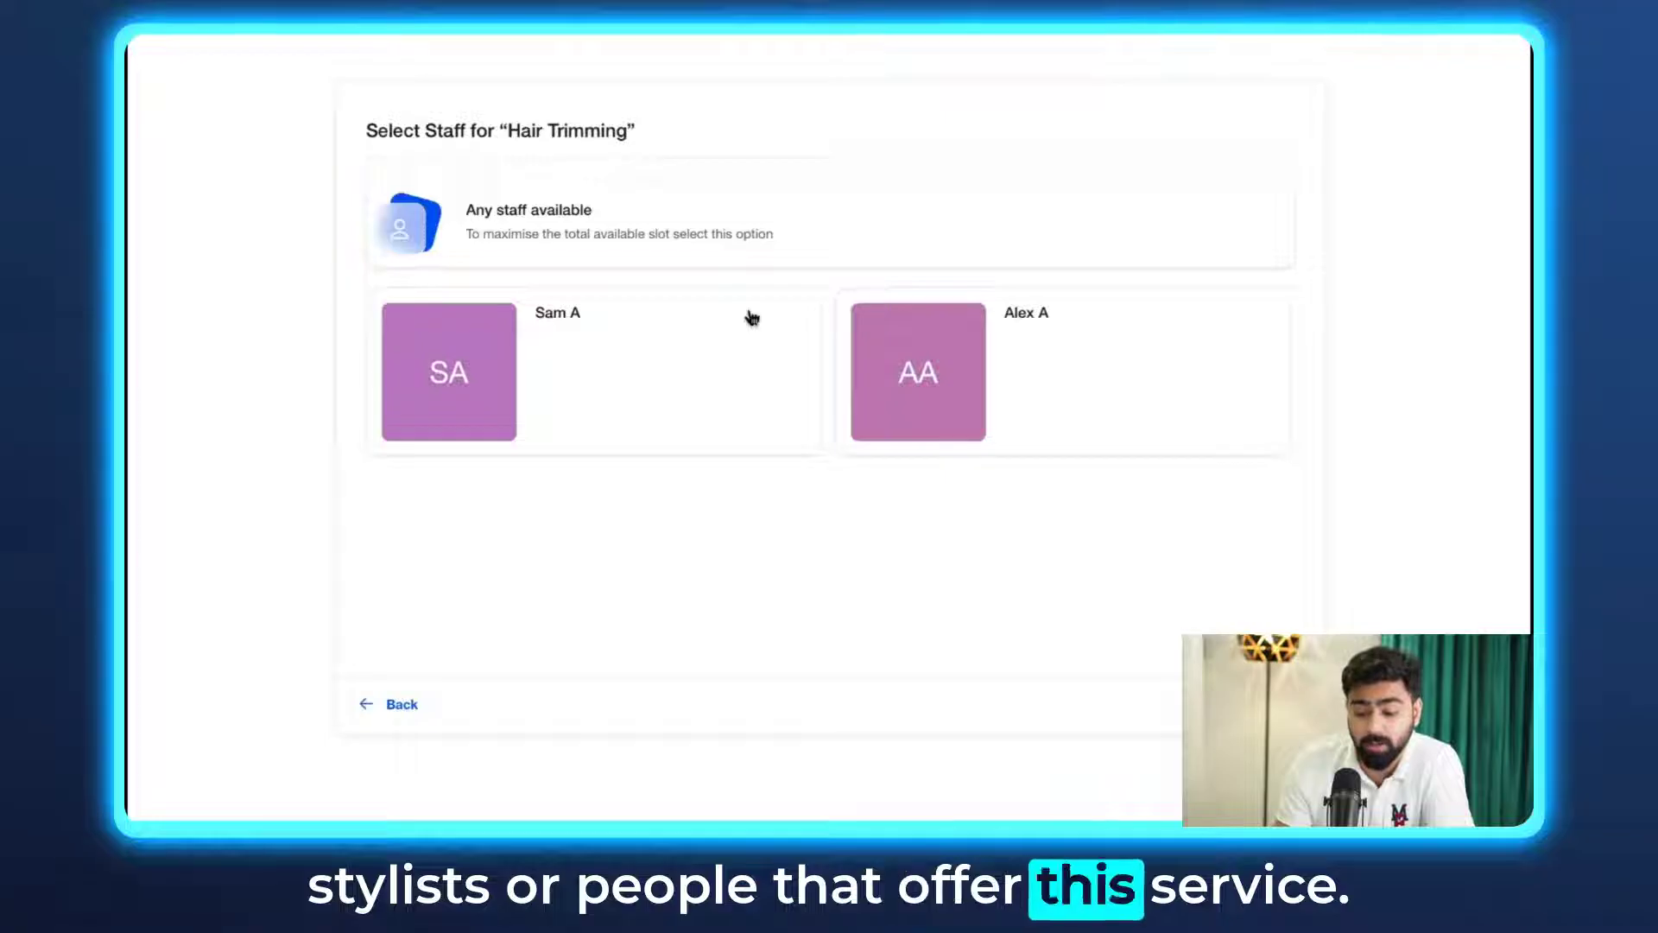
click(585, 366)
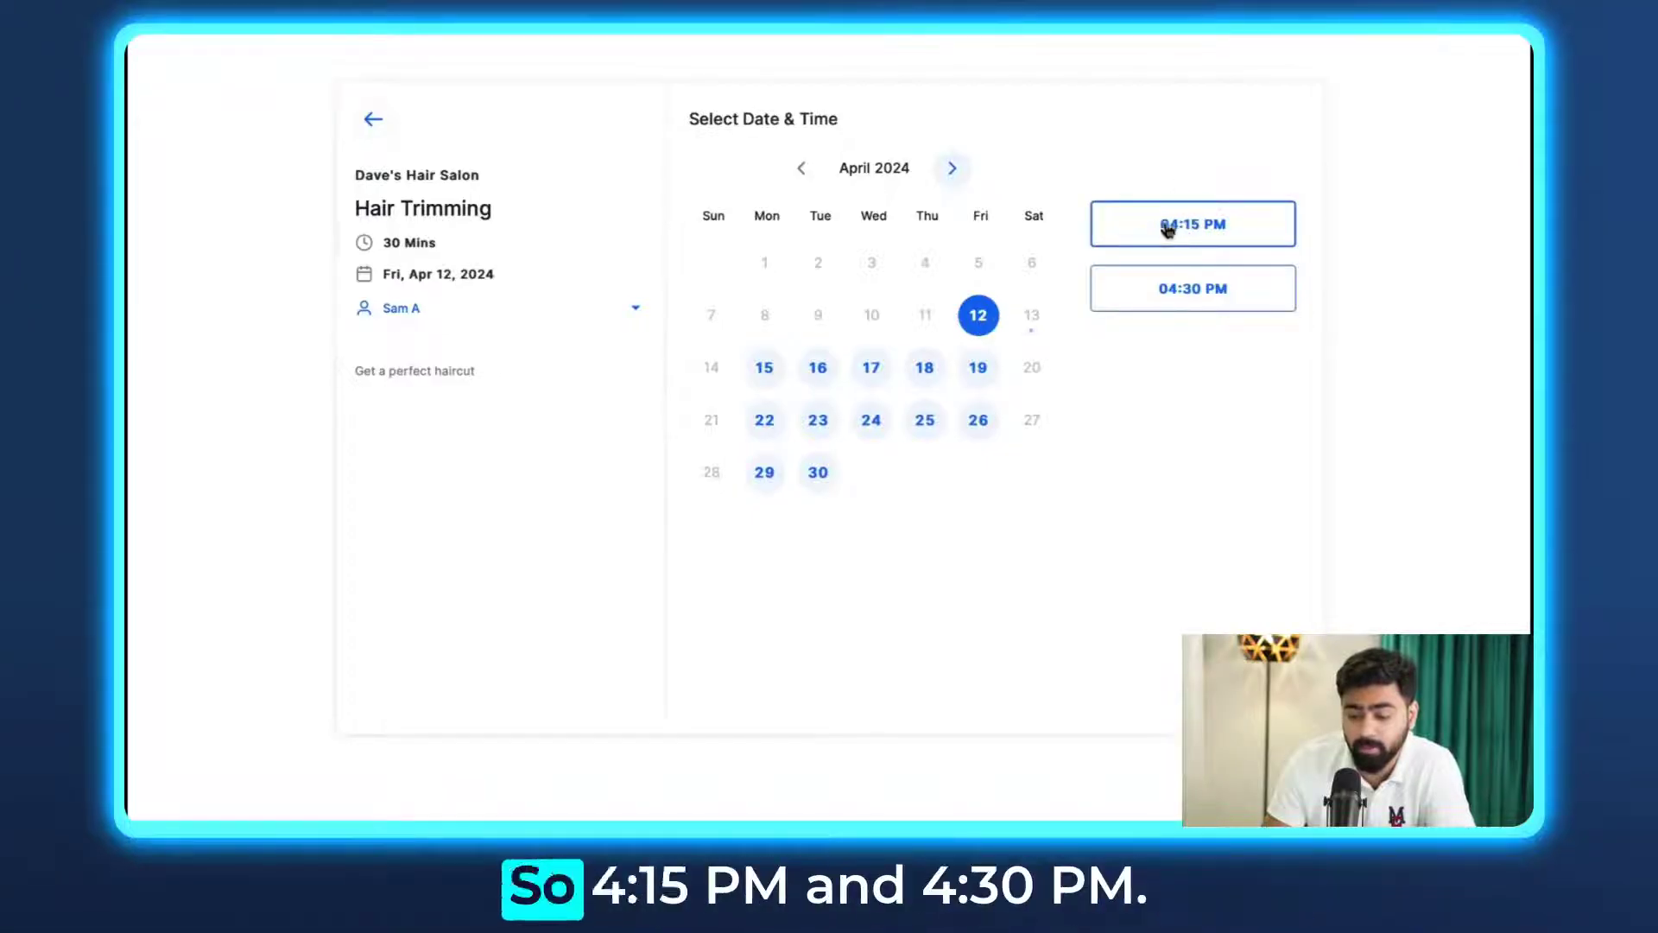
click(375, 119)
click(996, 344)
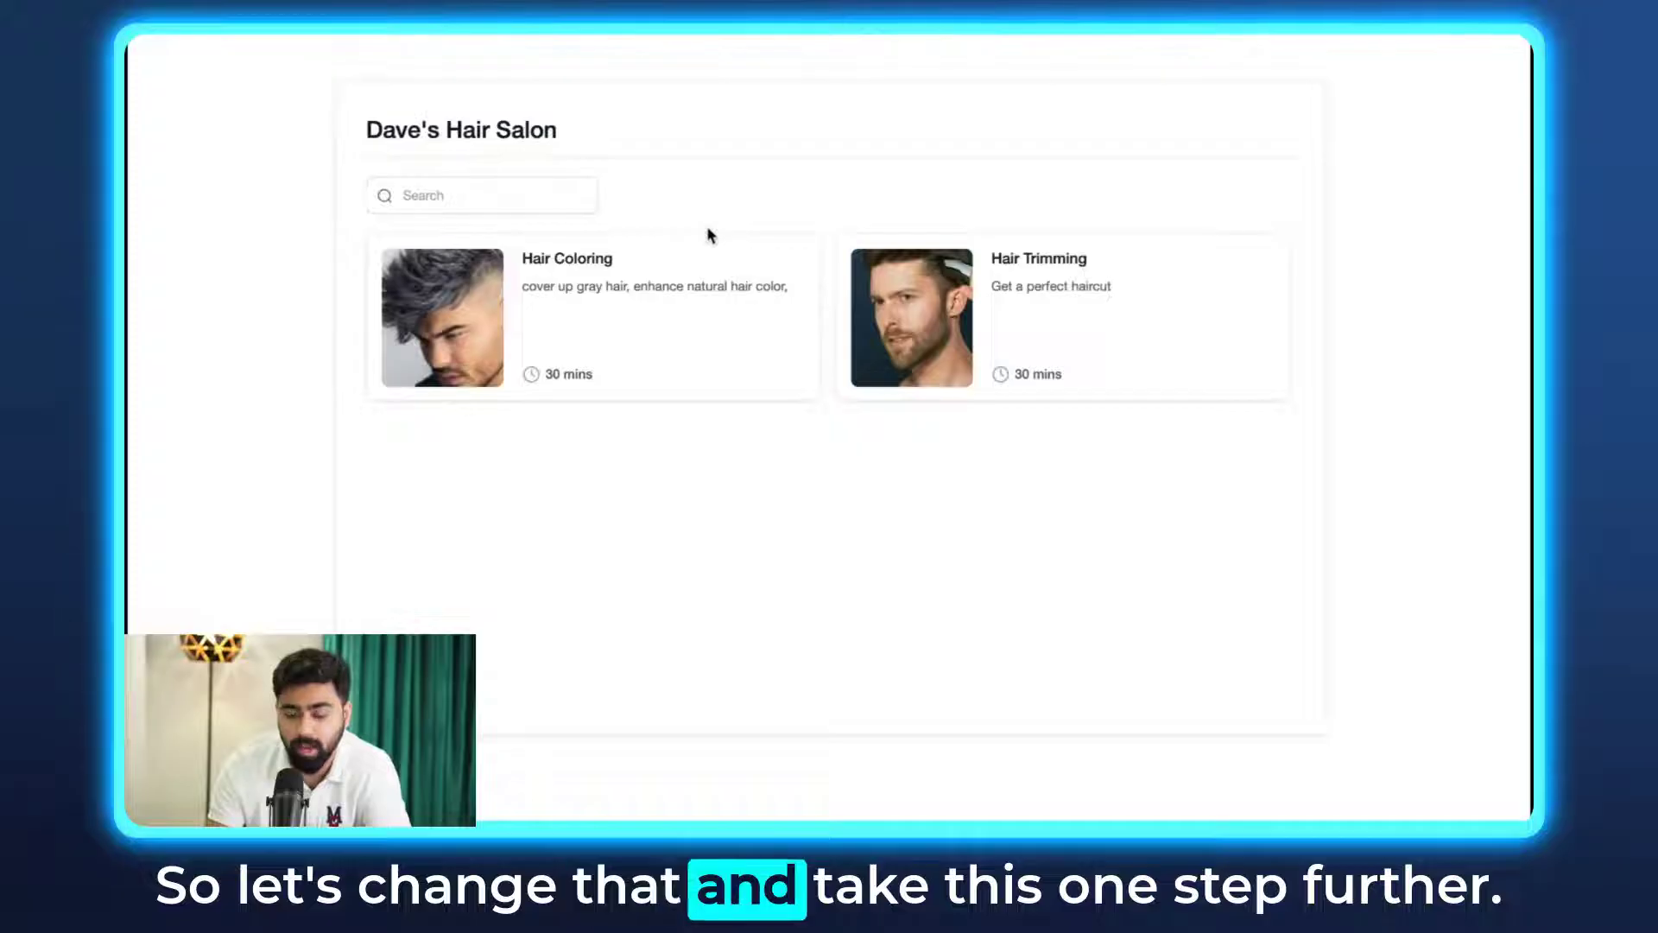
Step: Create a service menu named "Dave's Hair Salon" with the description "Get your dream hair" and the service URL dave-test-123456
click(459, 29)
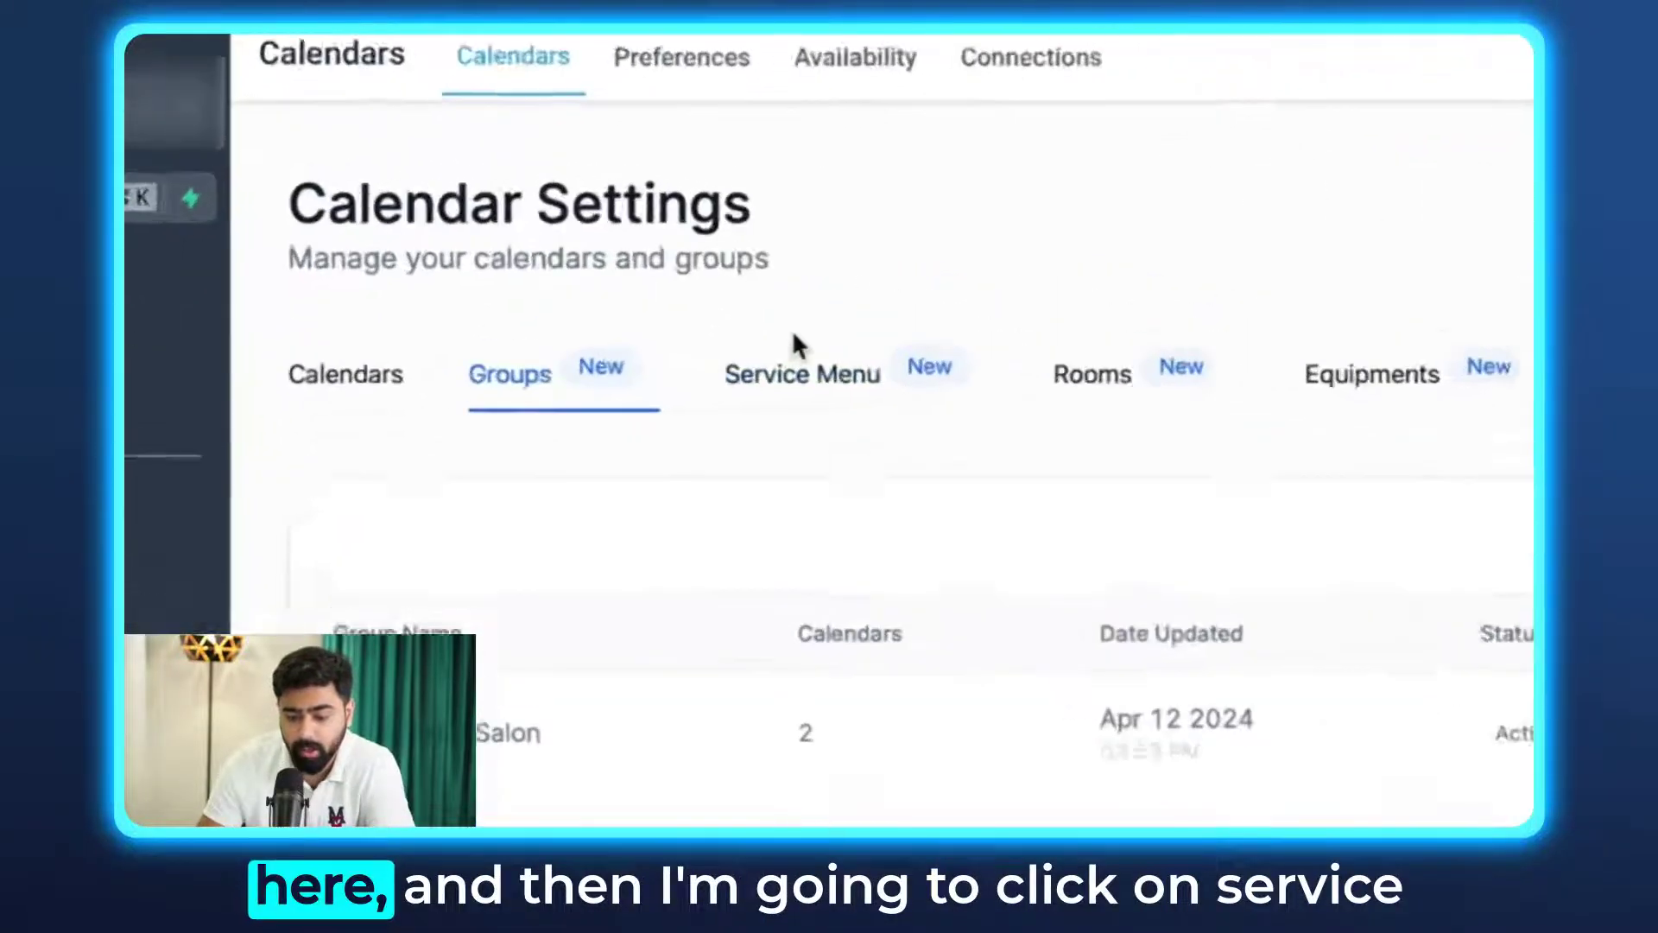
click(688, 278)
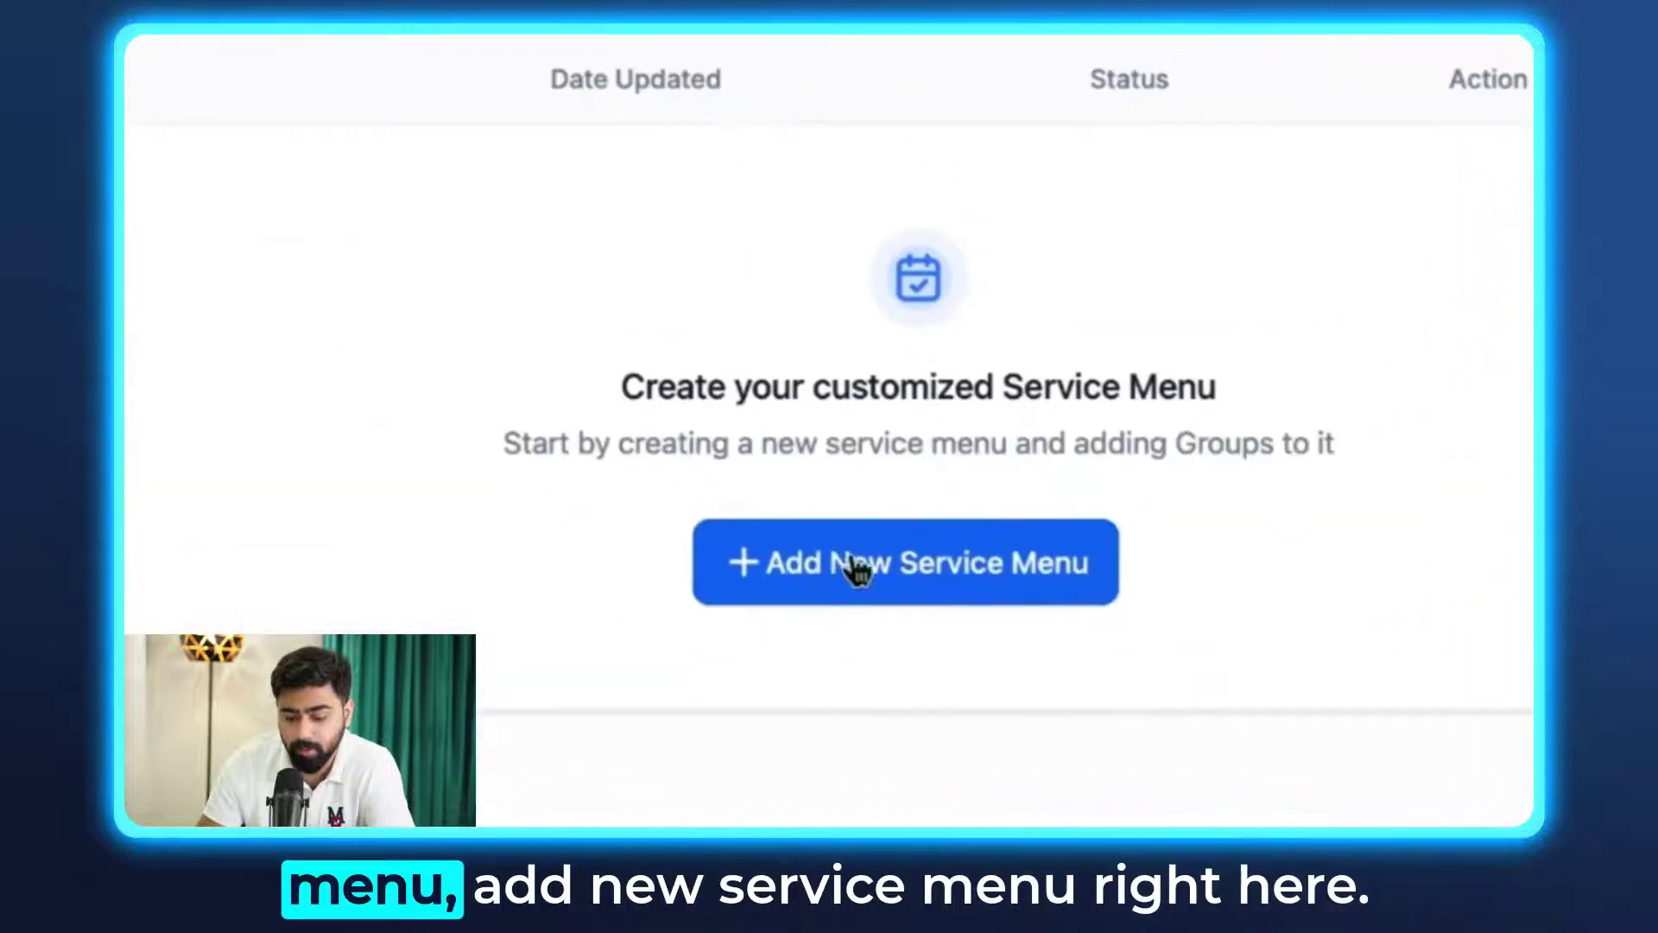
click(867, 567)
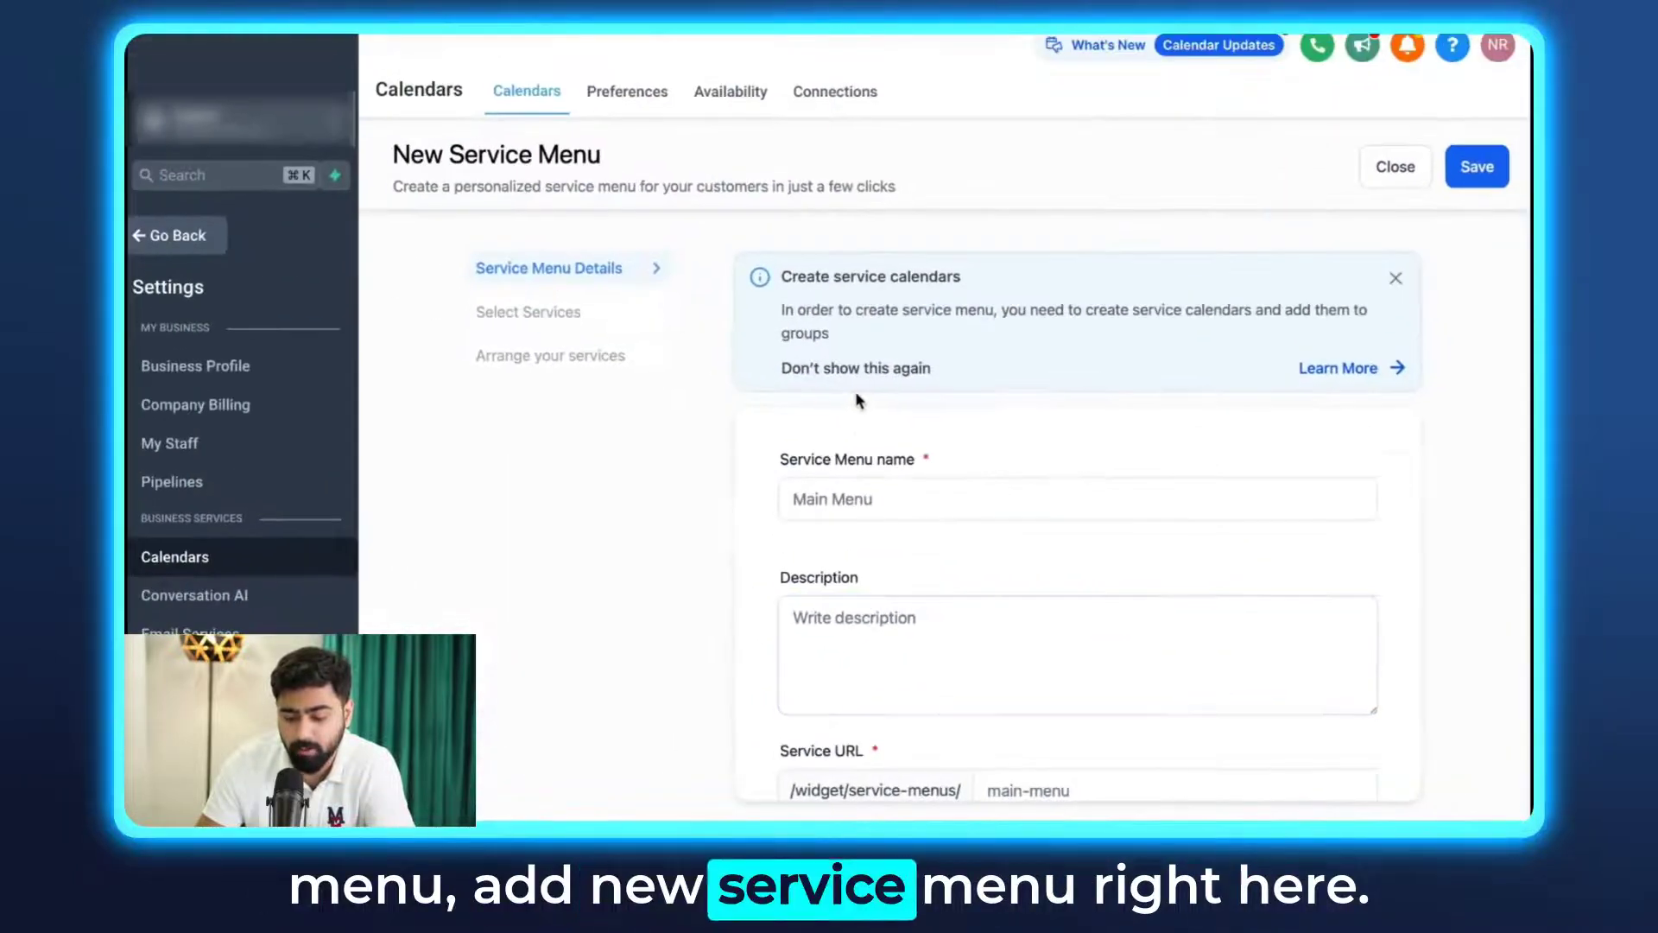
click(852, 494)
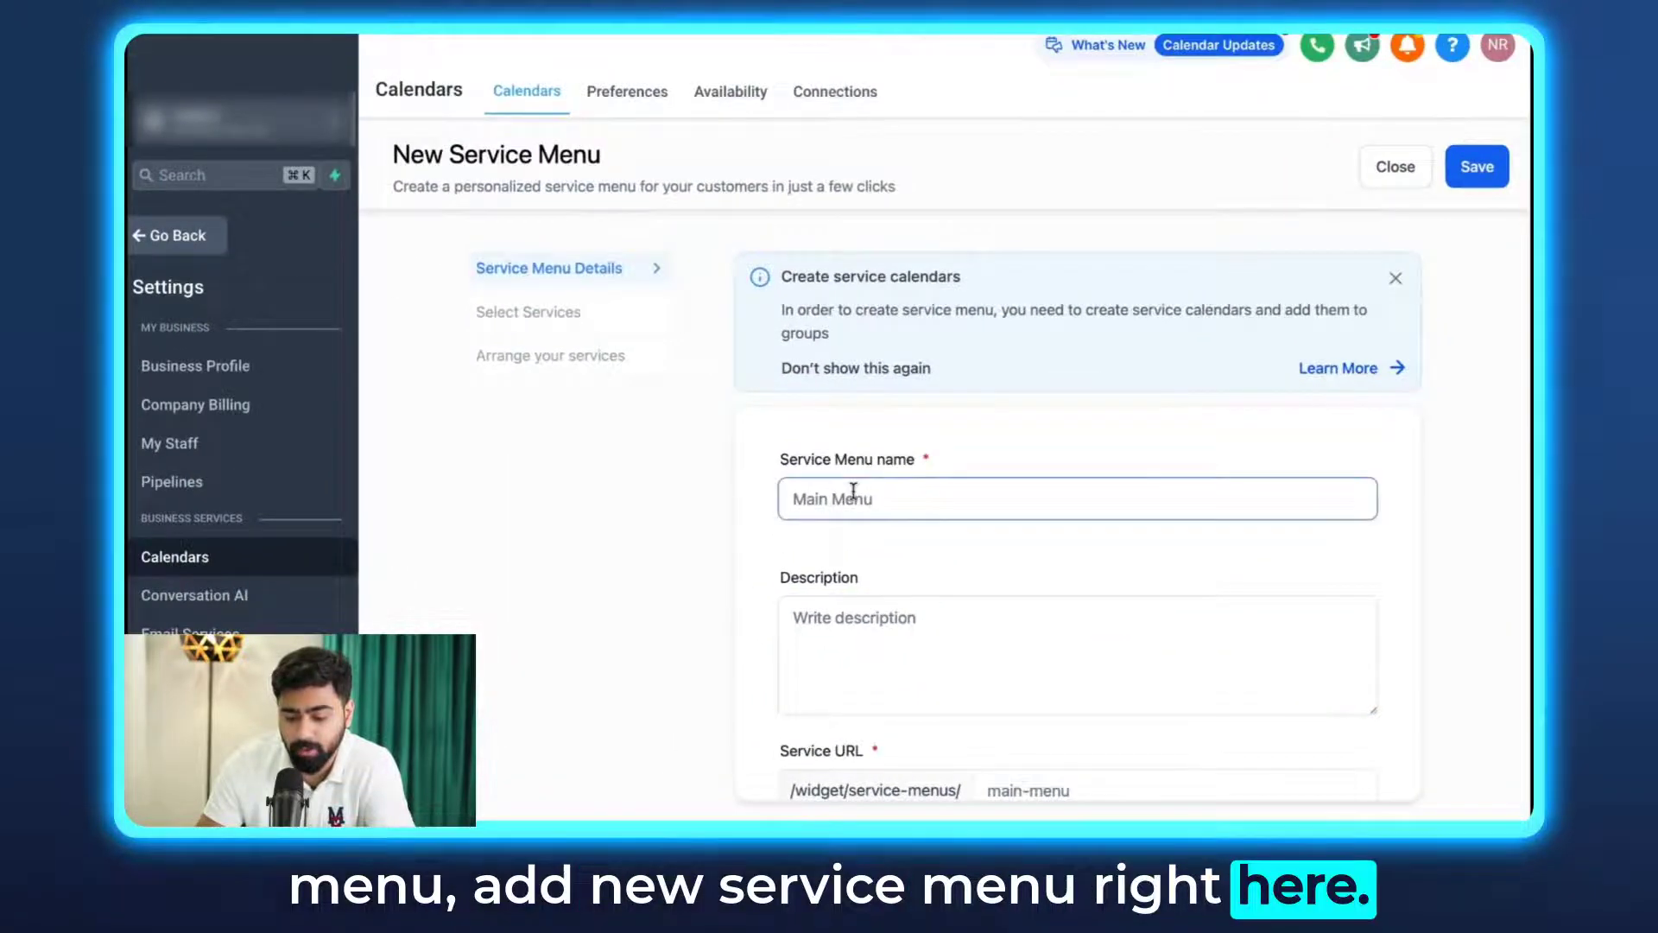
scroll(869, 566, down, 1)
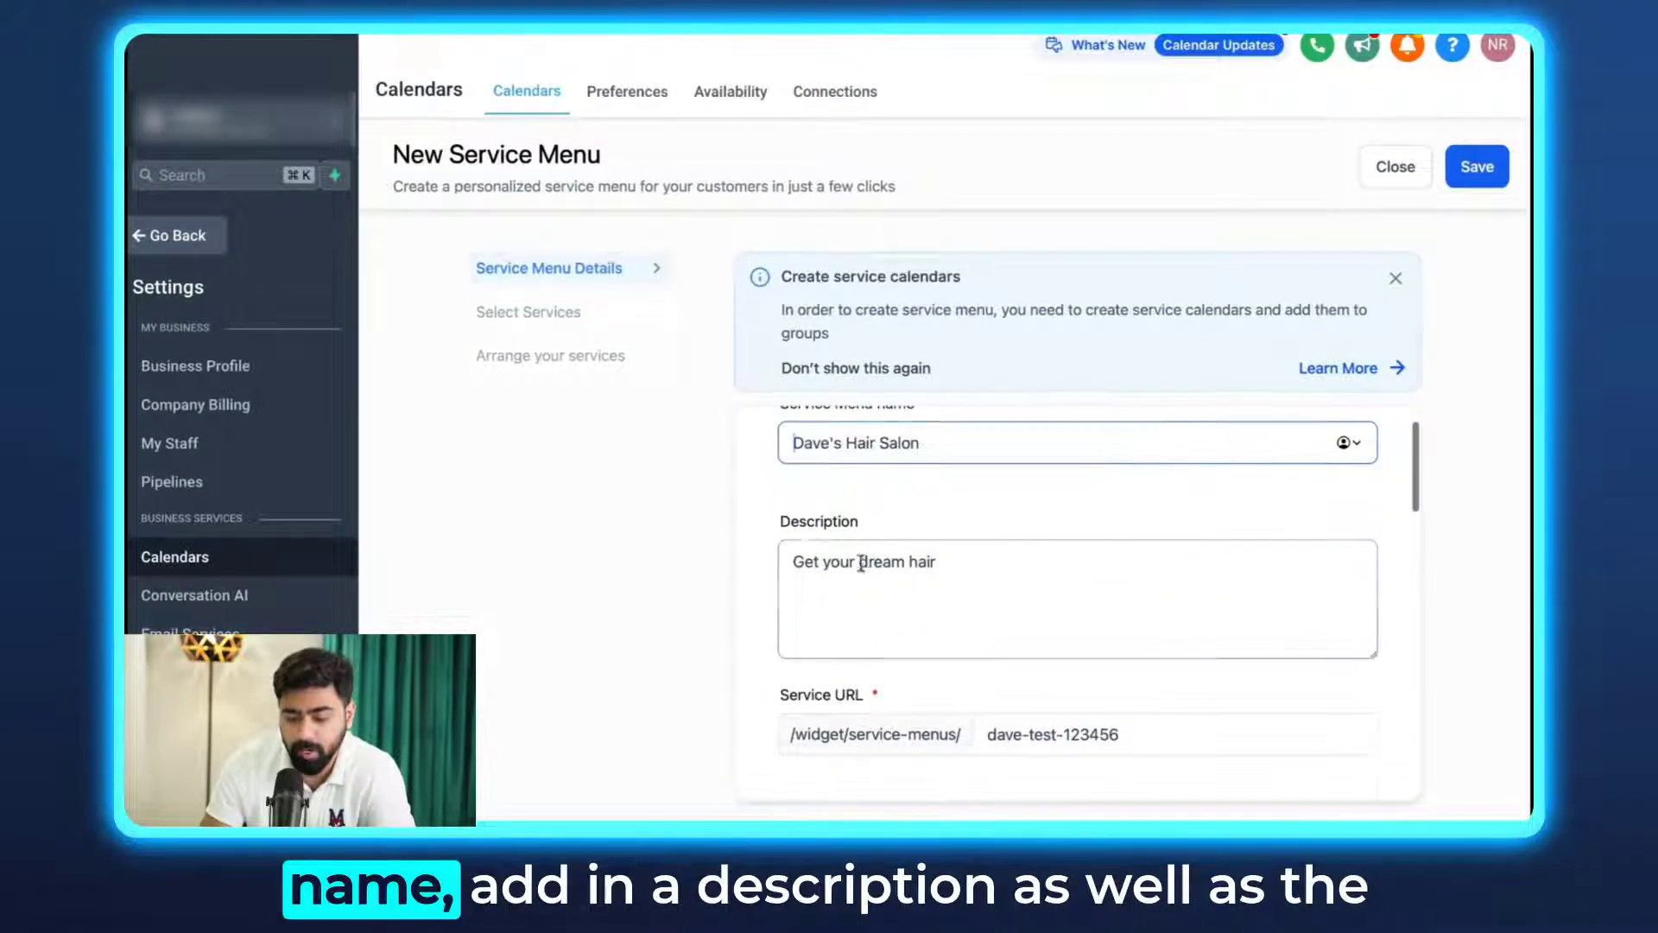
scroll(855, 561, down, 2)
click(830, 541)
scroll(840, 586, down, 5)
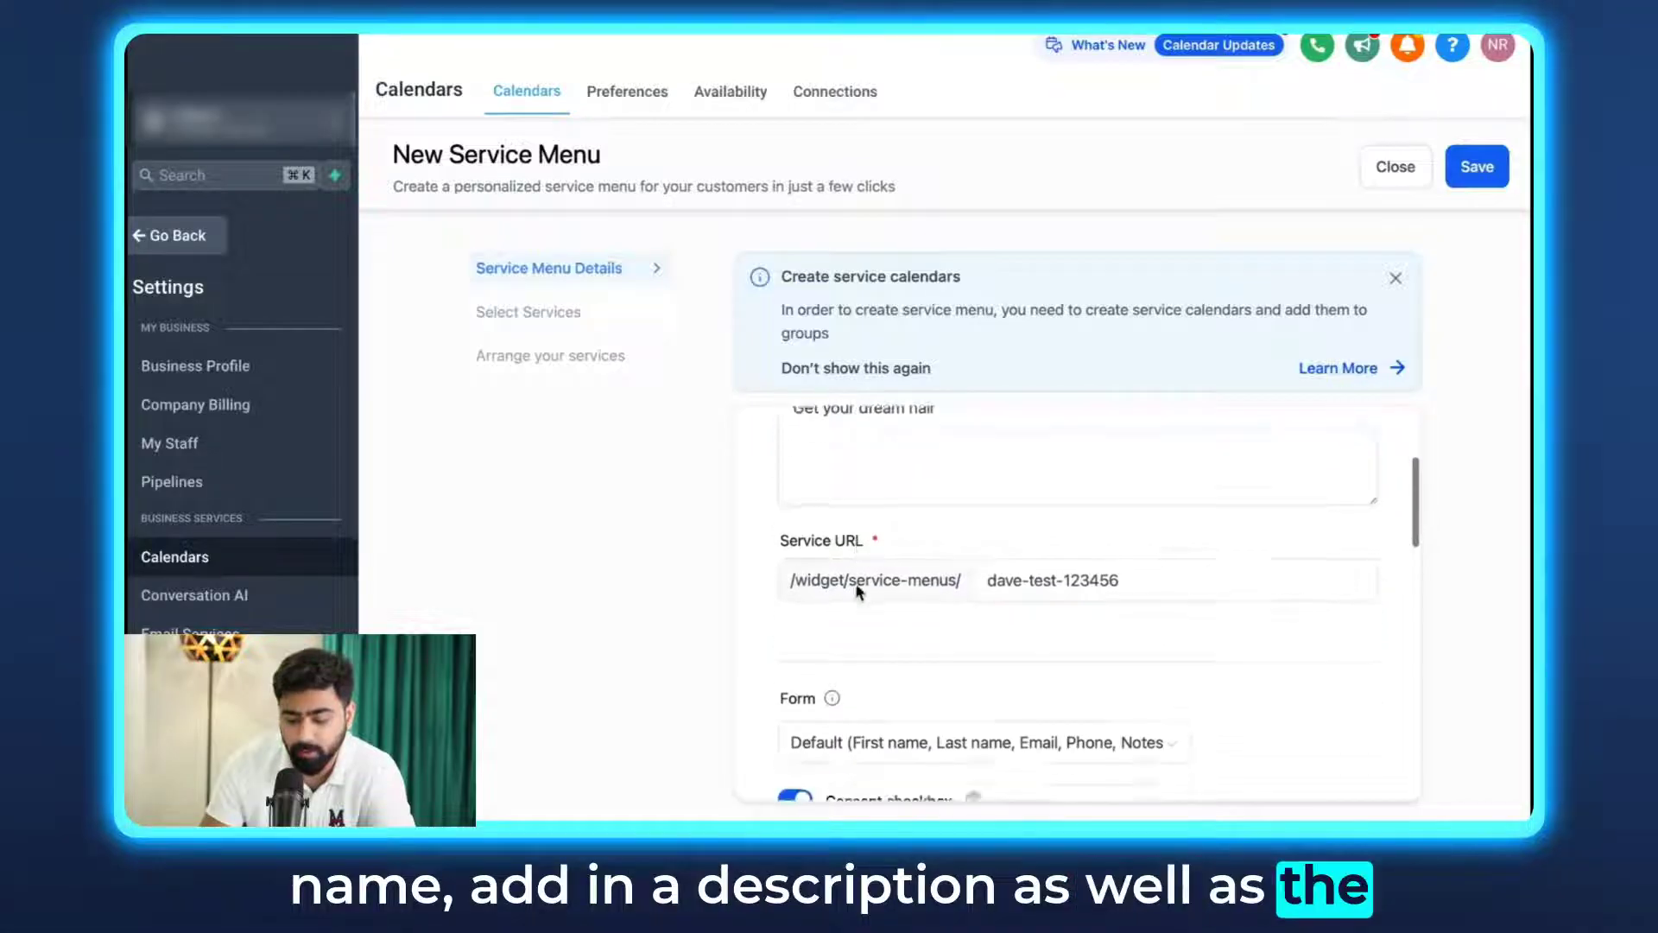
Step: Review the service menu's additional options, add the whole Dave's Hair Salon group to the menu and check the service order
scroll(871, 535, down, 6)
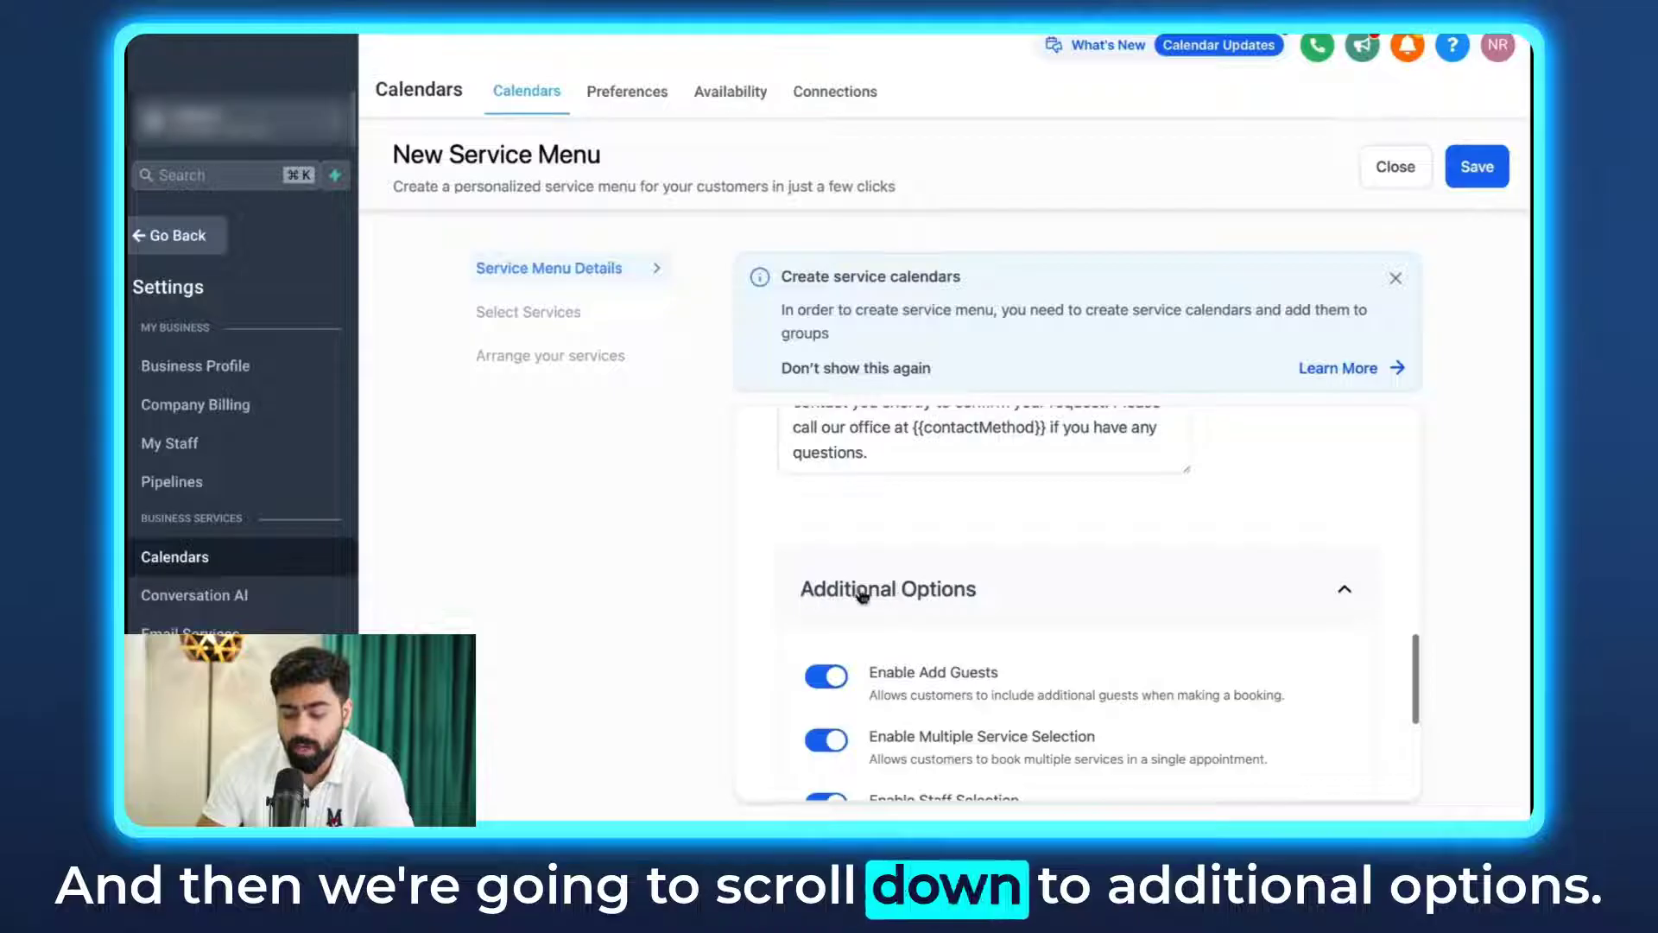
scroll(911, 591, down, 2)
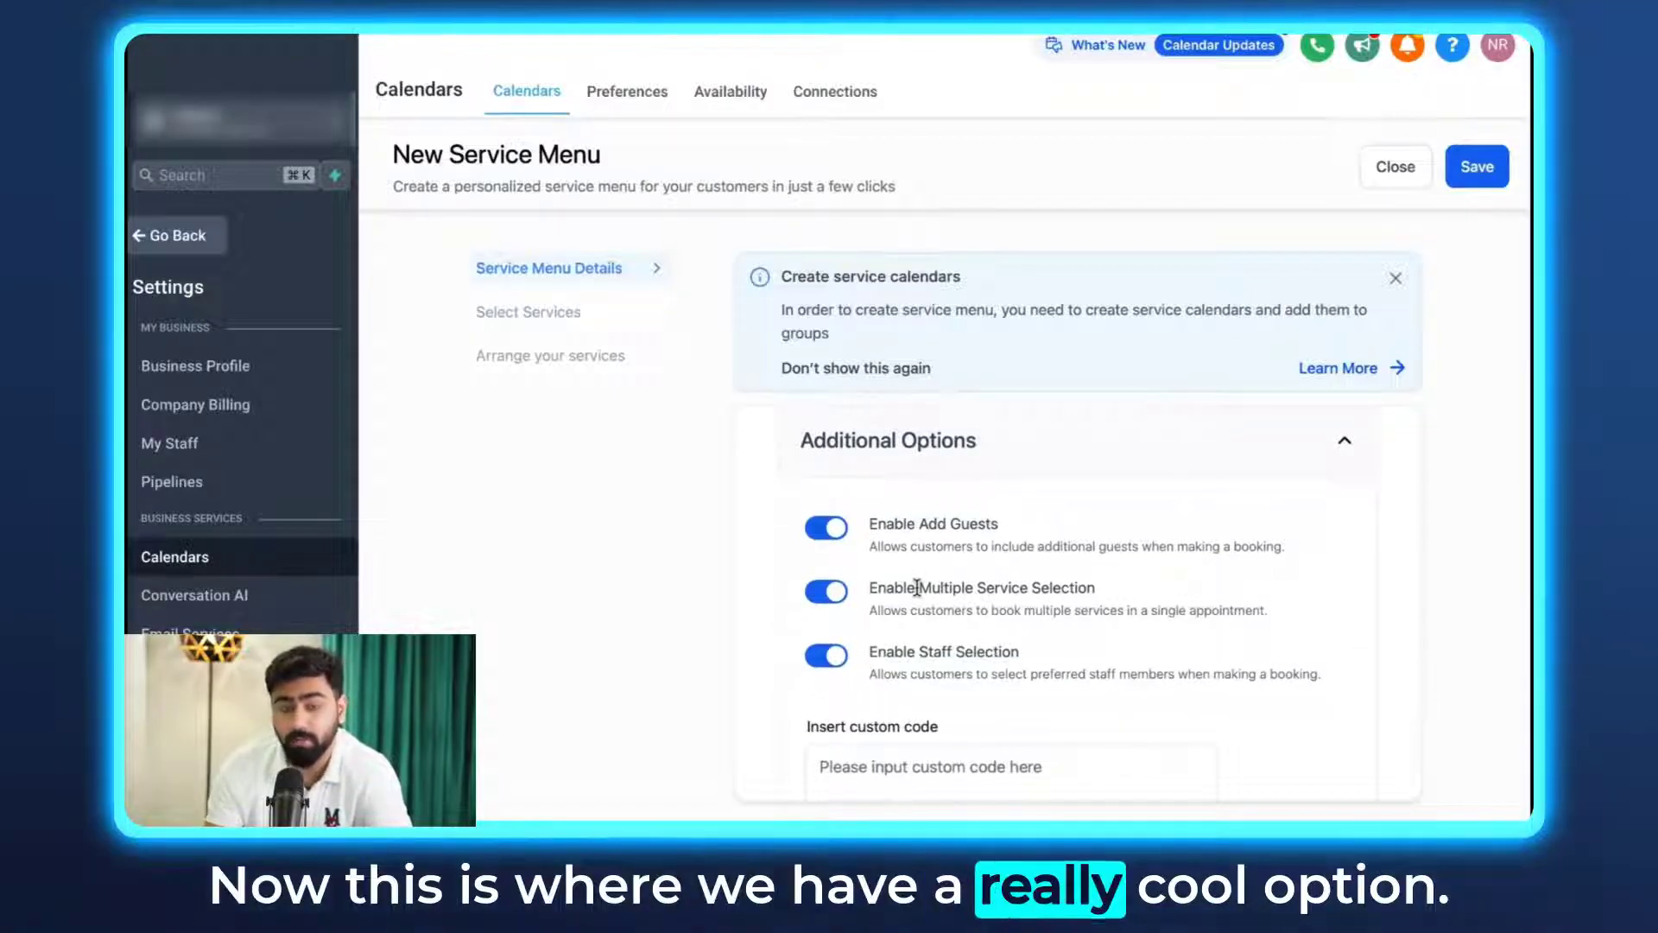
scroll(875, 591, down, 2)
scroll(867, 581, up, 1)
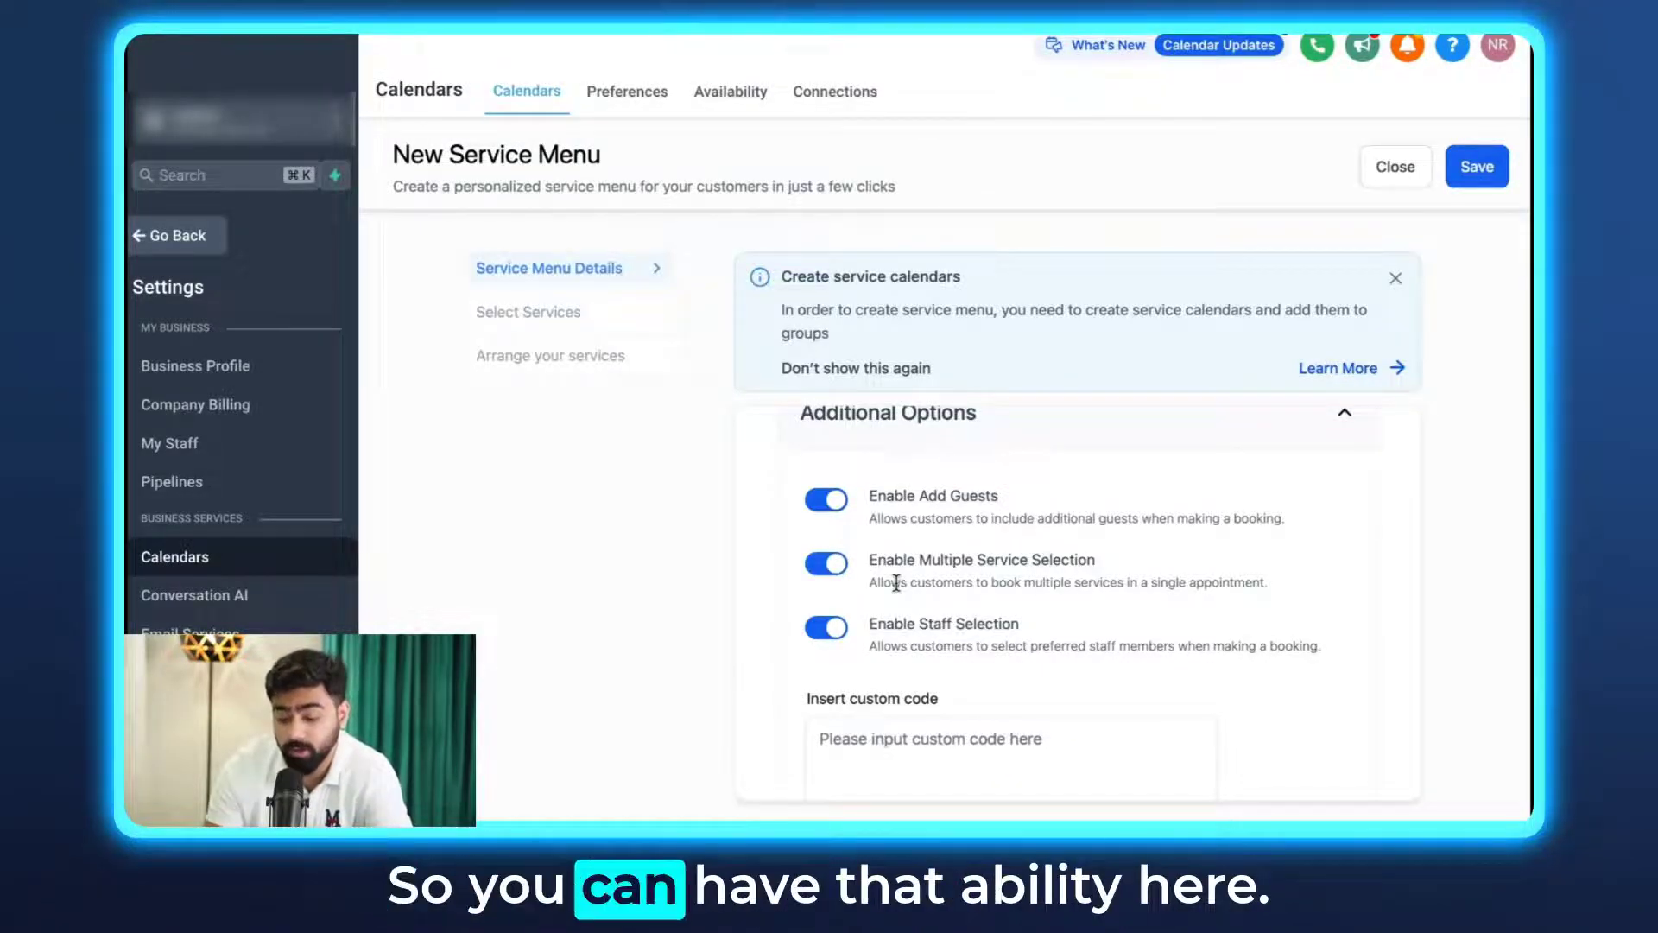
scroll(894, 581, down, 1)
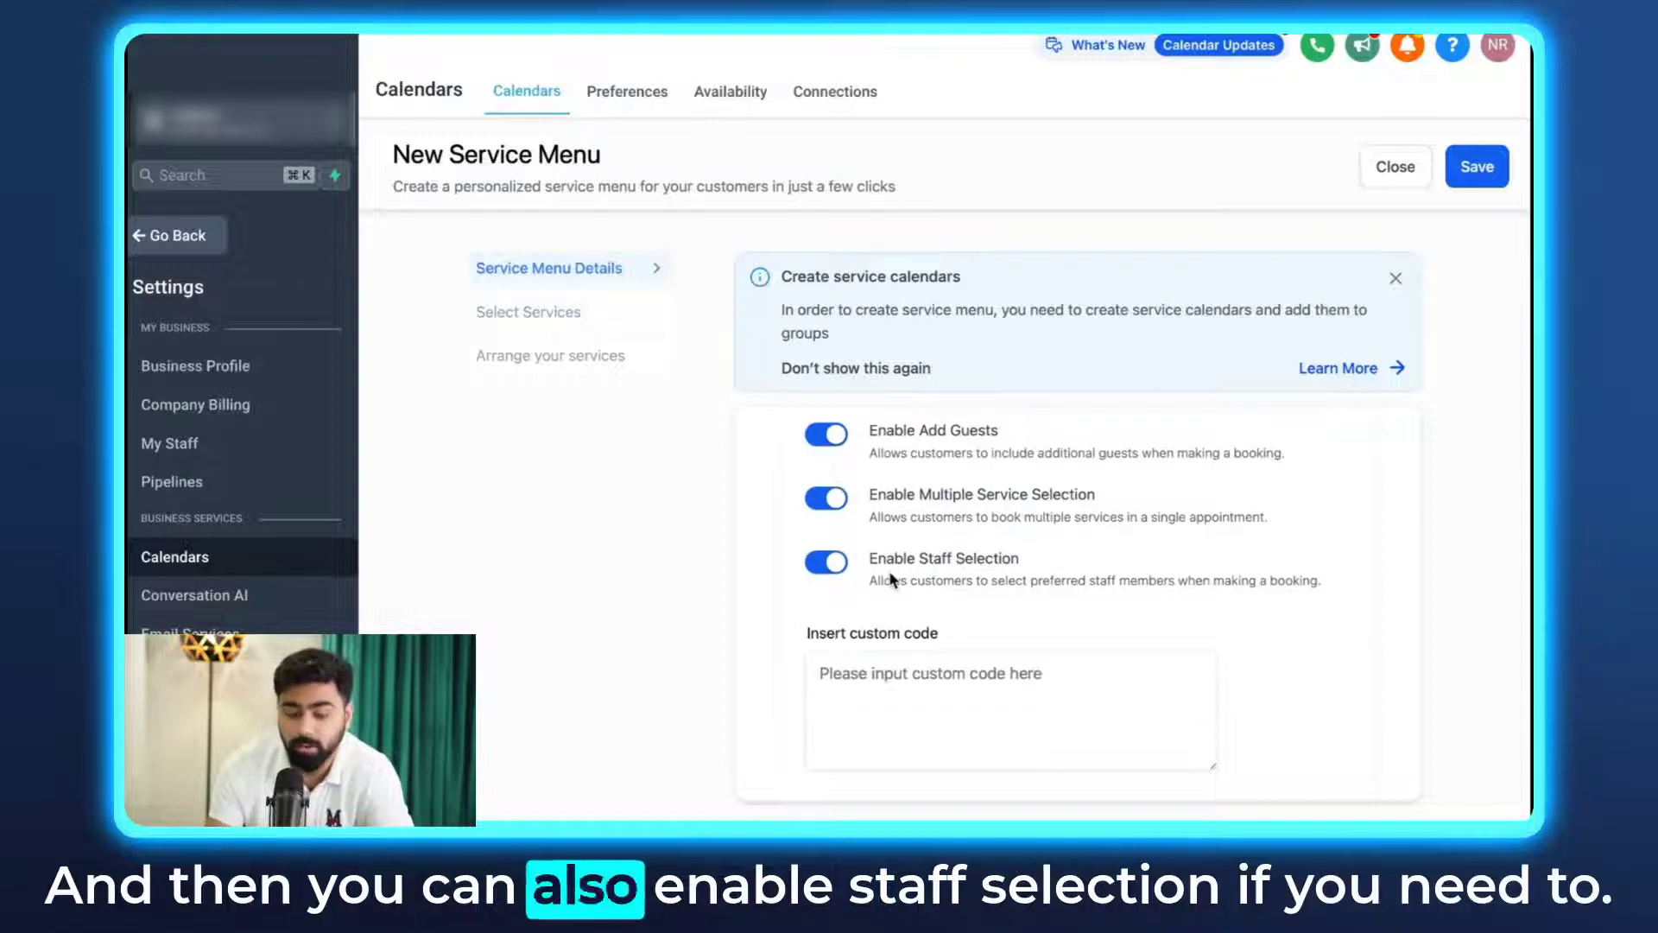
click(561, 315)
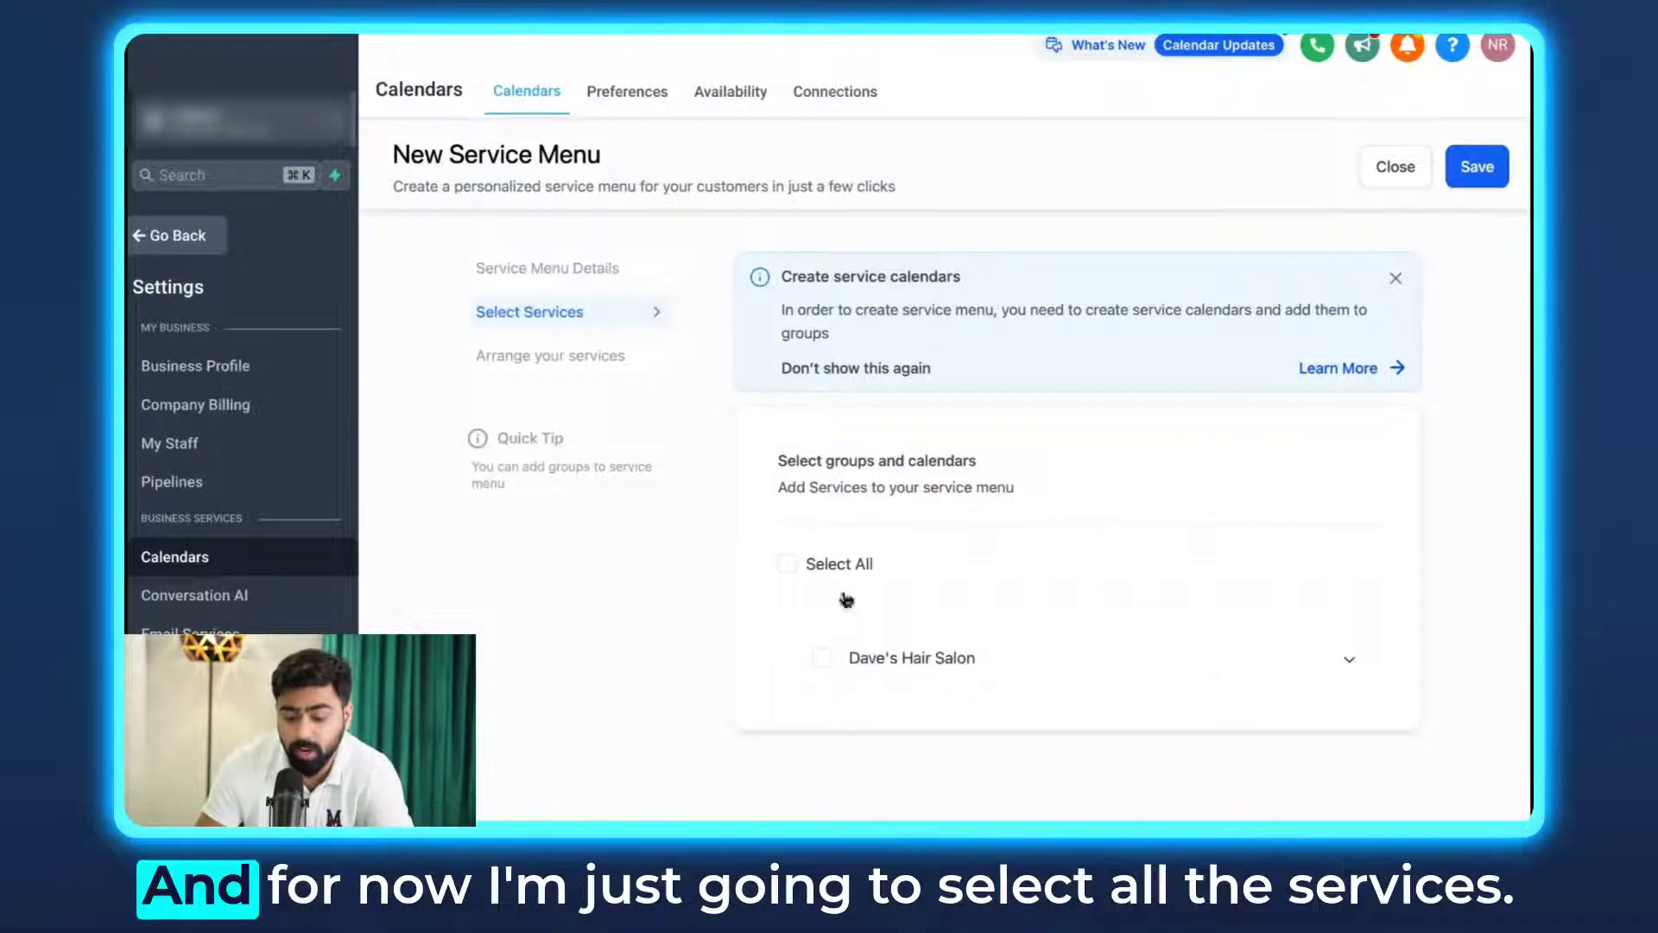
click(823, 659)
scroll(829, 669, down, 1)
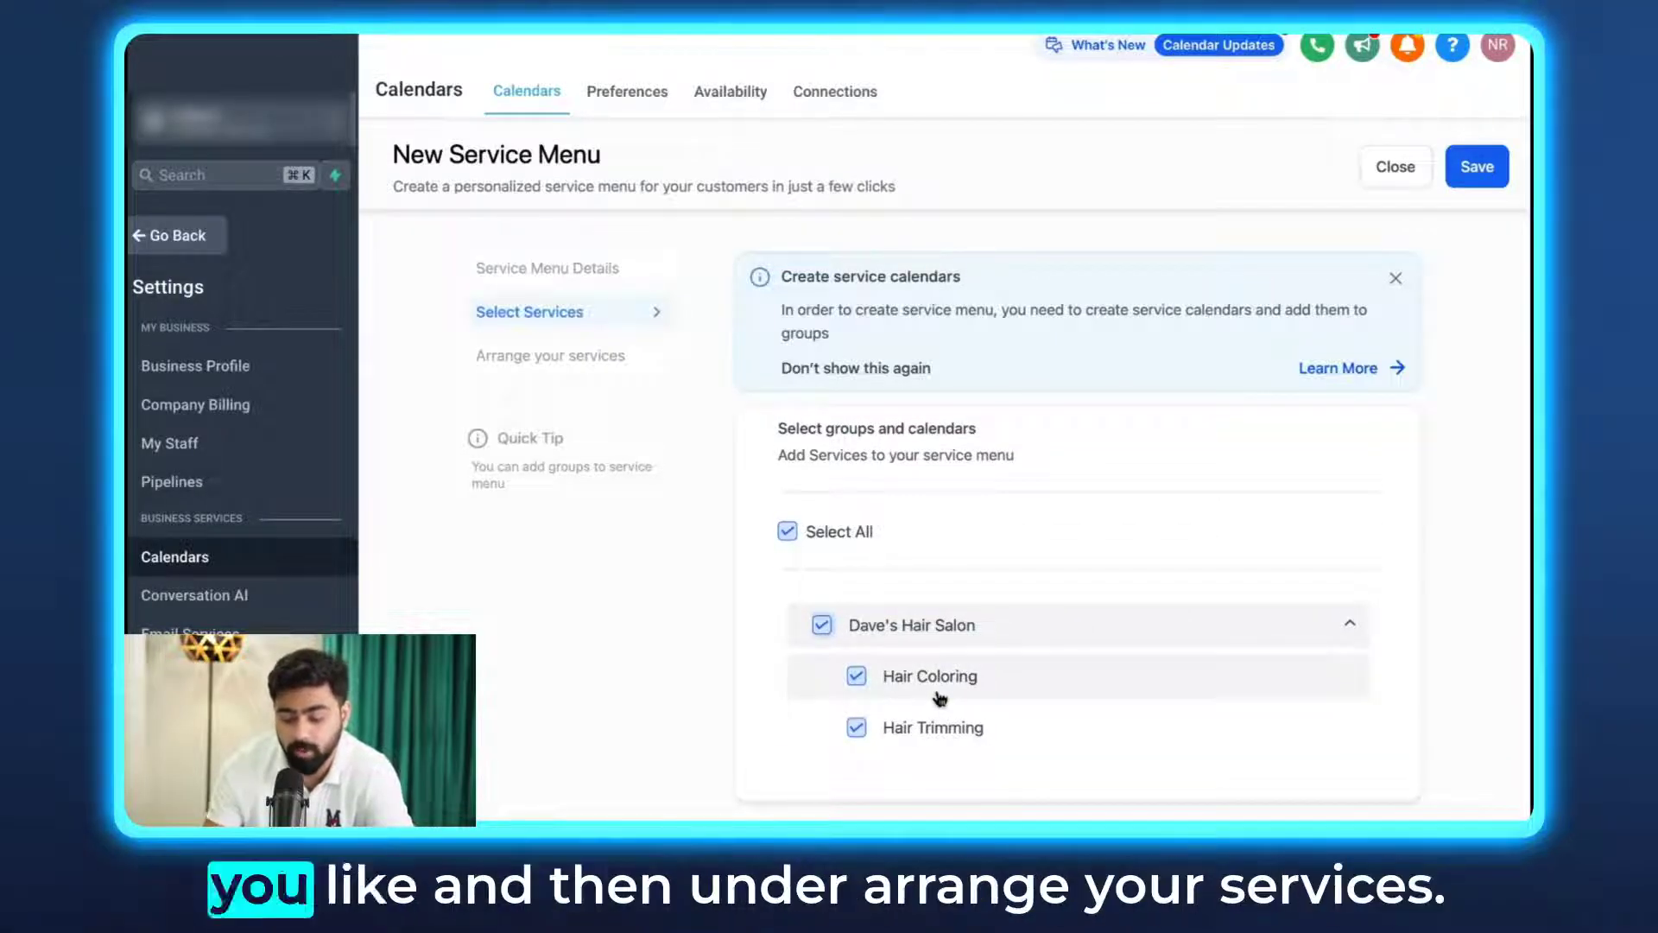
click(551, 356)
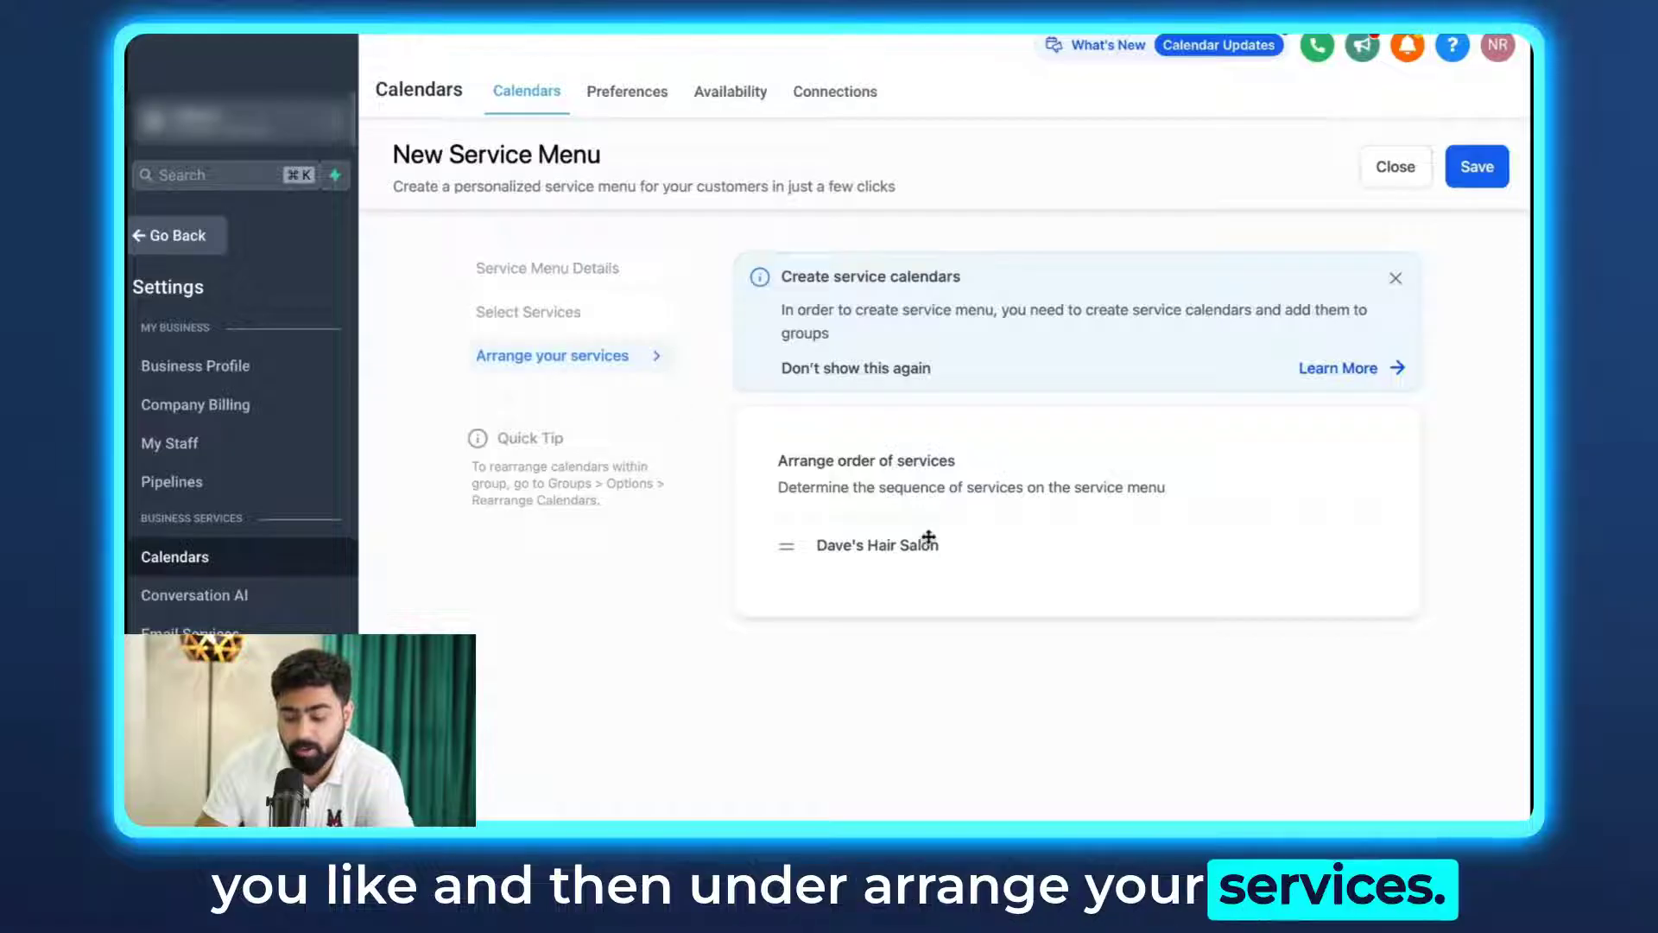
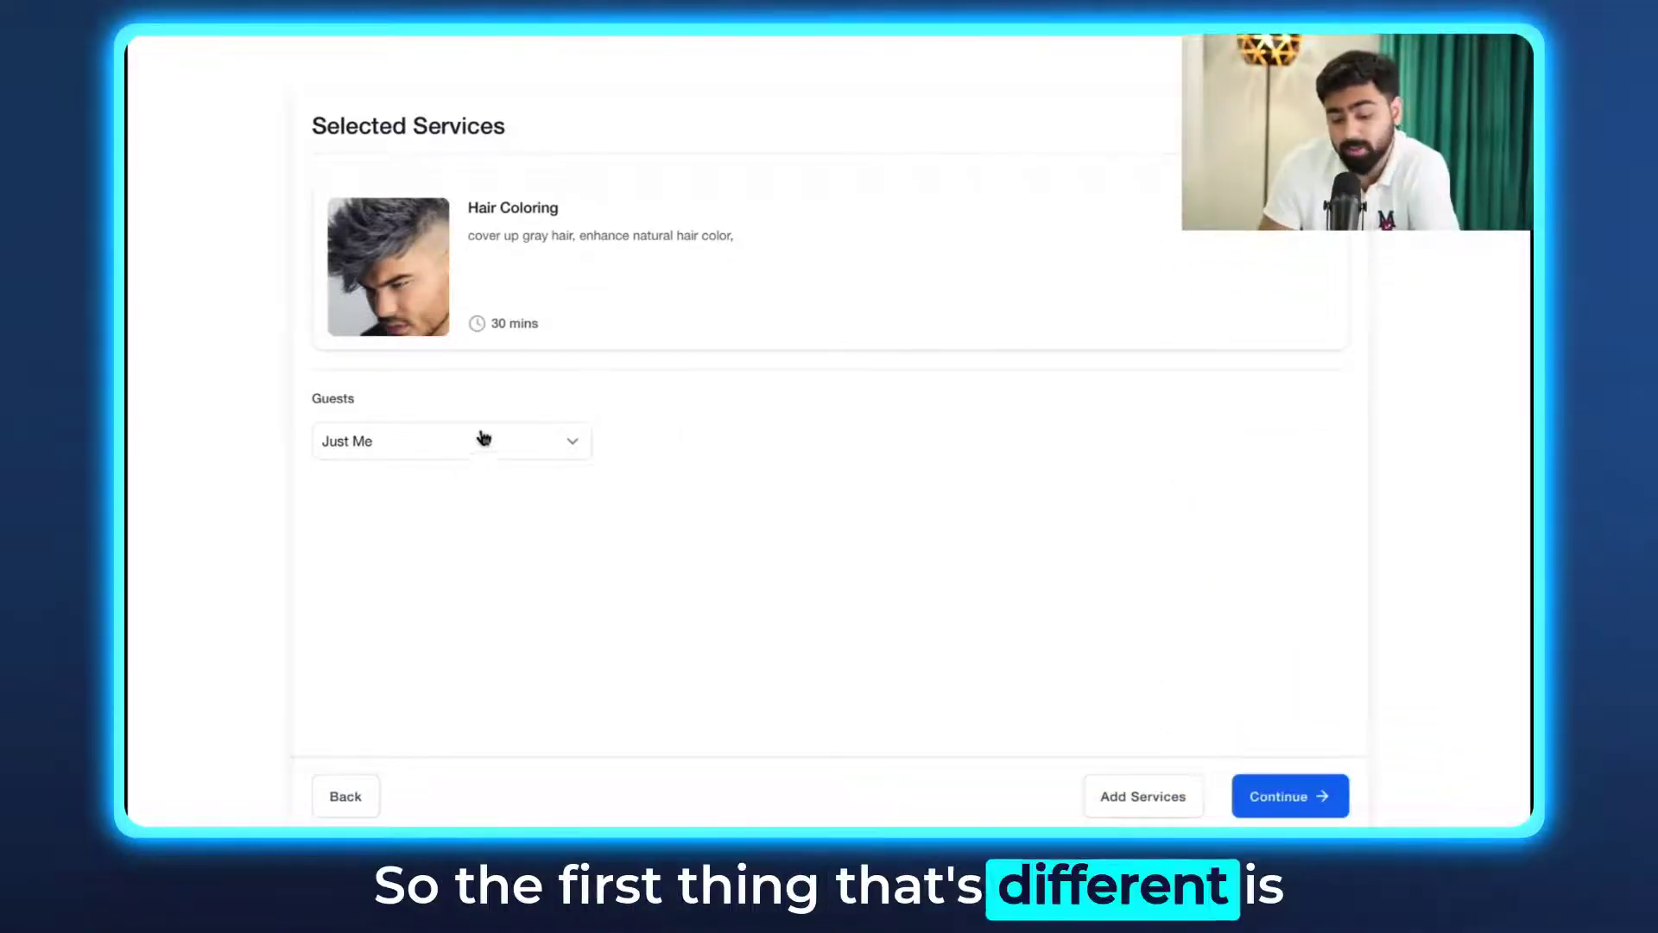
Step: Set the Hair Coloring booking to 2 people, choose Hair Trimming for Guest 2 and confirm the services
click(363, 446)
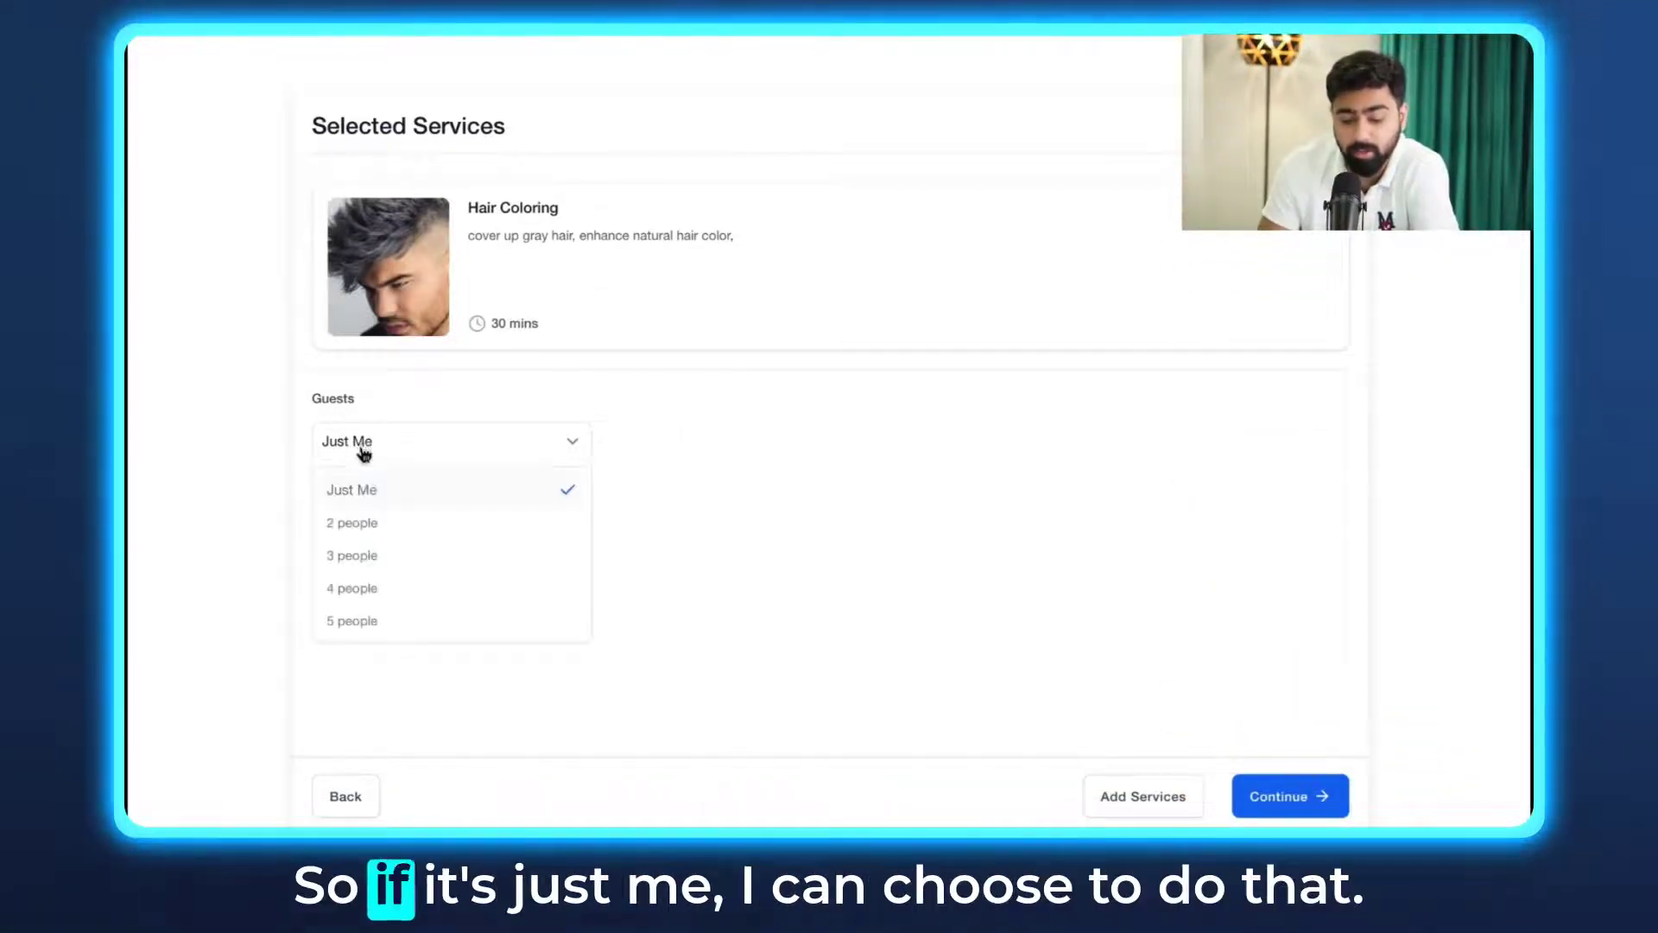
click(361, 527)
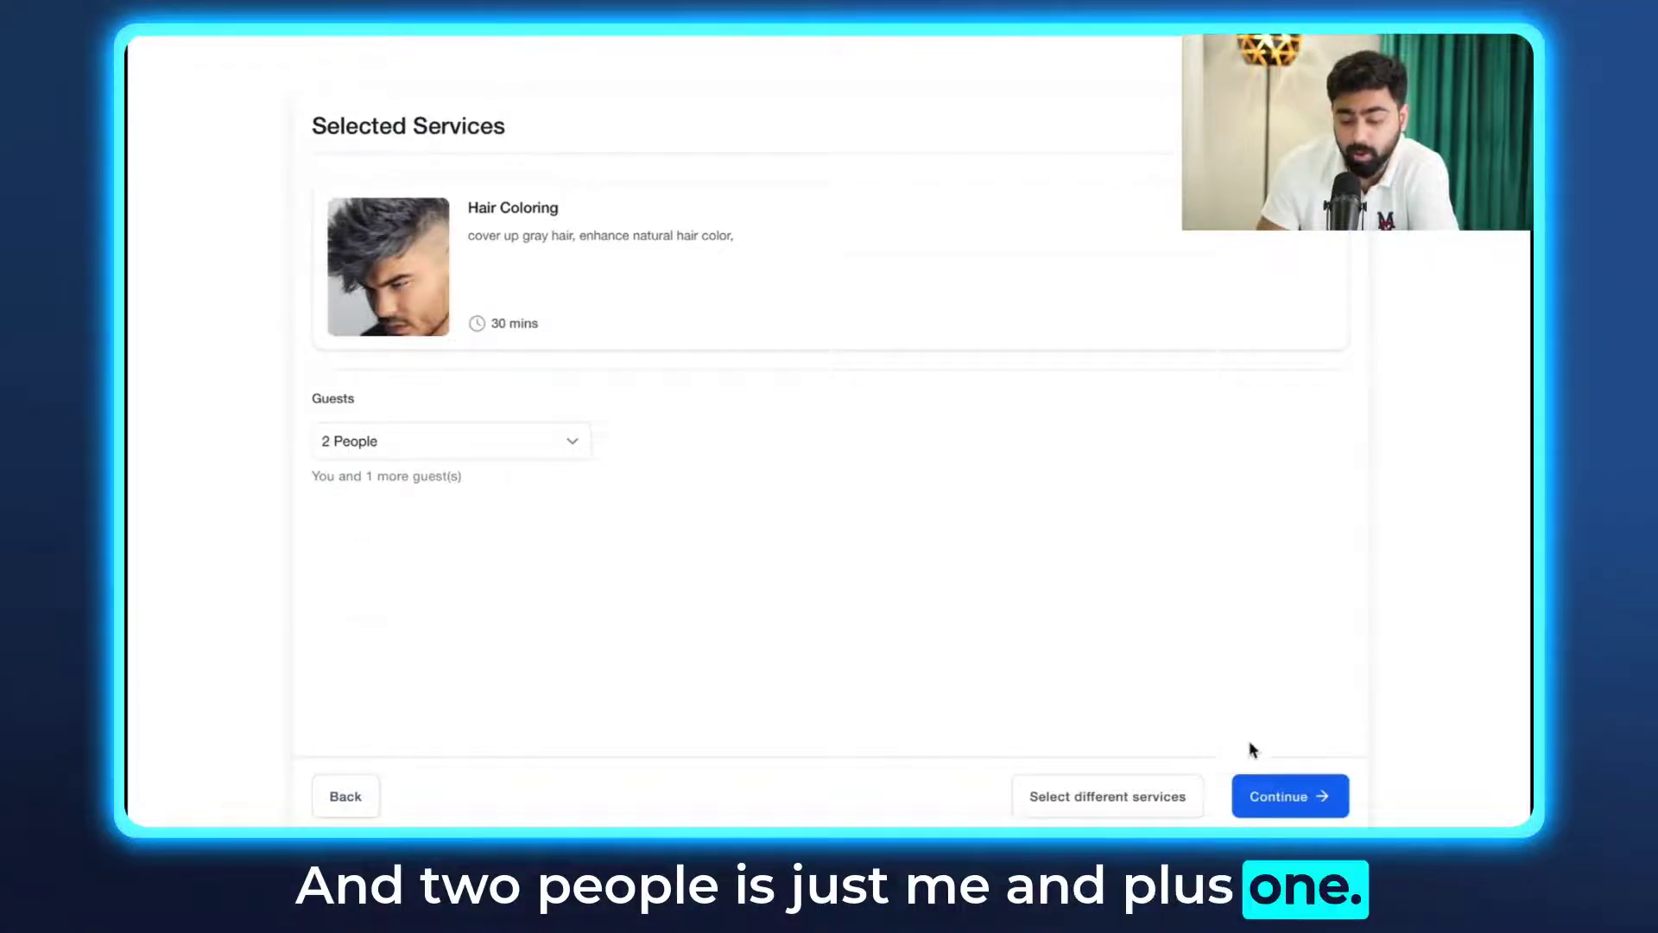
click(1269, 796)
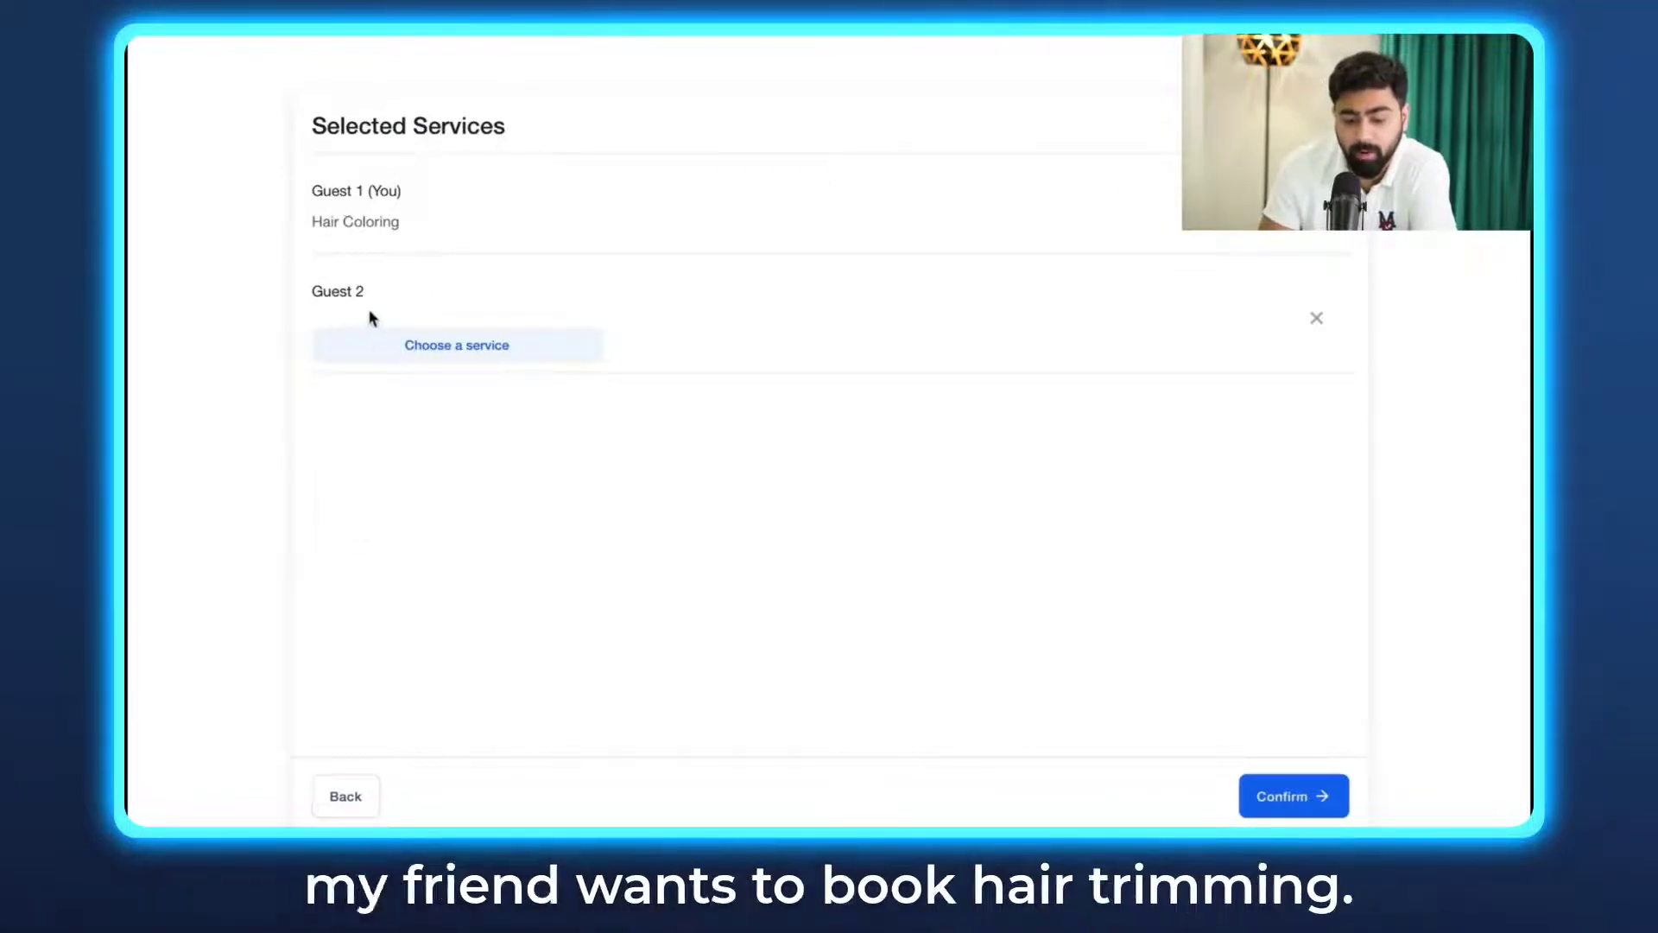
click(387, 345)
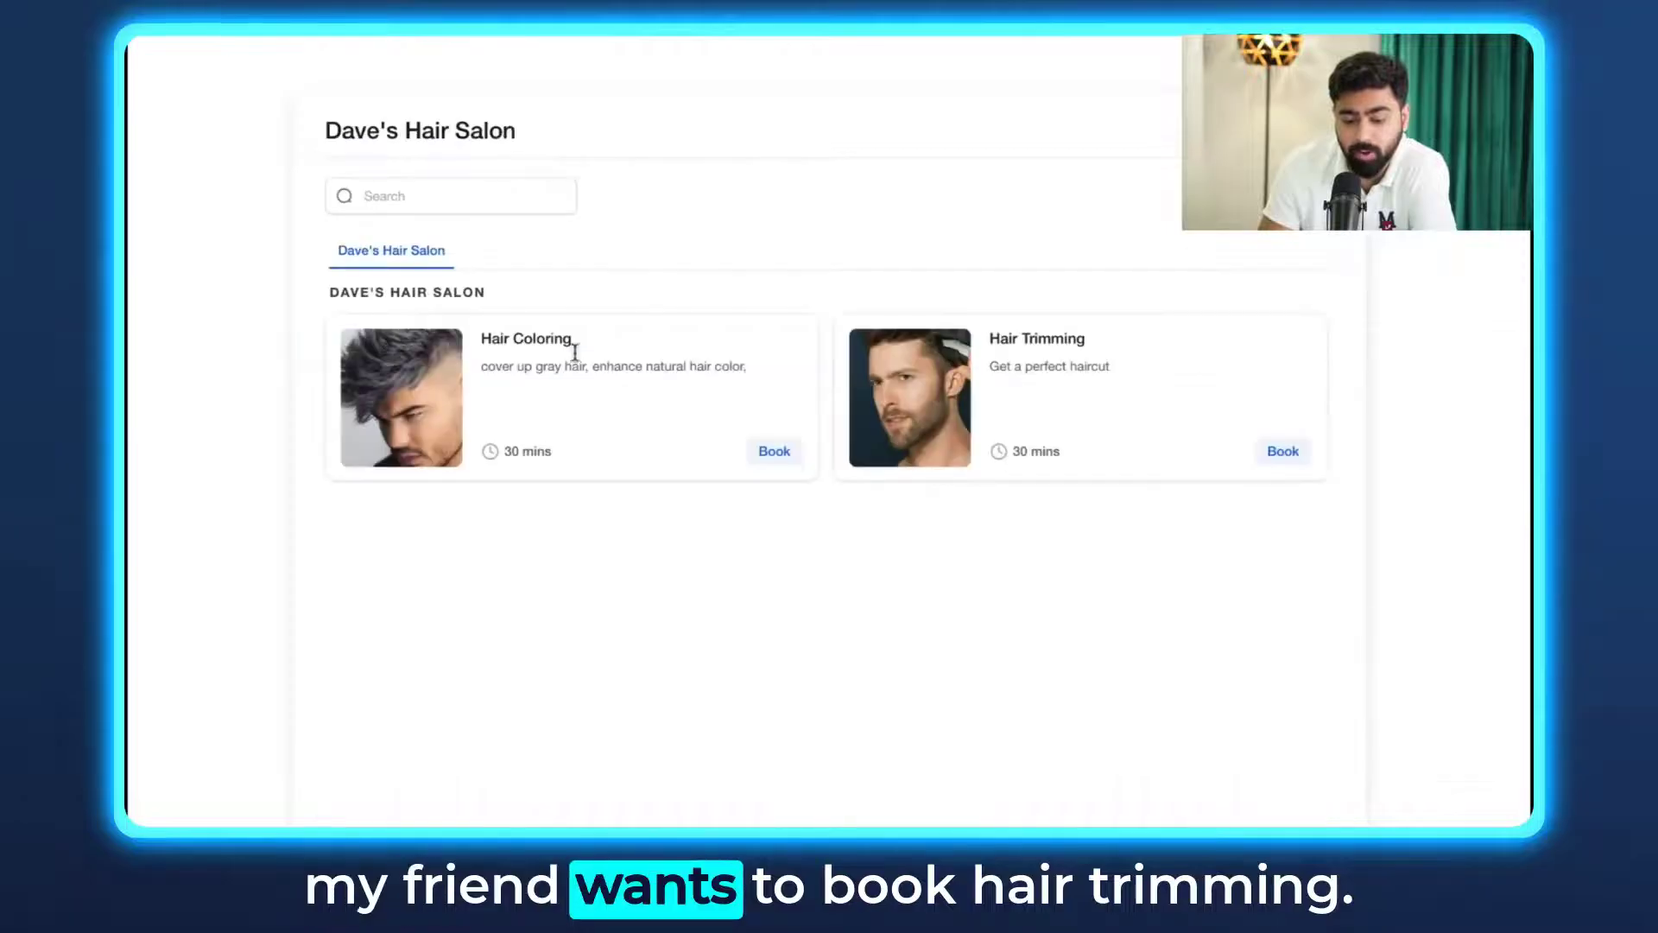
click(1285, 452)
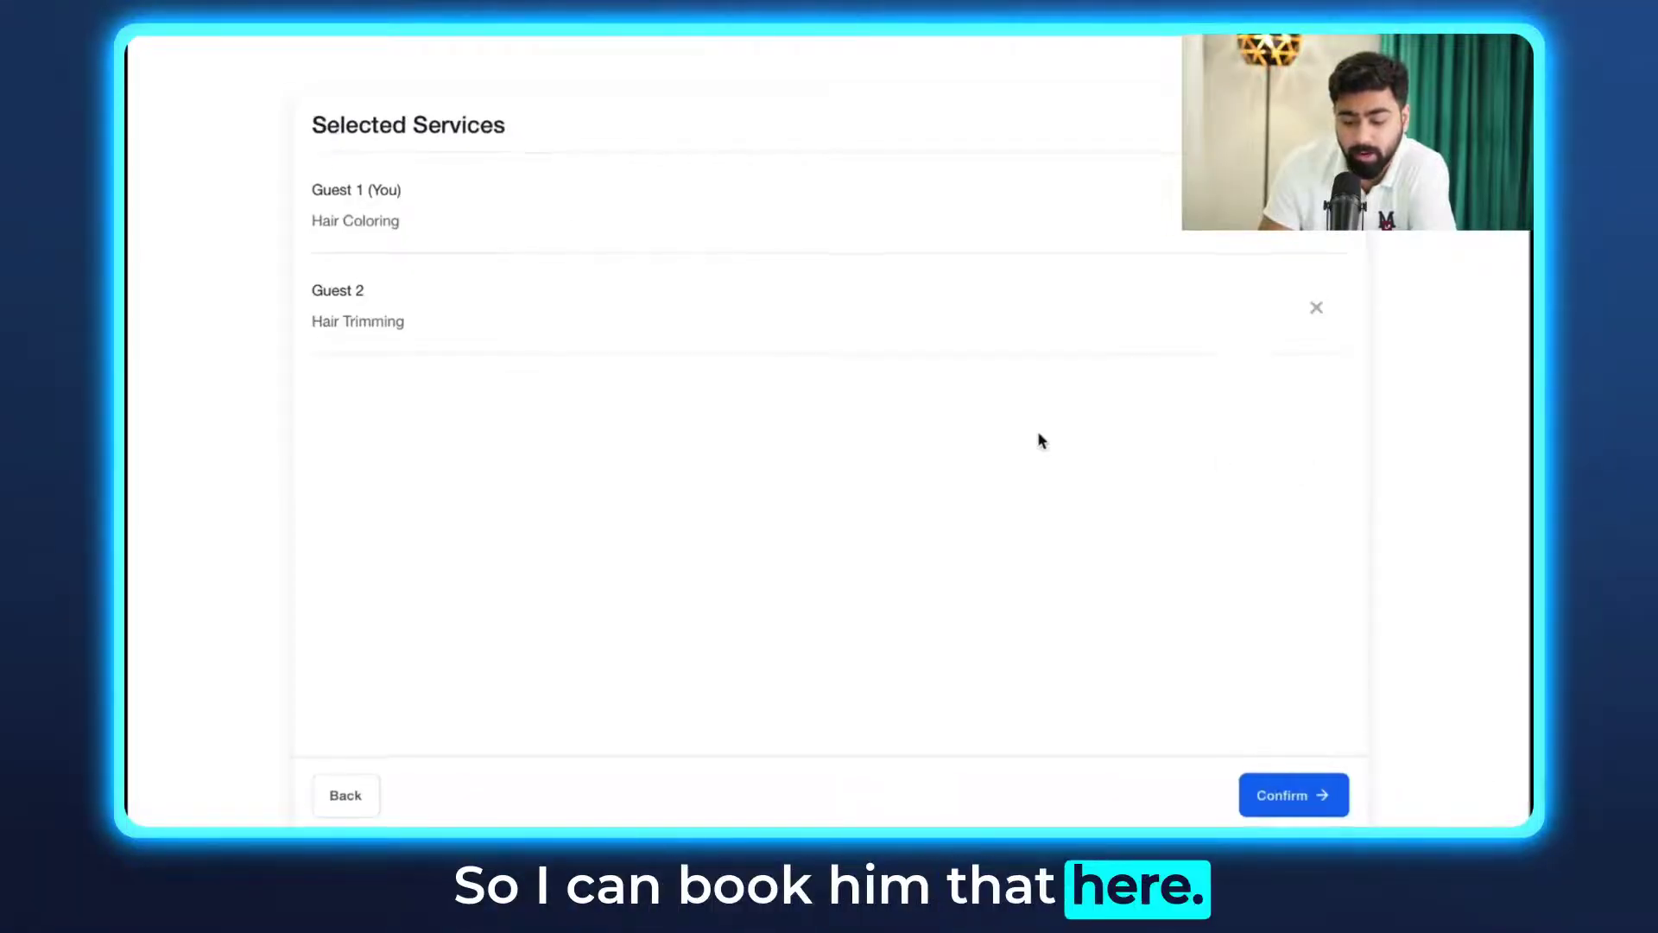
click(1303, 794)
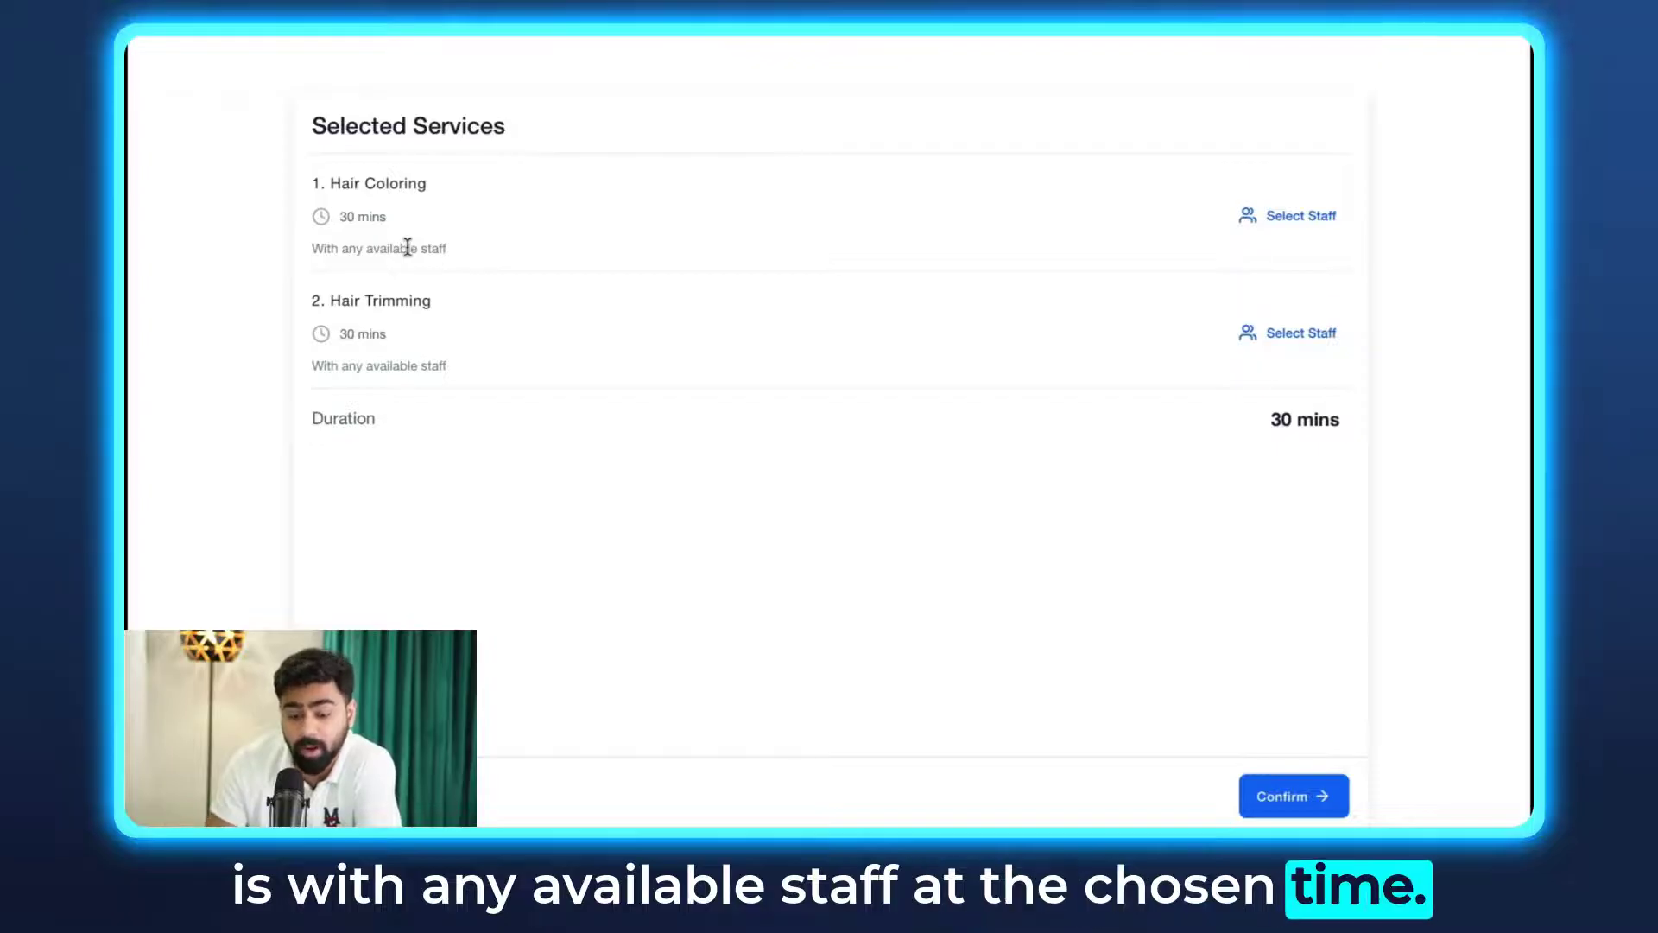
Step: Assign the second listed staff member to Hair Coloring and the first listed one to Hair Trimming, and confirm the selection
click(1259, 233)
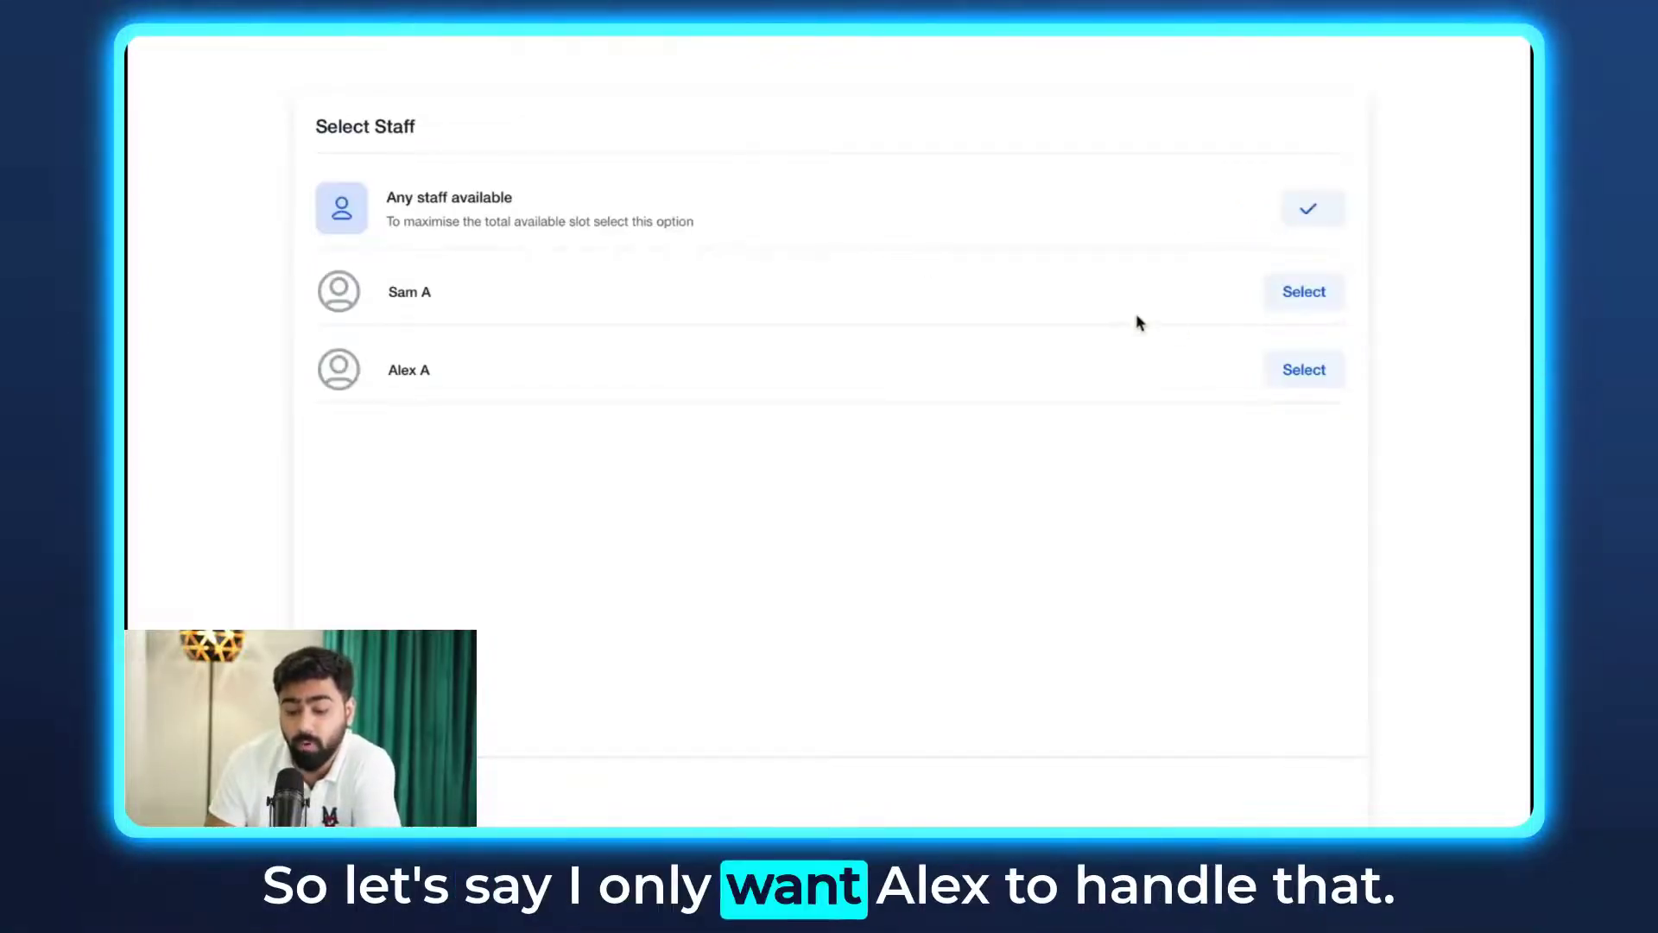
click(1285, 380)
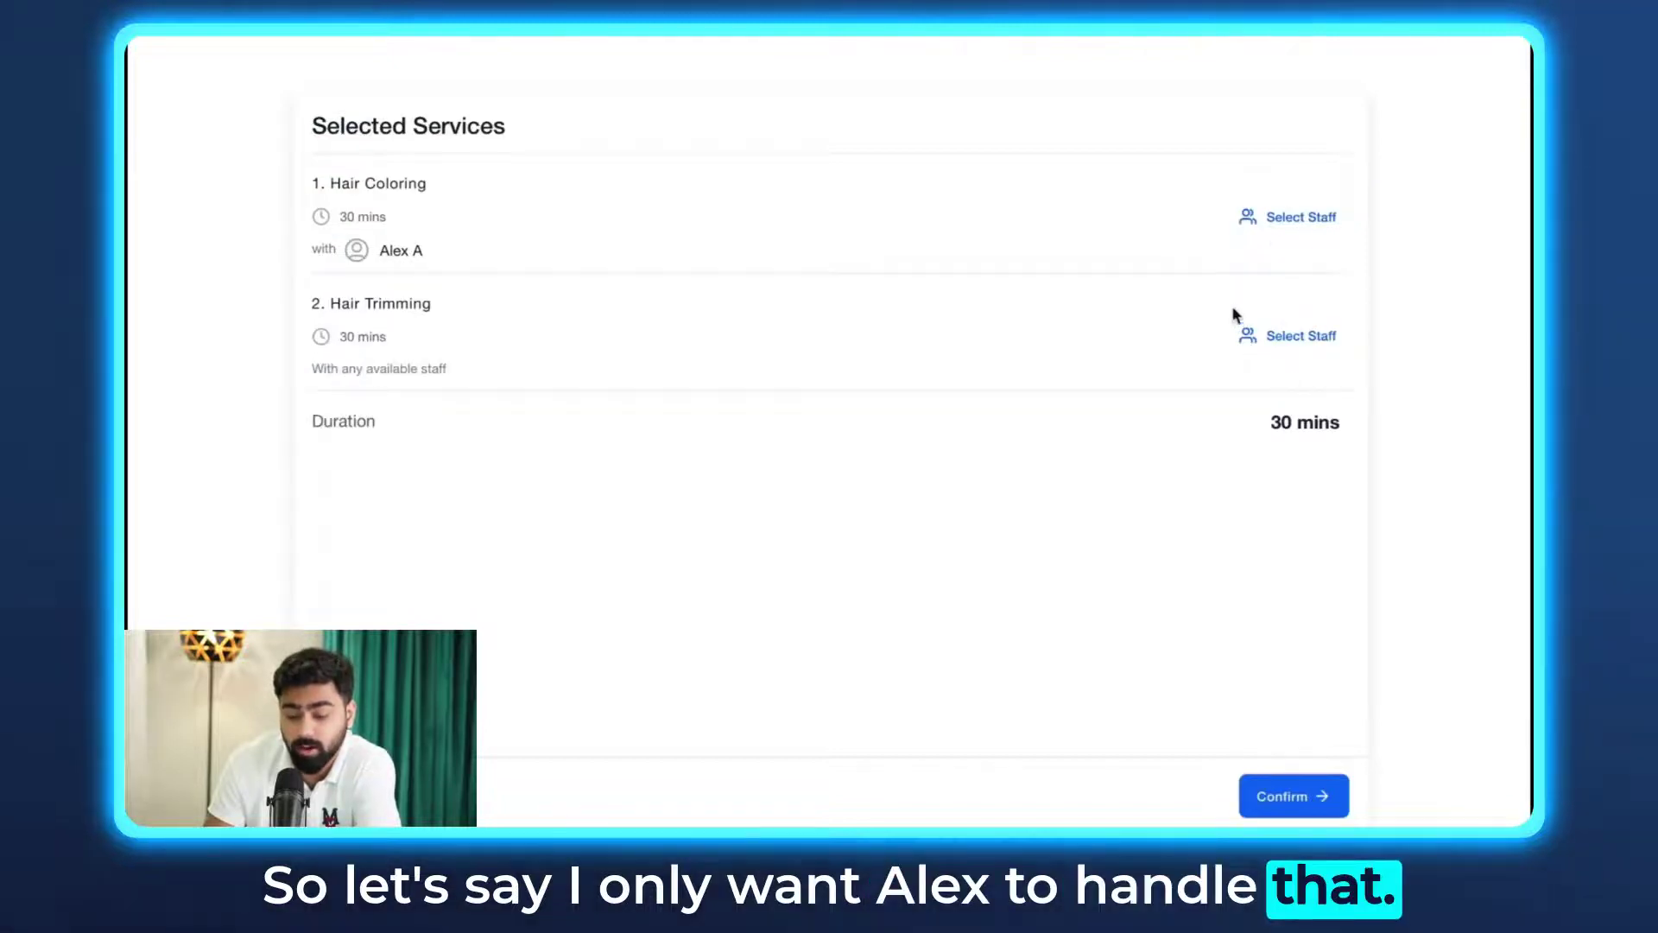
click(1255, 335)
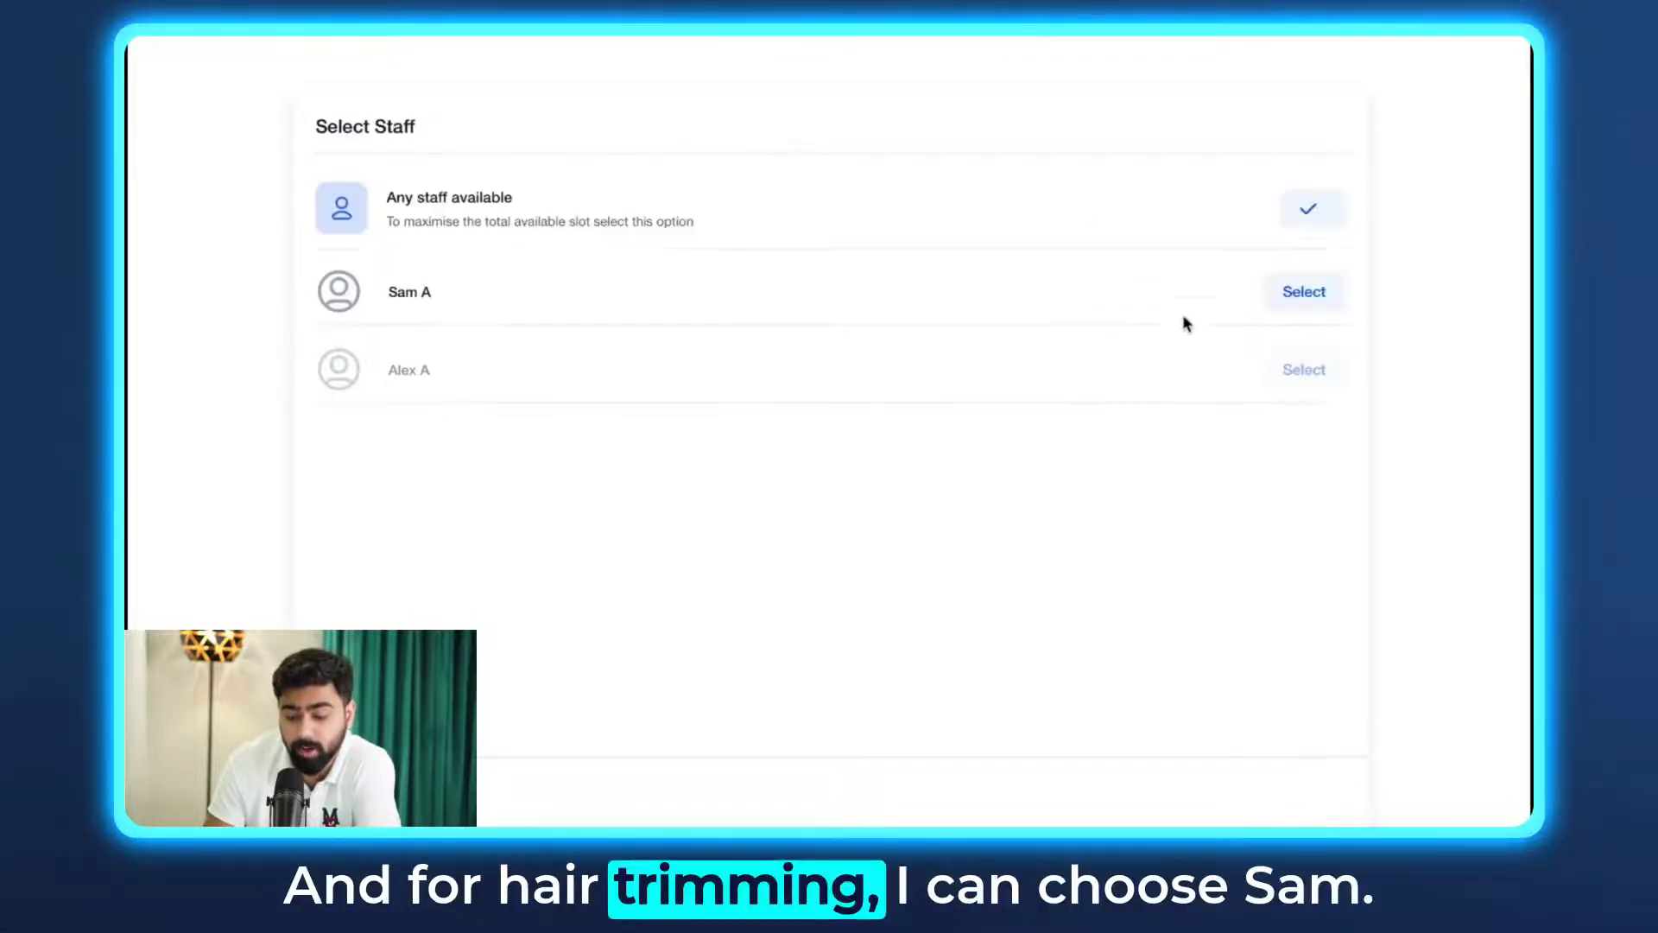
click(1300, 293)
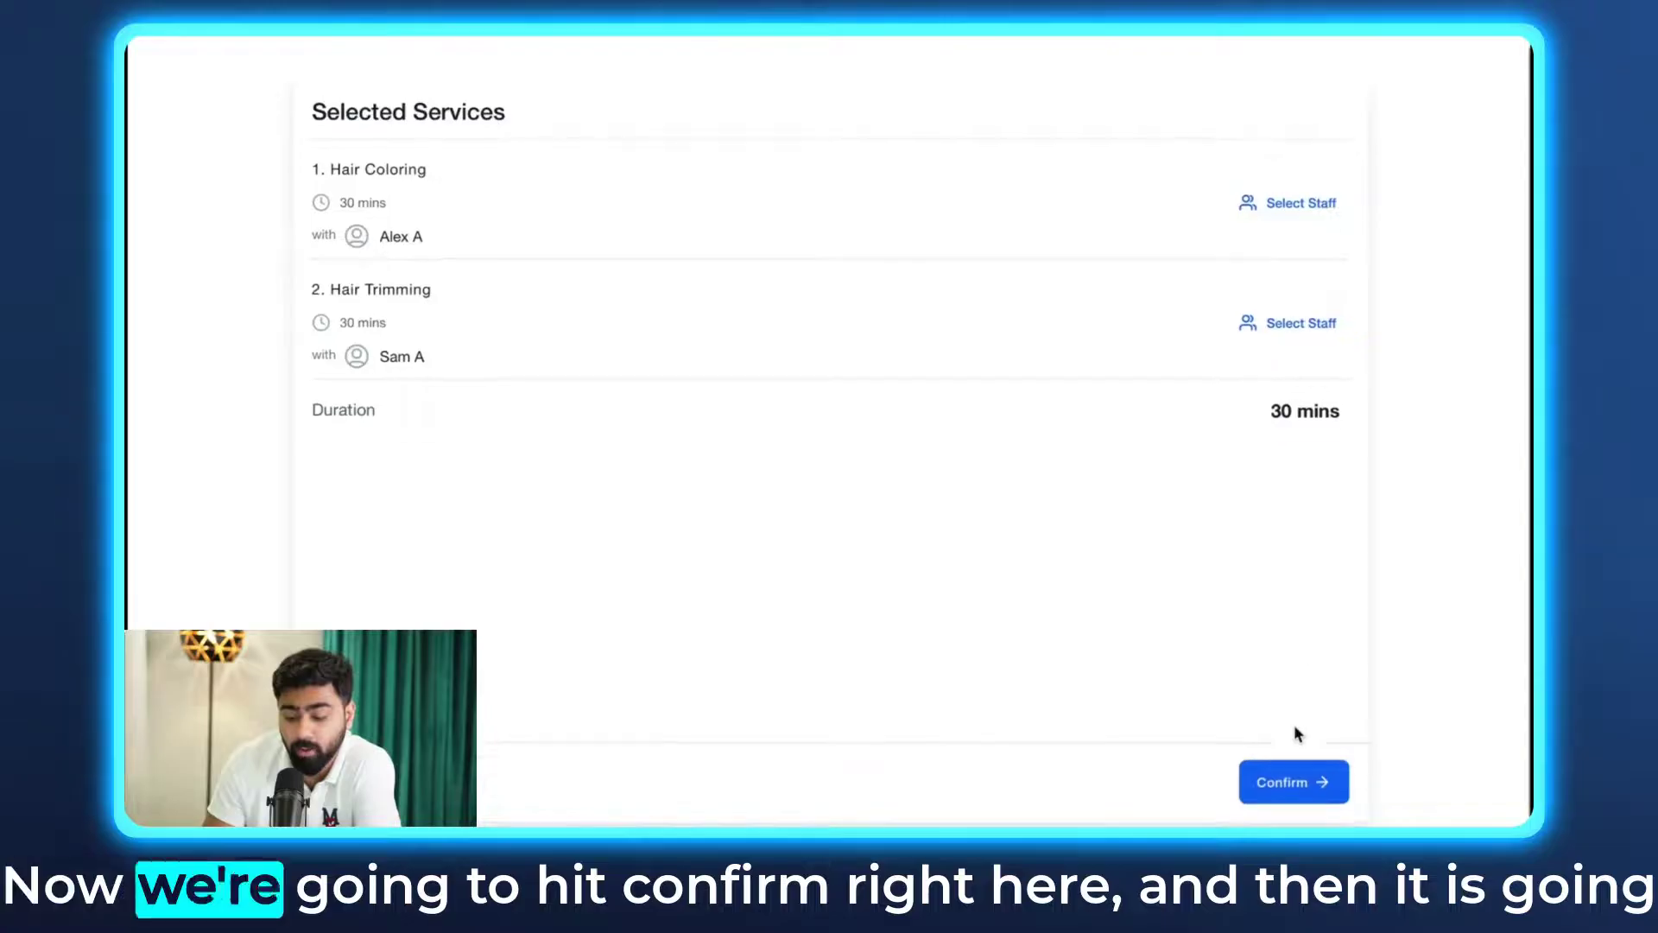
click(1293, 781)
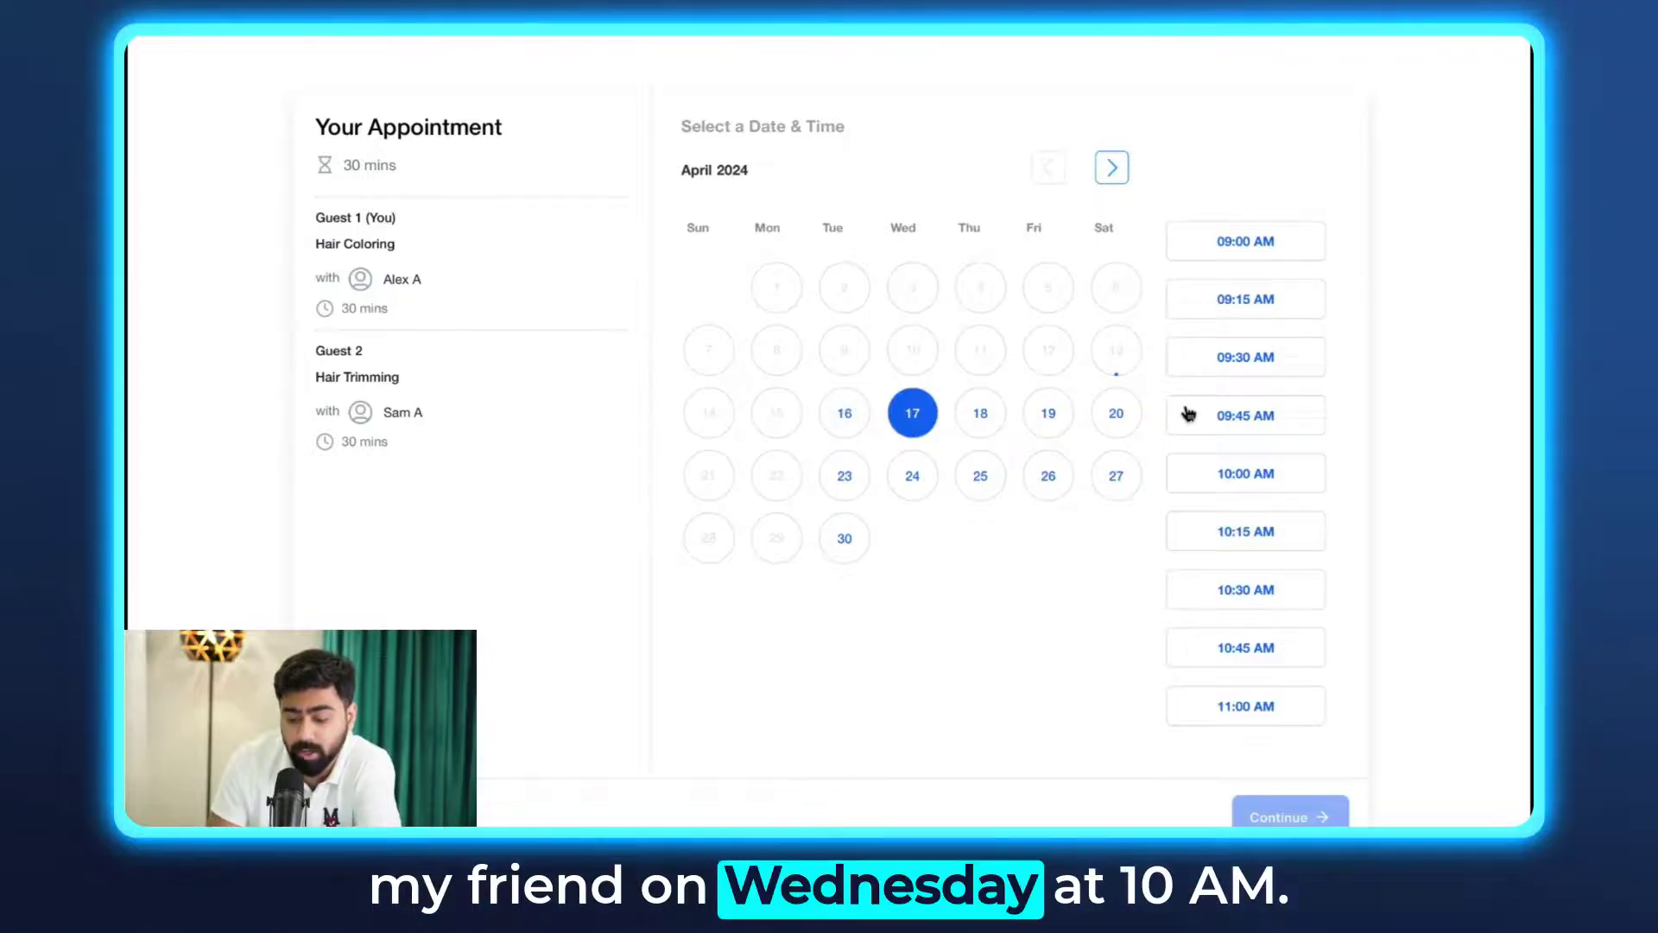
Step: Schedule the two-guest appointment for Wednesday, April 17, 2024 at 10:00 AM and review the booking confirmation
click(1240, 489)
scroll(1297, 683, down, 2)
click(1288, 817)
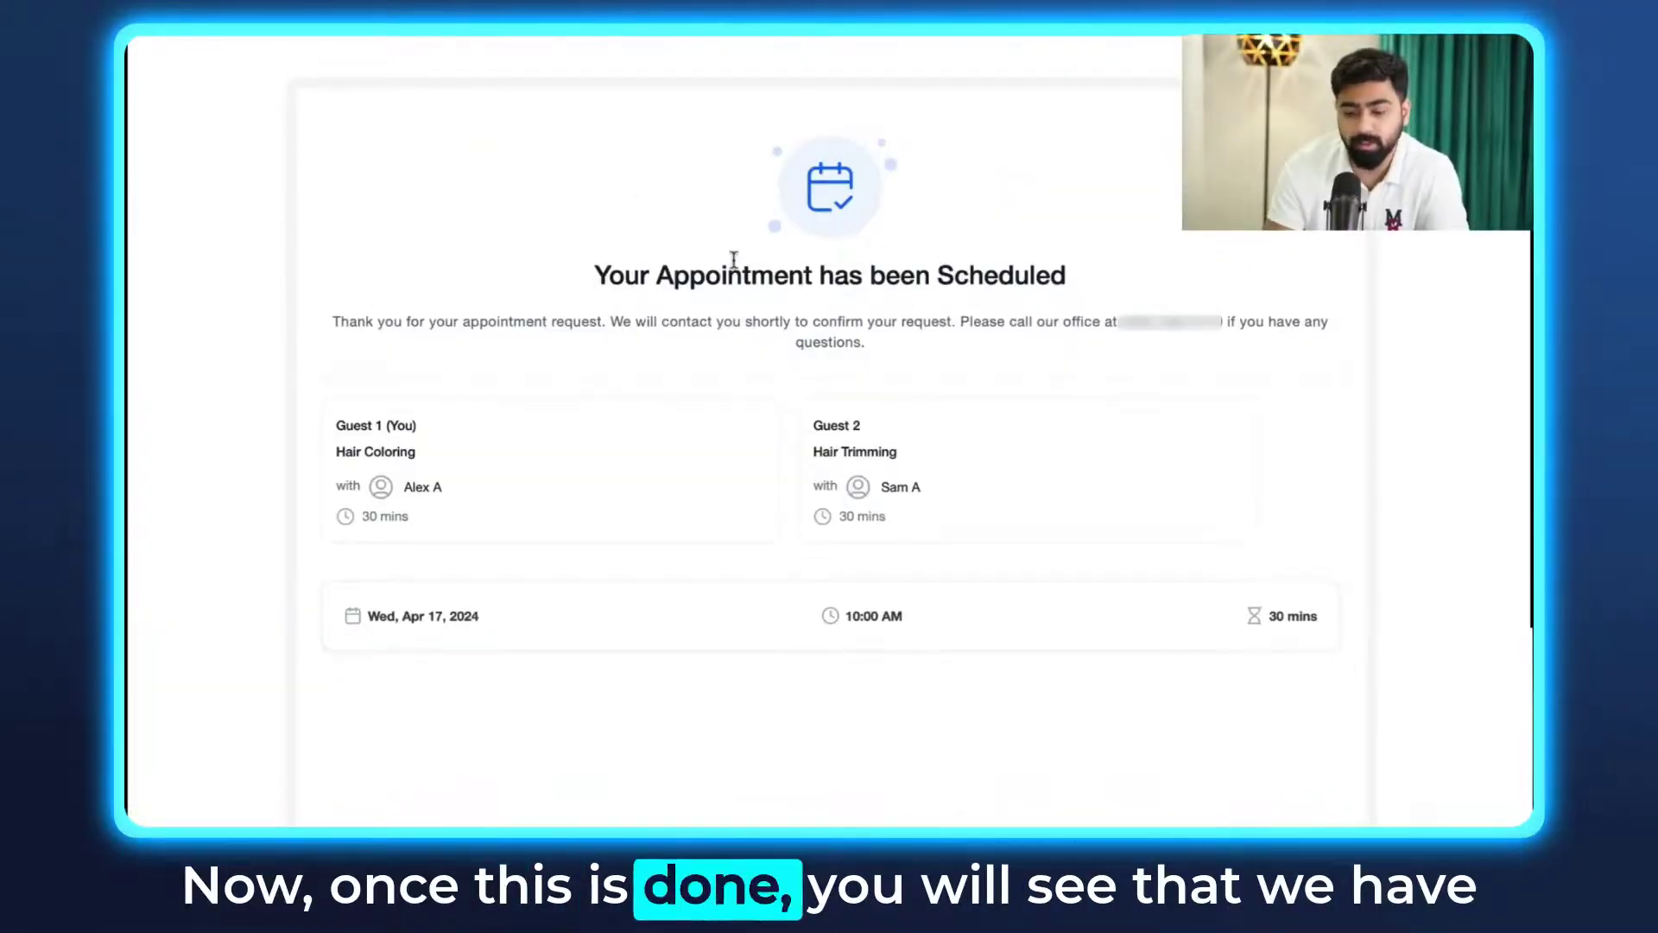
scroll(726, 266, down, 1)
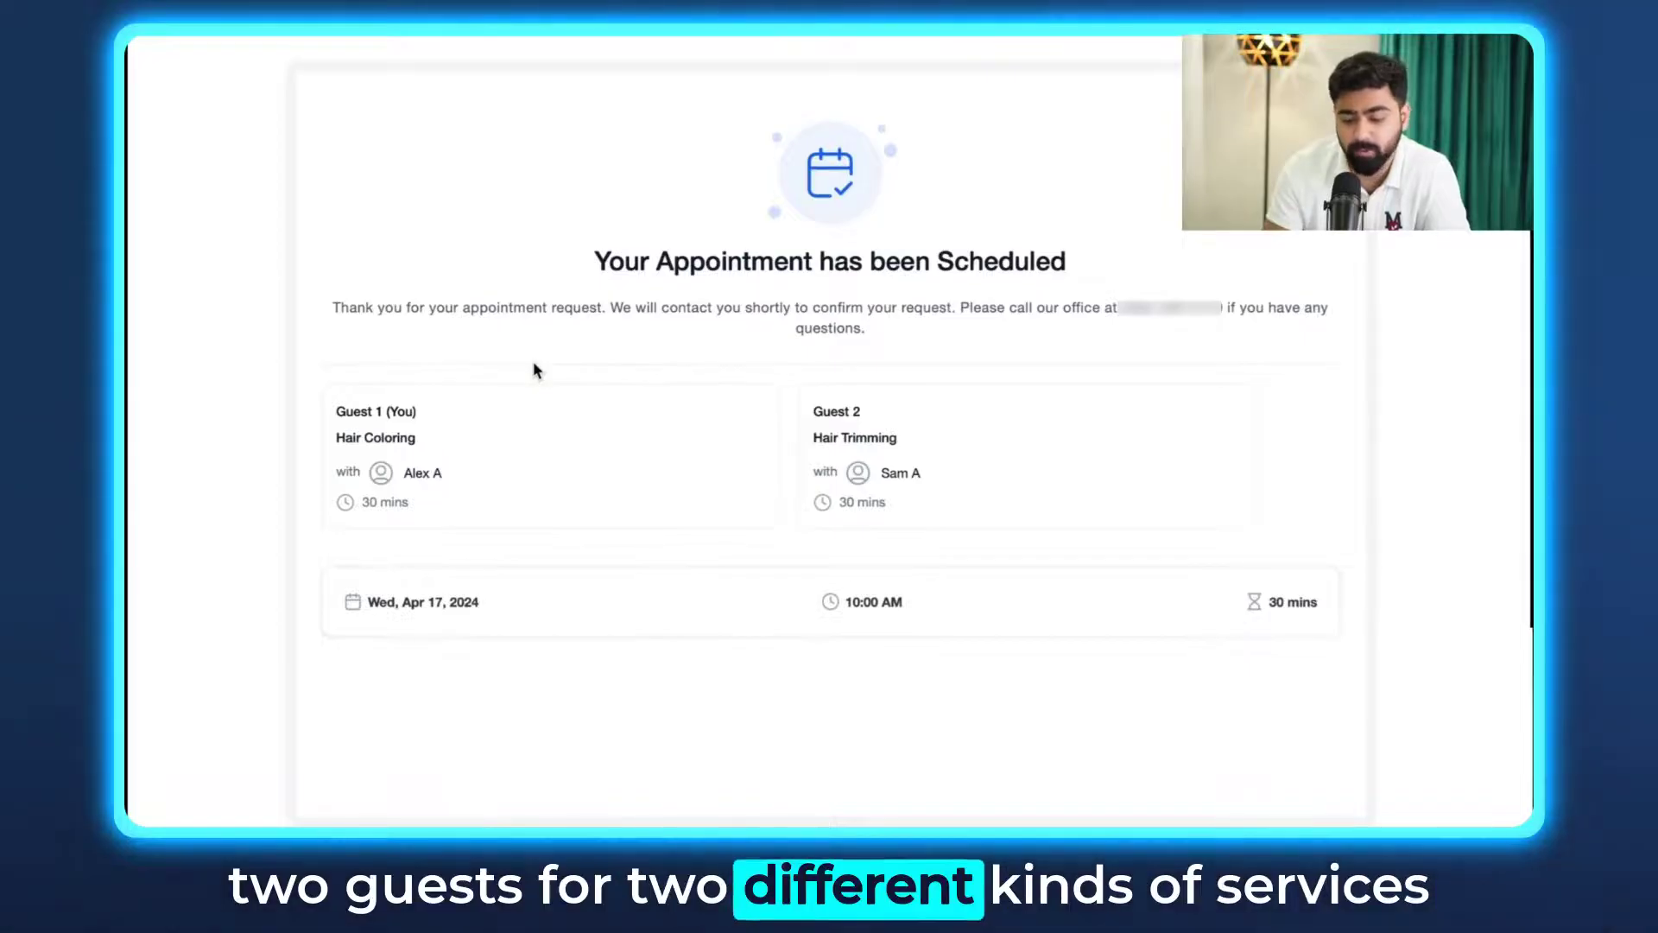